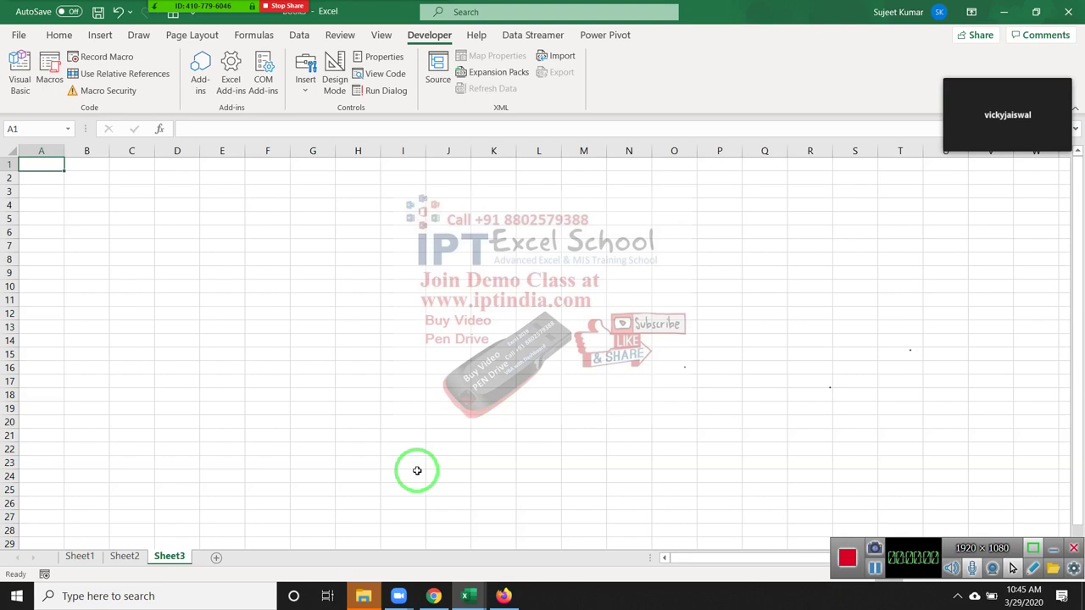
# Step: Enter 'Name' in A1 and 'Roll' in B1 of Sheet3, then begin a new macro recording
pyautogui.click(321, 421)
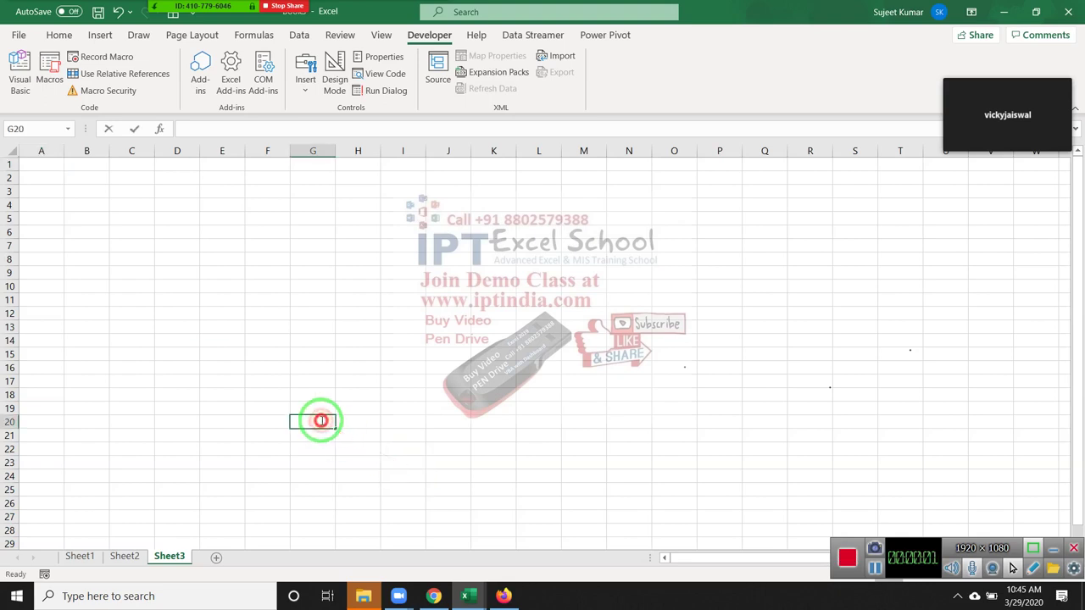
pyautogui.click(122, 262)
pyautogui.click(48, 165)
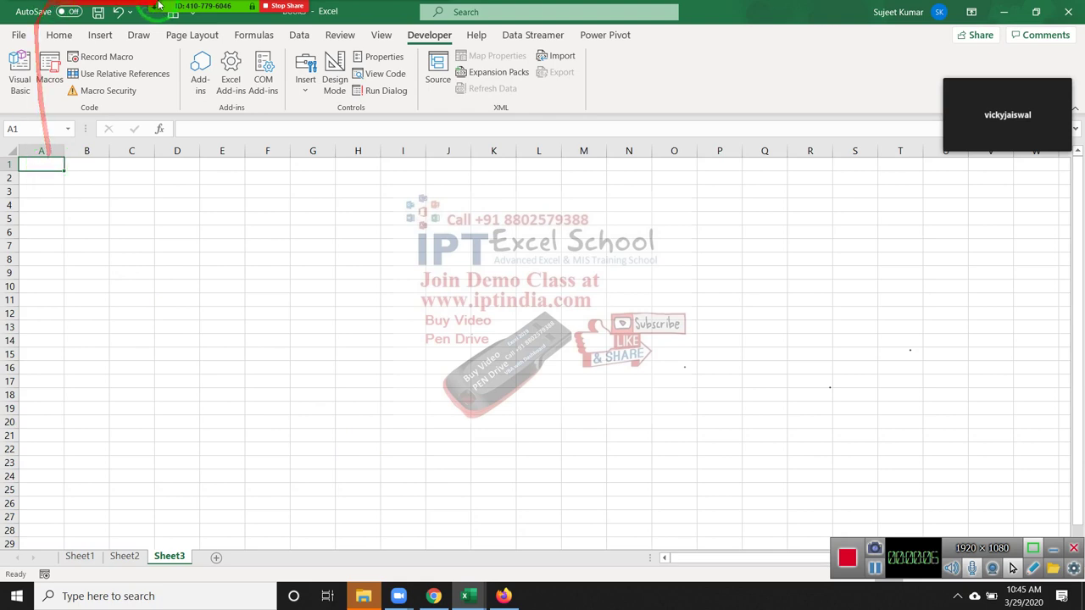
pyautogui.moveTo(168, 15)
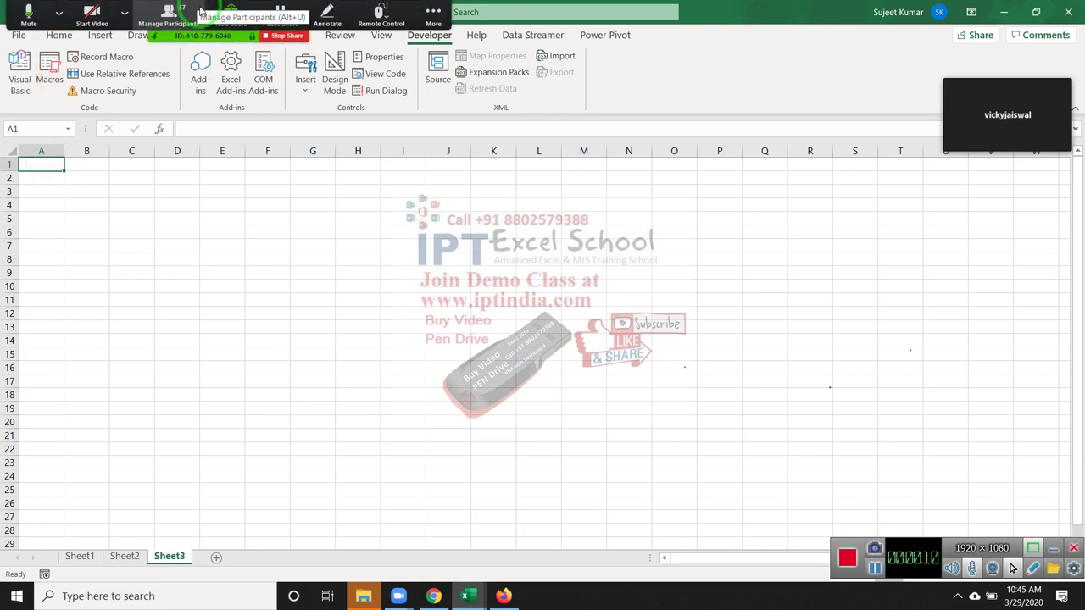
pyautogui.write('Name')
pyautogui.press('BackSpace')
pyautogui.press('BackSpace')
pyautogui.press('BackSpace')
pyautogui.write('ame')
pyautogui.press('Tab')
pyautogui.write('Roll')
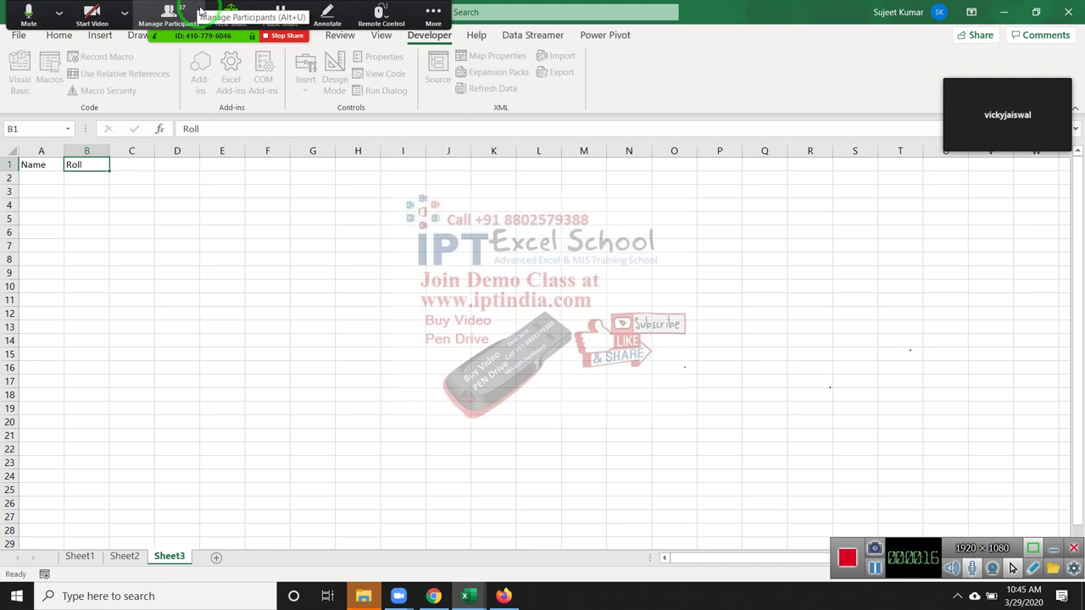
pyautogui.press('Tab')
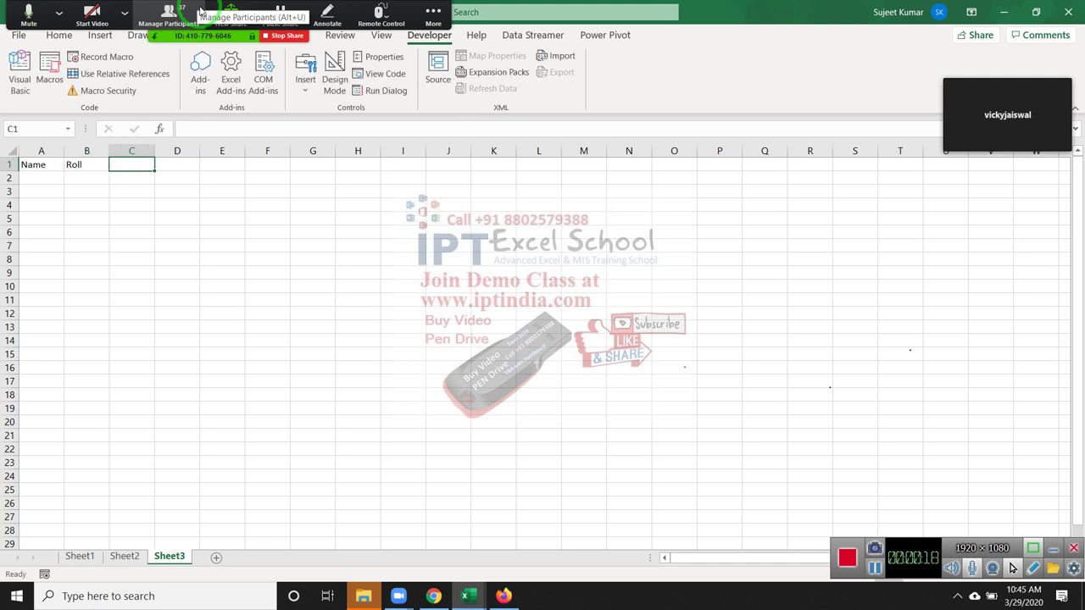
pyautogui.click(44, 574)
# Step: Record Macro2 retyping A1 as 'City' and B1 as 'Location', then stop and list the macros
pyautogui.click(634, 381)
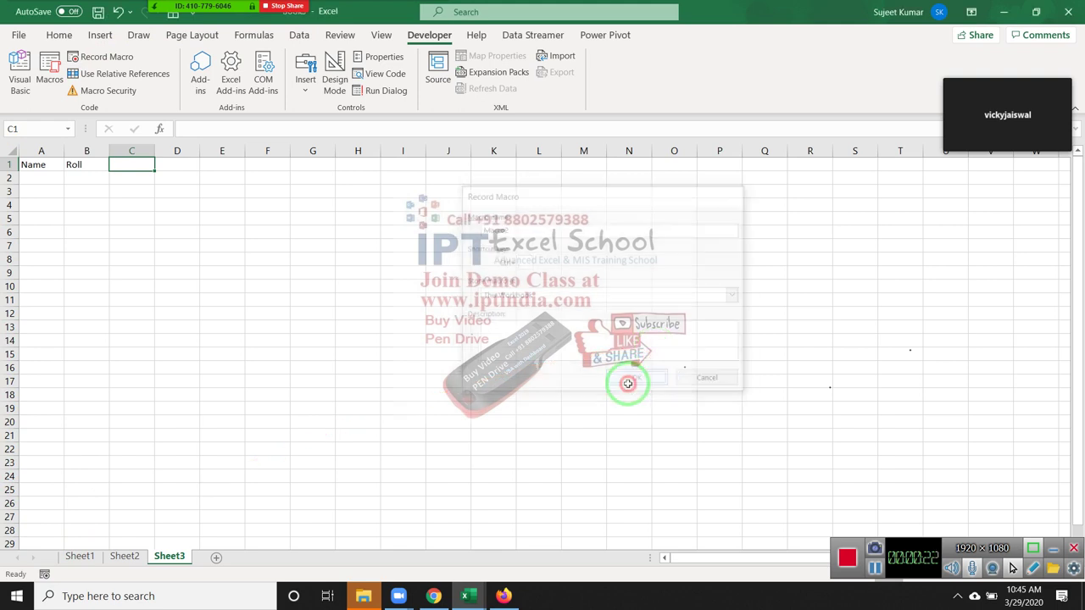
pyautogui.click(370, 370)
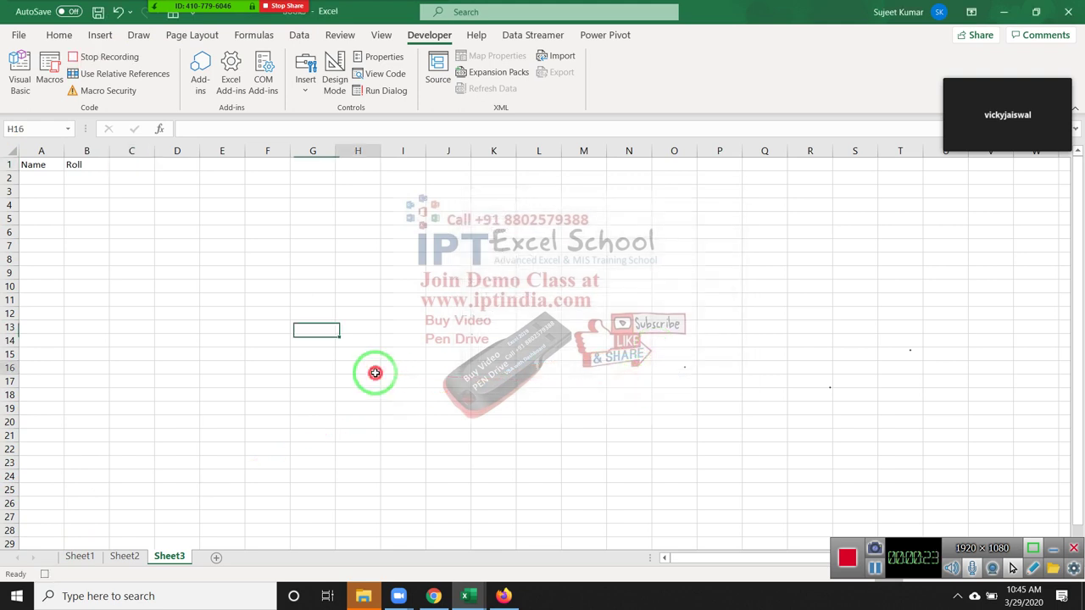
pyautogui.click(37, 164)
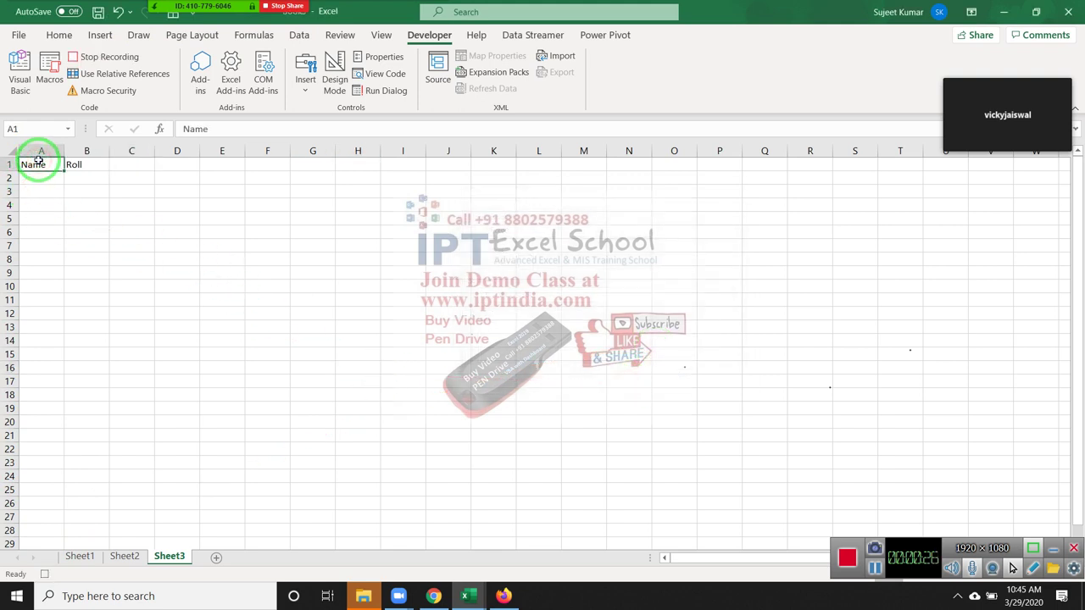
pyautogui.write('City')
pyautogui.click(85, 164)
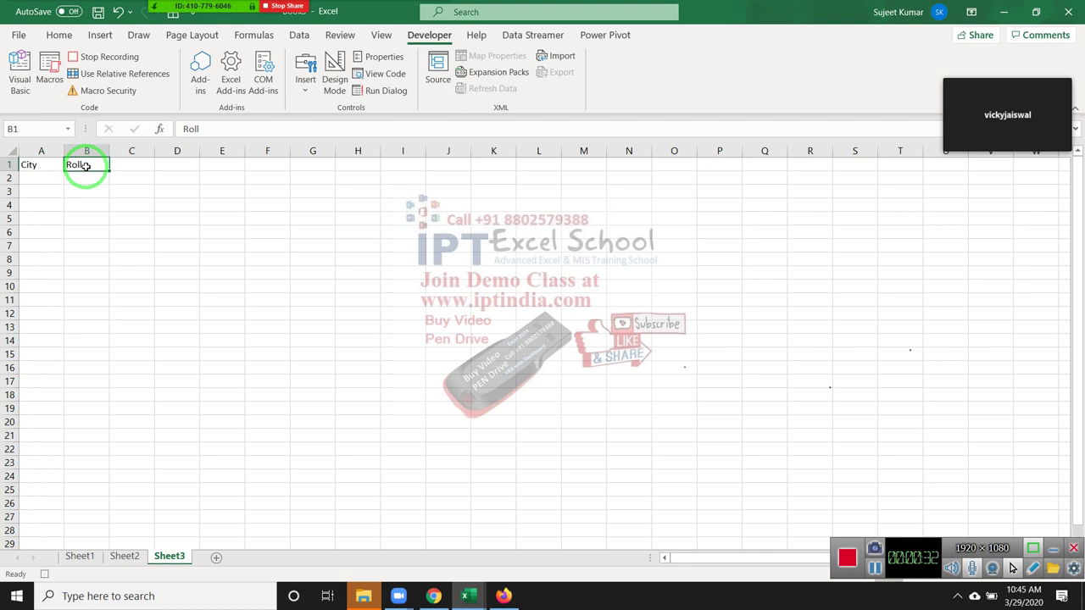
pyautogui.write('Location')
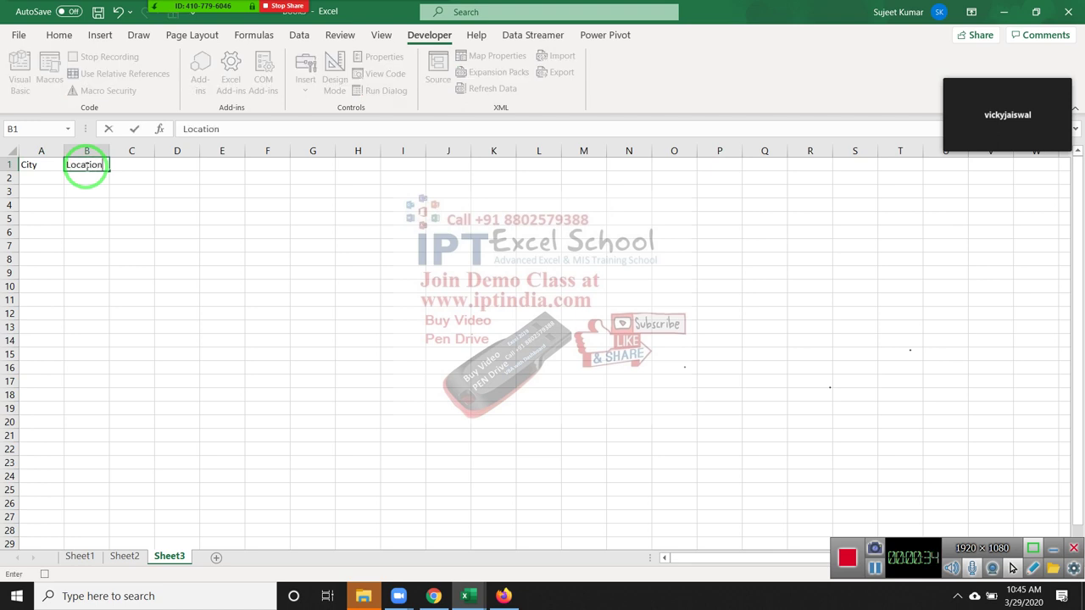
pyautogui.click(83, 217)
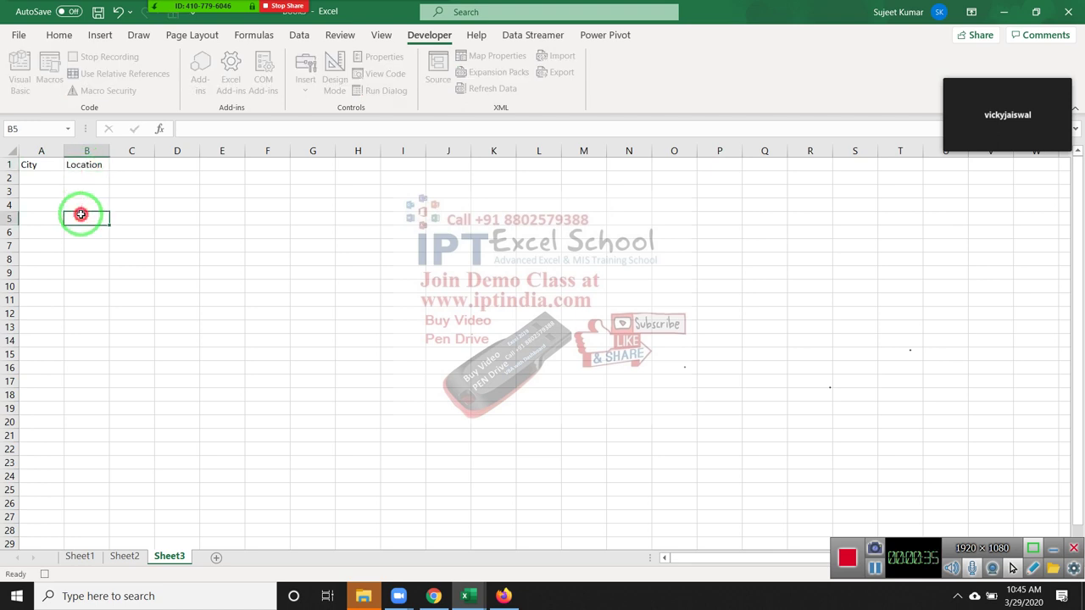
pyautogui.click(44, 574)
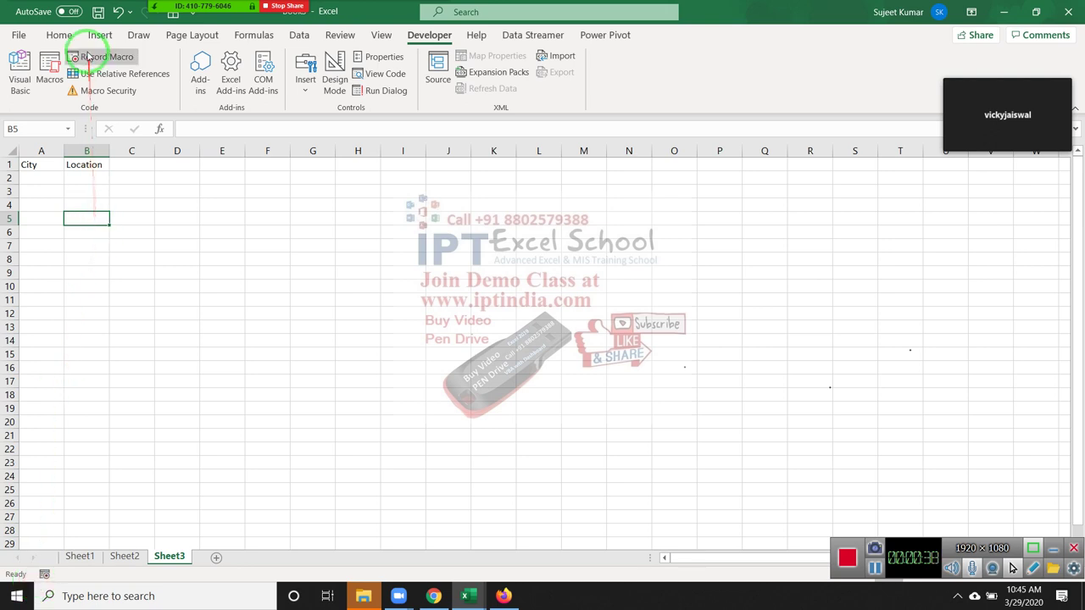
pyautogui.click(49, 76)
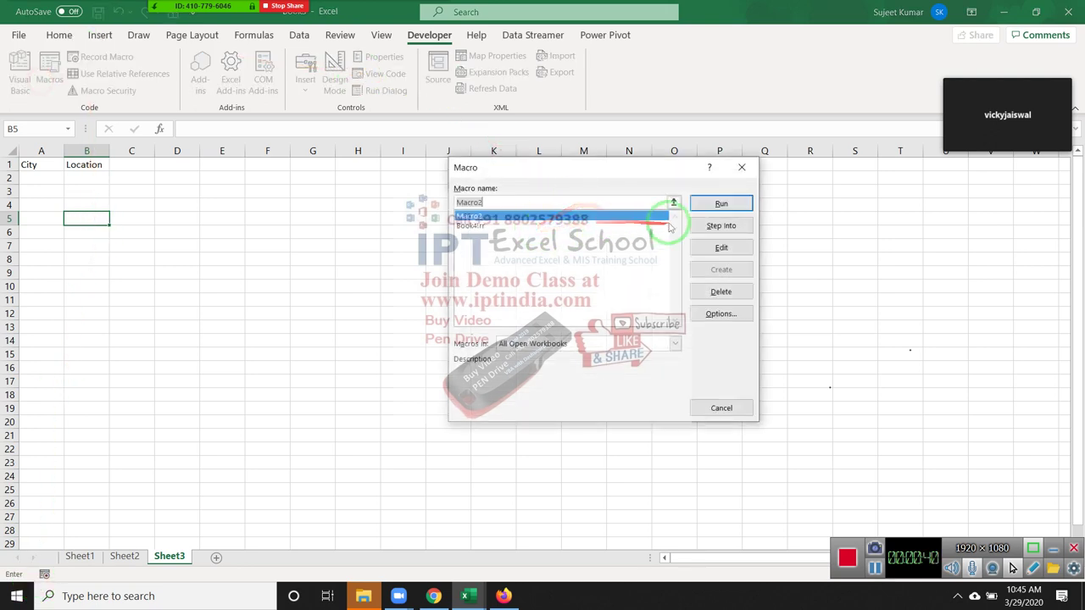
# Step: Step into Macro2 in the VBA editor, reset it, and review its code line by line
pyautogui.click(730, 227)
pyautogui.click(363, 112)
pyautogui.click(214, 47)
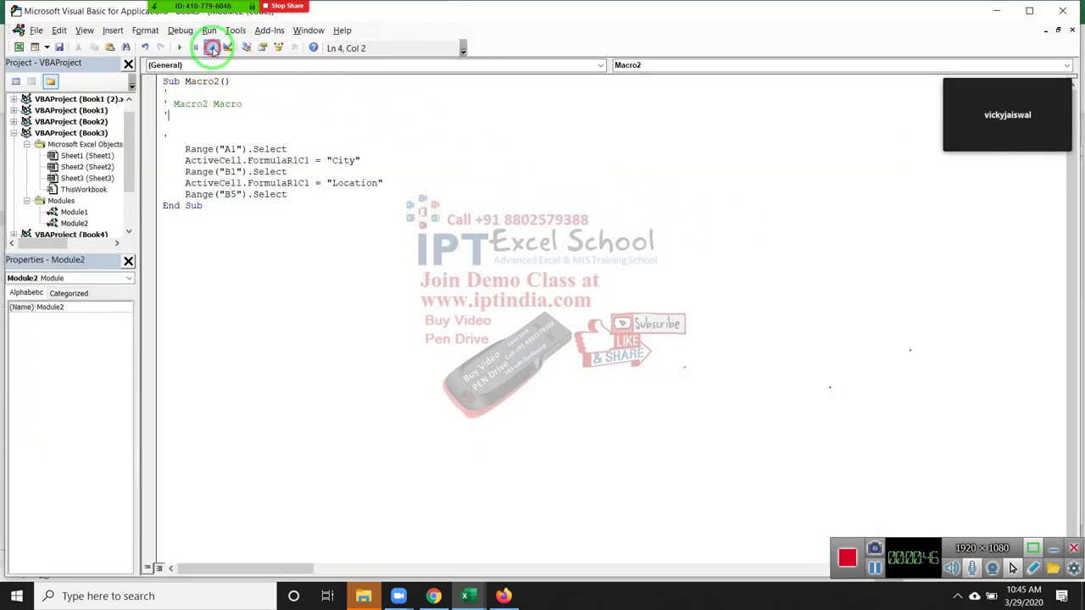
pyautogui.click(181, 150)
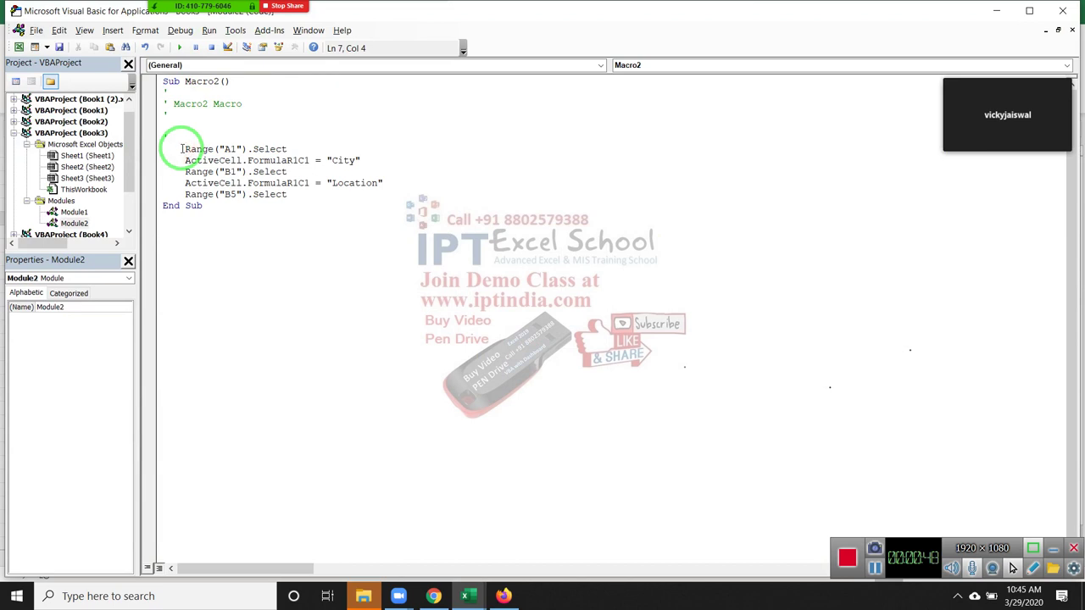
pyautogui.hotkey('shift', 'Down')
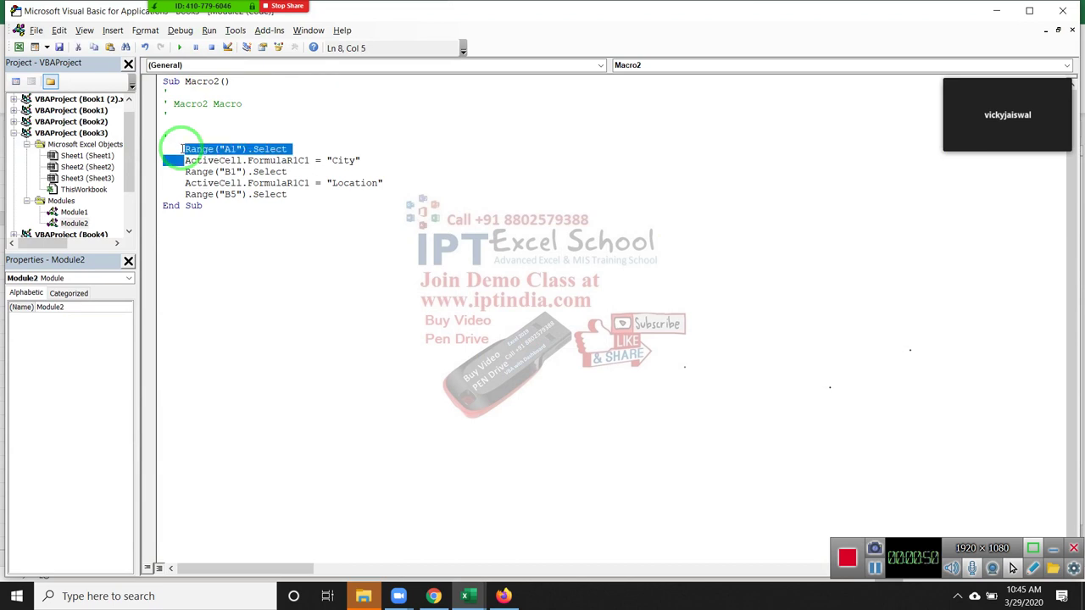
pyautogui.press('Right')
pyautogui.hotkey('shift', 'Down')
pyautogui.press('Right')
pyautogui.hotkey('shift', 'Down')
pyautogui.press('Right')
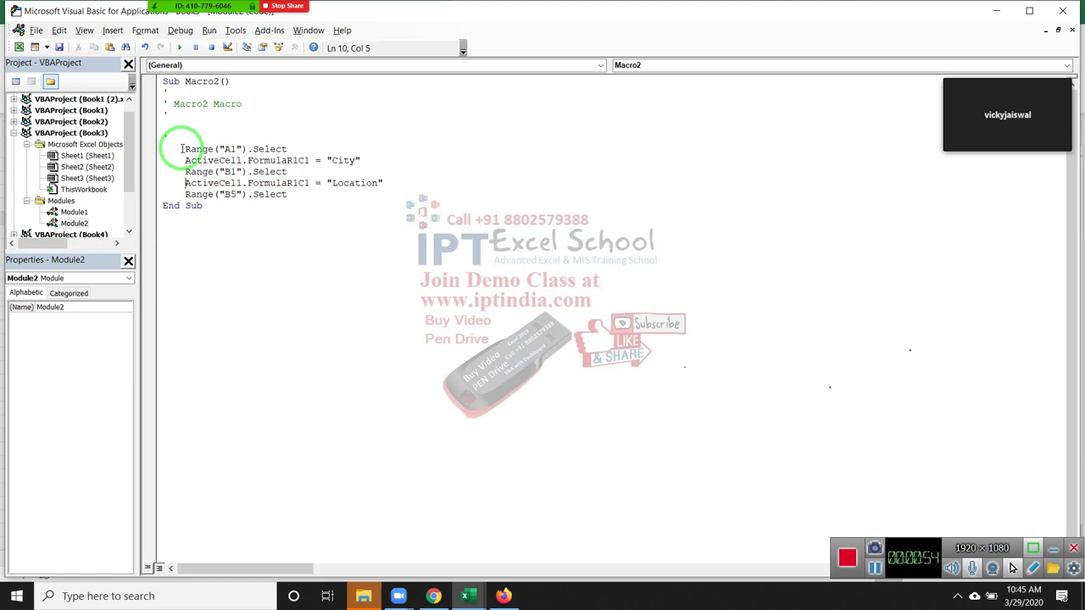
pyautogui.hotkey('shift', 'Down')
pyautogui.press('Right')
# Step: Add Sub rr below Macro2 with Range("A1").Select, Selection.Value = "City", and Range("B5").Select
pyautogui.press('Return')
pyautogui.press('Return')
pyautogui.write('sub')
pyautogui.write('rr()')
pyautogui.press('Return')
pyautogui.press('Return')
pyautogui.press('Return')
pyautogui.press('Return')
pyautogui.press('Up')
pyautogui.press('Up')
pyautogui.write('range("A1")')
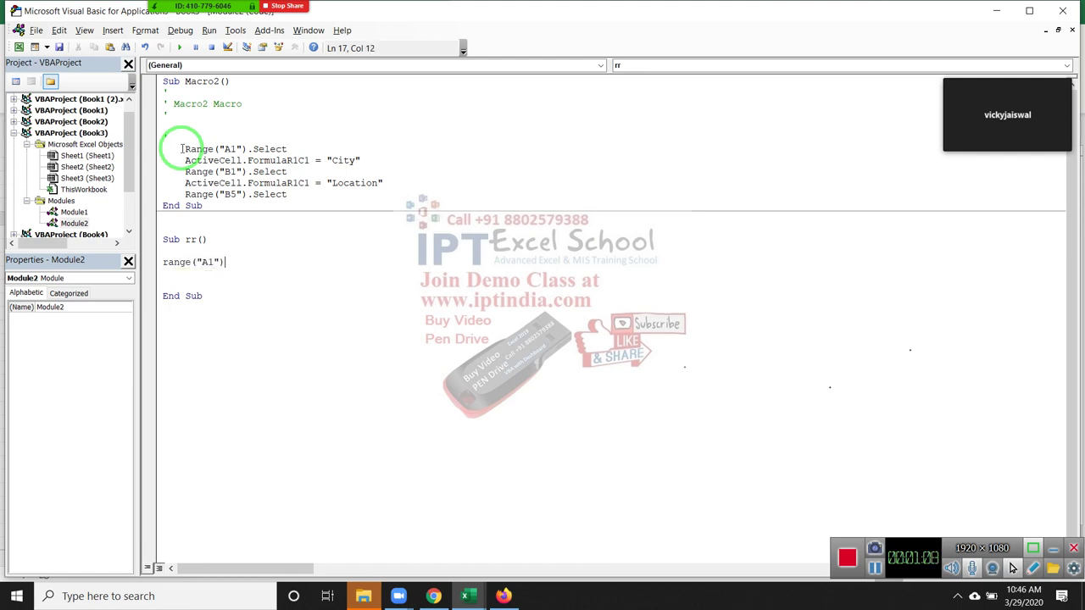
pyautogui.write('.se')
pyautogui.press('Tab')
pyautogui.press('Return')
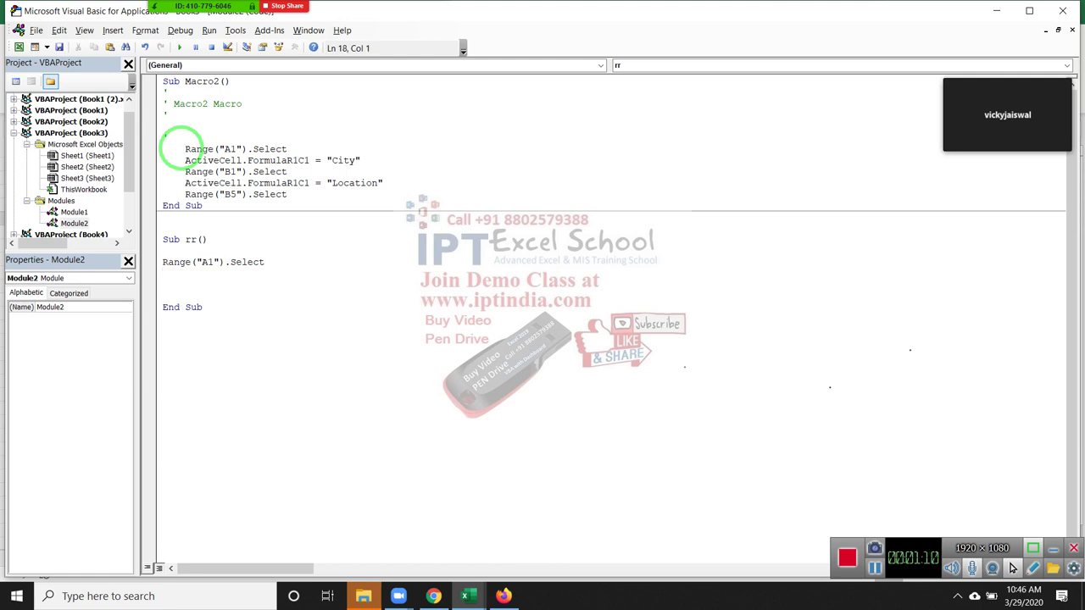
pyautogui.write('selection.value ="City')
pyautogui.press('Return')
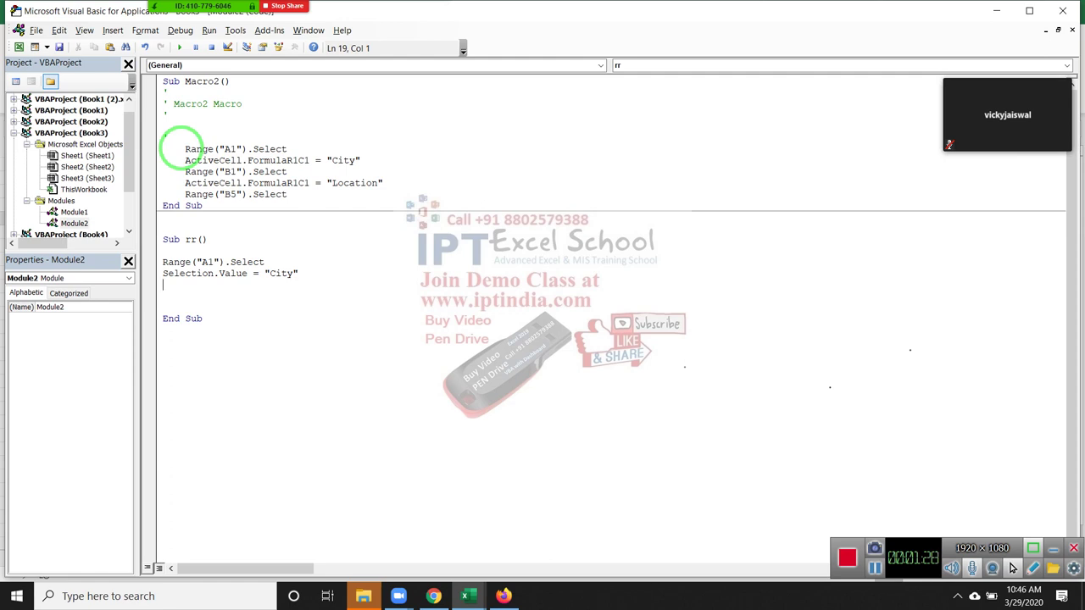
pyautogui.write('range("B')
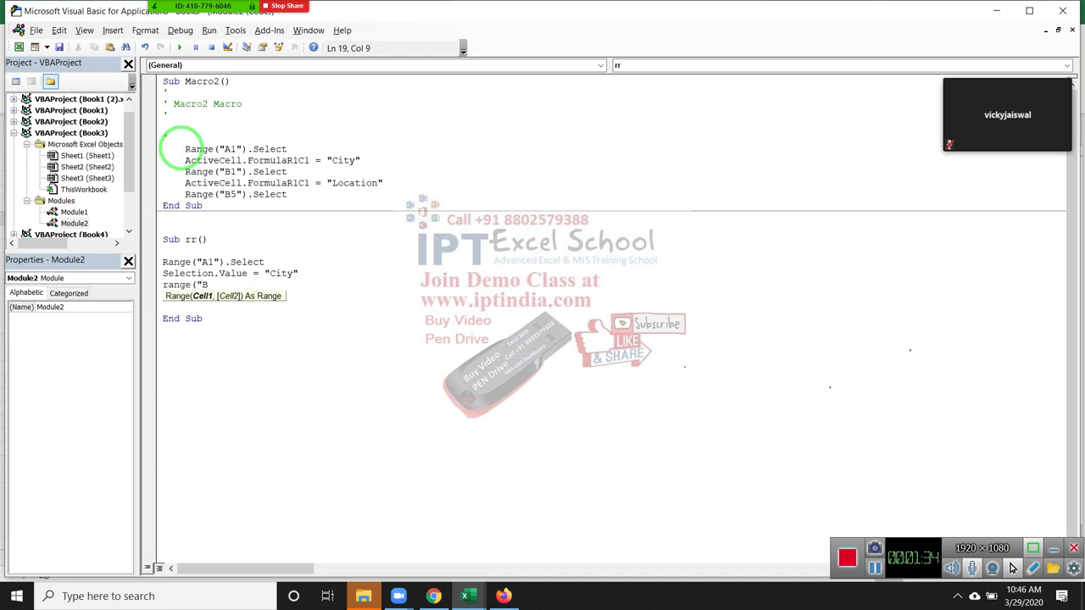
pyautogui.write('5"')
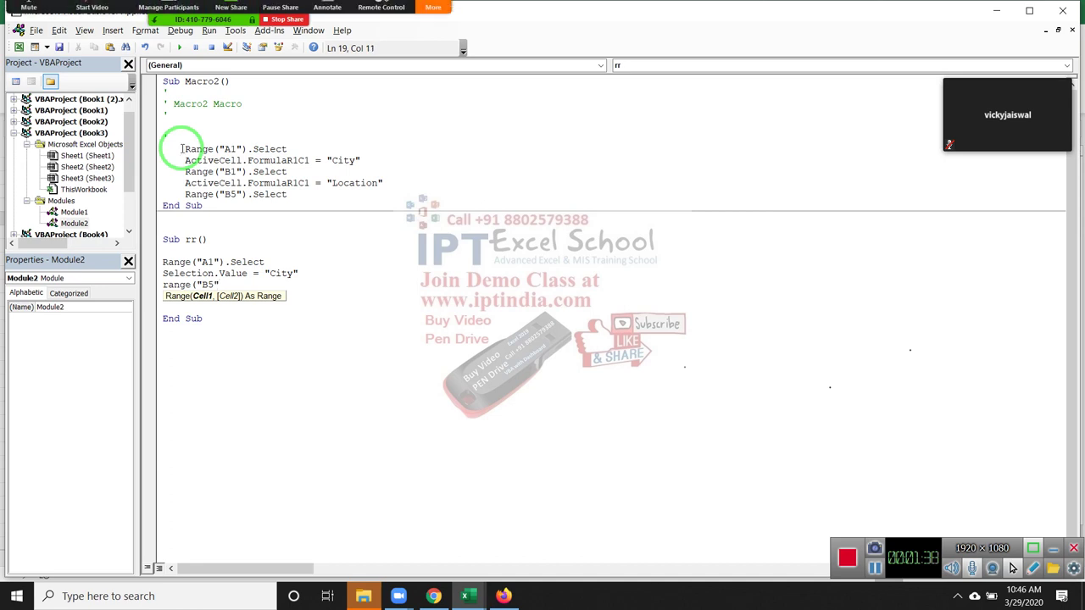
pyautogui.write(').')
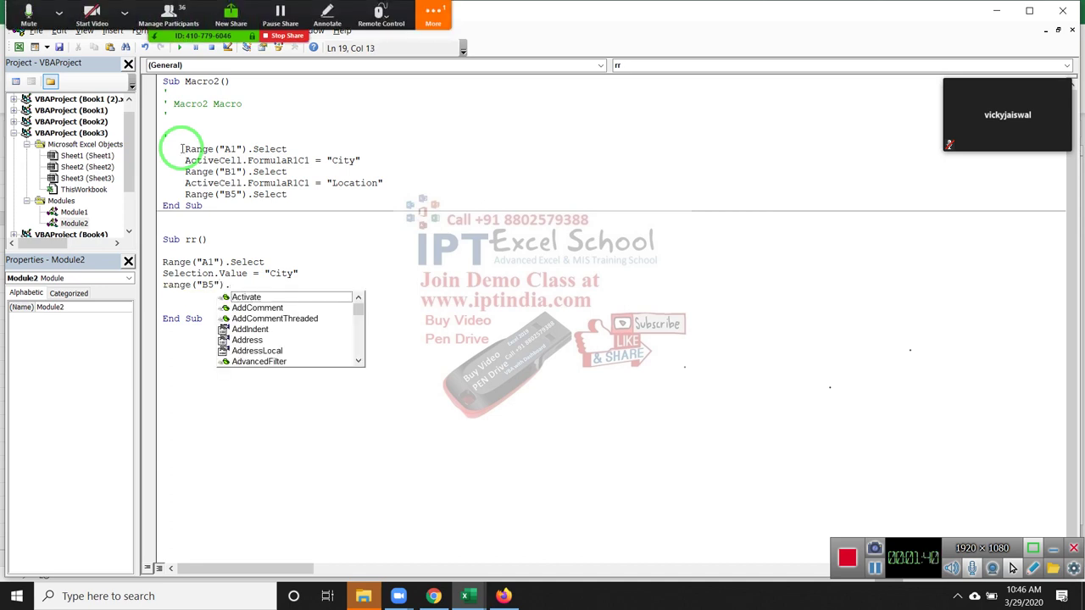
pyautogui.write('sel')
pyautogui.press('Return')
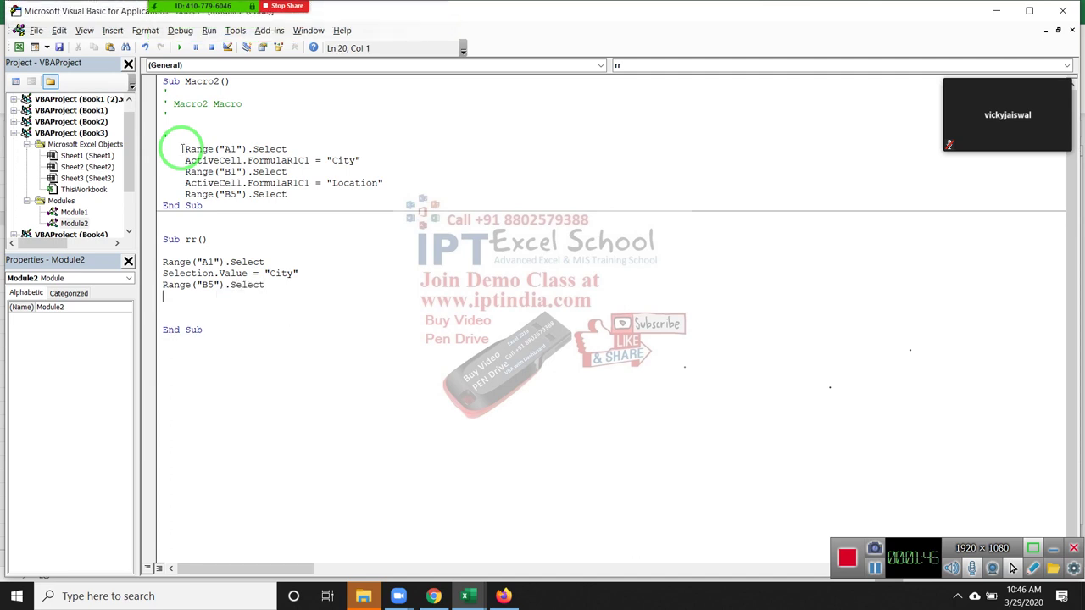
pyautogui.moveTo(1007, 114)
pyautogui.click(999, 74)
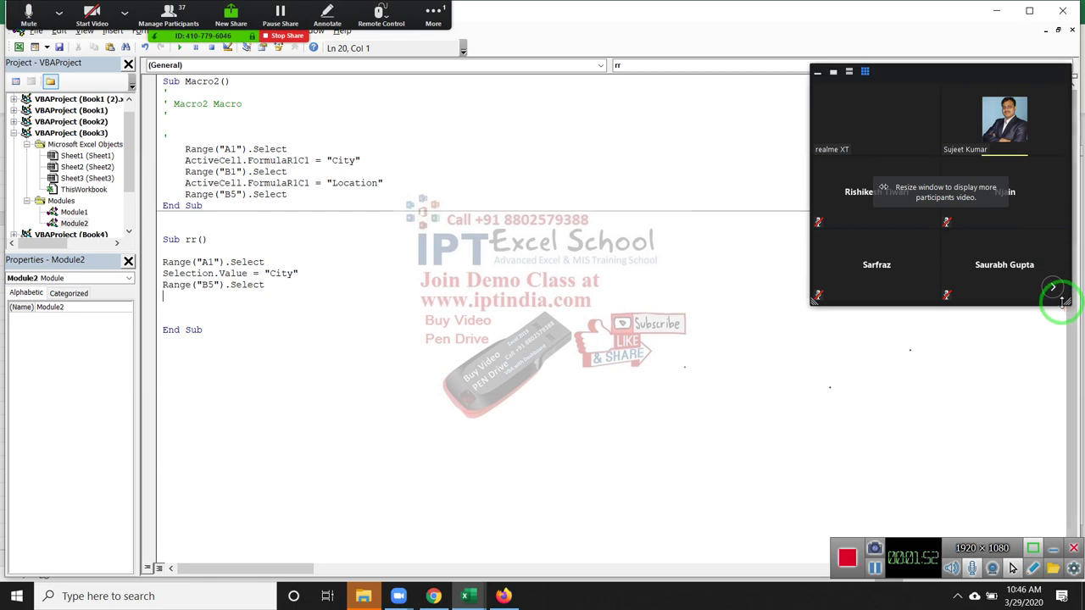
pyautogui.moveTo(877, 118)
pyautogui.click(932, 91)
pyautogui.click(937, 112)
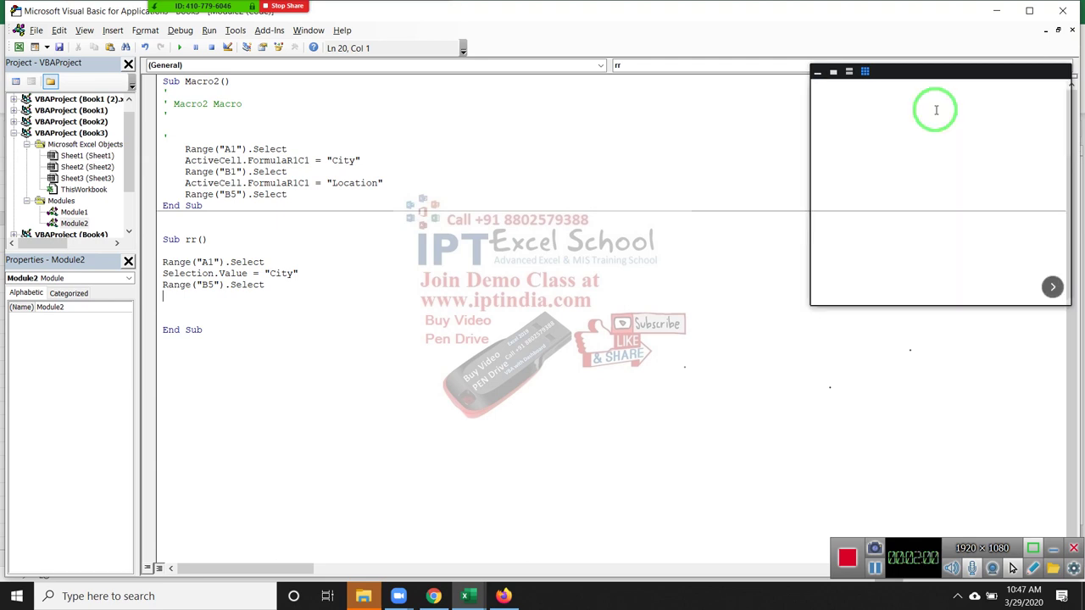
pyautogui.click(435, 282)
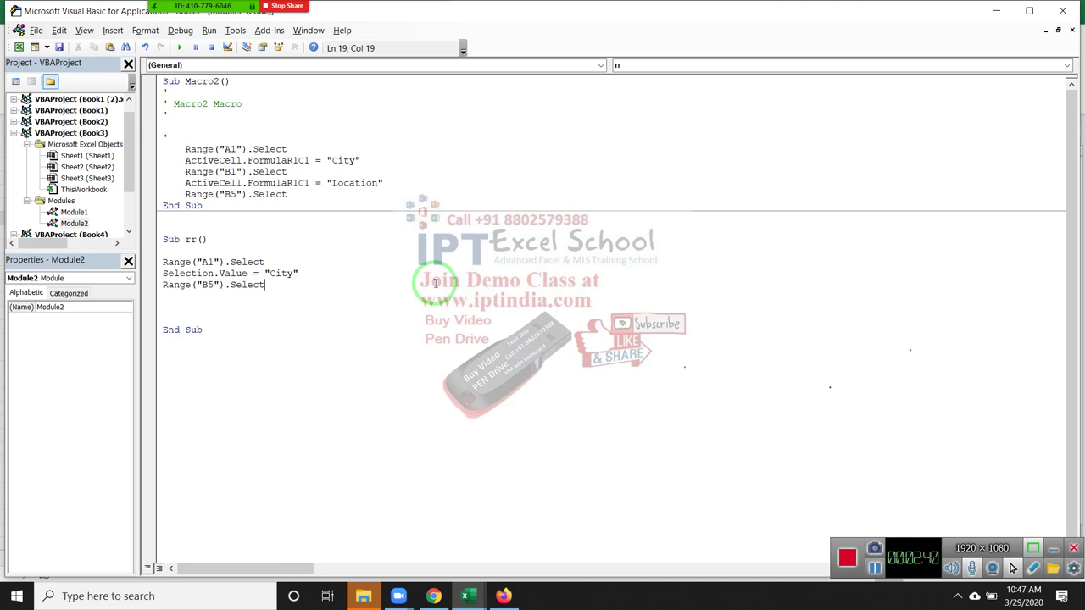
# Step: Check the rr procedure's Range("A1").Select line and minimize the VBA editor back to the workbook
pyautogui.press('Up')
pyautogui.press('Up')
pyautogui.press('Up')
pyautogui.press('Up')
pyautogui.press('Up')
pyautogui.press('Up')
pyautogui.press('Up')
pyautogui.press('Up')
pyautogui.press('Up')
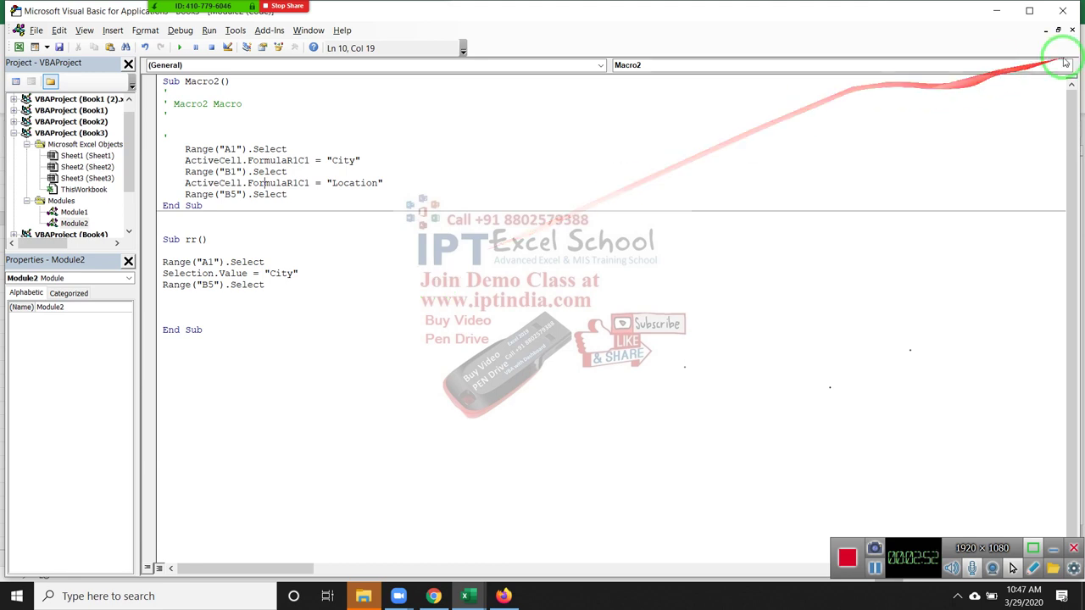
pyautogui.click(1000, 11)
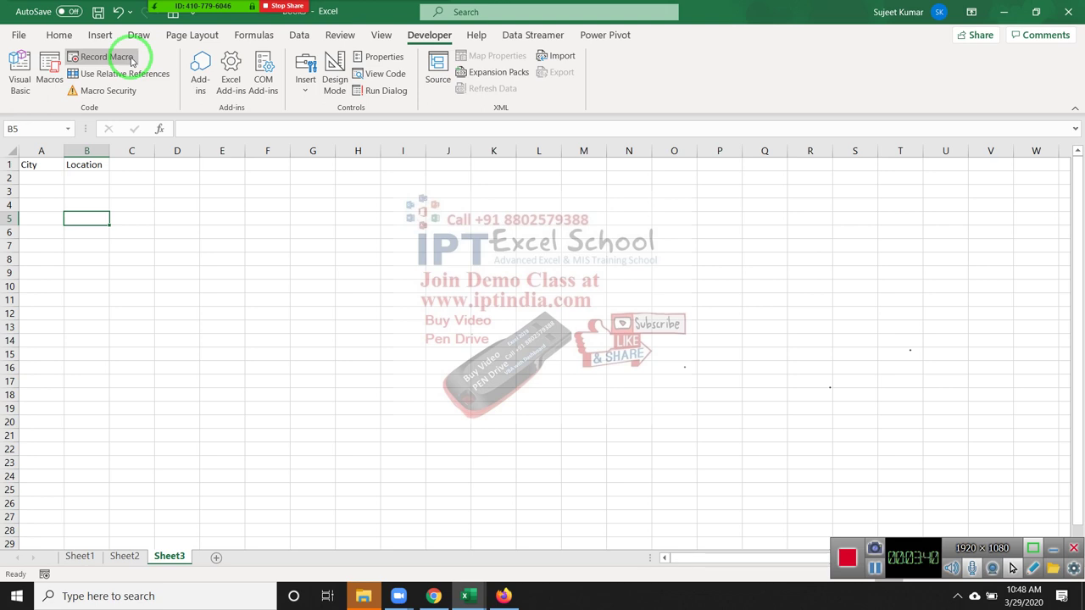
# Step: Start a new macro recording, select F3, and copy the range E3:I13
pyautogui.click(56, 34)
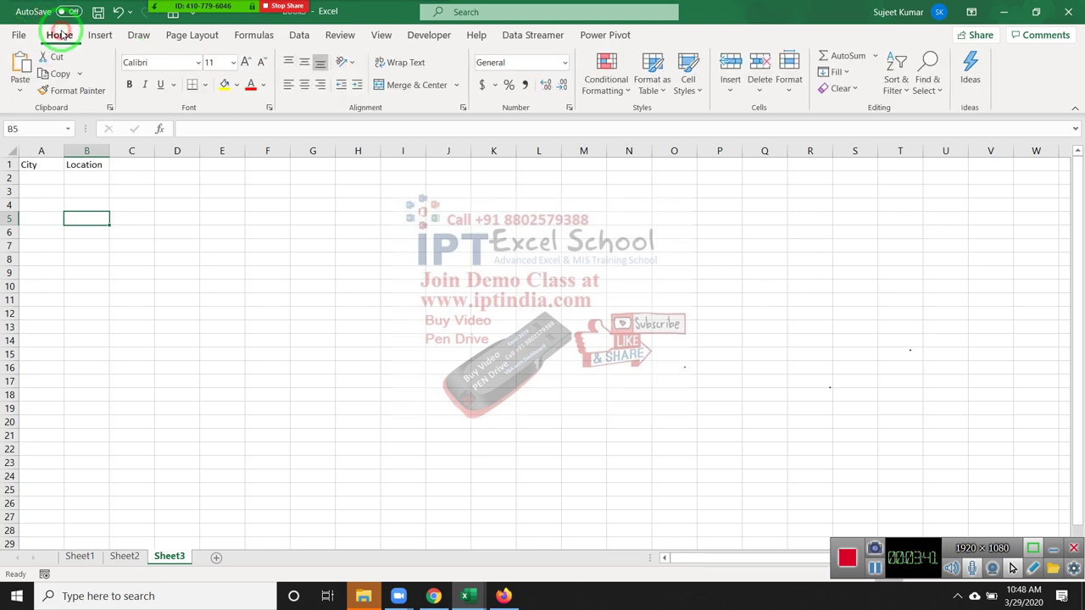
pyautogui.click(195, 228)
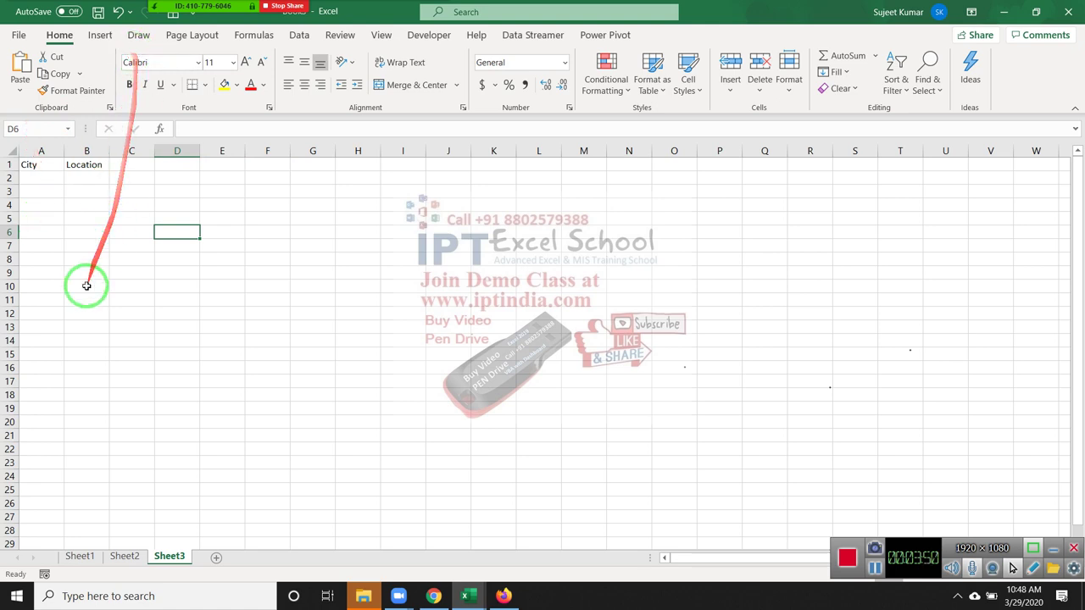
pyautogui.click(45, 574)
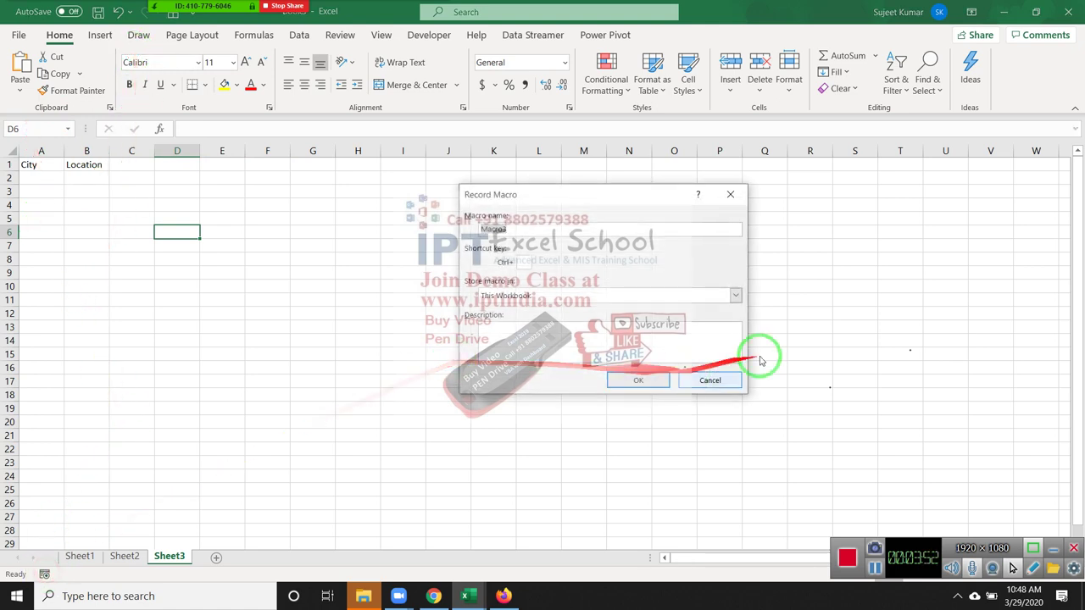
pyautogui.click(657, 382)
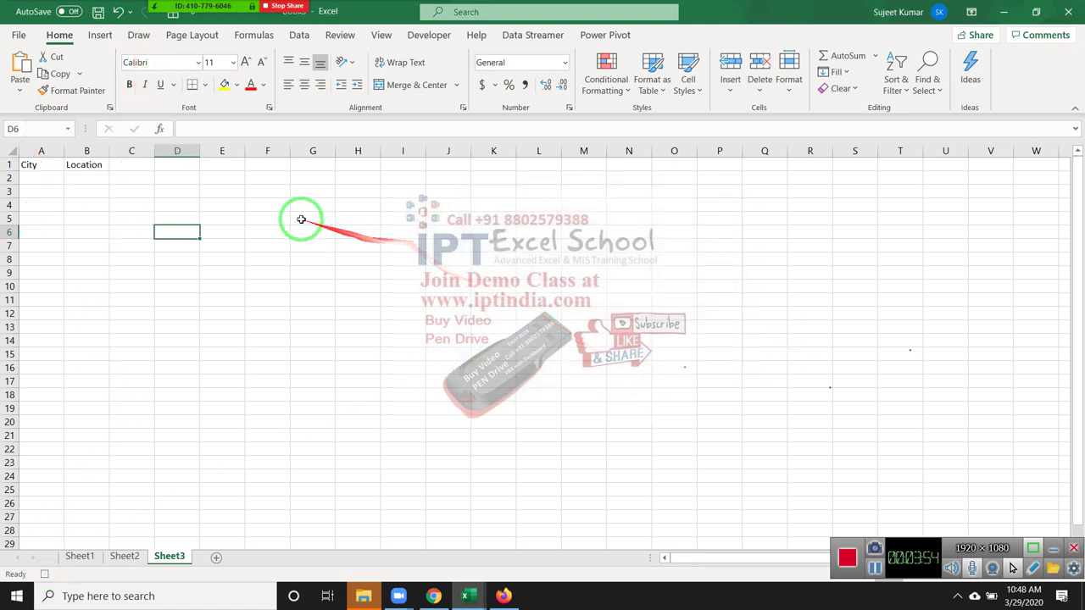
pyautogui.click(265, 195)
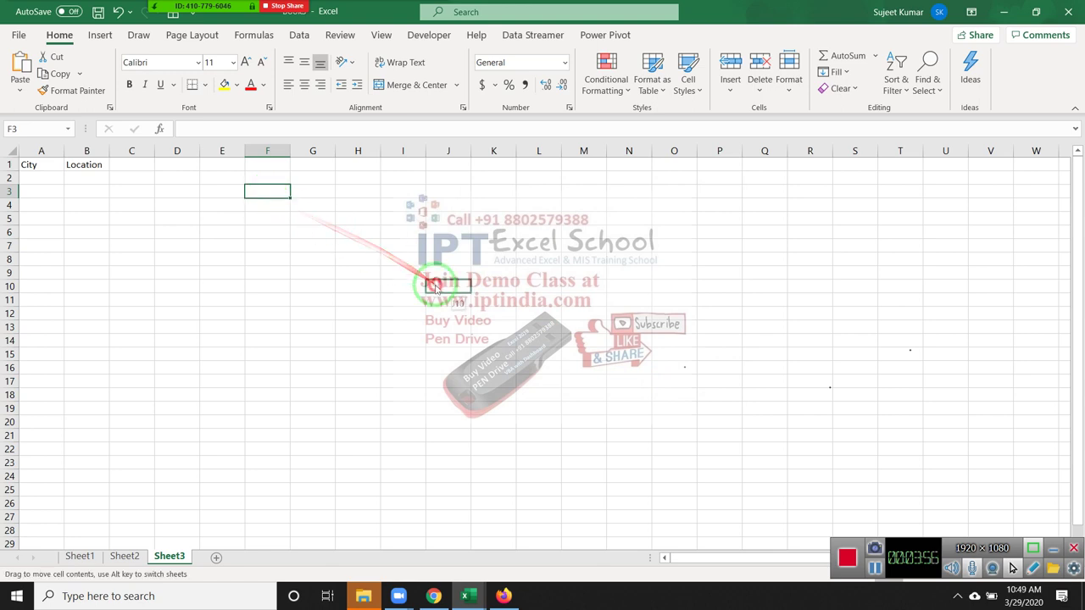
pyautogui.click(227, 196)
pyautogui.moveTo(227, 197); pyautogui.dragTo(405, 332)
pyautogui.hotkey('ctrl', 'c')
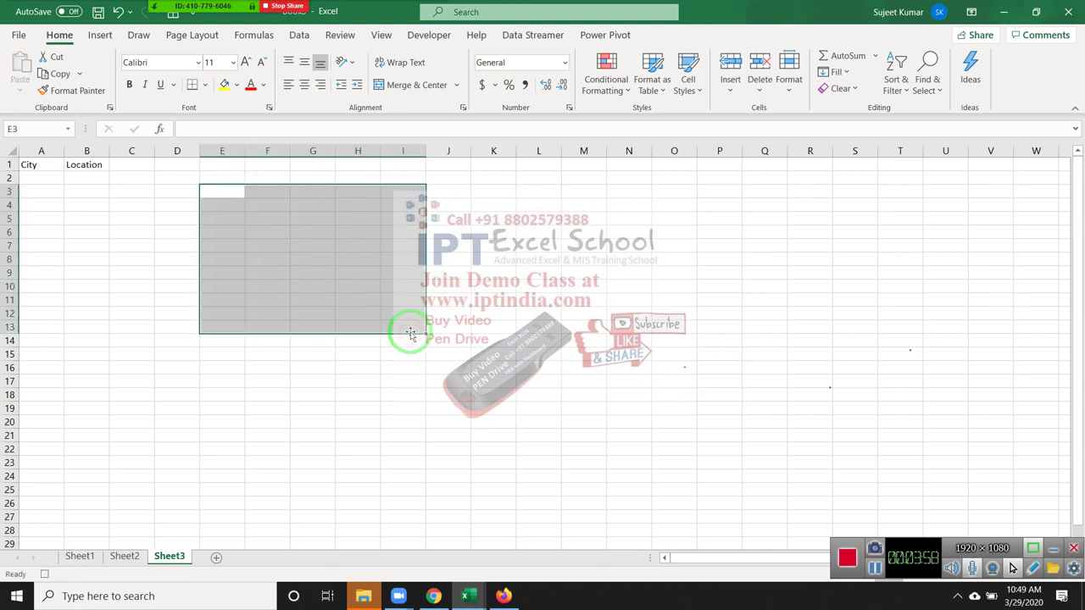
# Step: Paste the copied E3:I13 block into M2 as values only using Paste Special
pyautogui.click(585, 177)
pyautogui.rightClick(585, 177)
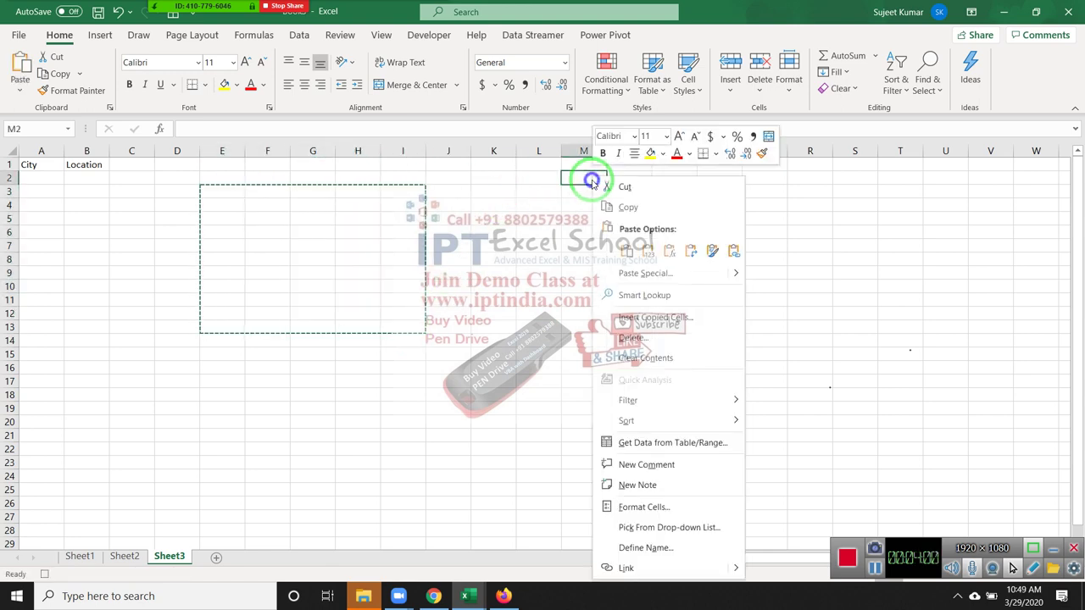
pyautogui.click(640, 280)
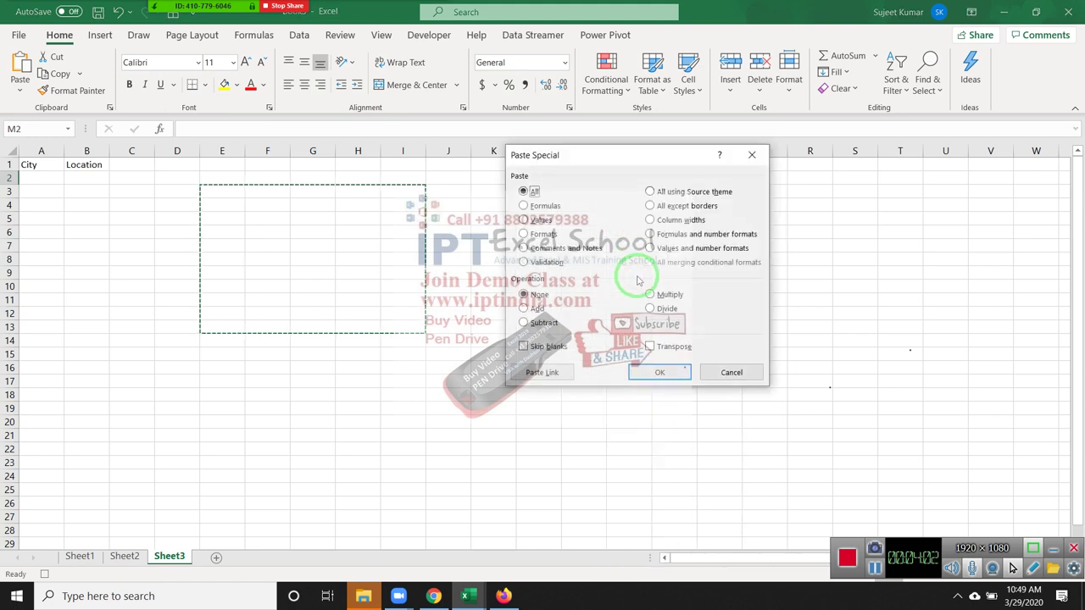
pyautogui.click(544, 221)
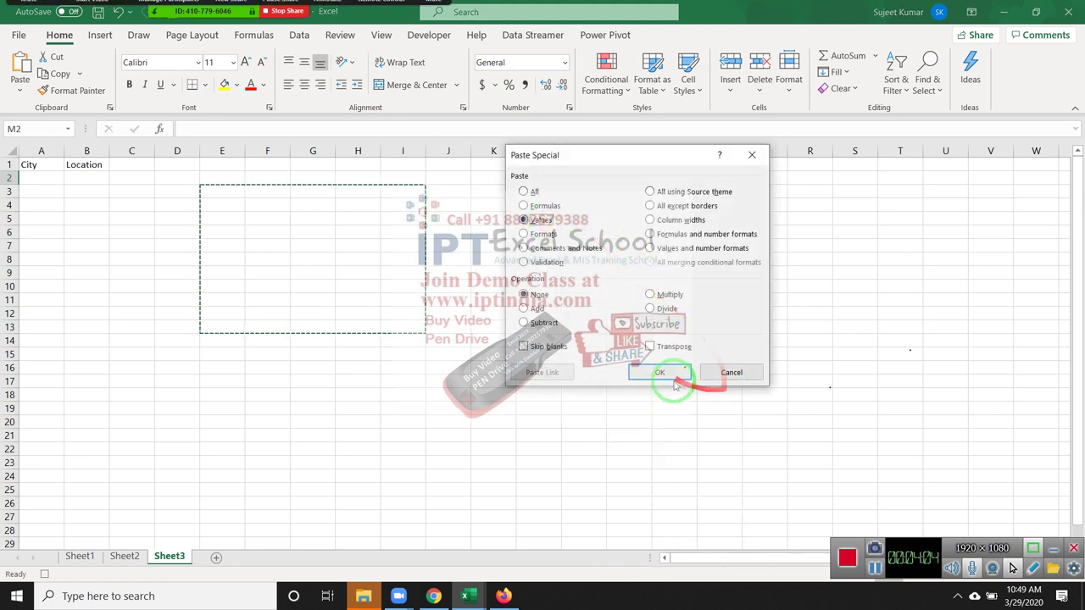
pyautogui.click(632, 370)
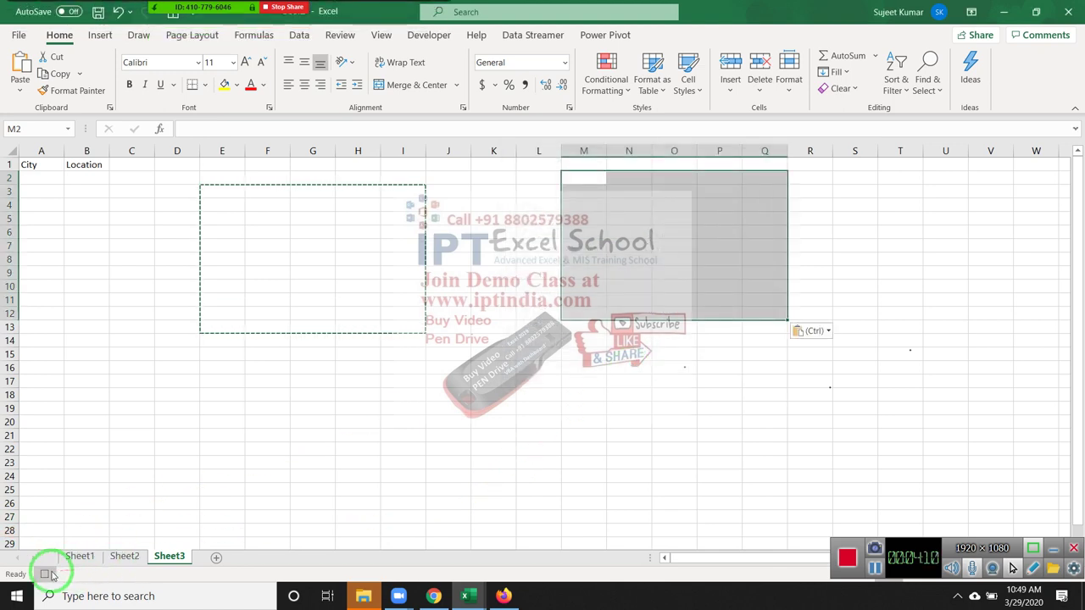
pyautogui.click(429, 37)
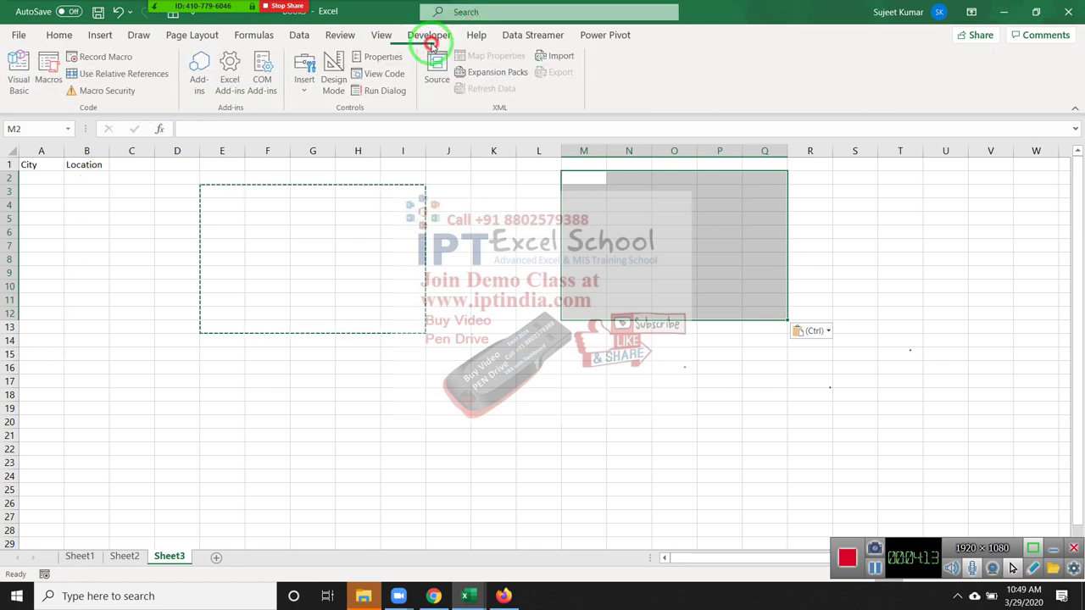
# Step: Open Macro3's code, select its Selection.PasteSpecial statement, then close the VBA editor
pyautogui.click(48, 72)
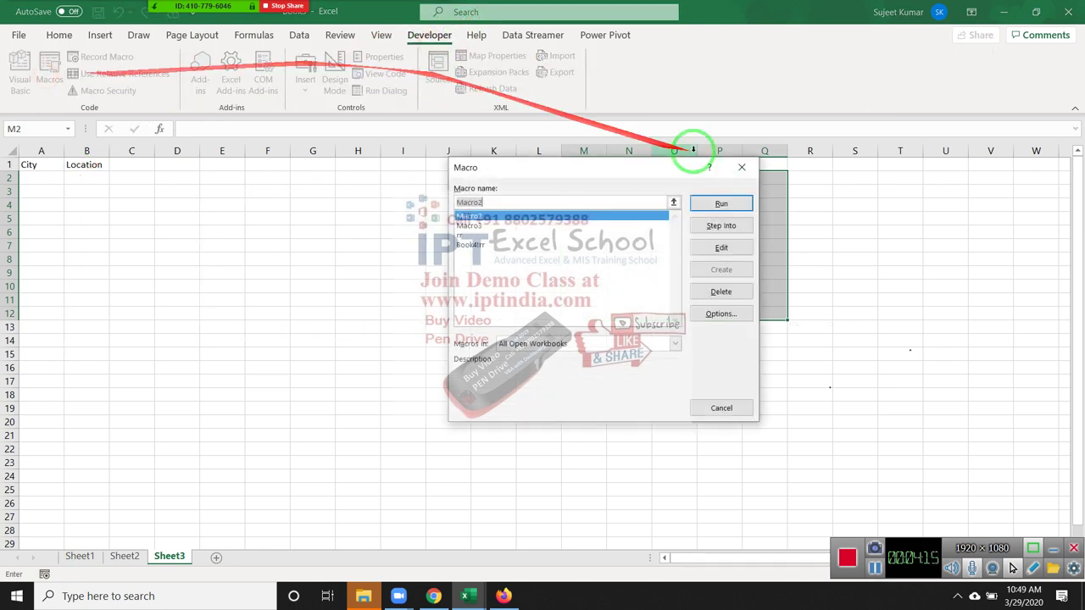
pyautogui.click(574, 234)
pyautogui.click(571, 225)
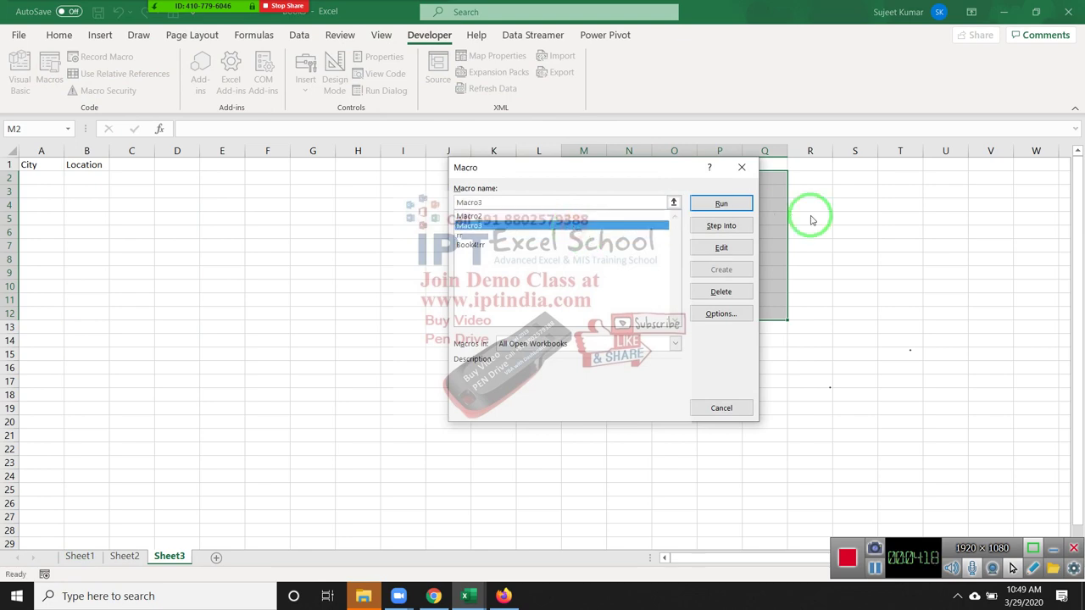
pyautogui.click(734, 249)
pyautogui.click(183, 472)
pyautogui.click(186, 466)
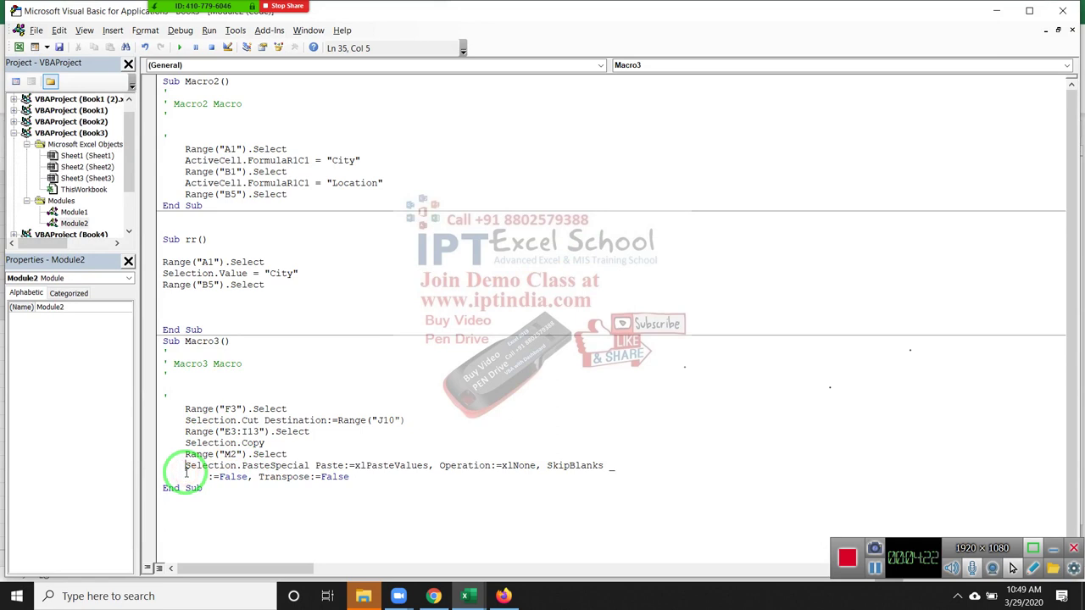
pyautogui.moveTo(185, 471); pyautogui.dragTo(186, 476)
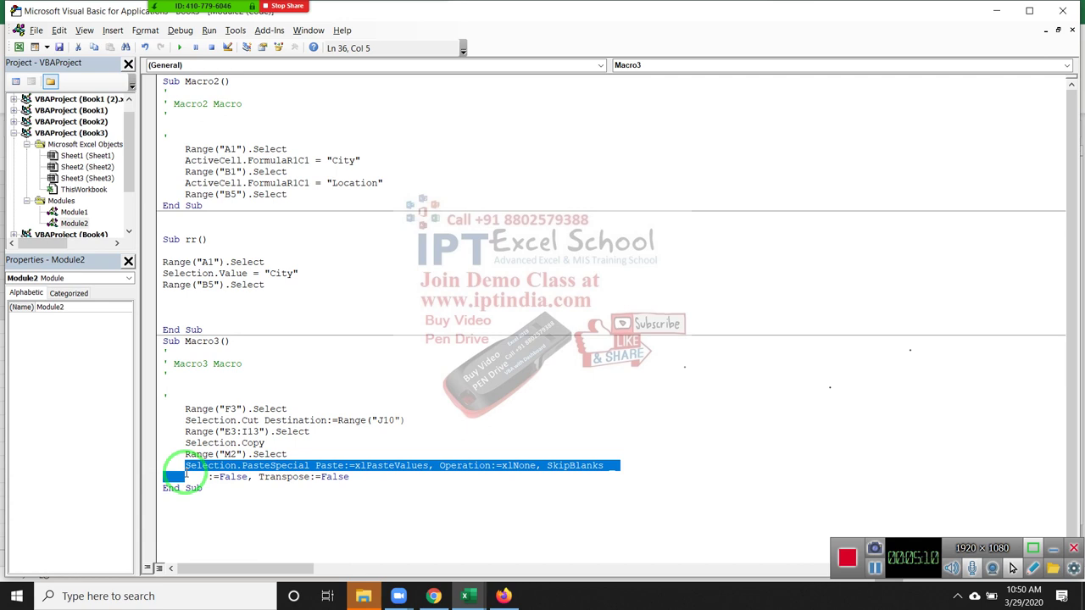
pyautogui.click(1050, 10)
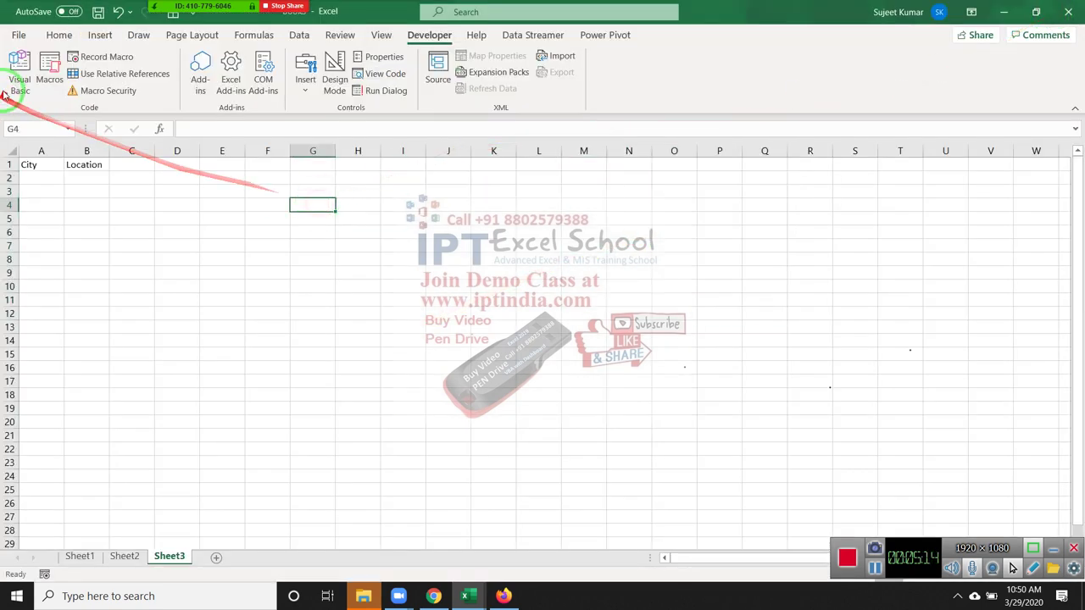
# Step: Open the pinned Data.xlsm workbook from the recent workbooks list
pyautogui.click(20, 34)
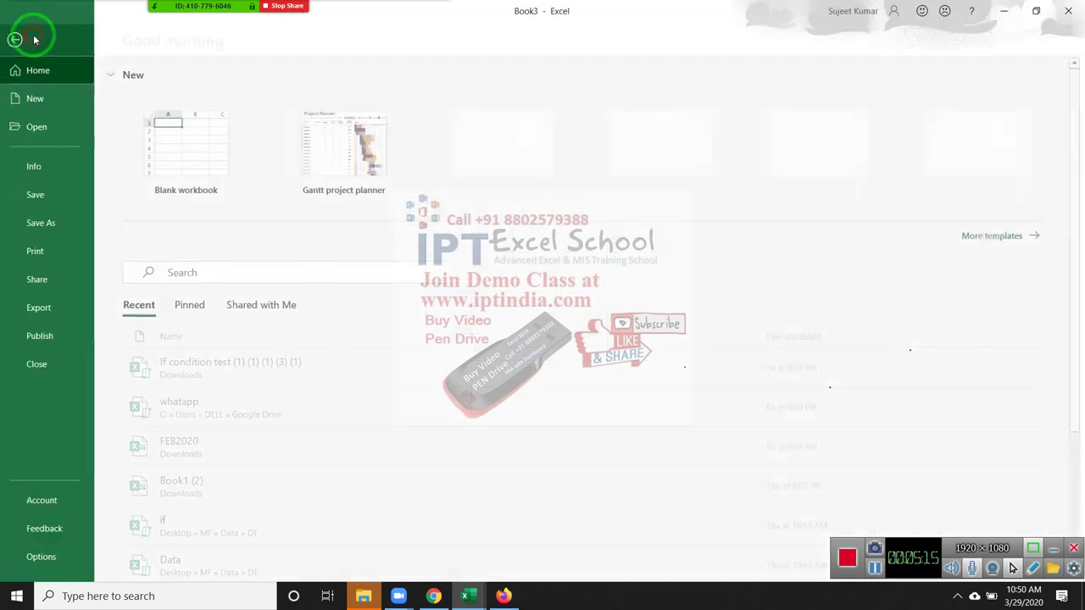
pyautogui.click(55, 133)
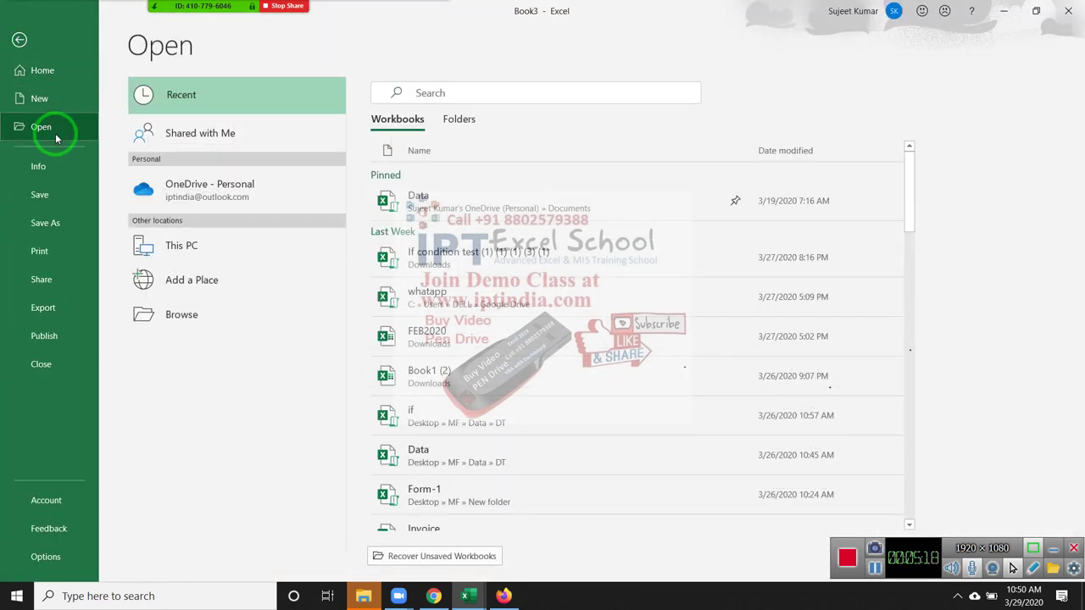
pyautogui.click(425, 195)
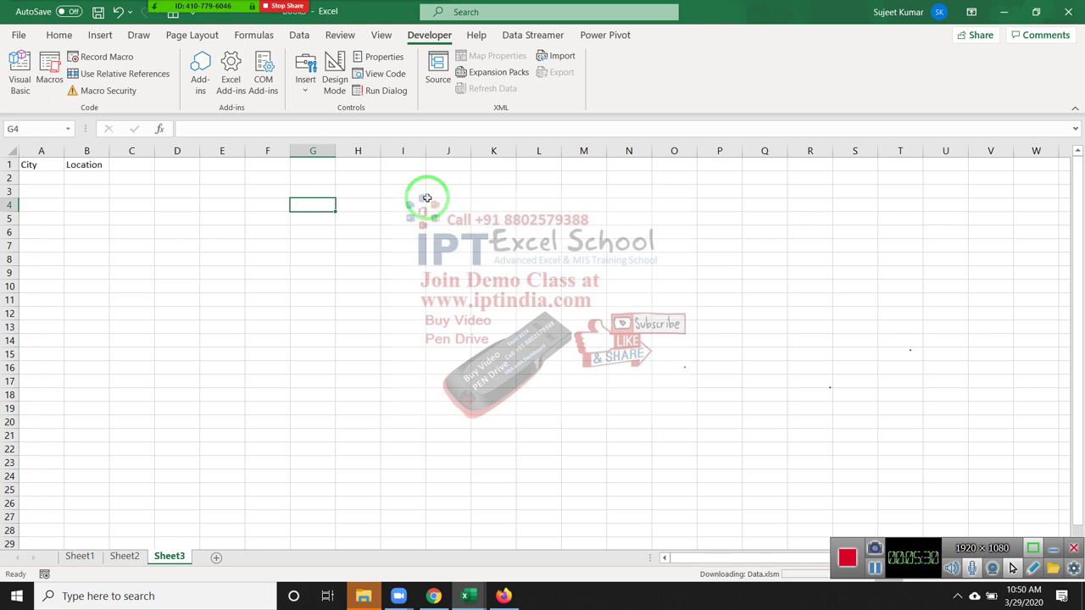
# Step: Open Data from the recent files, close its window, and switch to the other open workbook
pyautogui.click(373, 206)
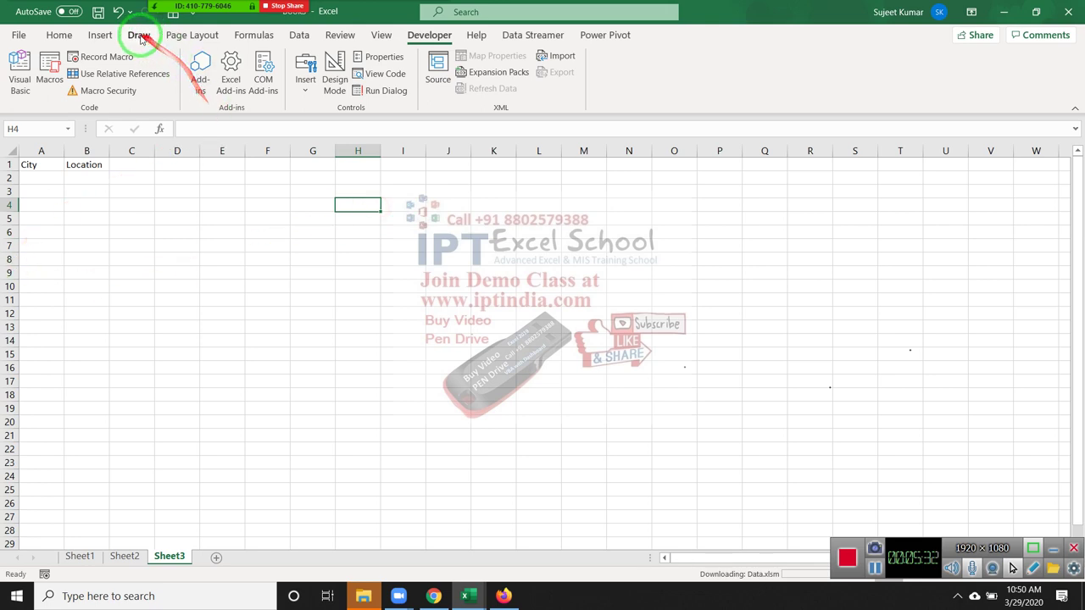
pyautogui.click(17, 35)
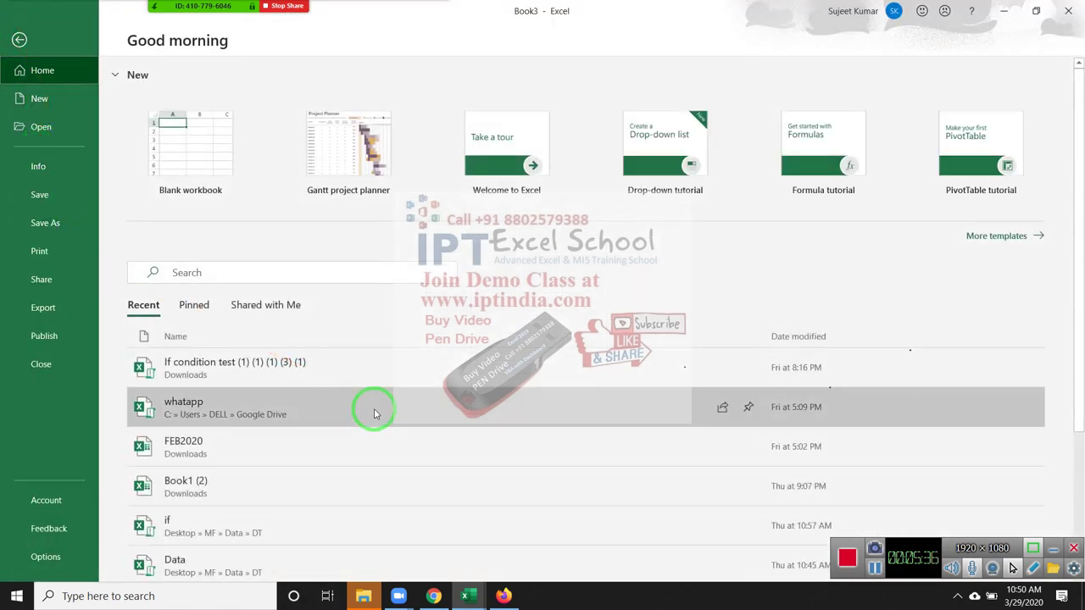
pyautogui.click(251, 565)
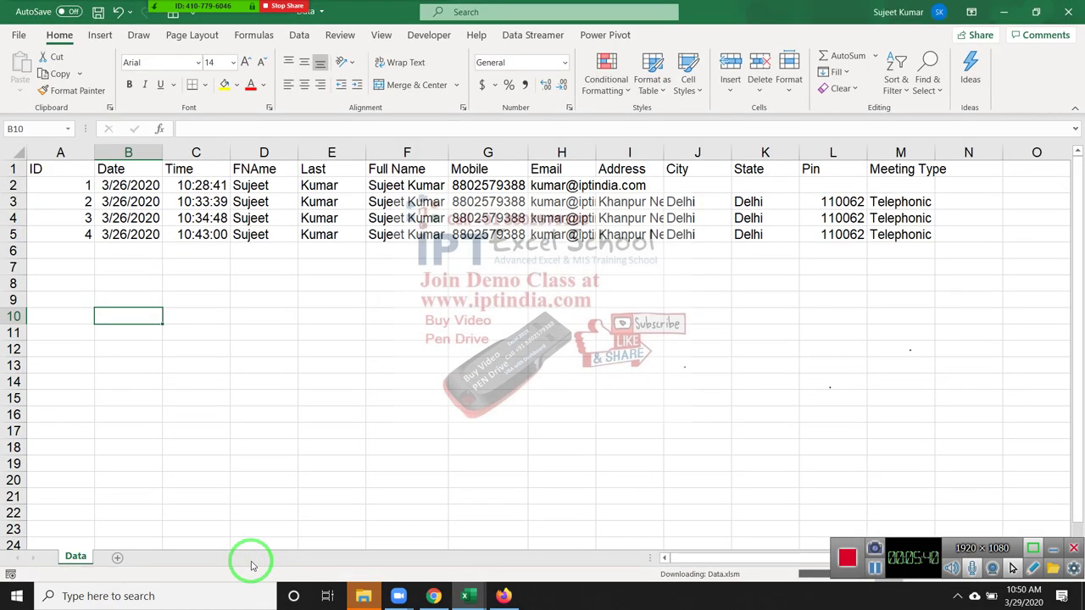
pyautogui.click(1066, 14)
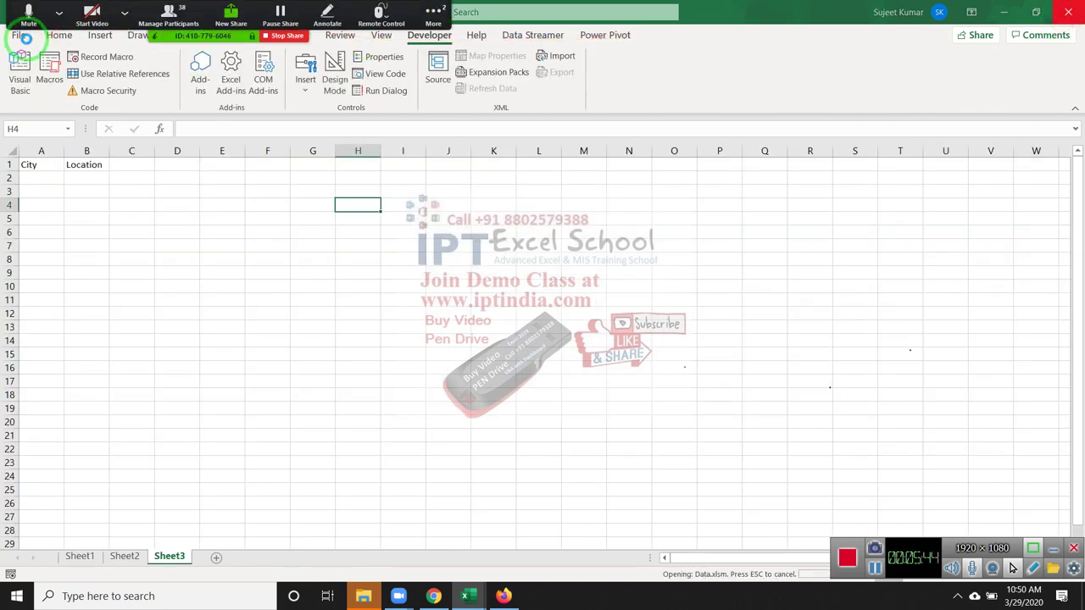
pyautogui.moveTo(89, 117); pyautogui.dragTo(250, 295)
pyautogui.hotkey('alt', 'Tab')
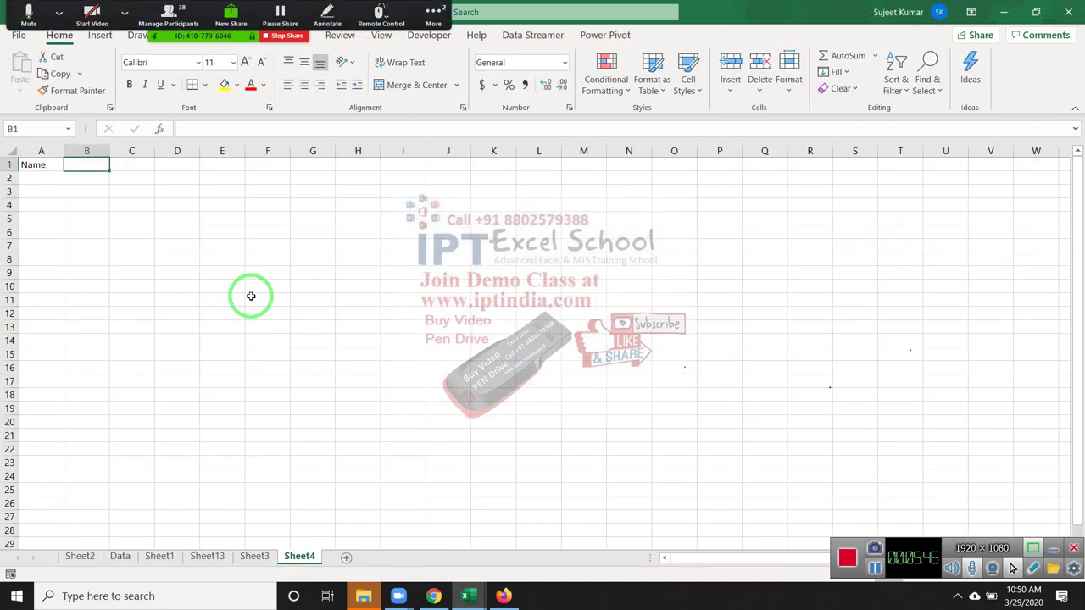
# Step: Copy the entire table on the Data sheet and create a new blank workbook
pyautogui.click(81, 556)
pyautogui.click(120, 556)
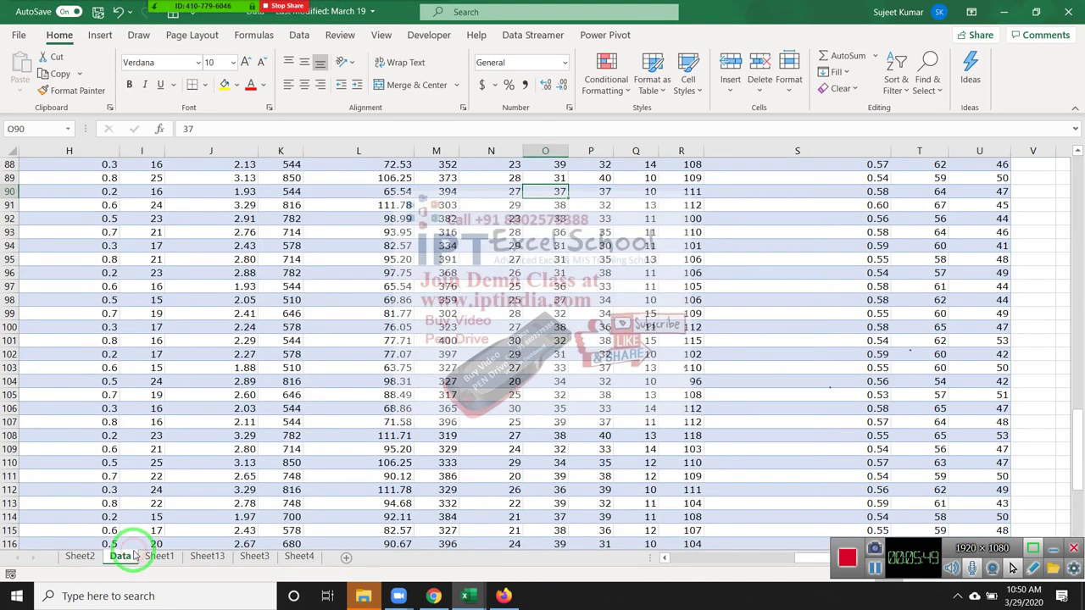
pyautogui.click(181, 556)
pyautogui.click(204, 556)
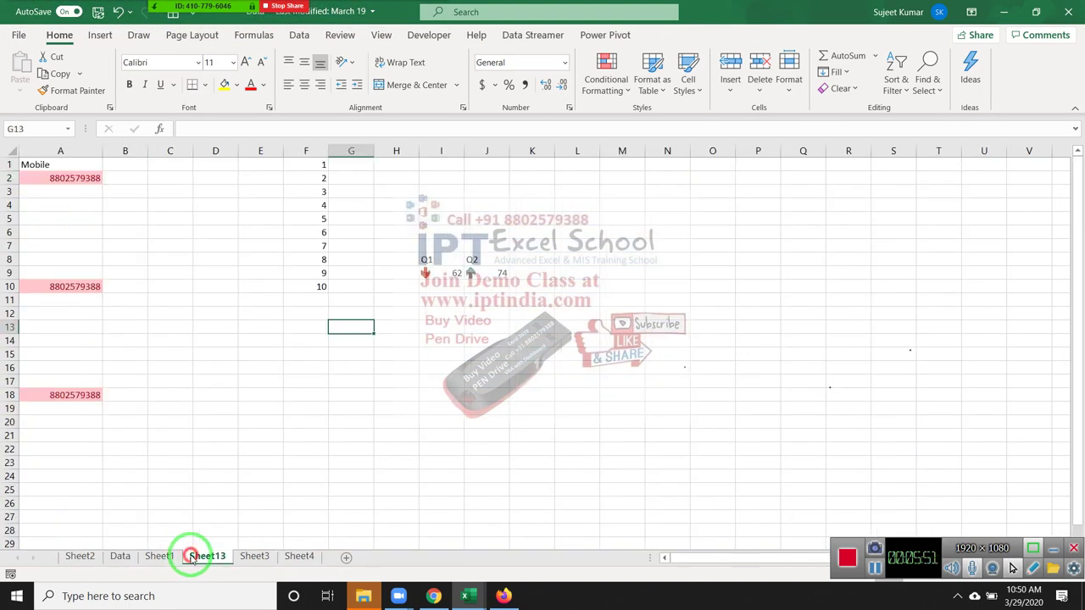
pyautogui.click(250, 556)
pyautogui.click(297, 556)
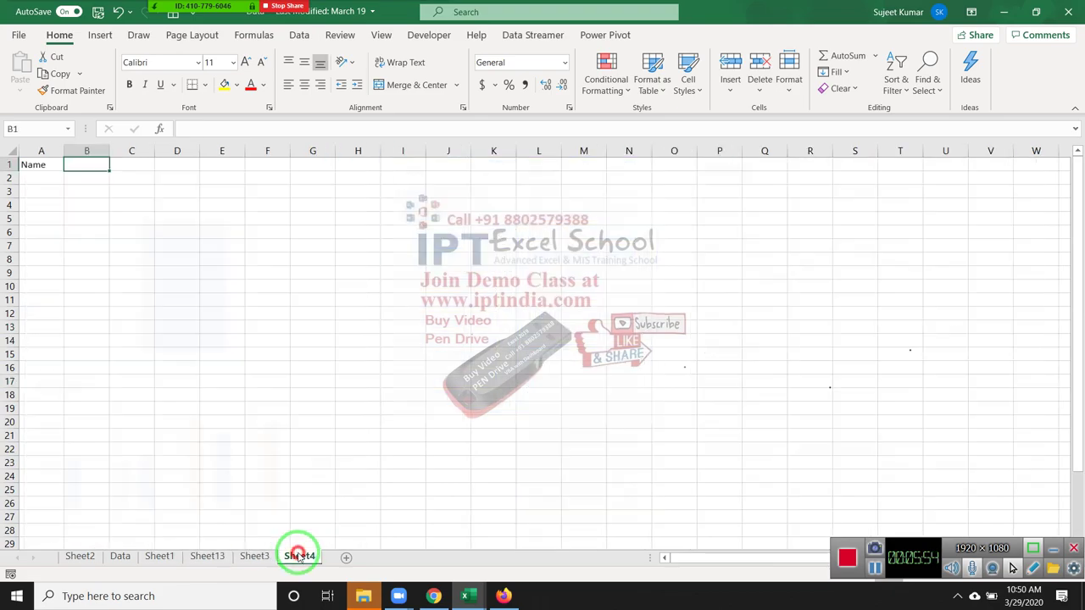
pyautogui.click(120, 556)
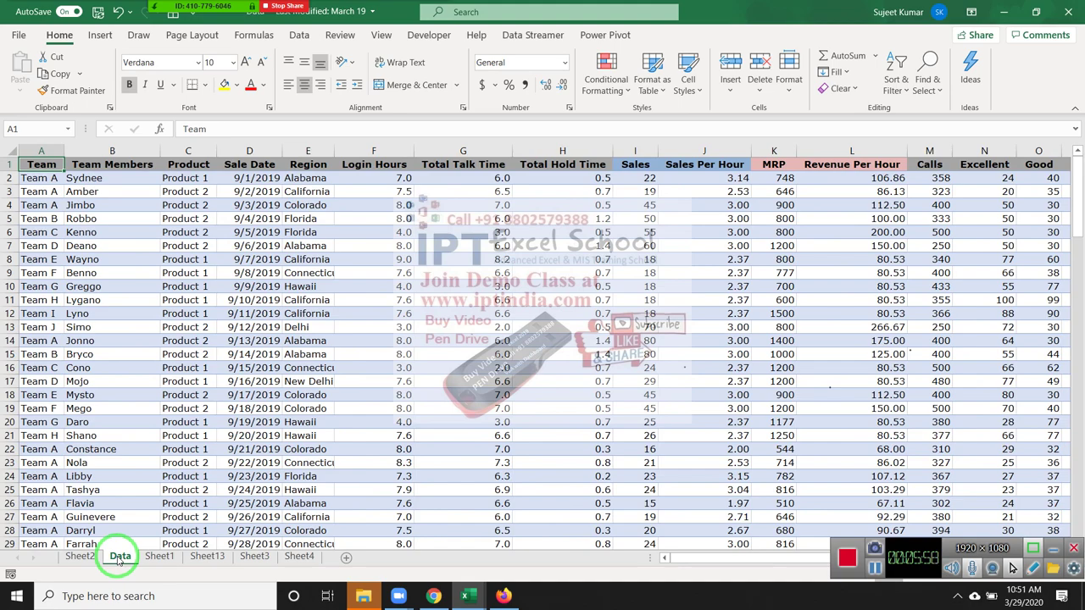
pyautogui.hotkey('ctrl', 'shift', 'End')
pyautogui.hotkey('ctrl', 'c')
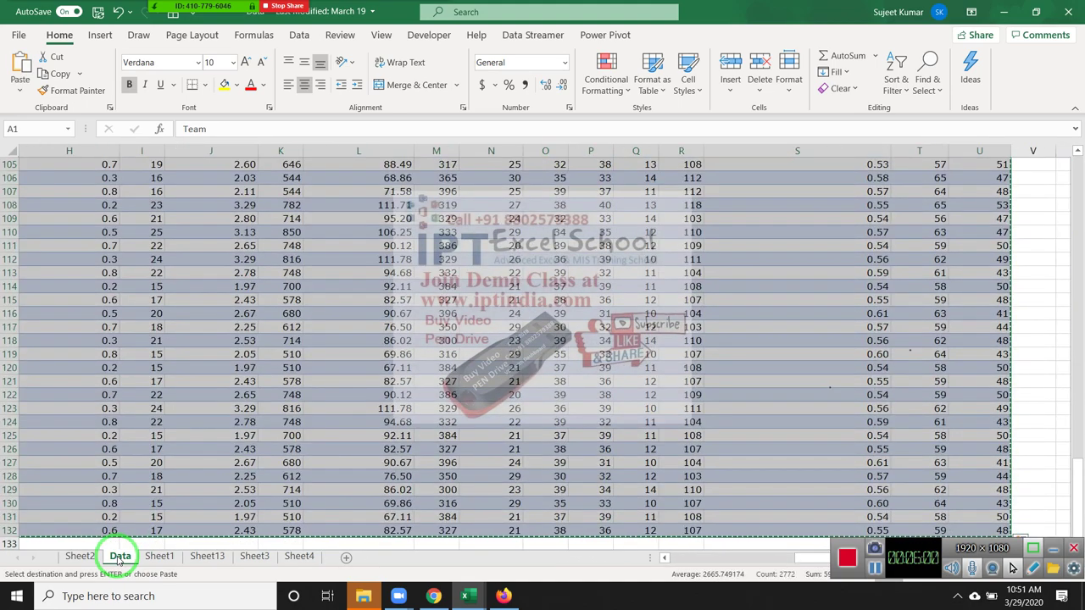
pyautogui.hotkey('ctrl', 'n')
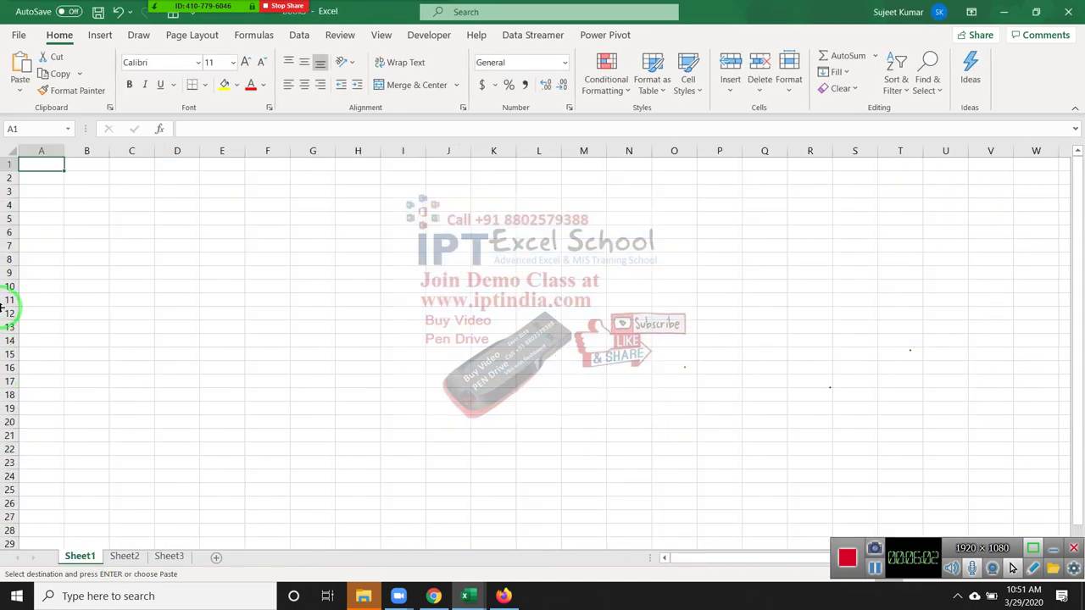
# Step: Paste the Data table as values into Book5's Sheet1, then close the Data workbook, dismissing the clipboard prompt
pyautogui.click(19, 91)
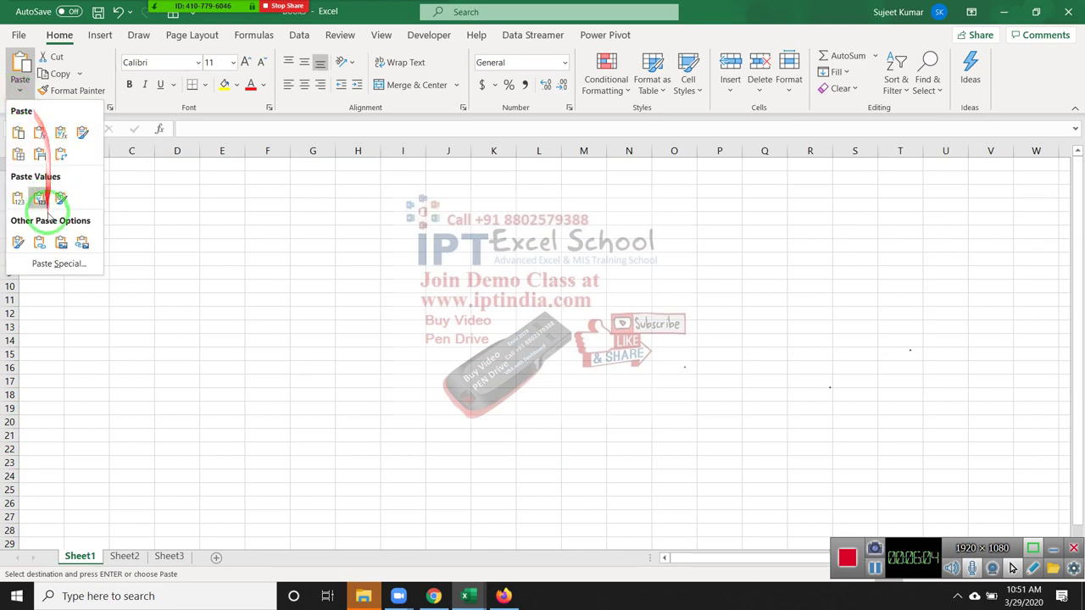
pyautogui.click(19, 200)
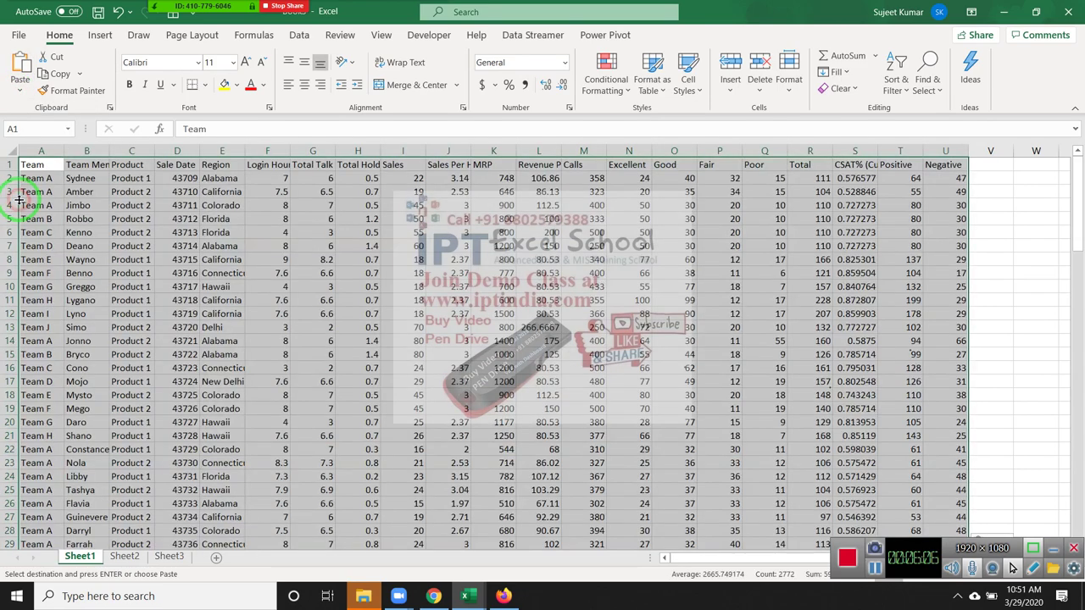
pyautogui.click(107, 220)
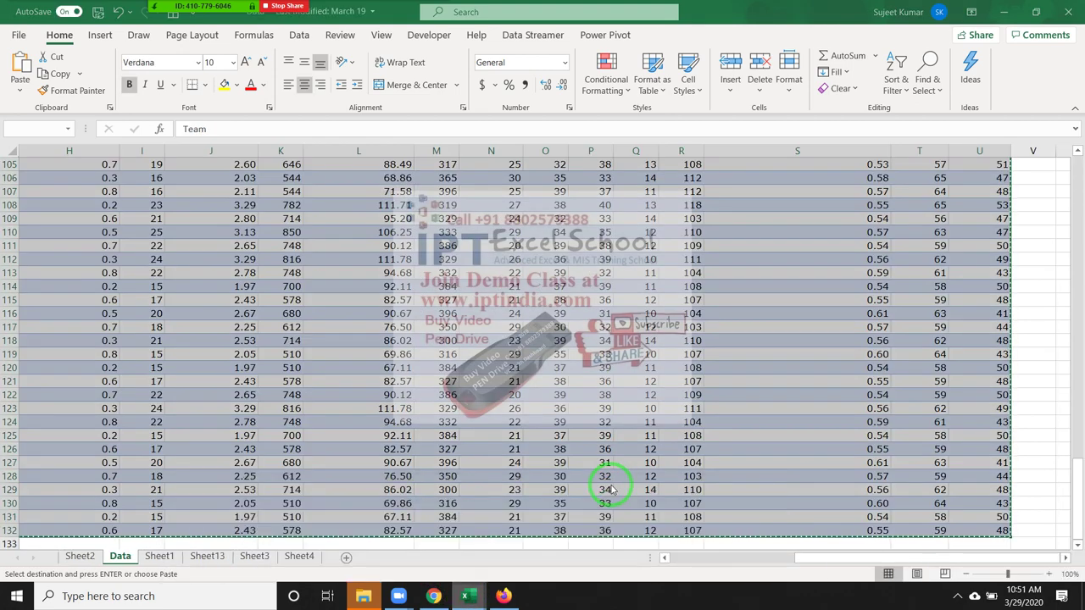
pyautogui.click(609, 489)
pyautogui.click(545, 345)
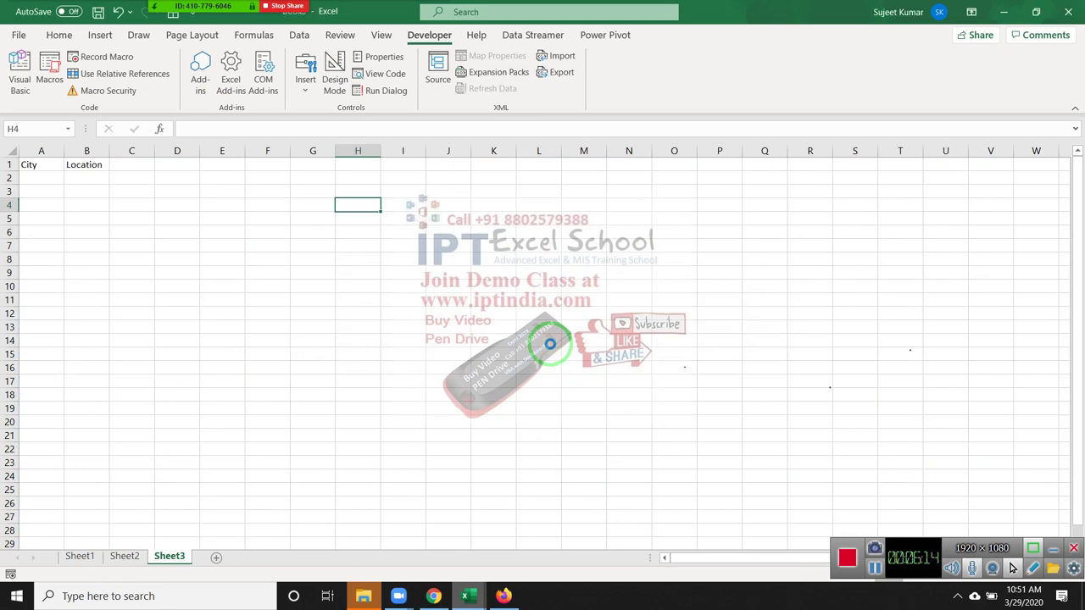
pyautogui.moveTo(466, 596)
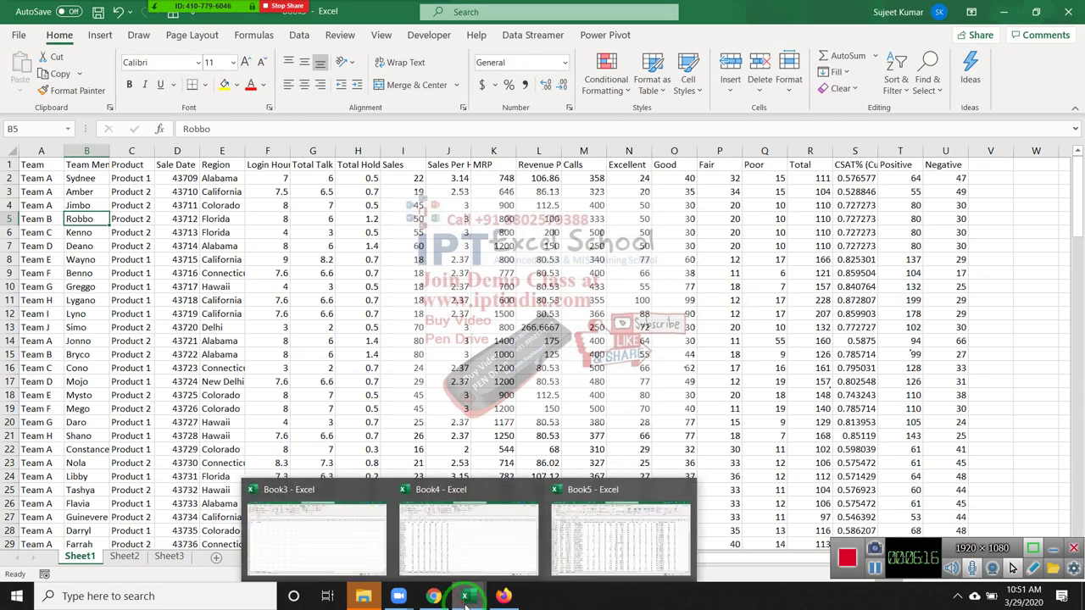
# Step: Close Book4 and then Book3, choosing Don't Save for both
pyautogui.click(531, 489)
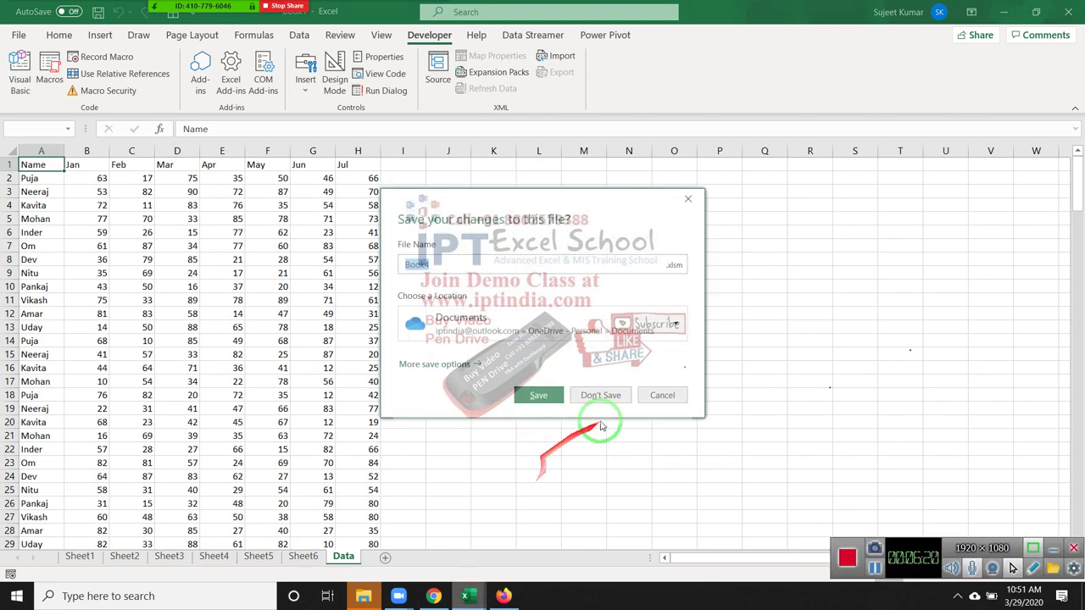
pyautogui.click(618, 396)
pyautogui.moveTo(466, 596)
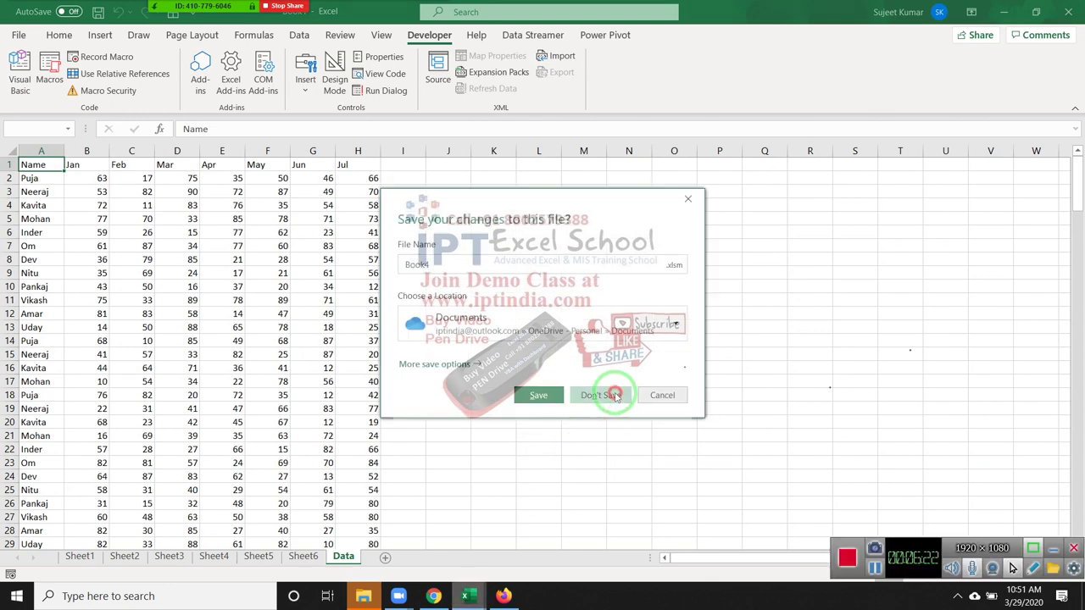
pyautogui.click(441, 555)
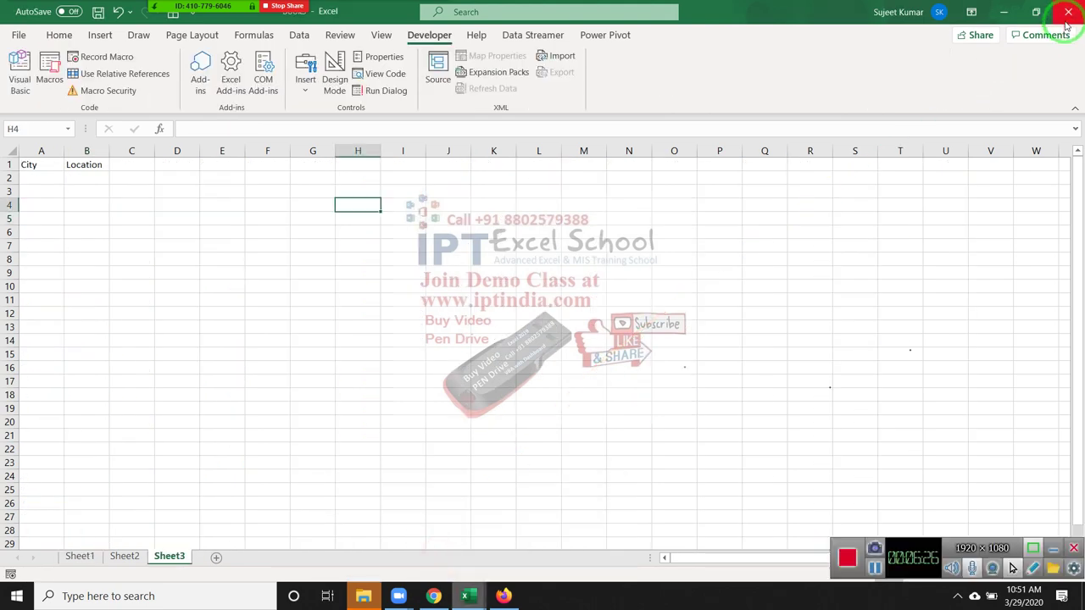
pyautogui.click(1067, 12)
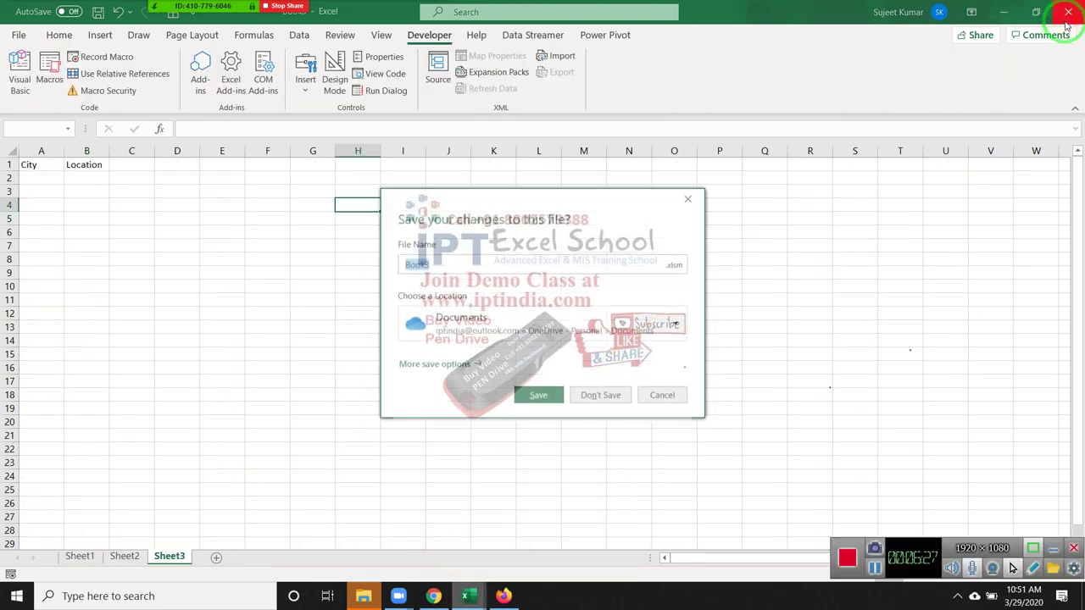
pyautogui.click(600, 395)
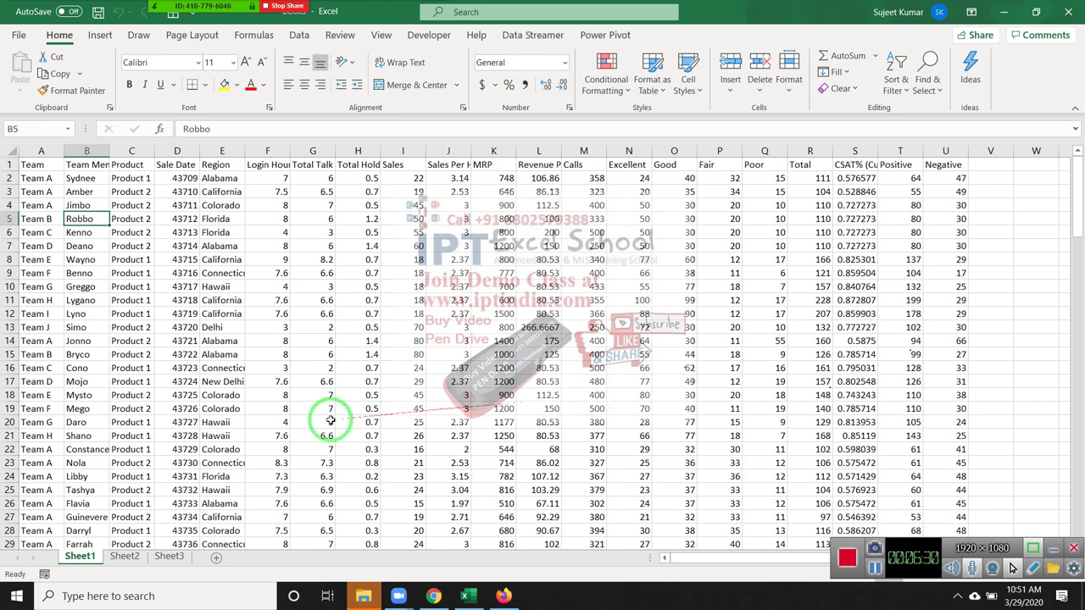
# Step: Format the Sale Date column D as dates like 1-Sep-19
pyautogui.click(175, 396)
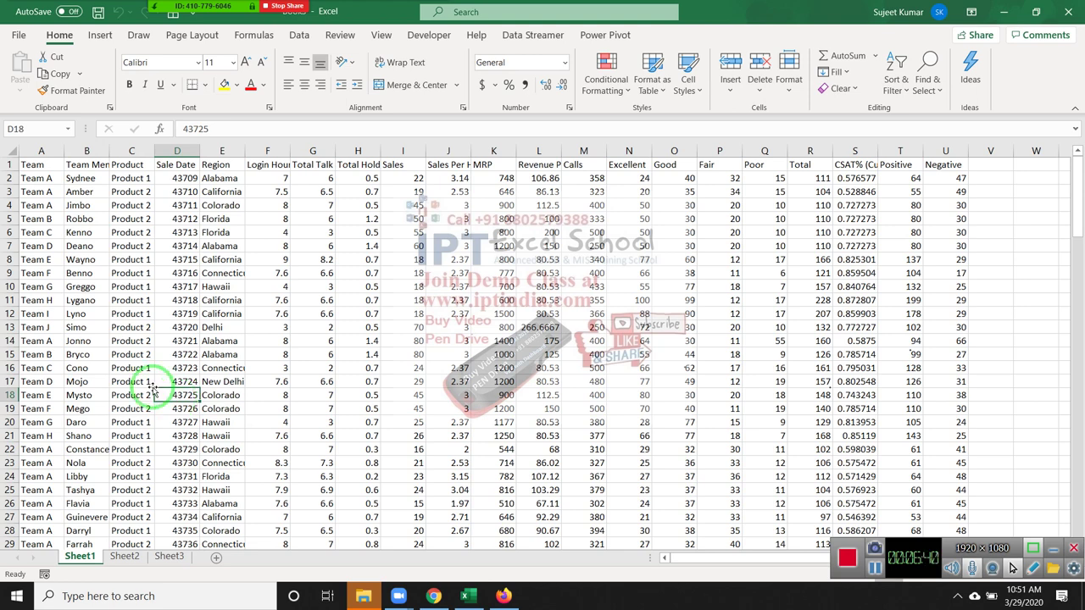
pyautogui.click(171, 150)
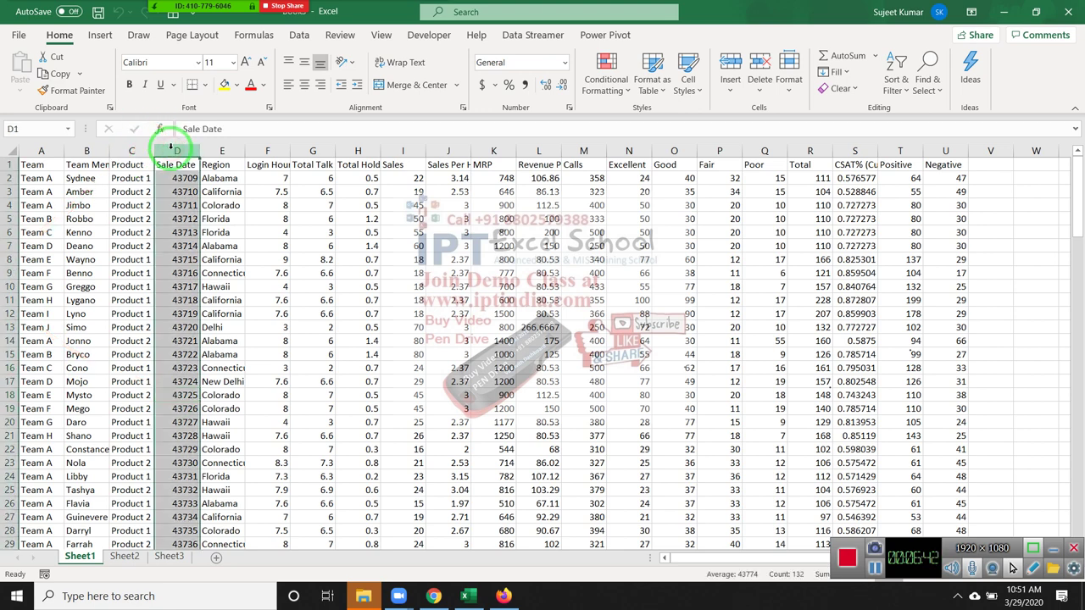
pyautogui.hotkey('ctrl', 'shift', '3')
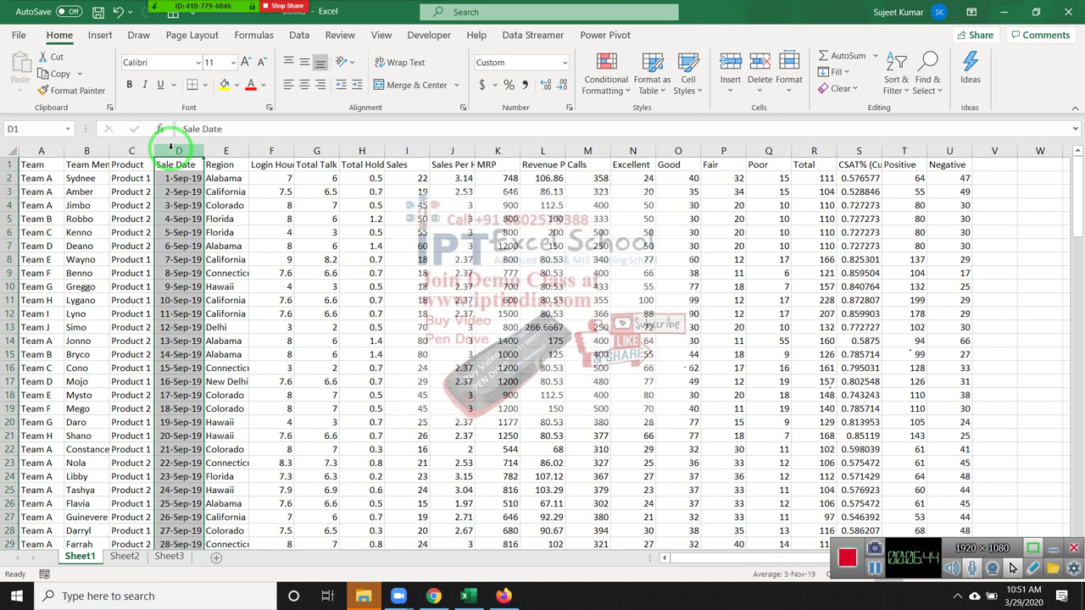
# Step: Insert a blank column F right after the Region column
pyautogui.hotkey('ctrl', 'Home')
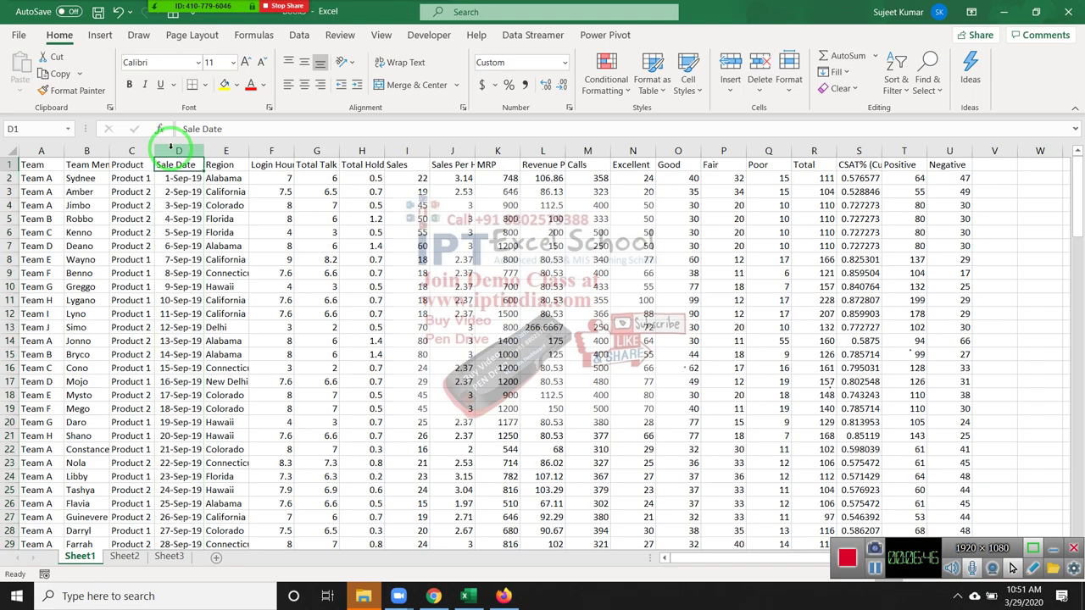
pyautogui.hotkey('ctrl', 'Right')
pyautogui.hotkey('ctrl', 'Down')
pyautogui.press('Left')
pyautogui.press('Left')
pyautogui.hotkey('ctrl', 'Left')
pyautogui.hotkey('ctrl', 'Up')
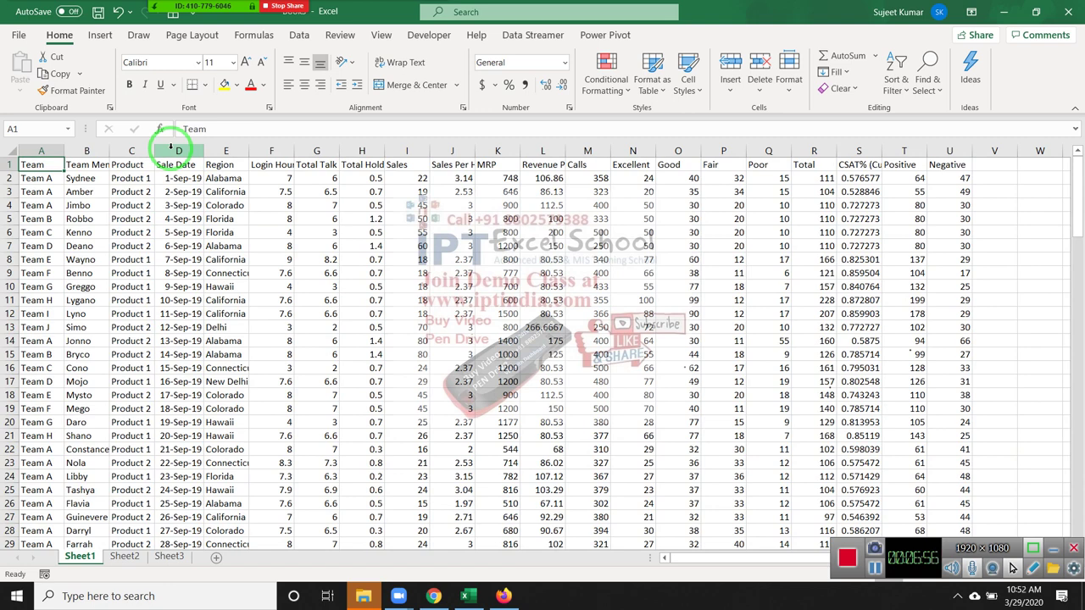
pyautogui.press('Right')
pyautogui.press('Right')
pyautogui.press('Right')
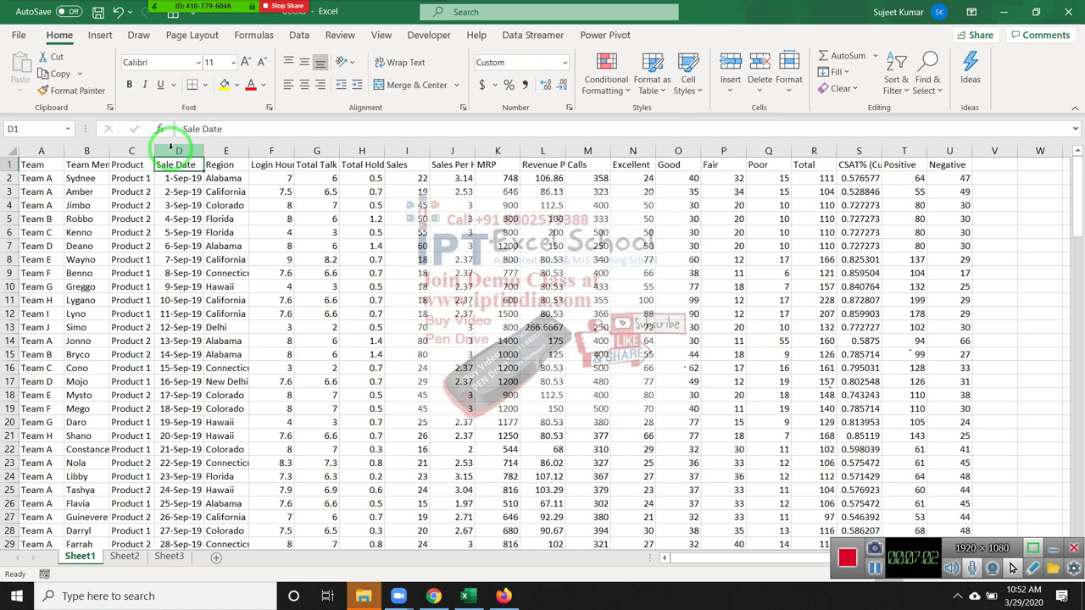
pyautogui.press('Right')
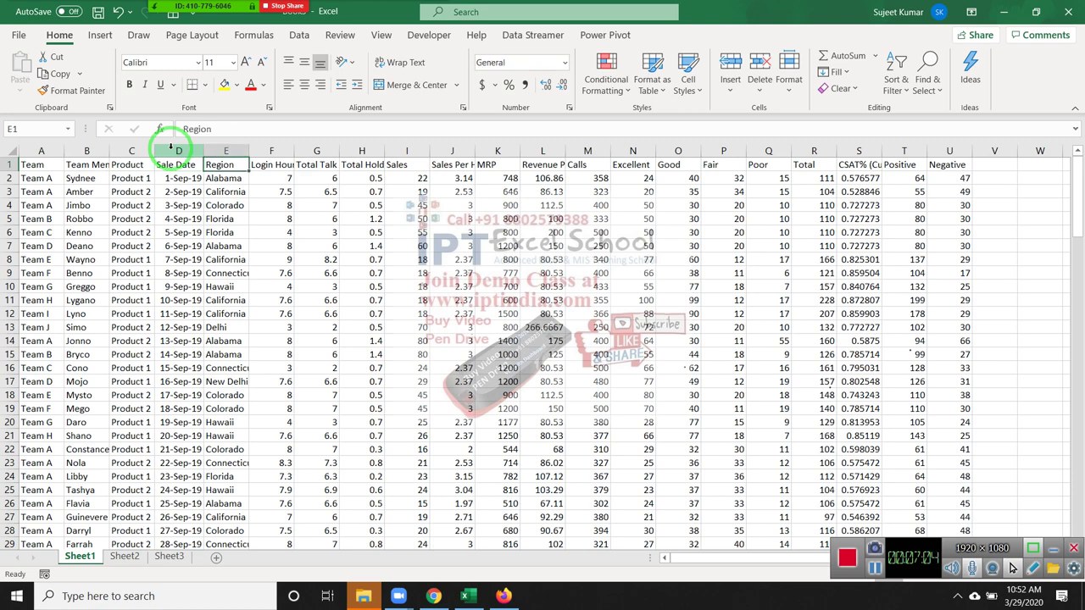
pyautogui.press('Down')
pyautogui.press('Down')
pyautogui.press('Down')
pyautogui.press('Up')
pyautogui.press('Up')
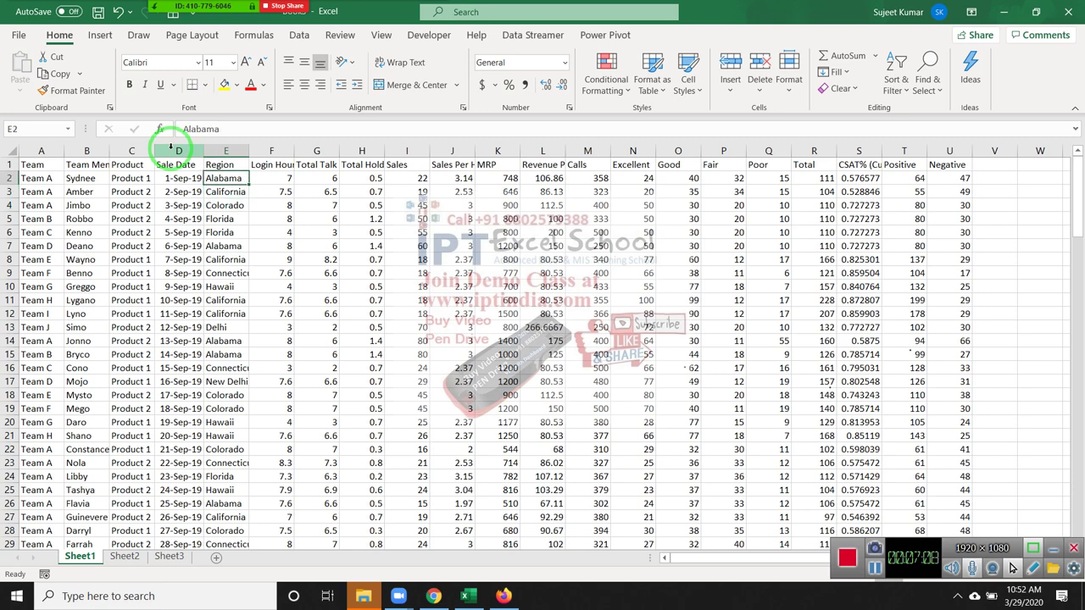
pyautogui.press('Right')
pyautogui.hotkey('ctrl', 'space')
pyautogui.hotkey('ctrl', '+')
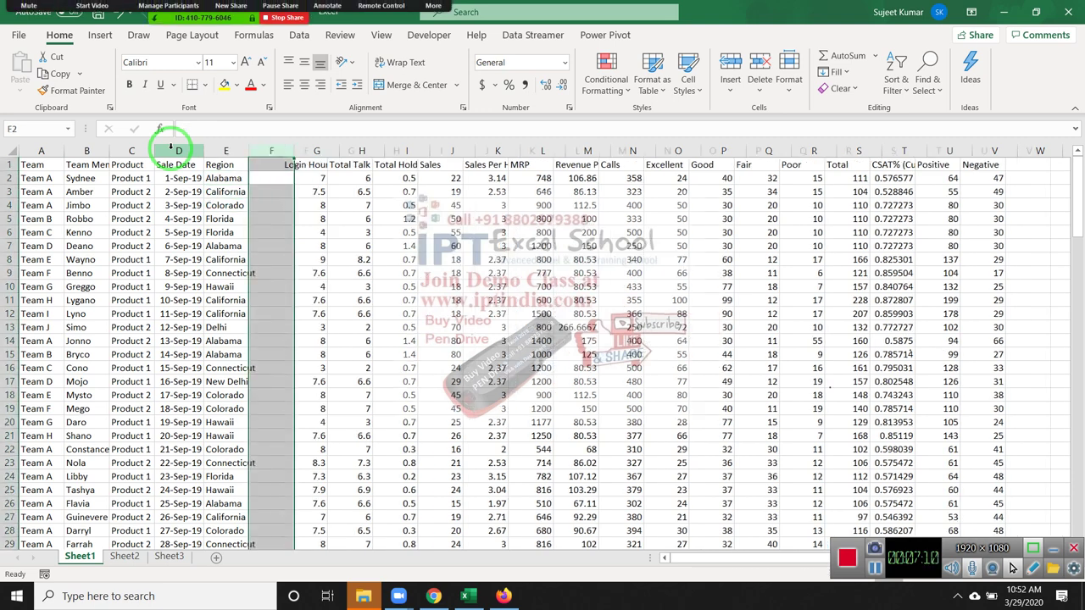
# Step: Give the new column F the header 'Month'
pyautogui.press('Up')
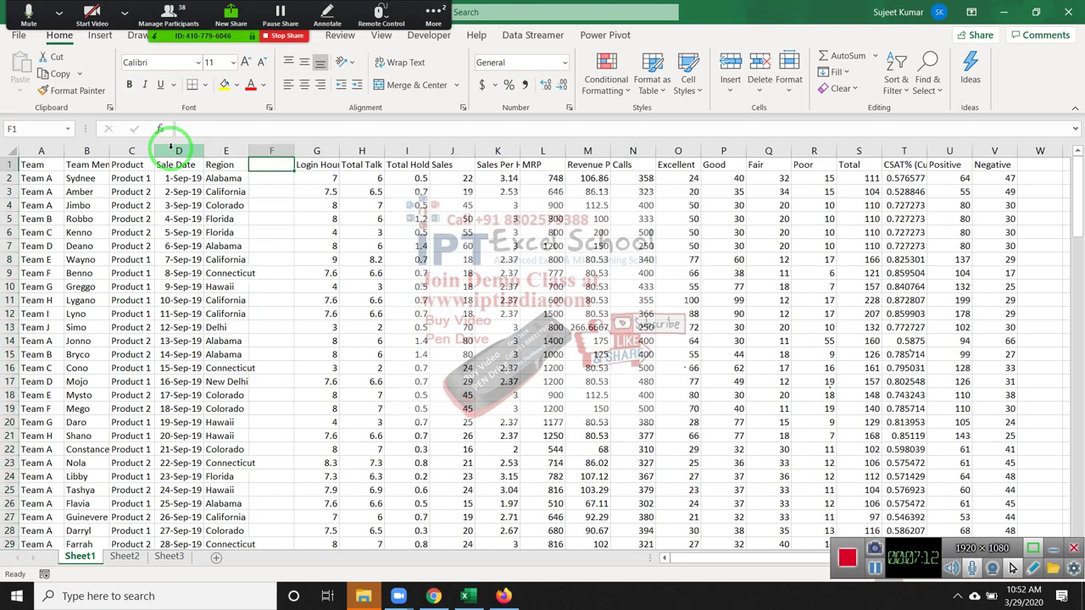
pyautogui.write('Momth')
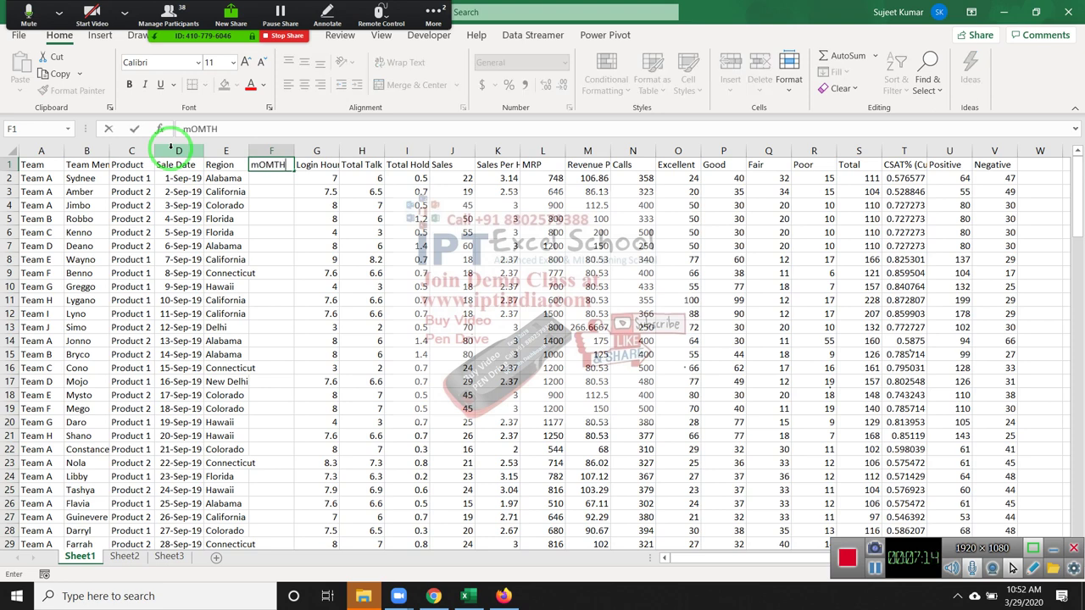
pyautogui.press('Return')
pyautogui.press('Up')
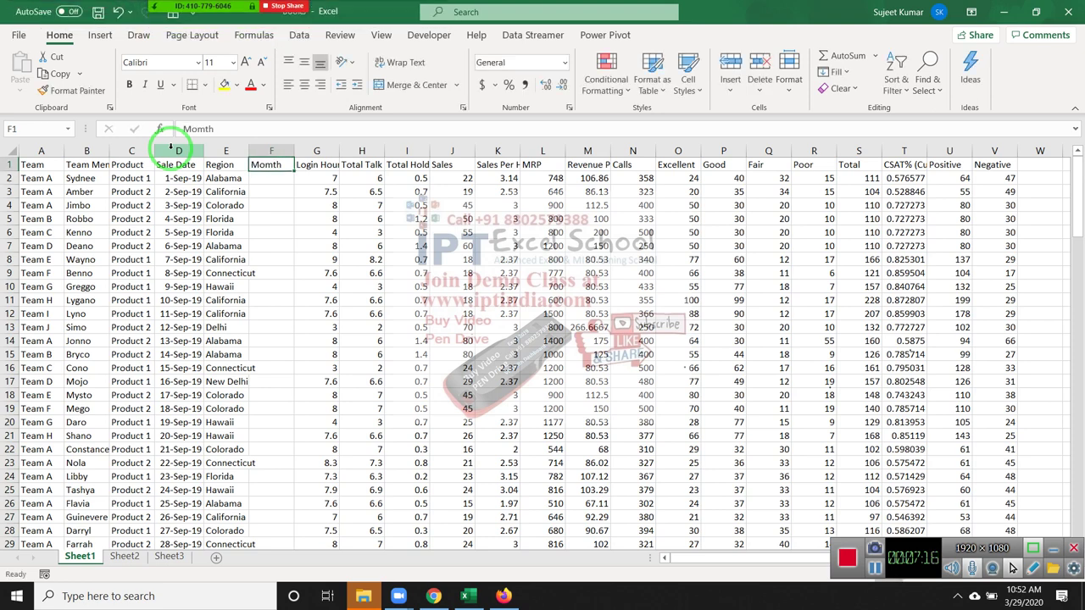
pyautogui.write('Month')
pyautogui.press('Return')
pyautogui.press('Up')
pyautogui.write('M')
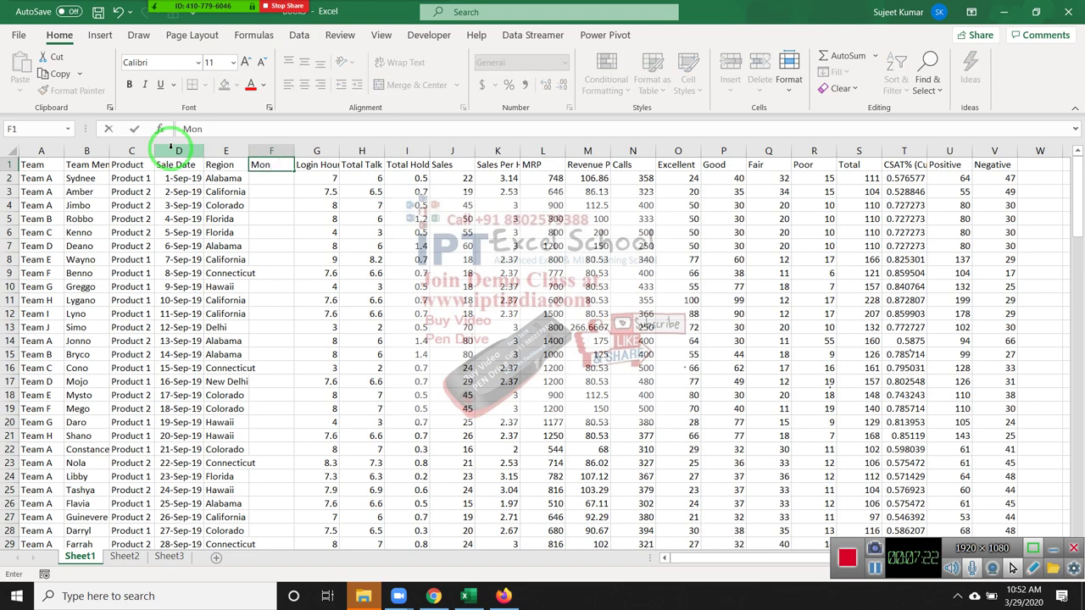
pyautogui.press('BackSpace')
pyautogui.press('BackSpace')
pyautogui.write('th')
pyautogui.press('Return')
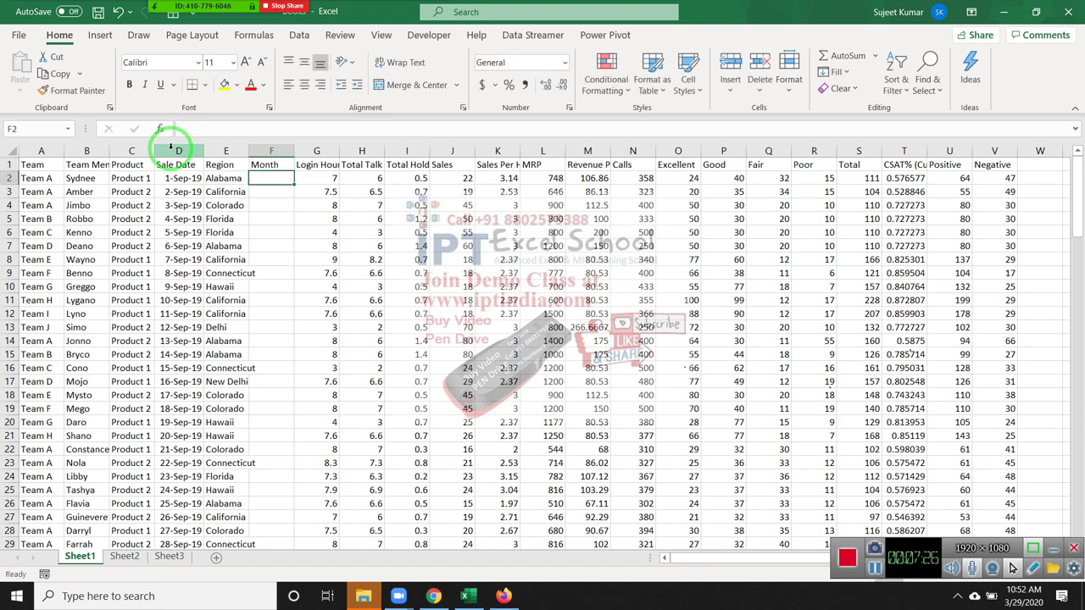
# Step: Enter Jan in F2 and auto-fill repeating months Jan to Dec down the column
pyautogui.write('Jan')
pyautogui.press('Return')
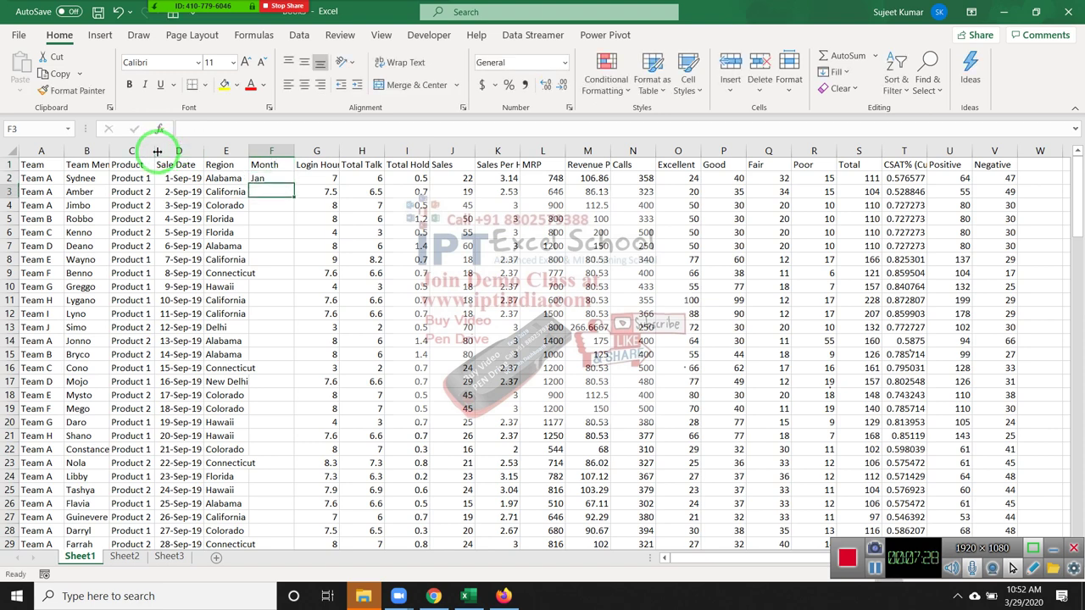
pyautogui.click(277, 174)
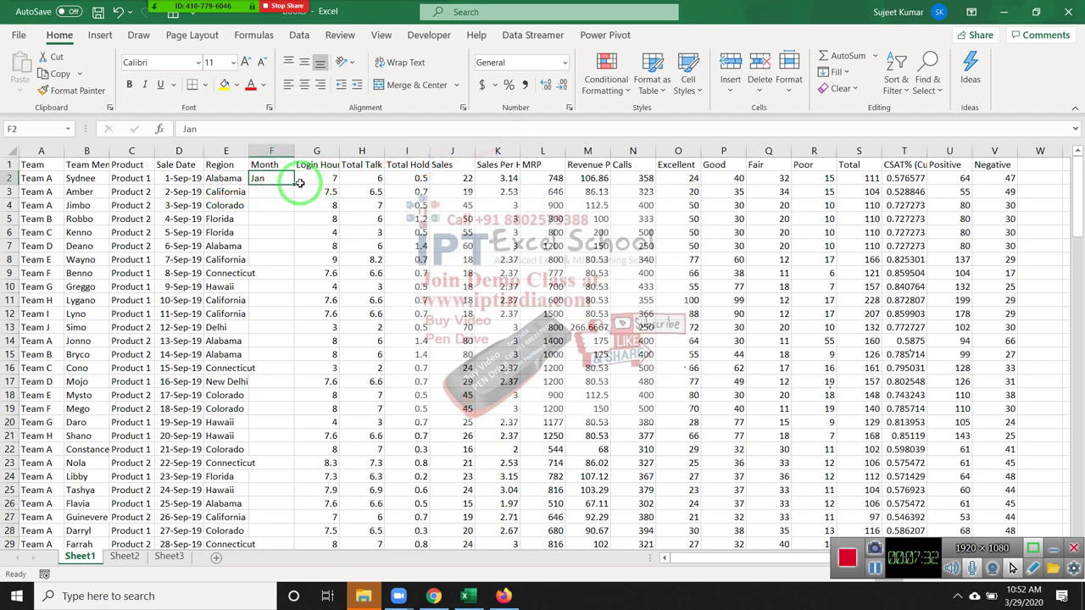
pyautogui.doubleClick(294, 185)
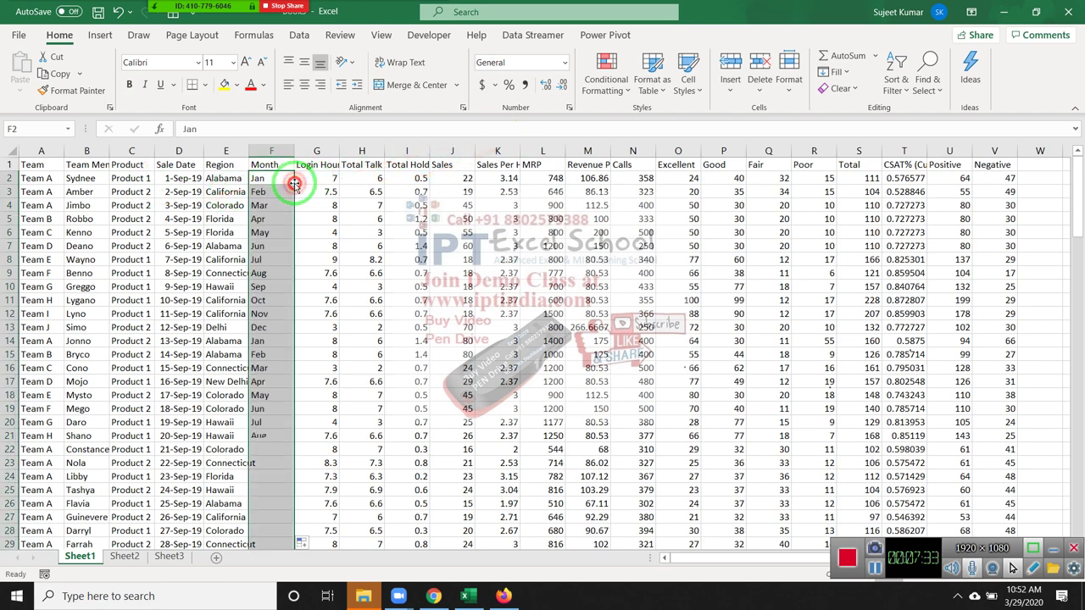
pyautogui.click(529, 35)
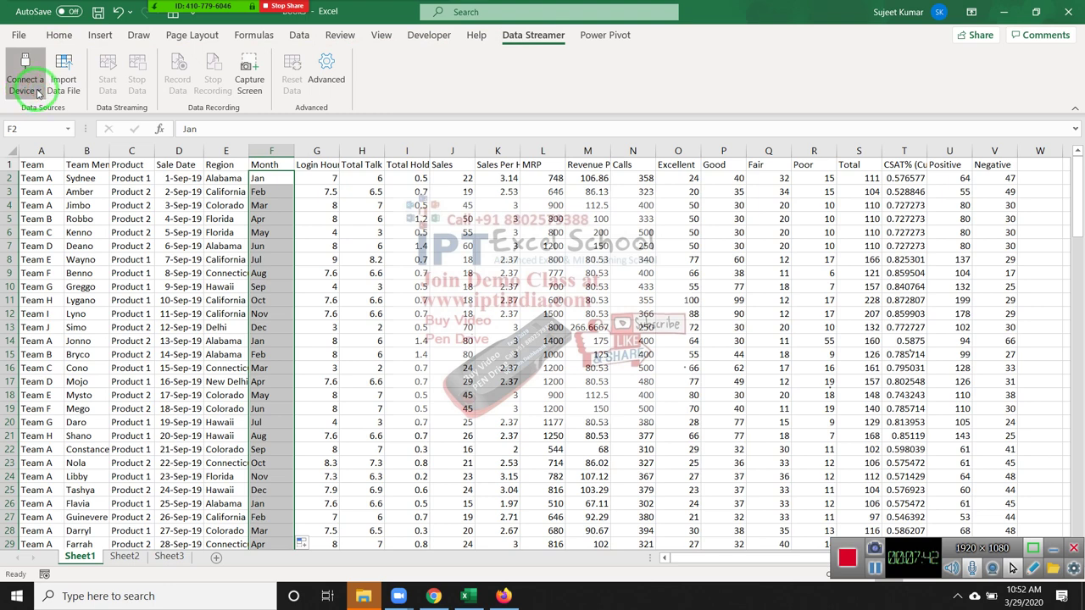
pyautogui.click(331, 273)
pyautogui.click(243, 202)
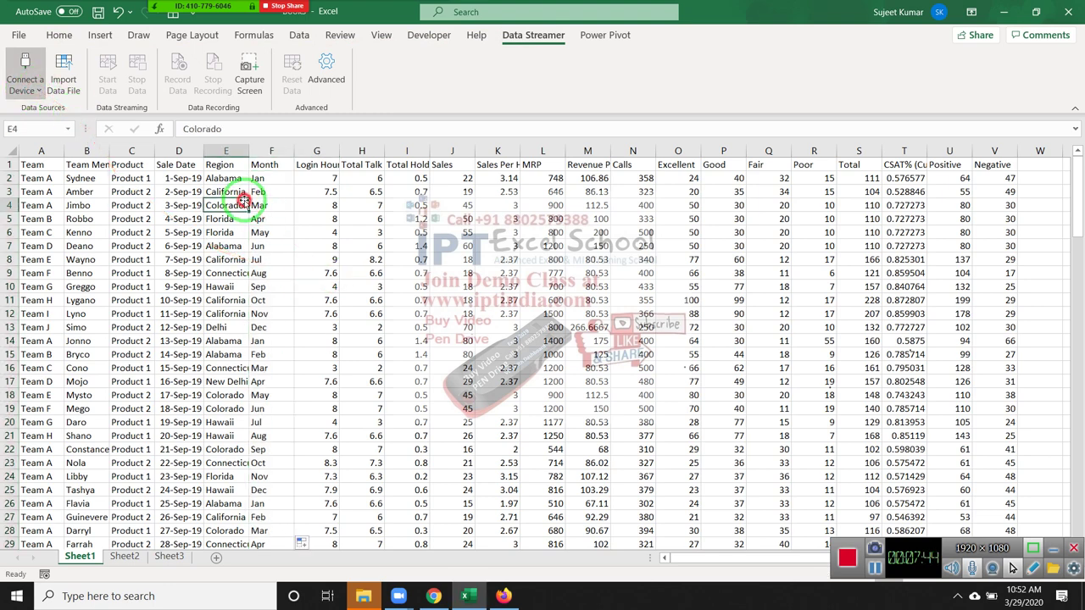
pyautogui.click(59, 38)
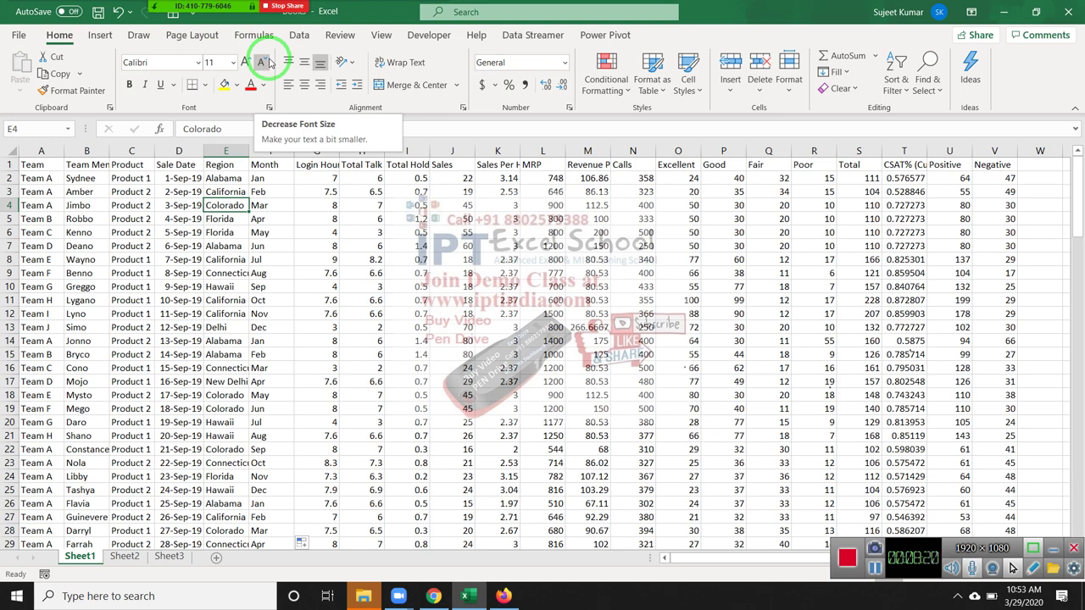
pyautogui.click(52, 167)
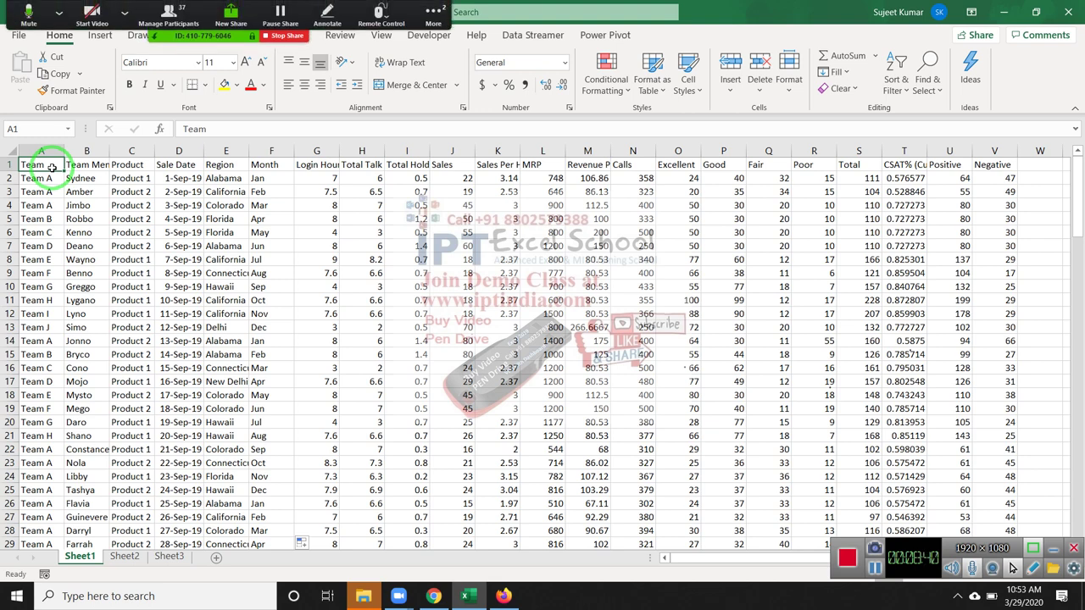
# Step: Turn on header filters and start recording a new macro
pyautogui.hotkey('ctrl', 'shift', 'l')
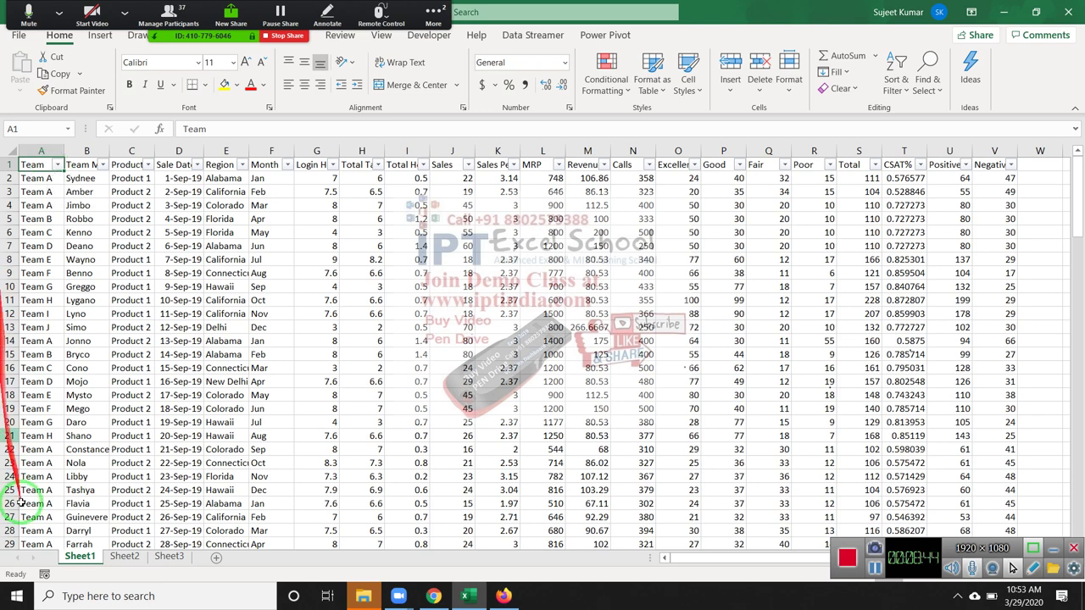
pyautogui.click(44, 573)
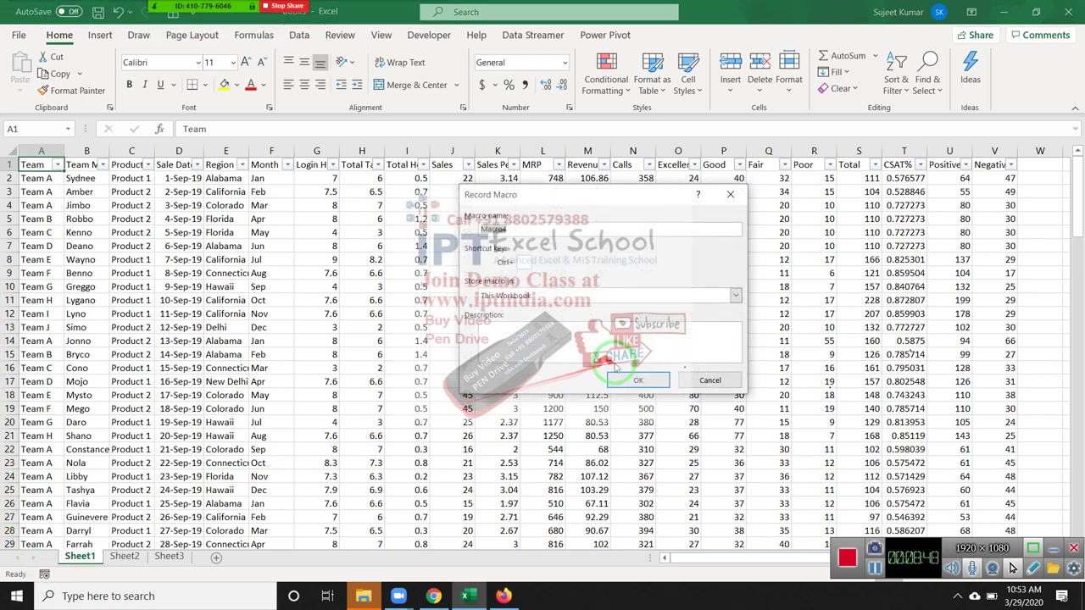
pyautogui.click(637, 380)
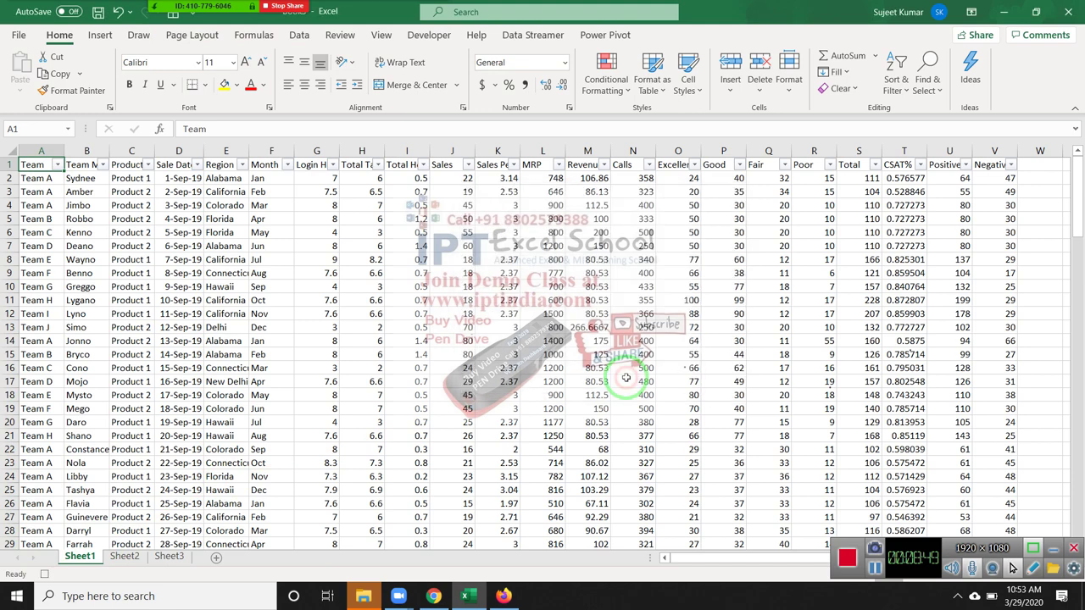
# Step: Filter the Month column to show only Apr
pyautogui.click(263, 165)
pyautogui.click(286, 165)
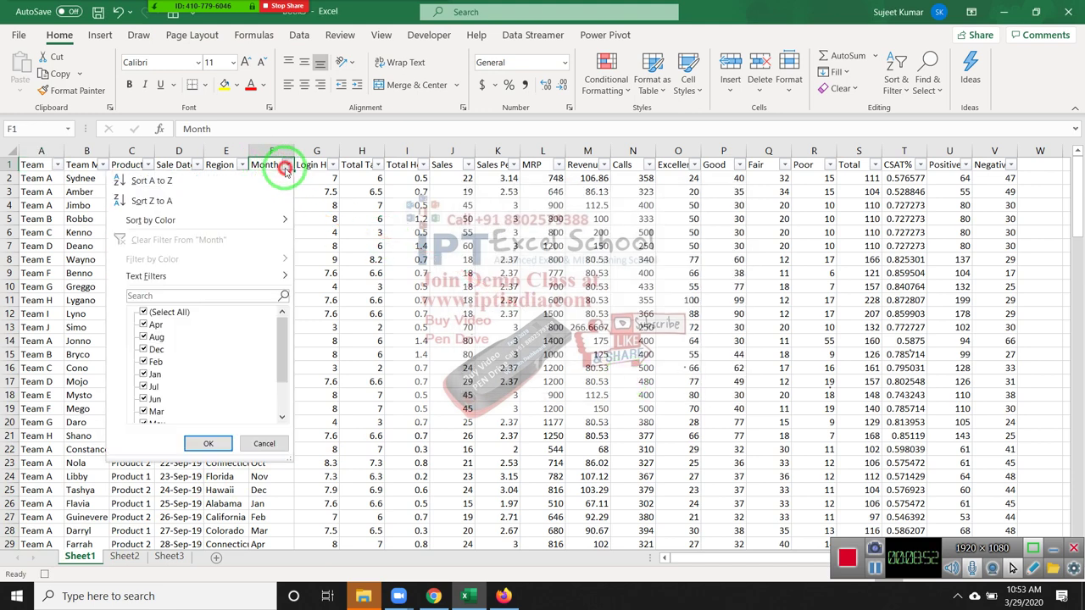
pyautogui.click(184, 313)
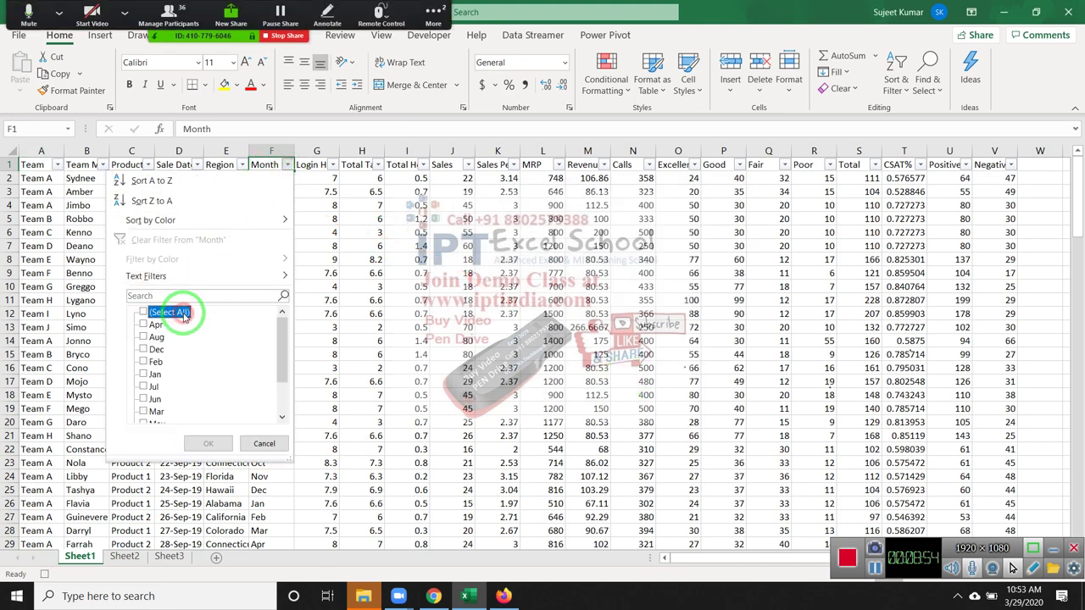
pyautogui.click(149, 324)
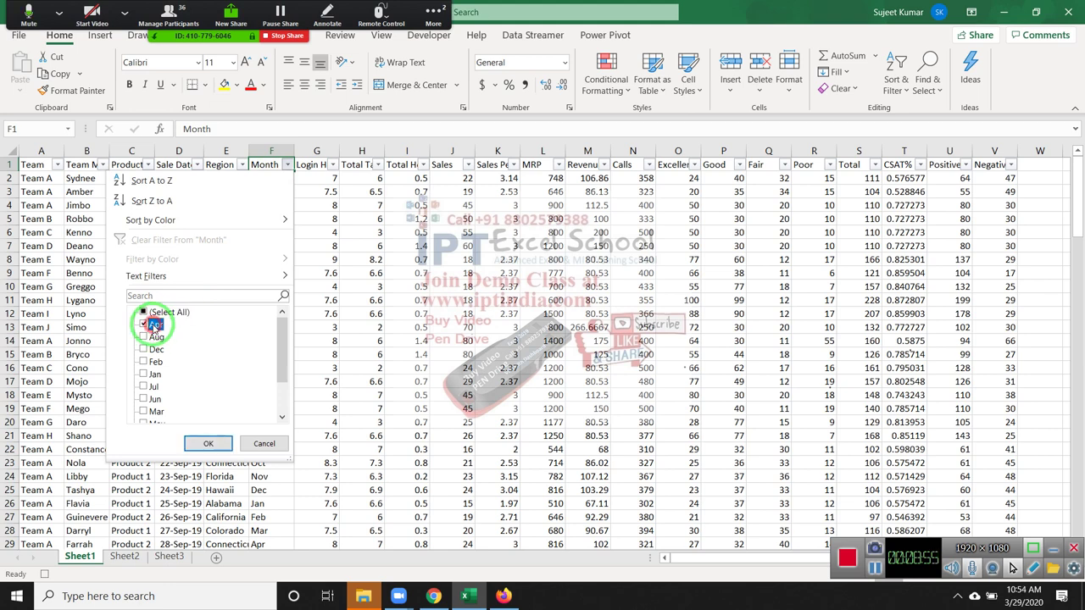
pyautogui.click(207, 443)
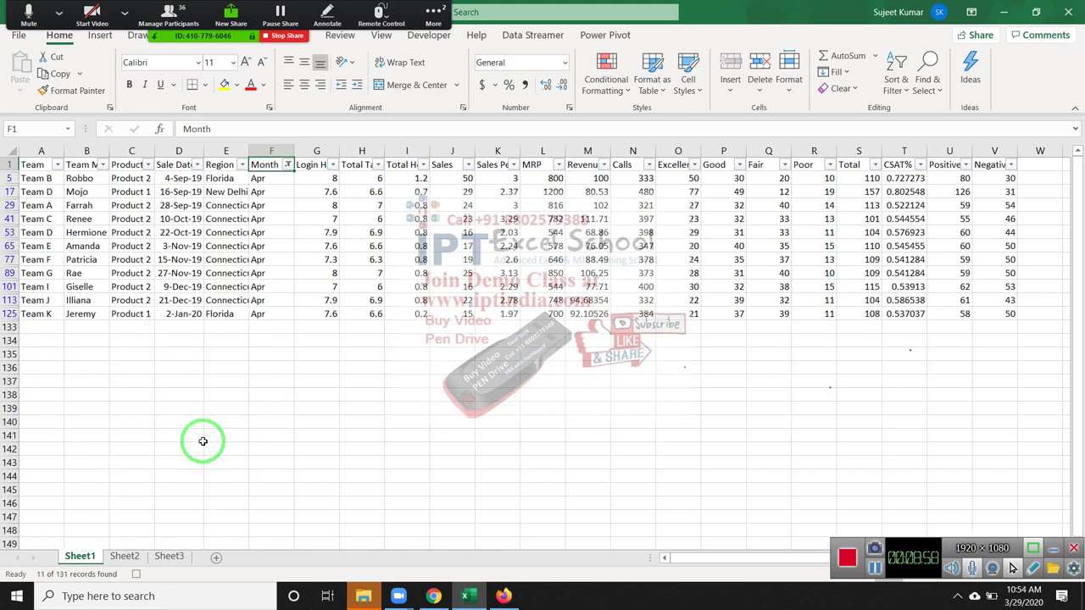
# Step: Select the whole filtered table starting from the Team header
pyautogui.click(28, 162)
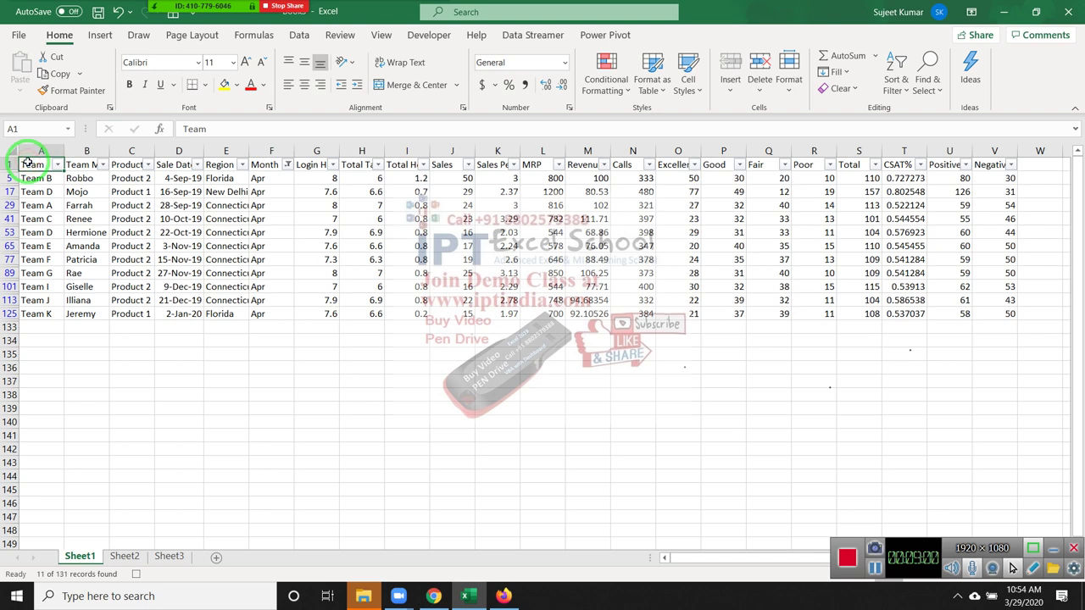
pyautogui.hotkey('ctrl', 'shift', 'Right')
pyautogui.hotkey('ctrl', 'shift', 'Down')
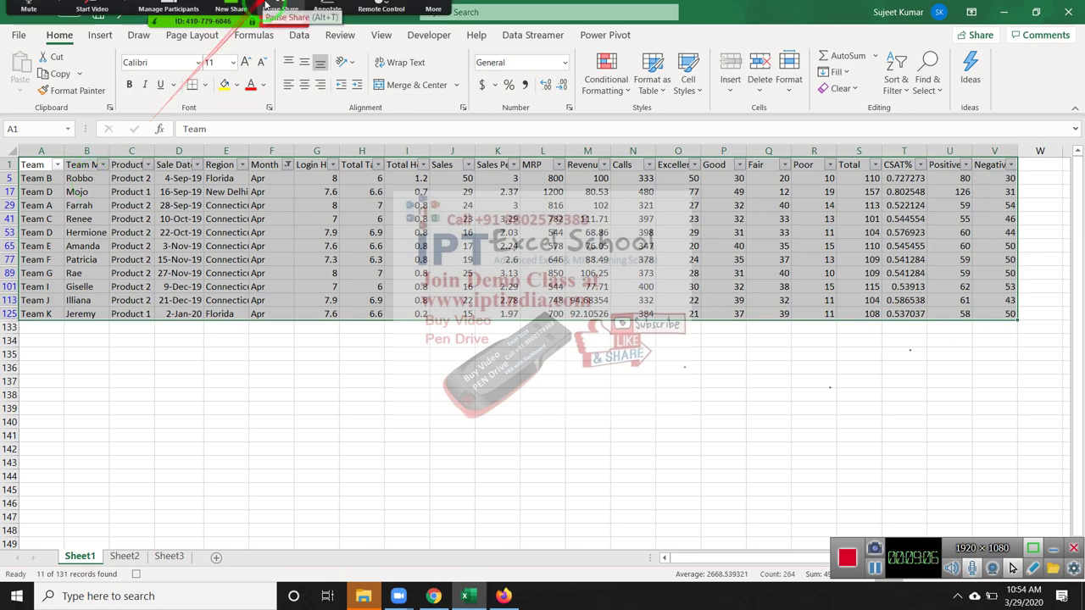
# Step: Close the Zoom group chat and bring up the Developer tab
pyautogui.click(433, 14)
pyautogui.click(445, 39)
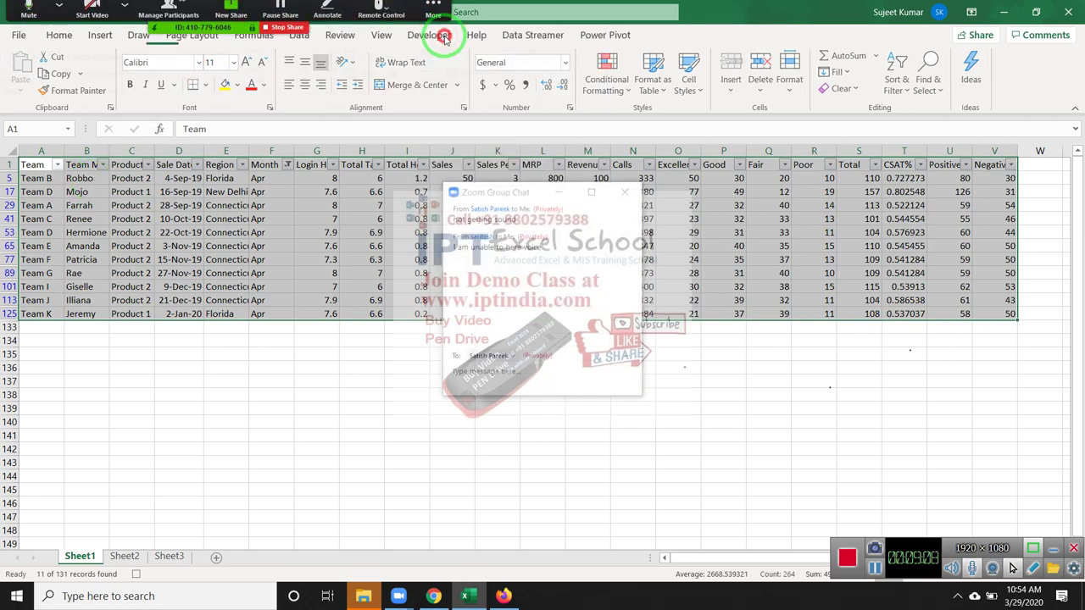
pyautogui.click(445, 39)
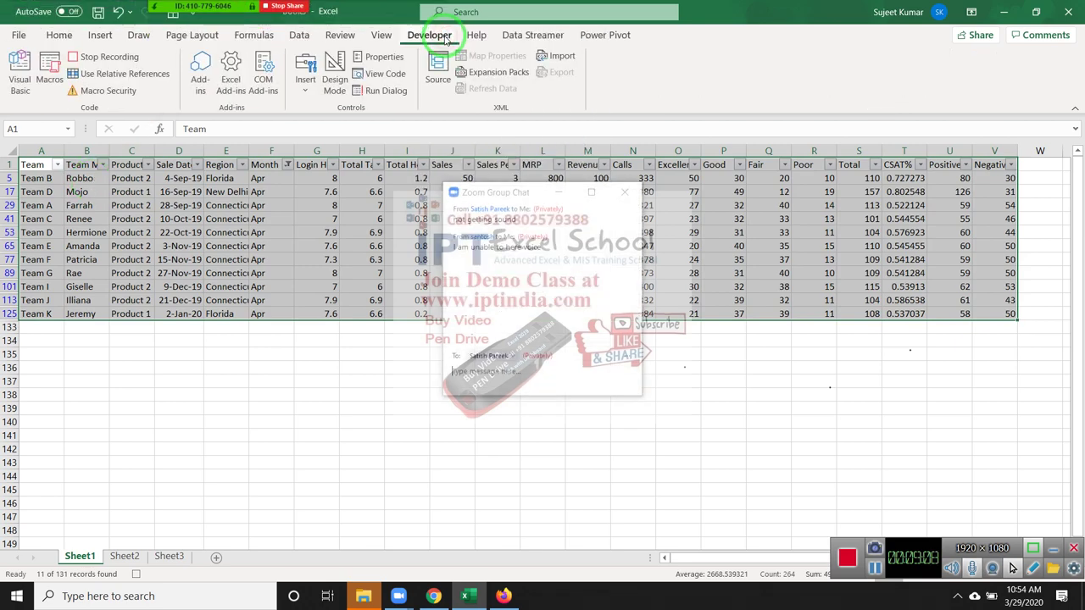
pyautogui.click(625, 193)
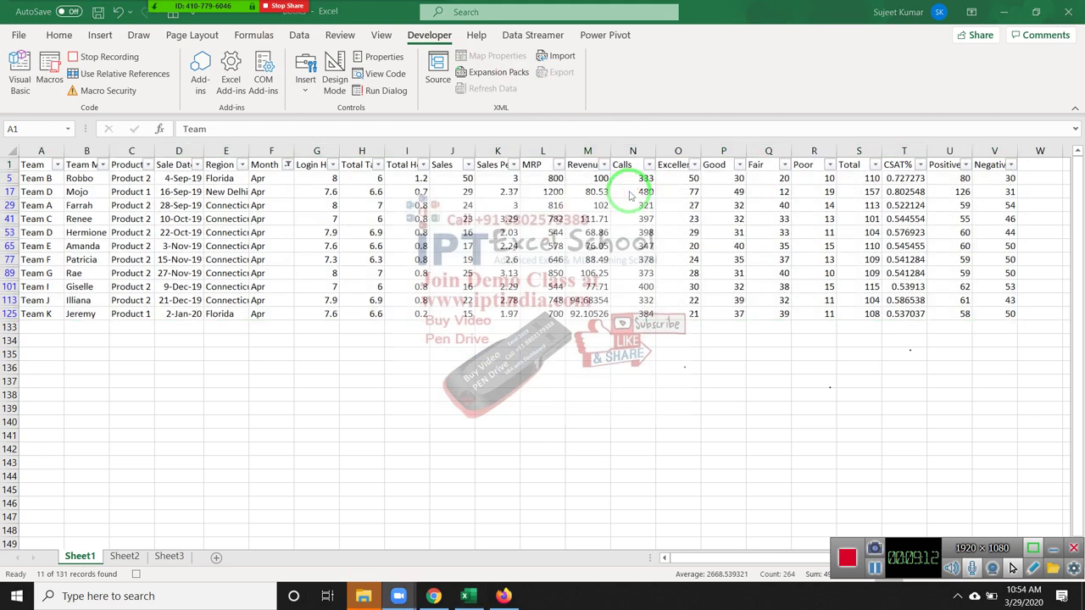
# Step: Select only the visible Apr cells with Go To Special and copy them
pyautogui.hotkey('ctrl', 'a')
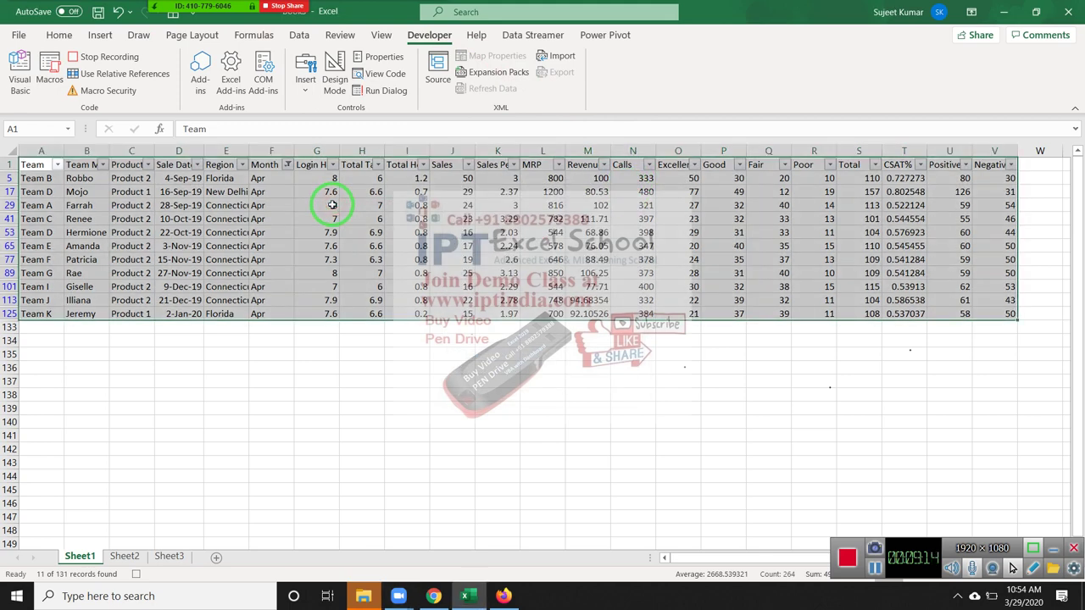
pyautogui.press('F5')
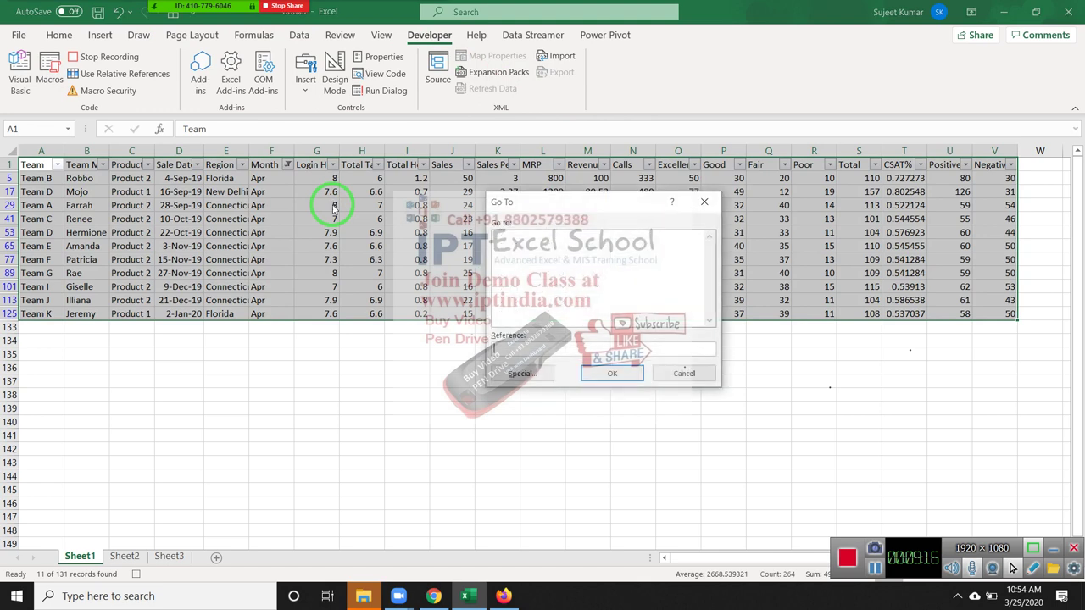
pyautogui.click(521, 374)
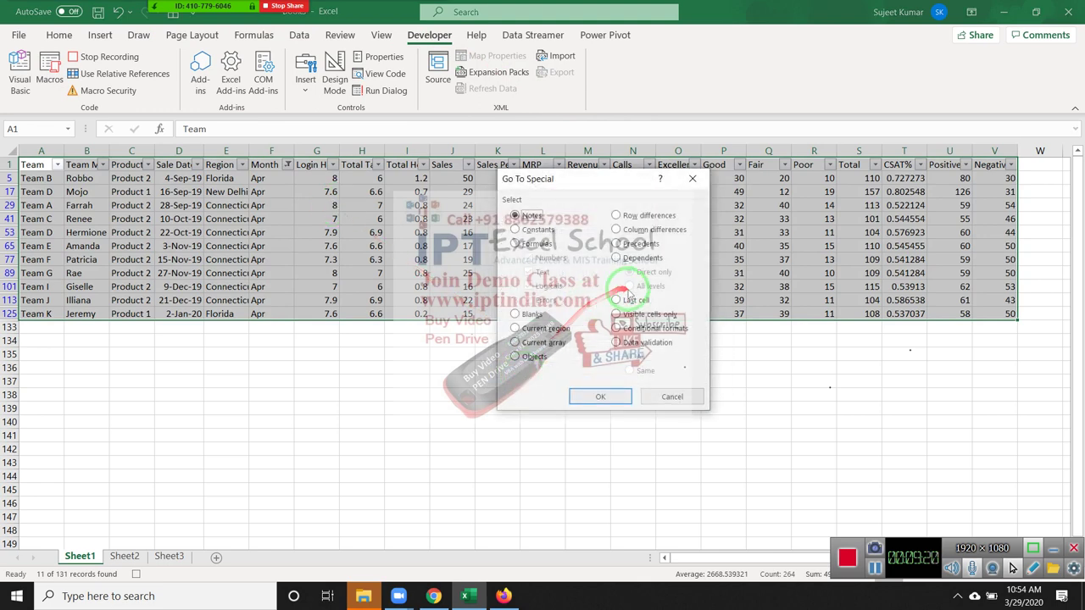
pyautogui.click(516, 244)
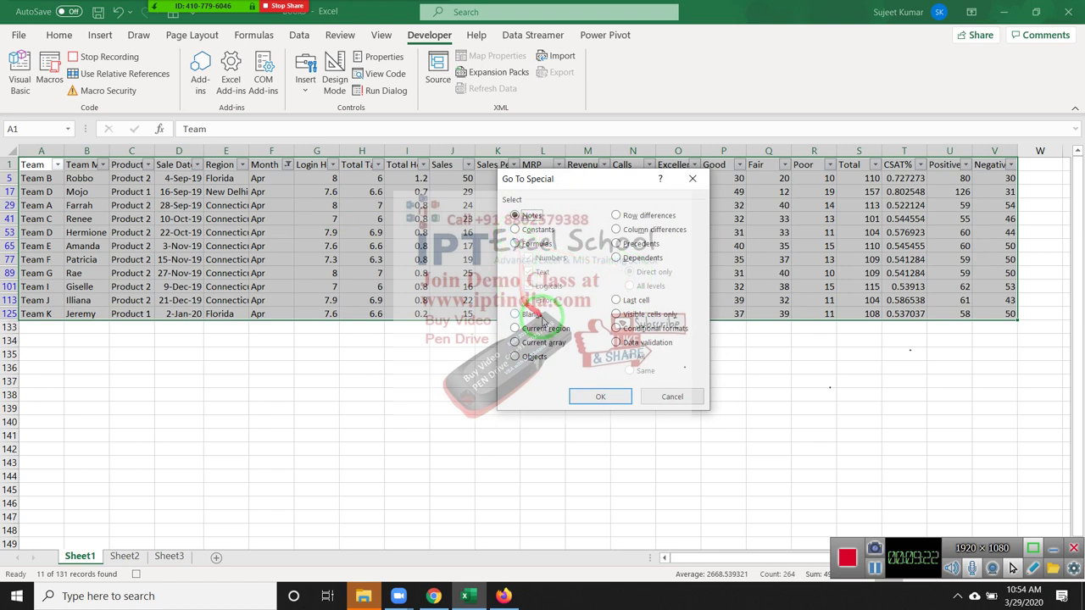
pyautogui.click(623, 318)
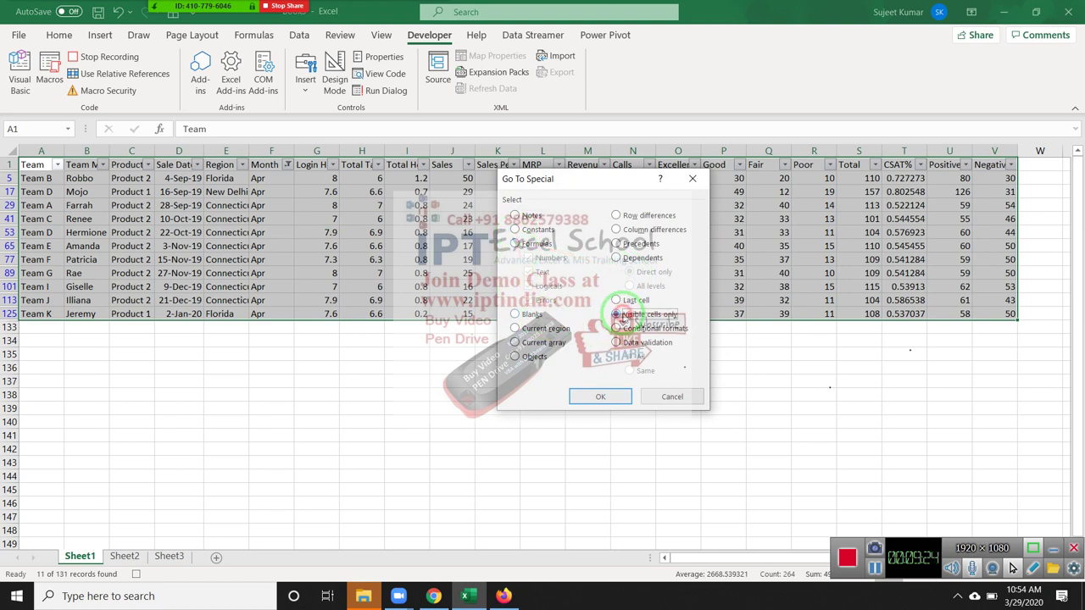
pyautogui.click(603, 398)
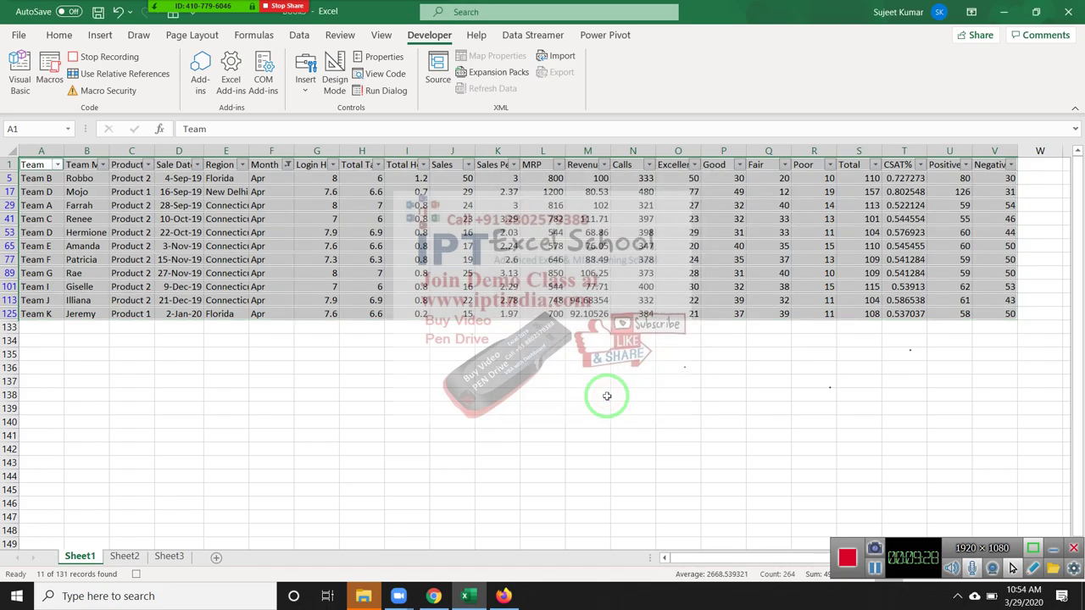
pyautogui.hotkey('ctrl', 'c')
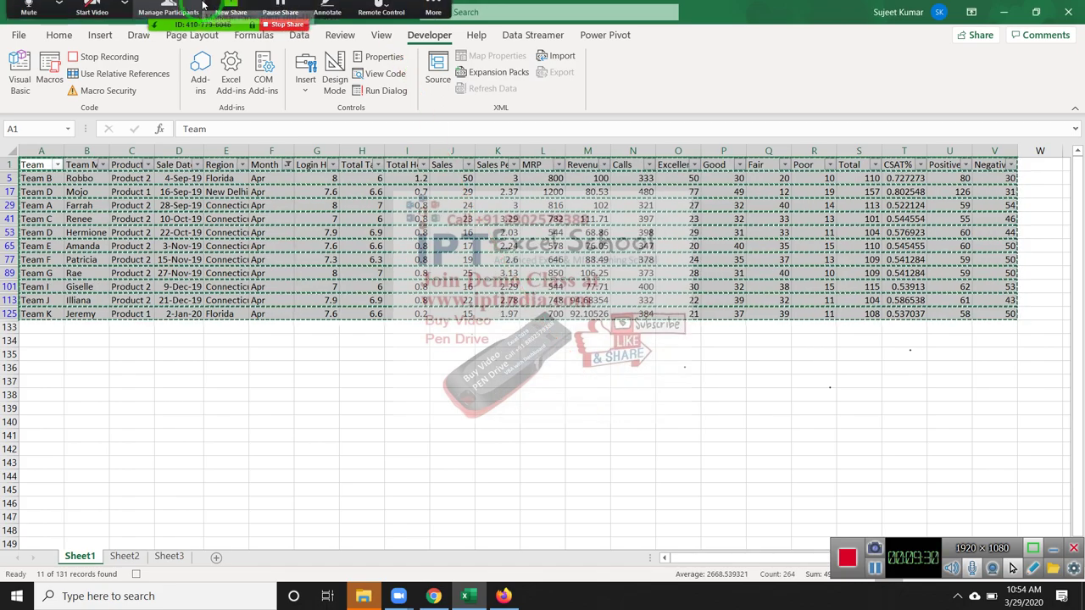
# Step: Open the Zoom participants list, view a participant's options, then close the list
pyautogui.click(194, 12)
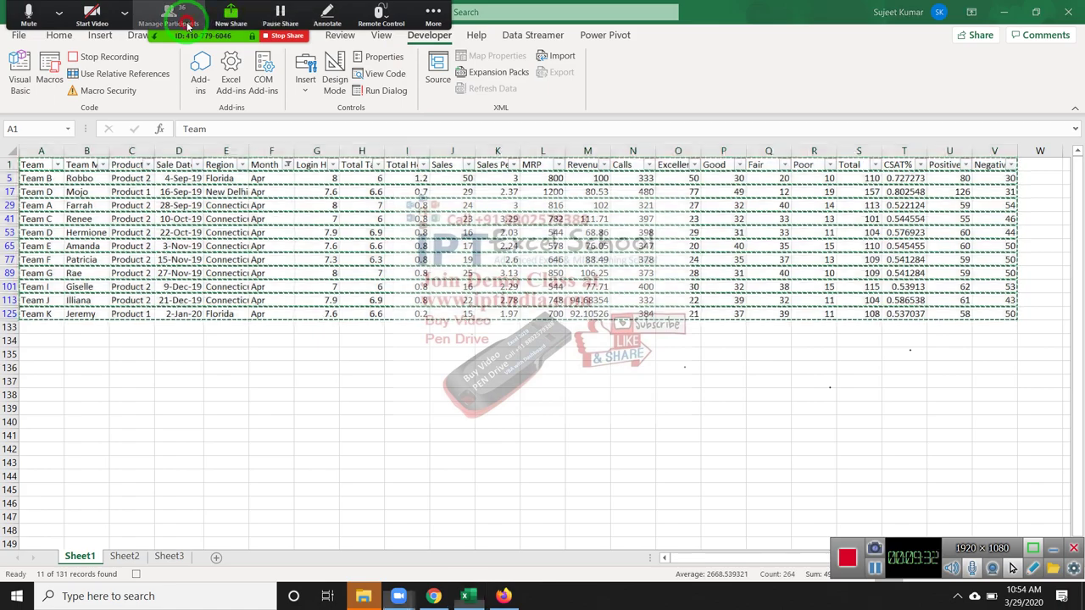
pyautogui.moveTo(543, 344)
pyautogui.click(626, 344)
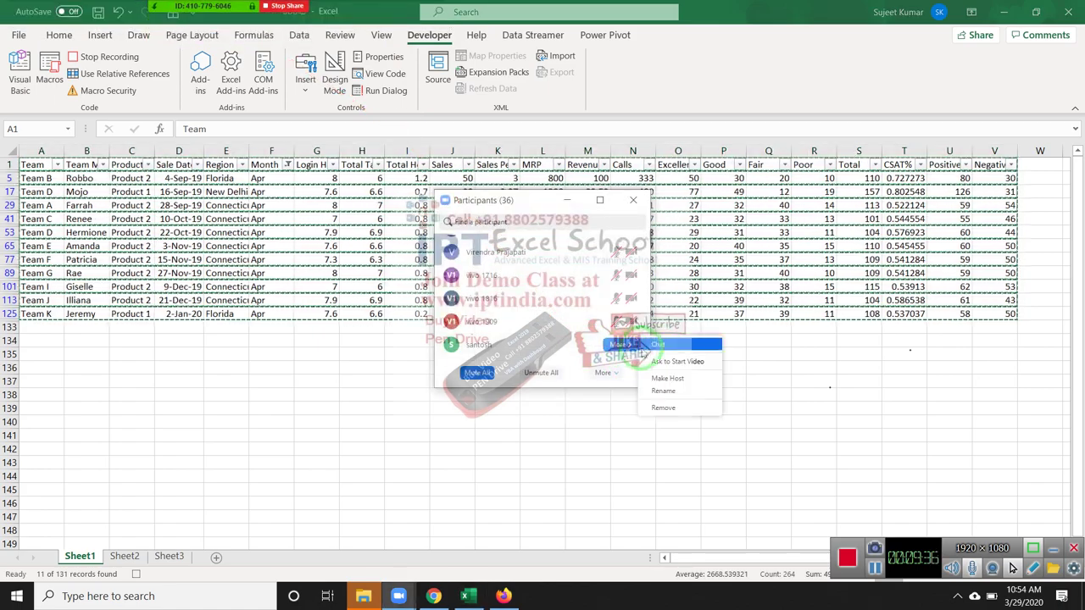
pyautogui.click(661, 347)
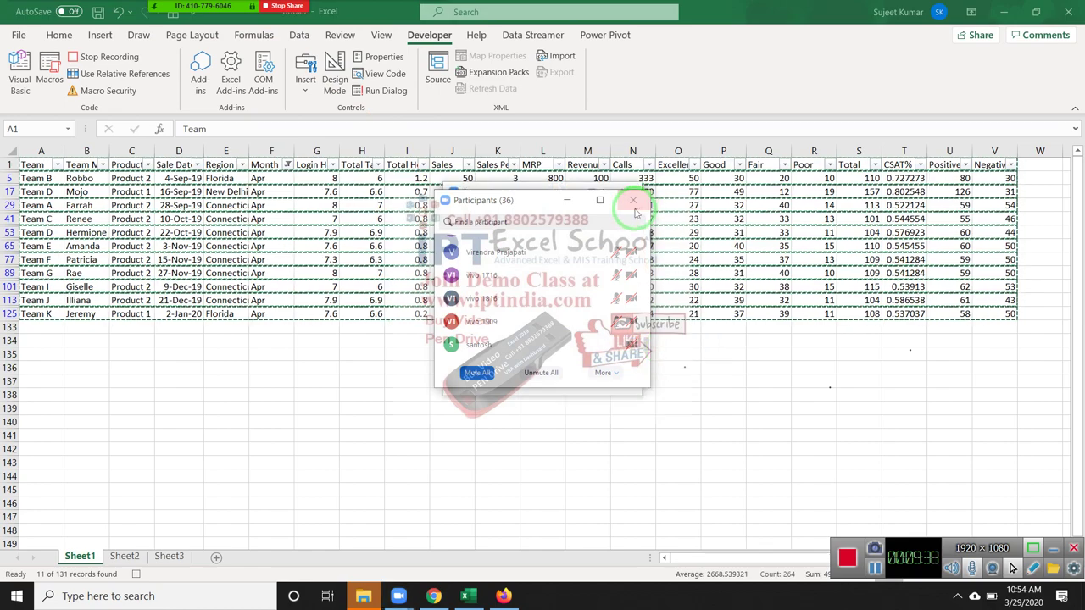
pyautogui.click(636, 203)
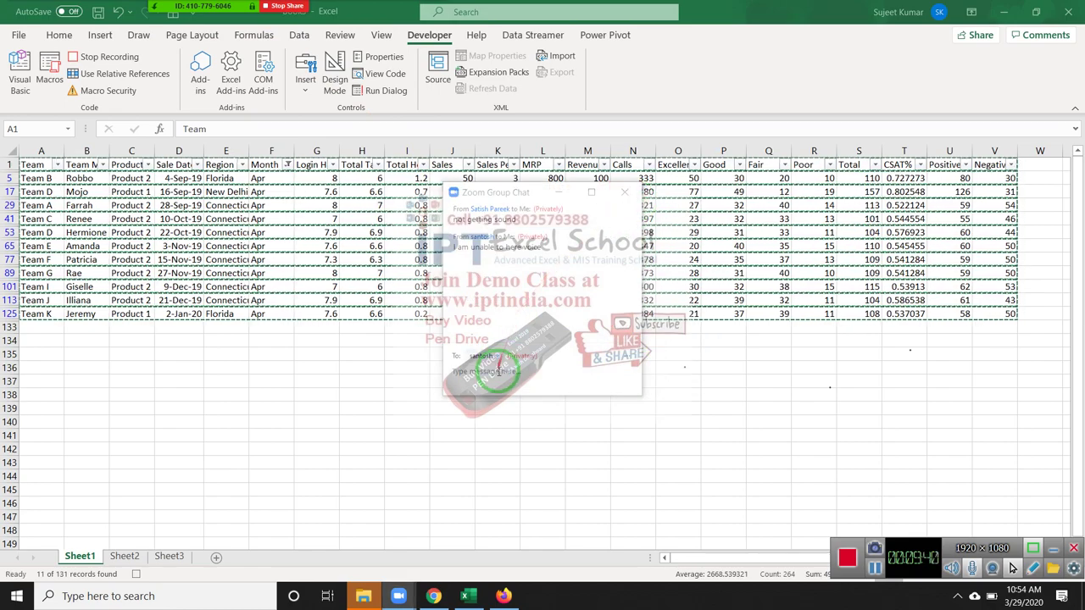
# Step: Send the chat message 'Please Allow Audio' and close the chat
pyautogui.click(498, 373)
pyautogui.write('Please Al')
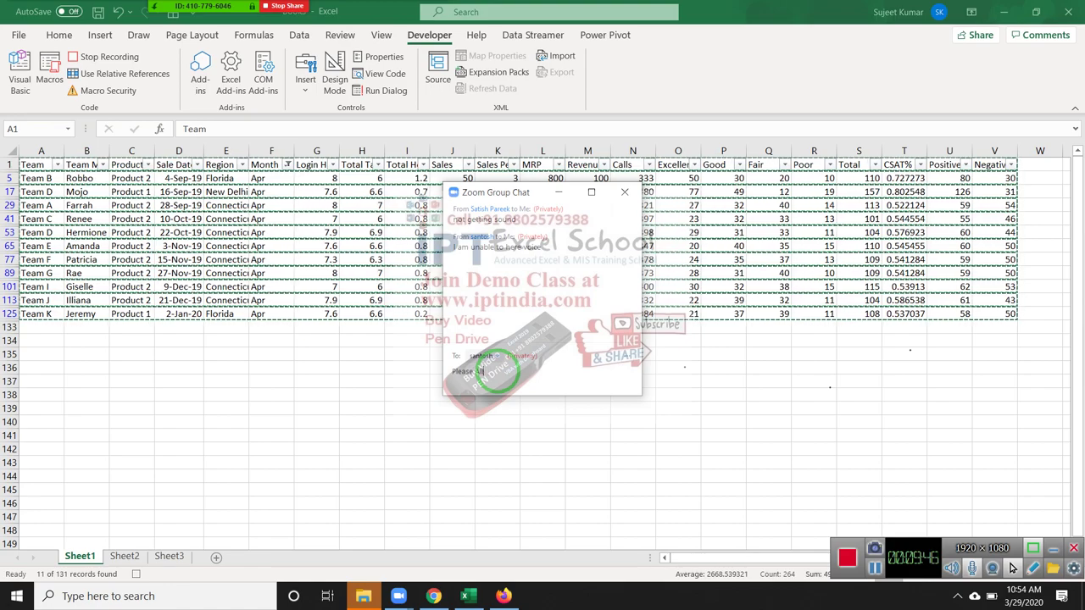
pyautogui.write('low Audio')
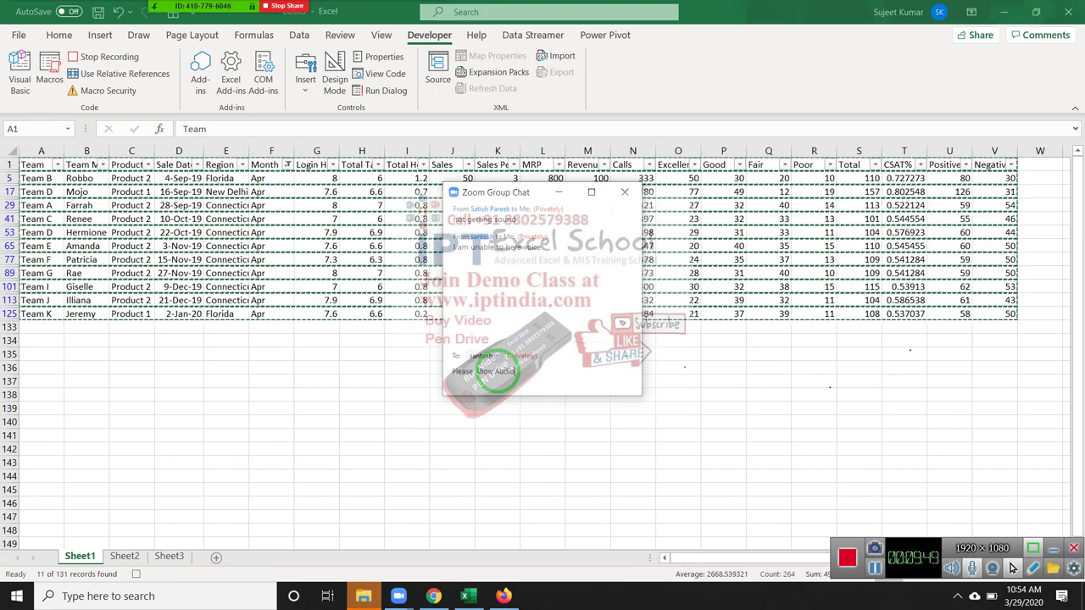
pyautogui.press('Return')
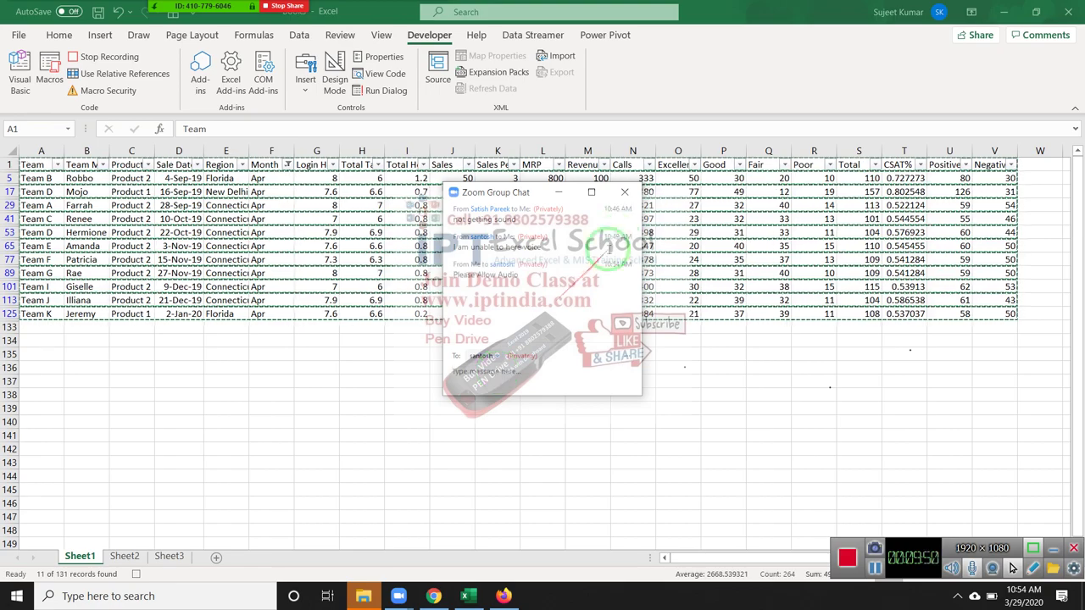
pyautogui.click(627, 193)
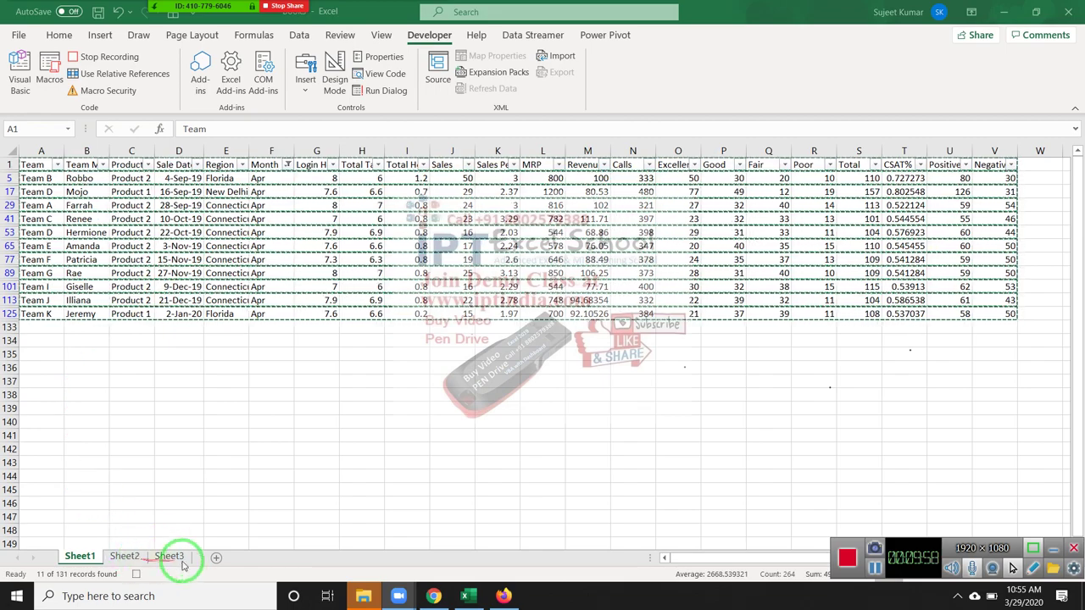
# Step: Paste the copied Apr rows into a new blank sheet
pyautogui.hotkey('ctrl', 'a')
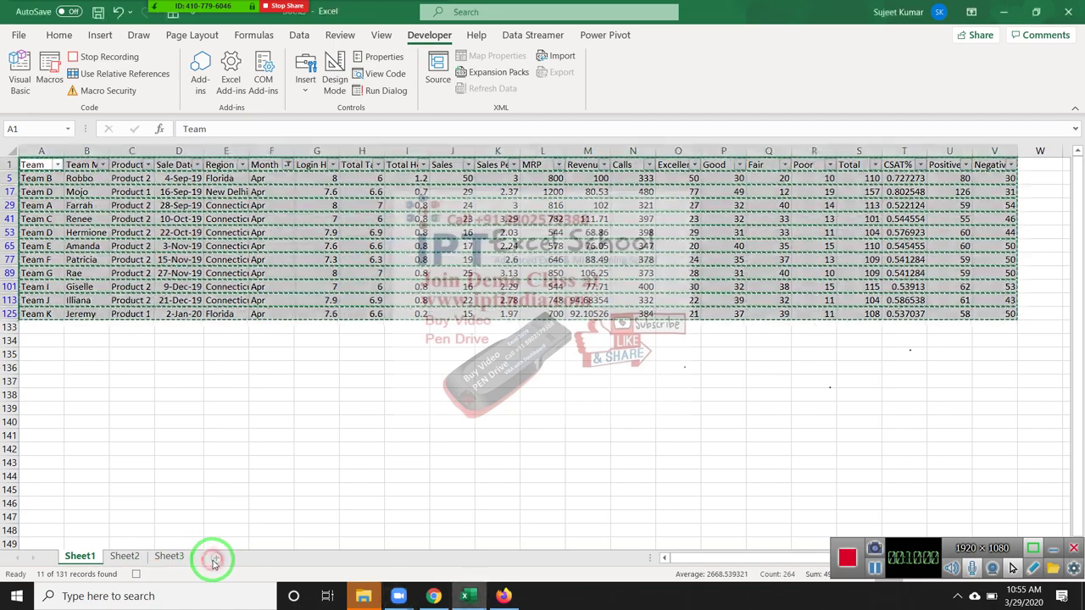
pyautogui.click(216, 560)
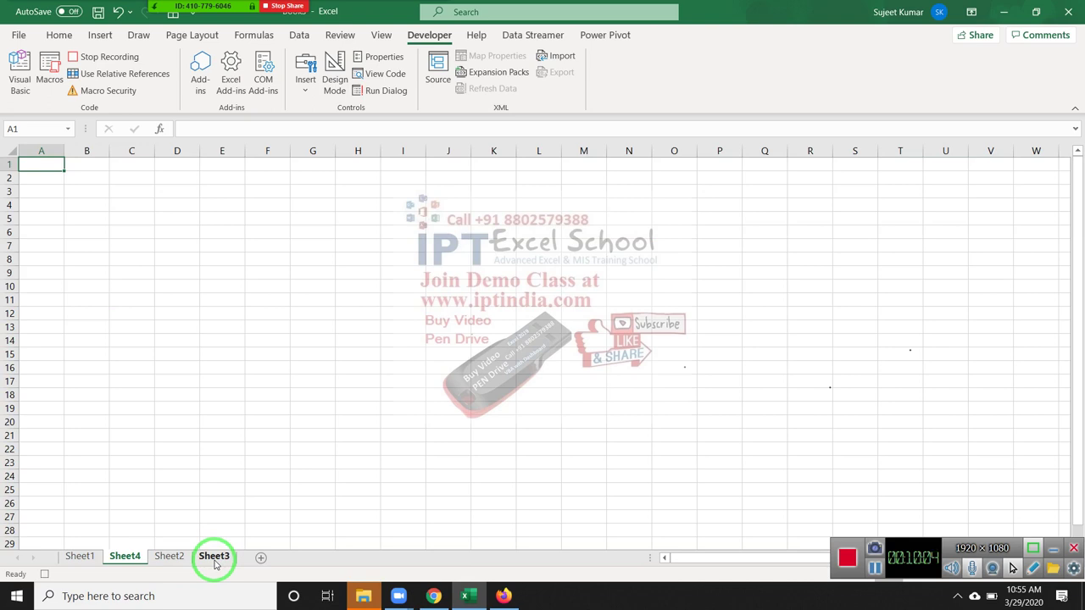
pyautogui.hotkey('ctrl', 'v')
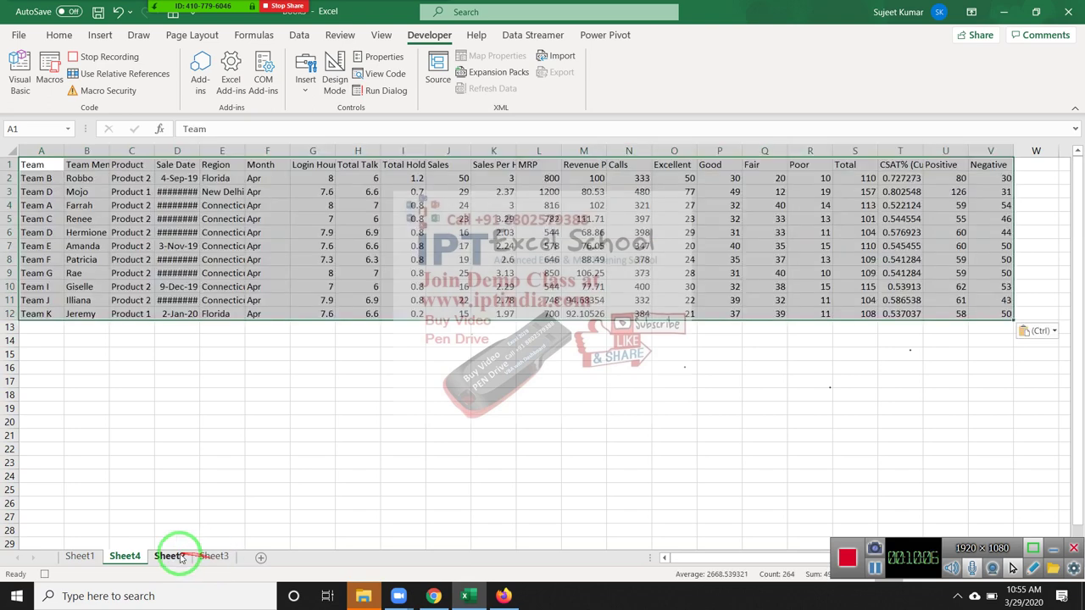
# Step: Rename the new sheet to JAN
pyautogui.click(121, 556)
pyautogui.doubleClick(121, 557)
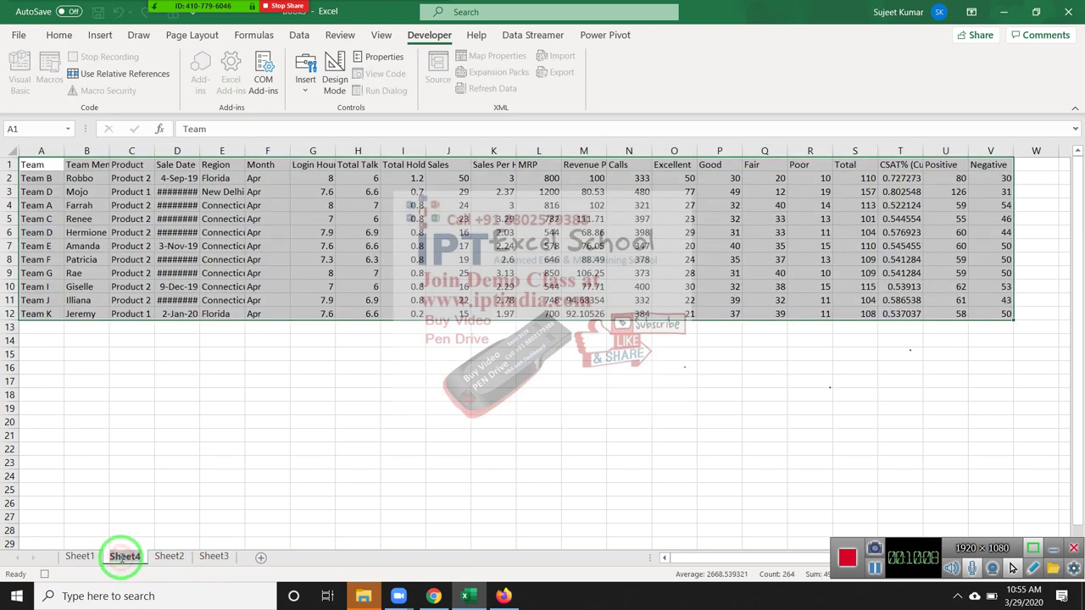
pyautogui.write('JAN')
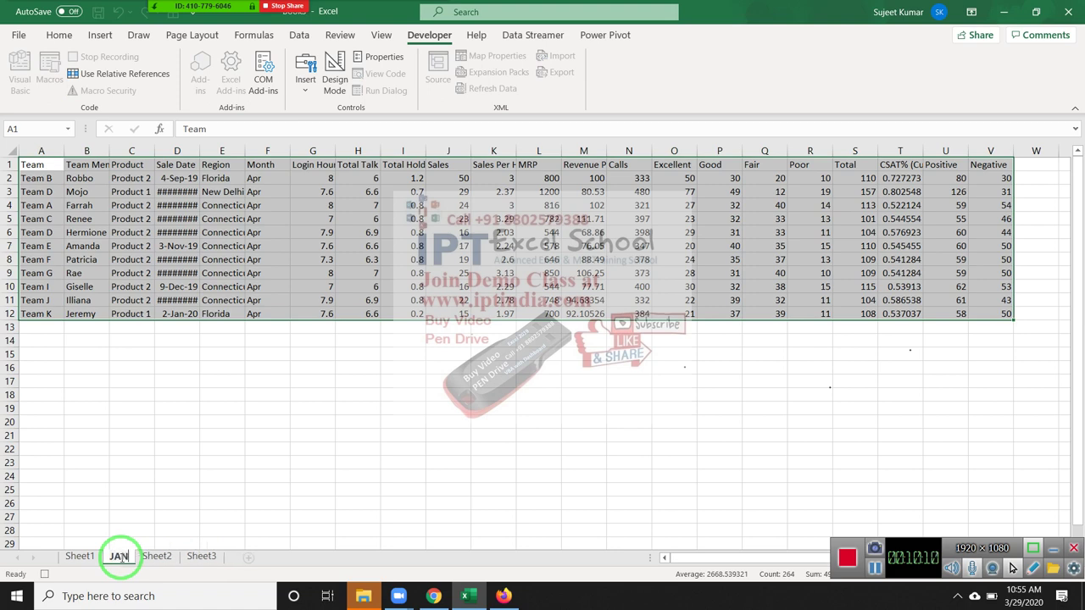
pyautogui.press('Return')
pyautogui.click(134, 286)
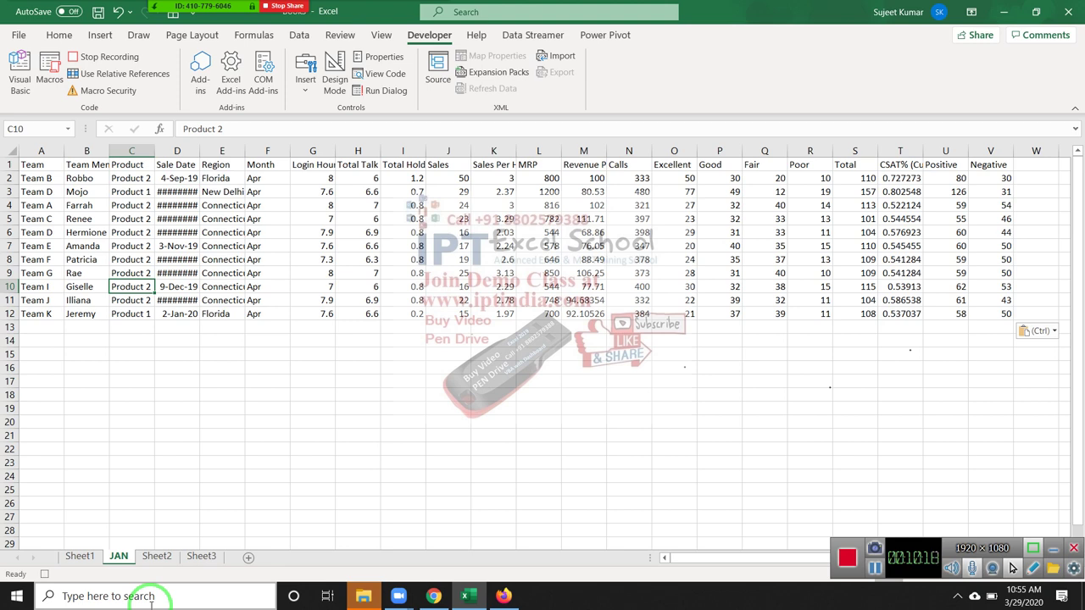
pyautogui.rightClick(127, 557)
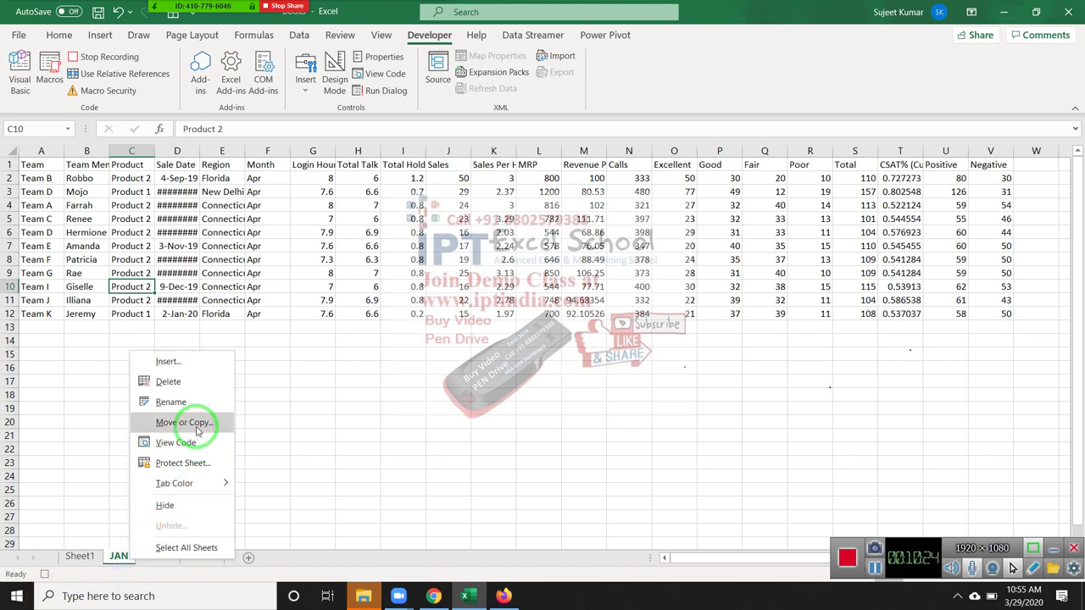
# Step: Copy the JAN sheet to (new book) with Create a copy ticked
pyautogui.click(196, 424)
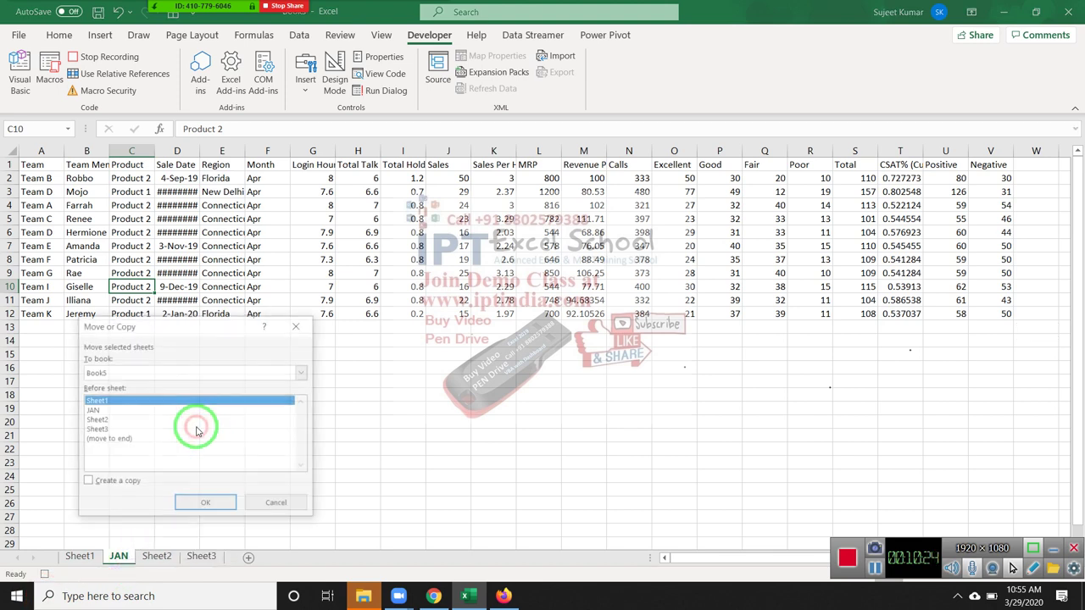
pyautogui.click(126, 482)
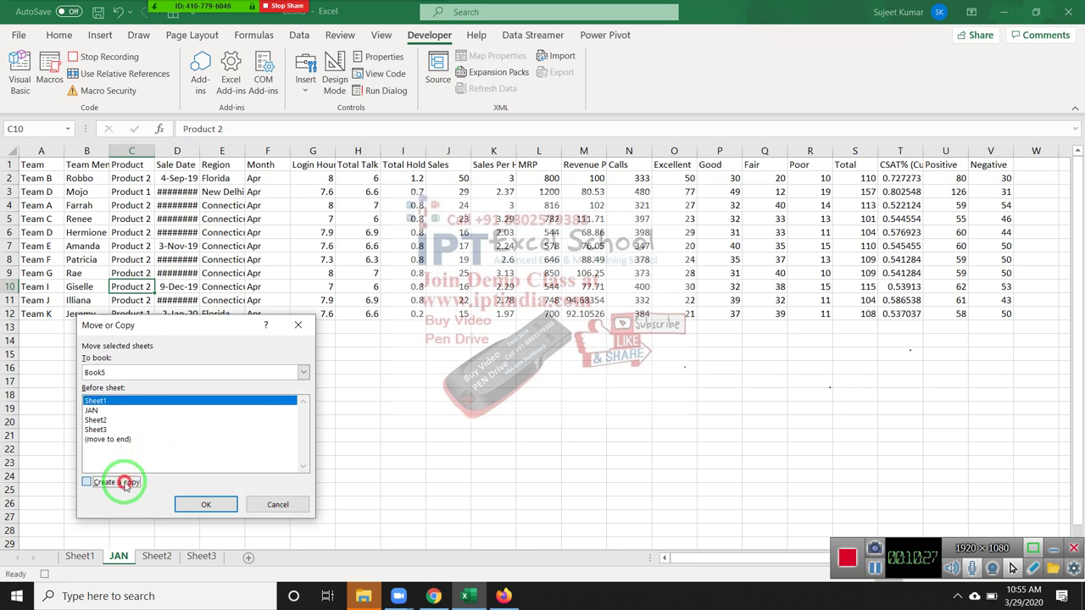
pyautogui.click(135, 372)
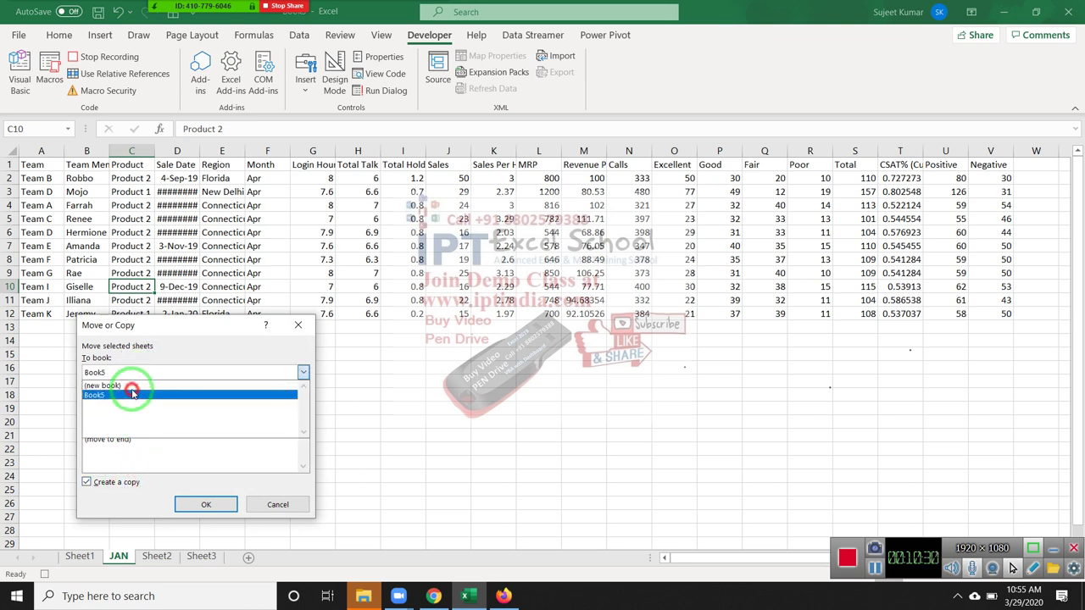
pyautogui.click(132, 386)
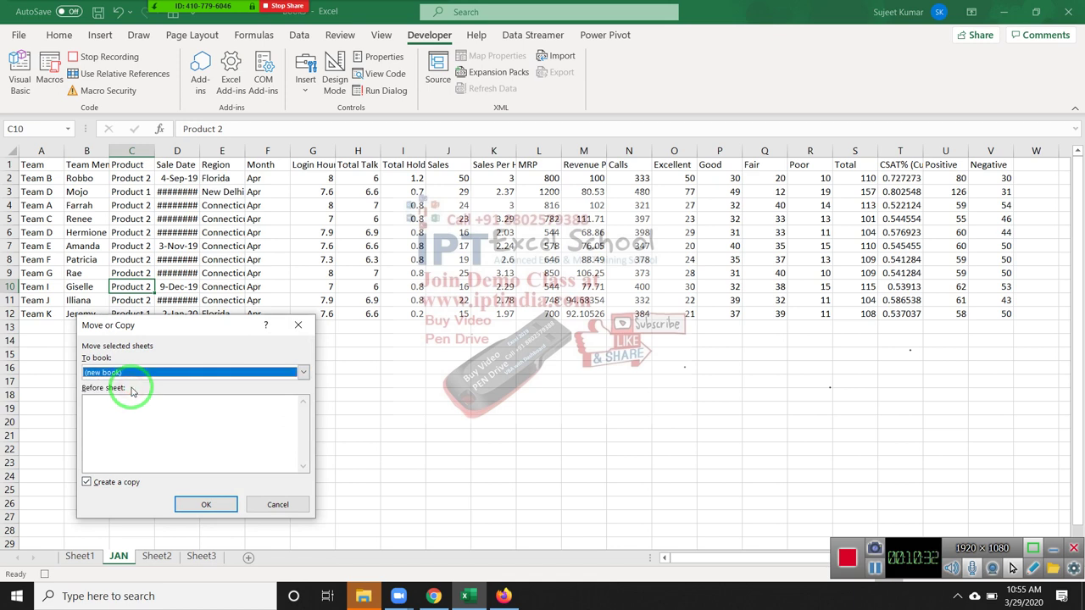
pyautogui.click(206, 504)
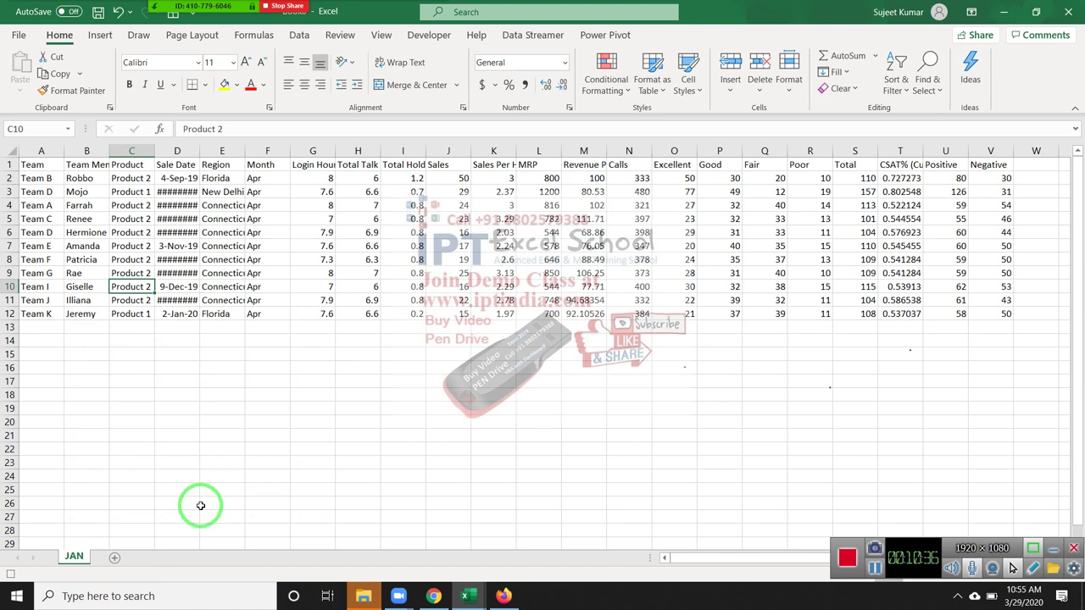
pyautogui.click(97, 14)
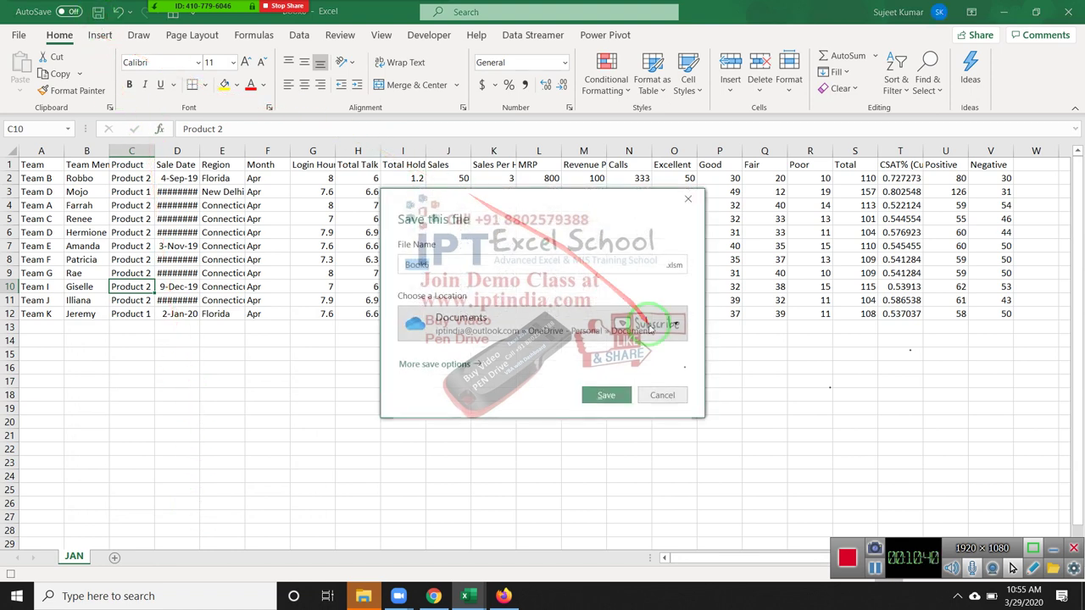
# Step: Save the new workbook as JAN.xlsx in Desktop > MF > Data, then close it
pyautogui.click(617, 377)
pyautogui.click(462, 364)
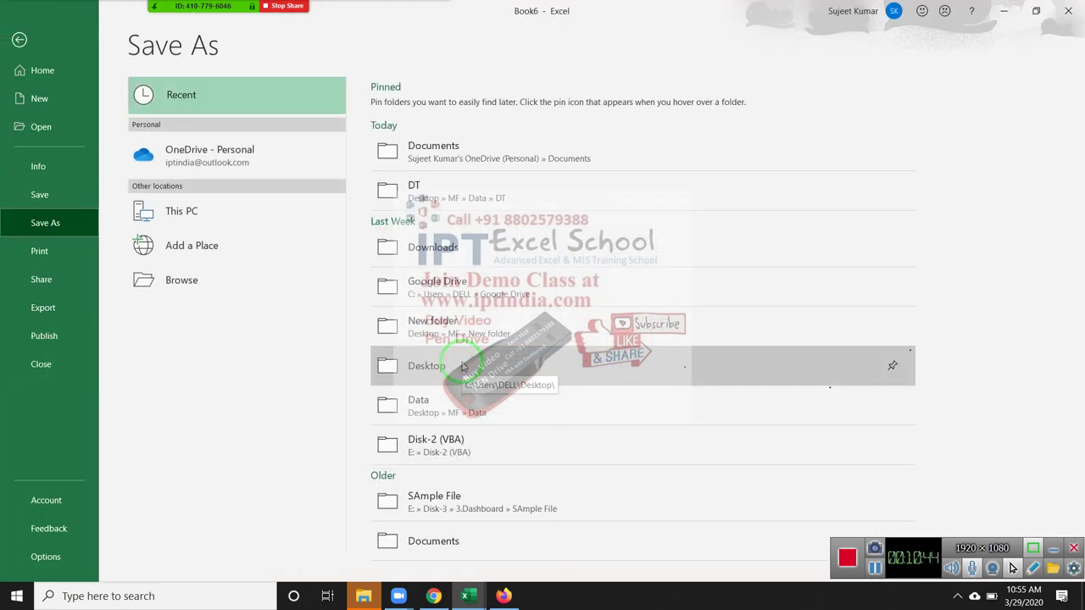
pyautogui.click(441, 410)
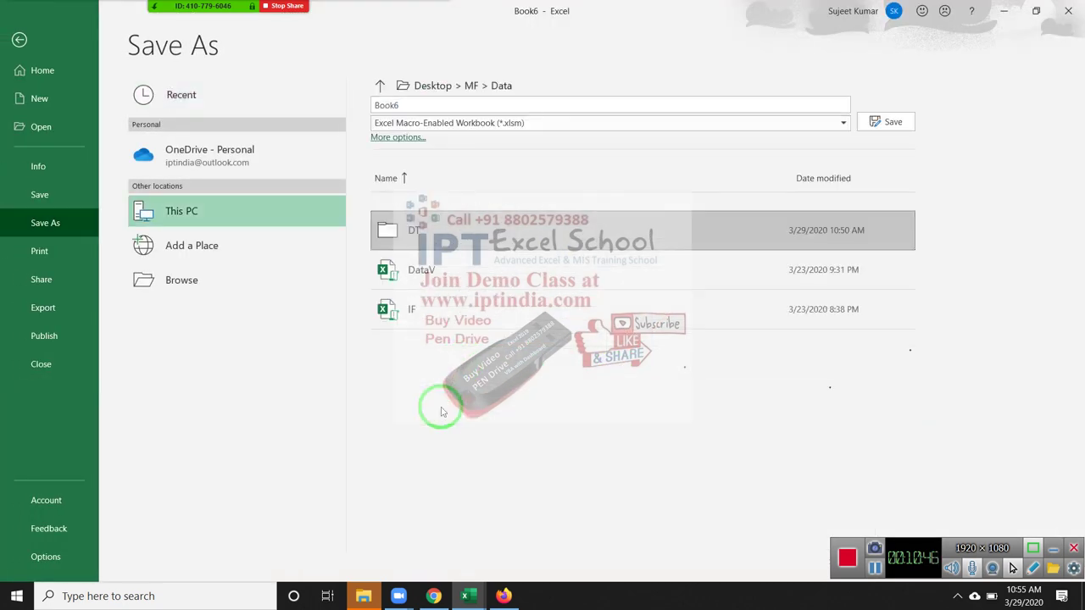
pyautogui.click(438, 105)
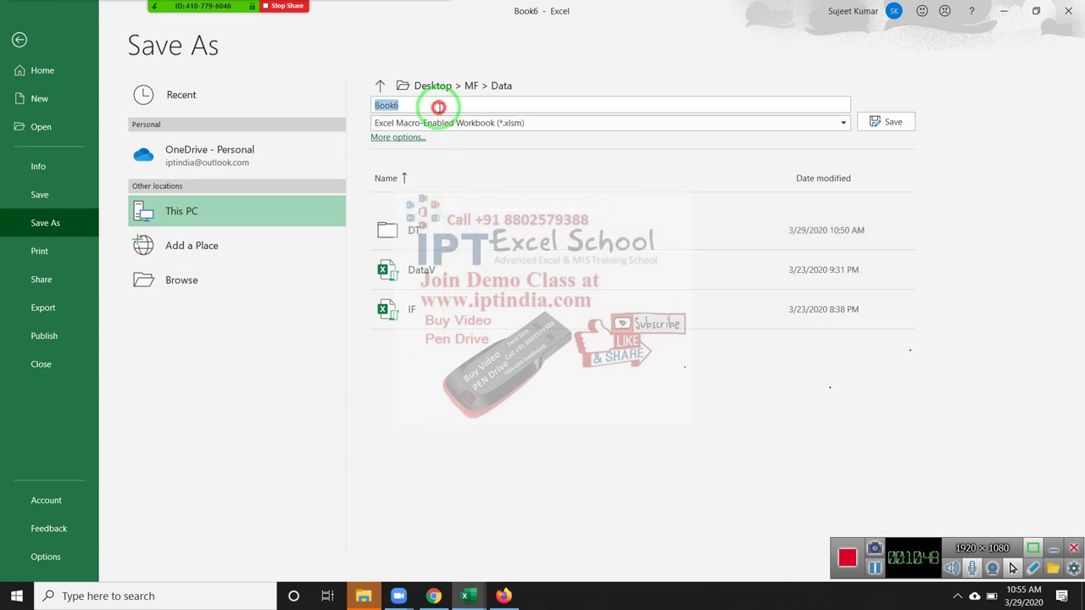
pyautogui.write('JAN')
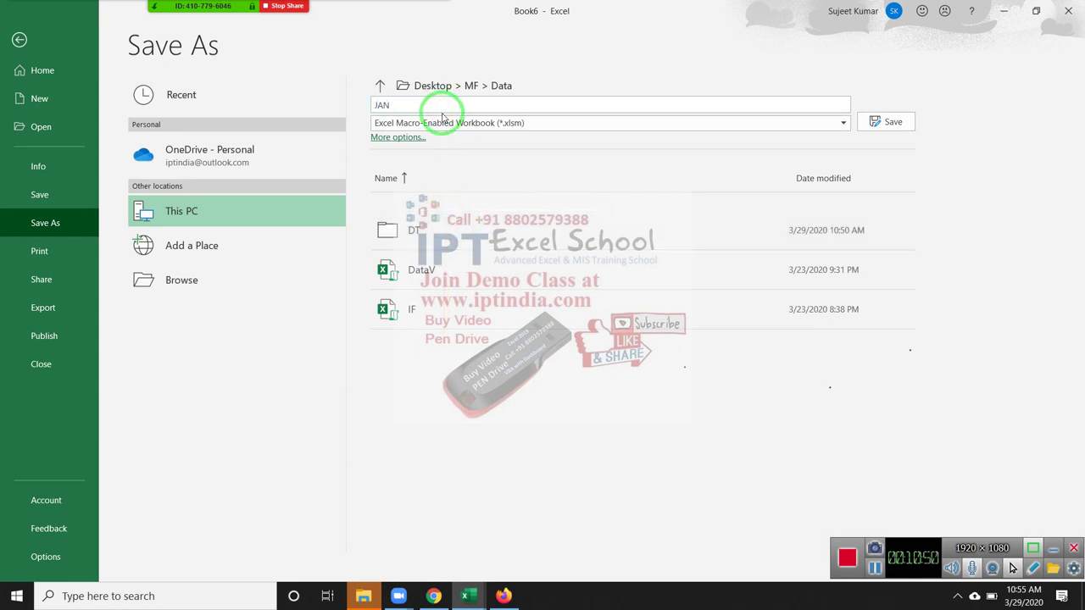
pyautogui.click(445, 124)
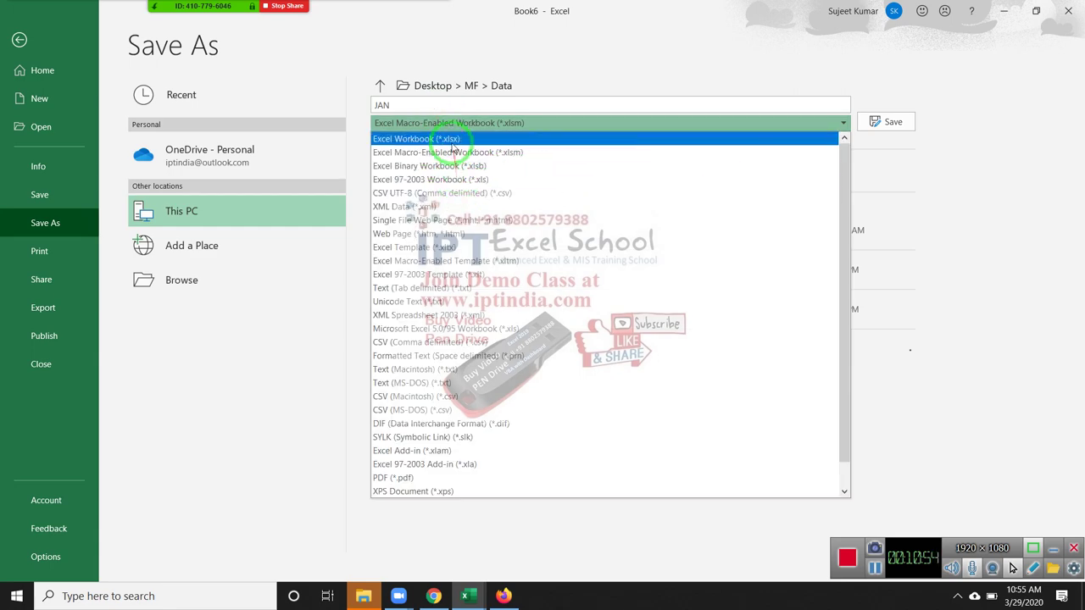
pyautogui.click(452, 140)
pyautogui.click(902, 120)
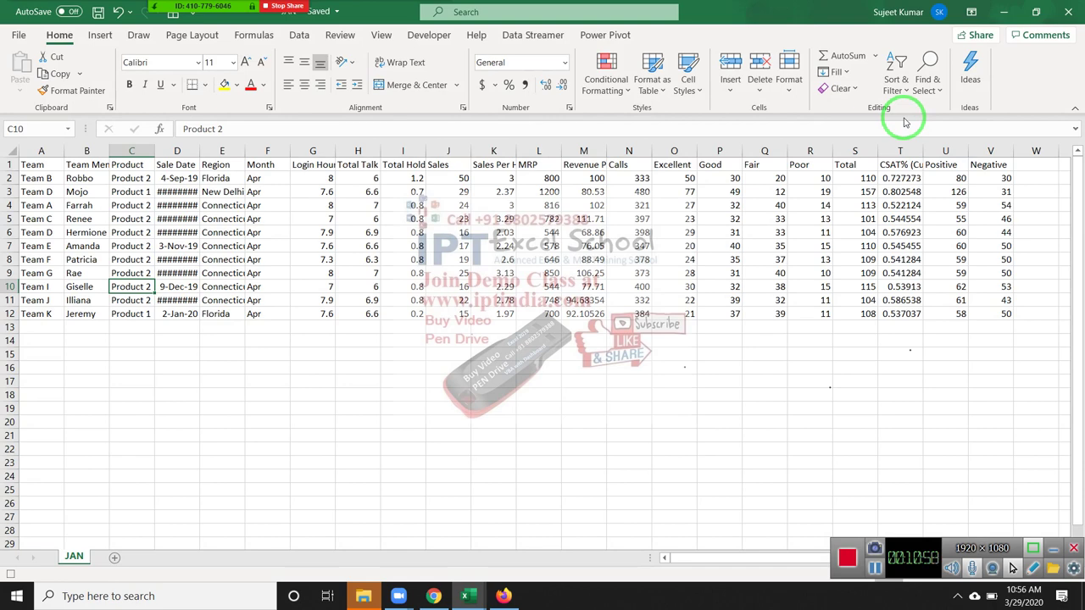
pyautogui.click(1068, 11)
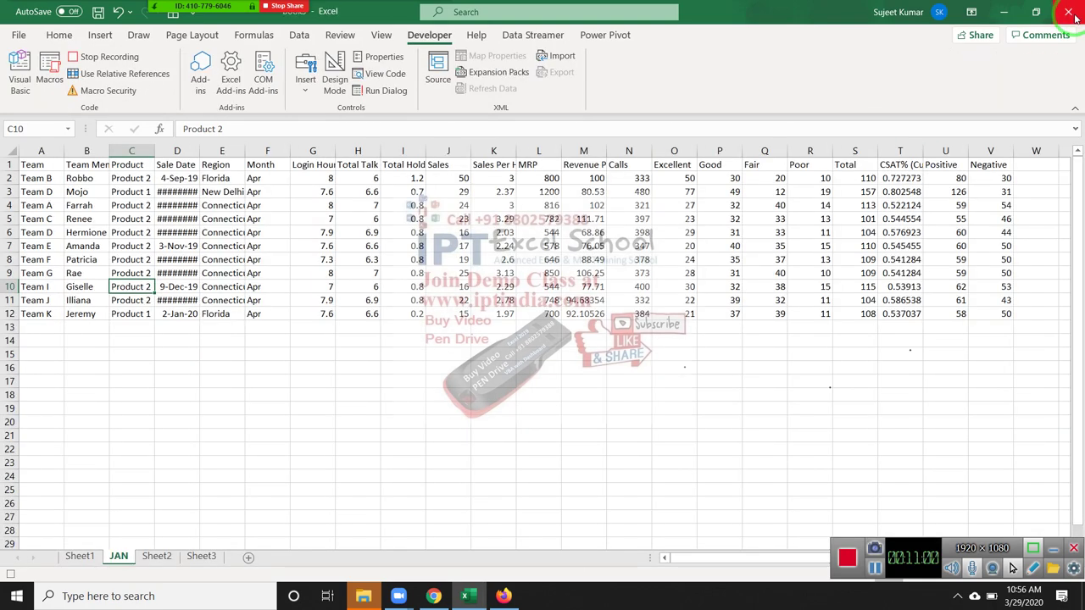
# Step: Stop the macro recording on Sheet1, remove the filter, and open the Macros list
pyautogui.click(84, 557)
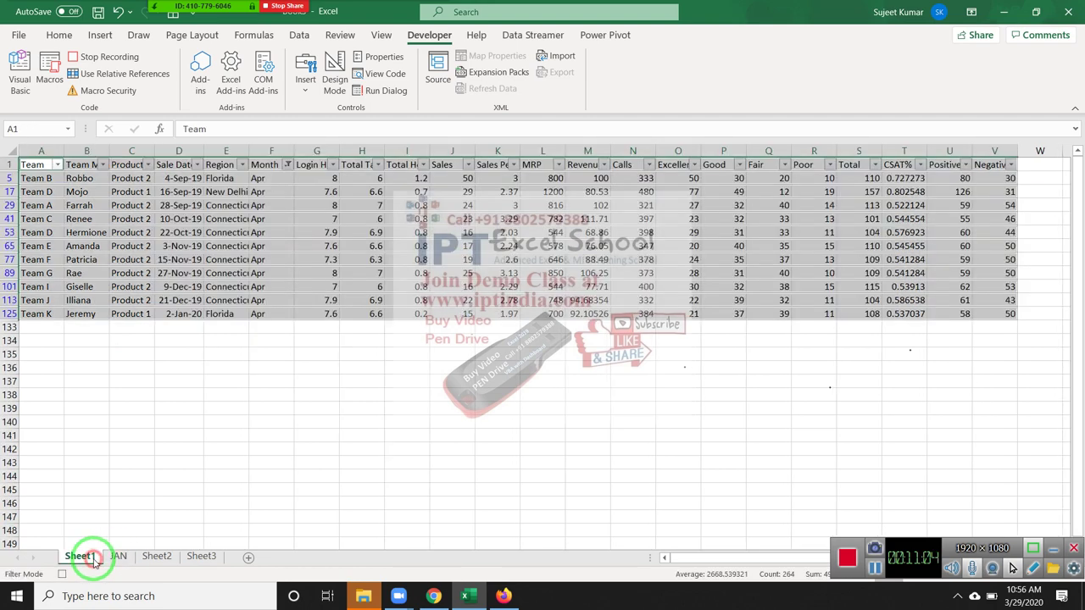
pyautogui.click(62, 573)
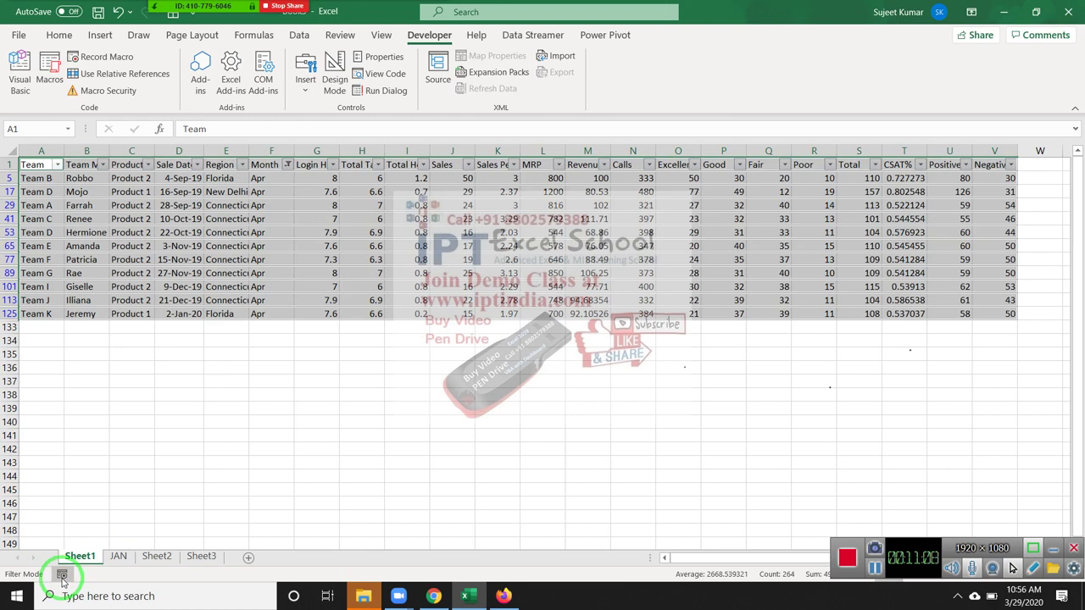
pyautogui.hotkey('ctrl', 'shift', 'l')
pyautogui.hotkey('ctrl', 'Home')
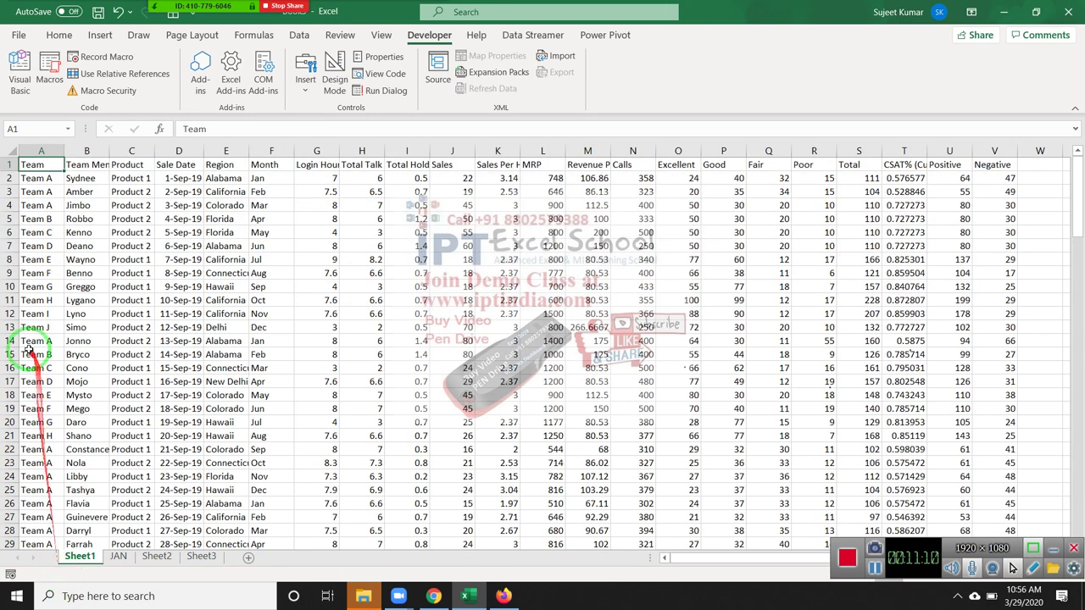
pyautogui.click(45, 79)
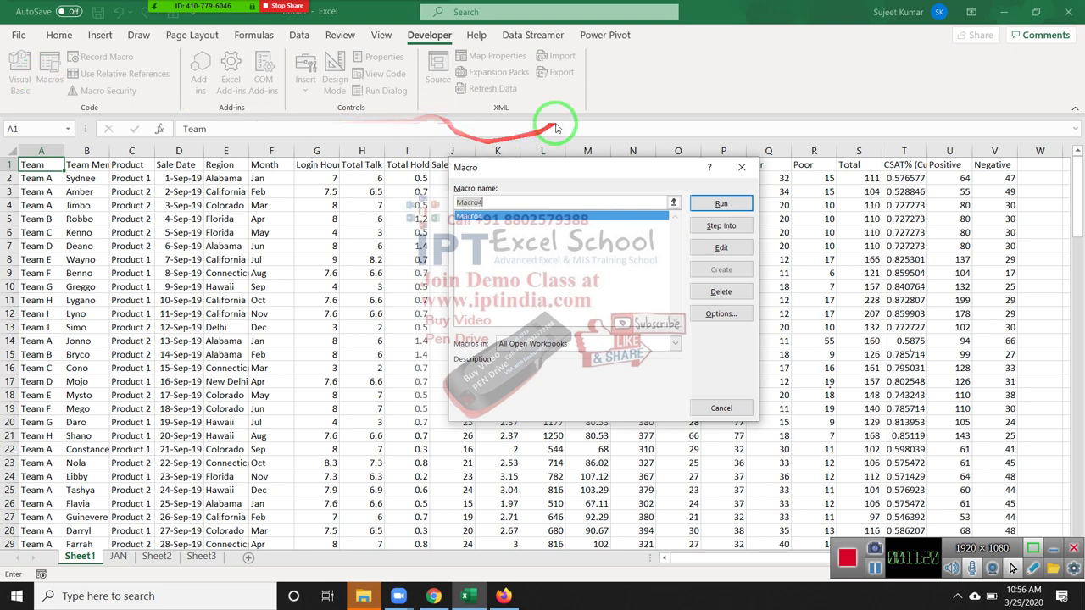
# Step: Open Macro4's code to check its AutoFilter line, then toggle the table filter on and off in Excel
pyautogui.click(721, 248)
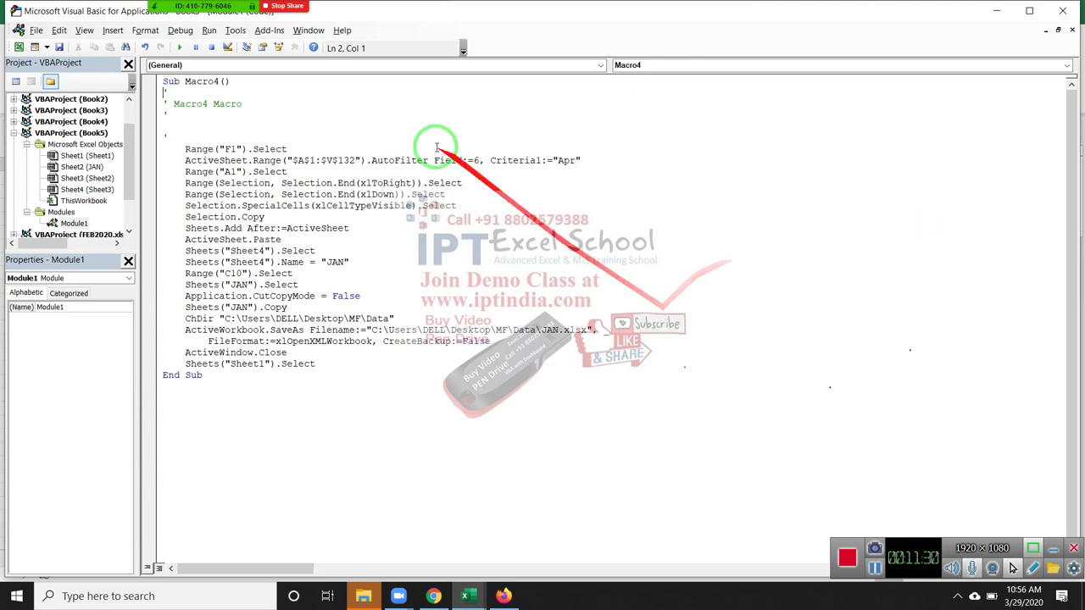
pyautogui.click(352, 160)
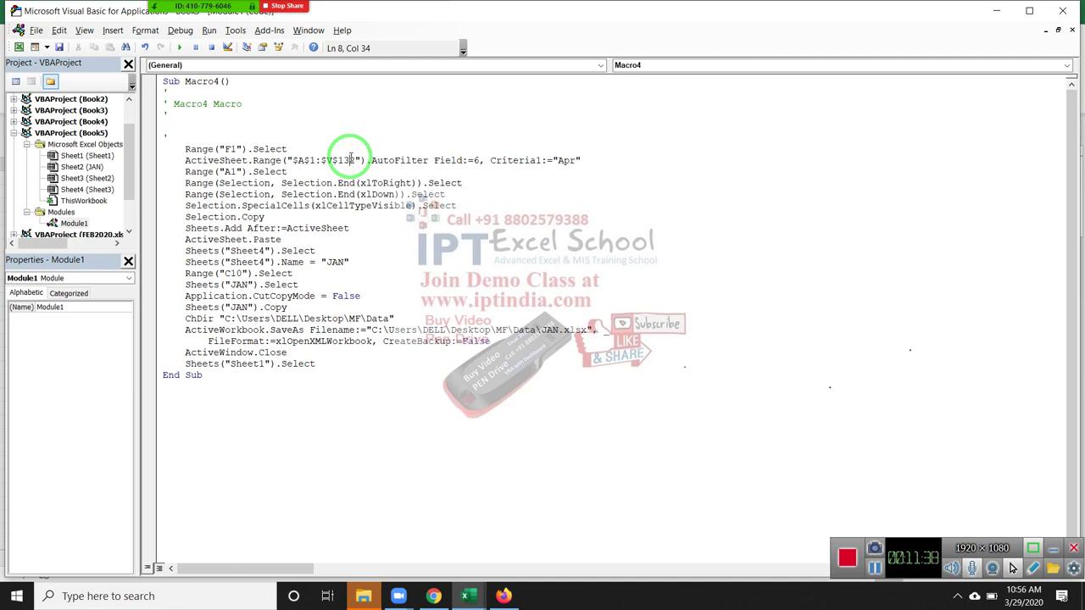
pyautogui.hotkey('alt', 'F11')
pyautogui.click(243, 226)
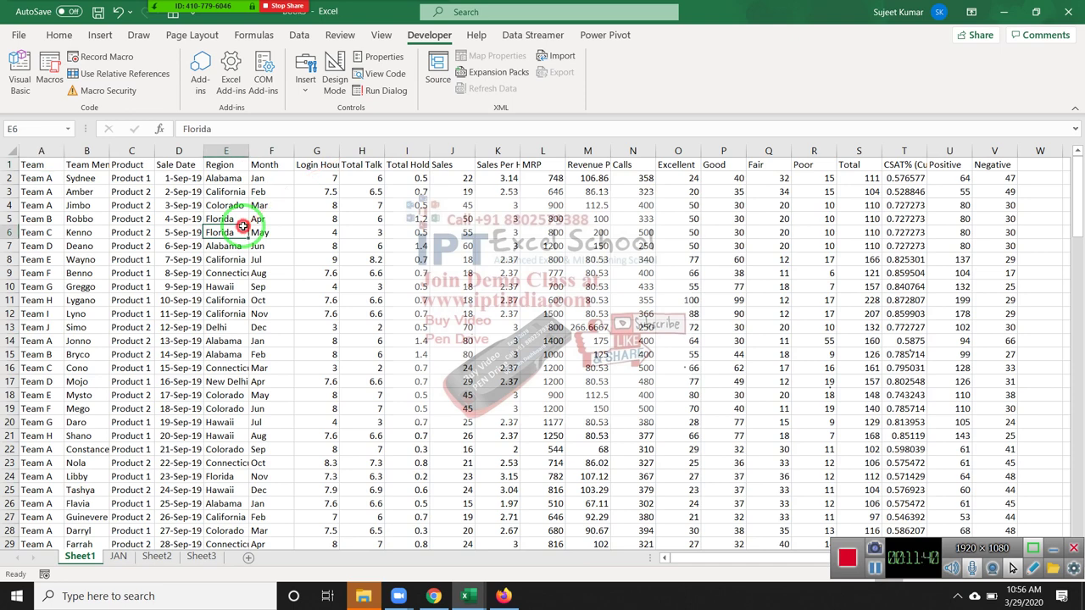
pyautogui.click(51, 166)
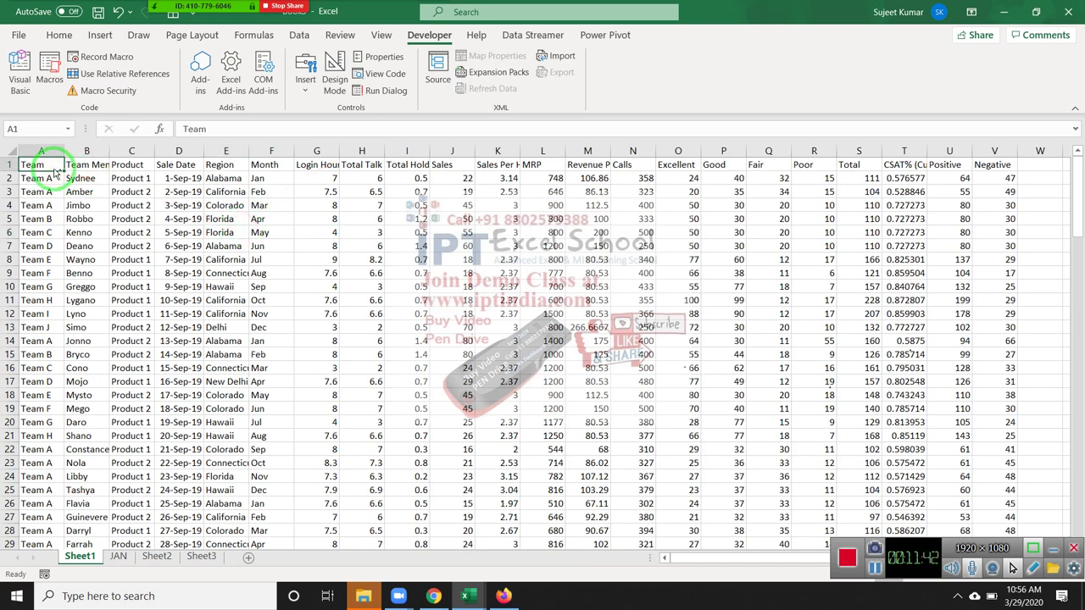
pyautogui.hotkey('ctrl', 'shift', 'l')
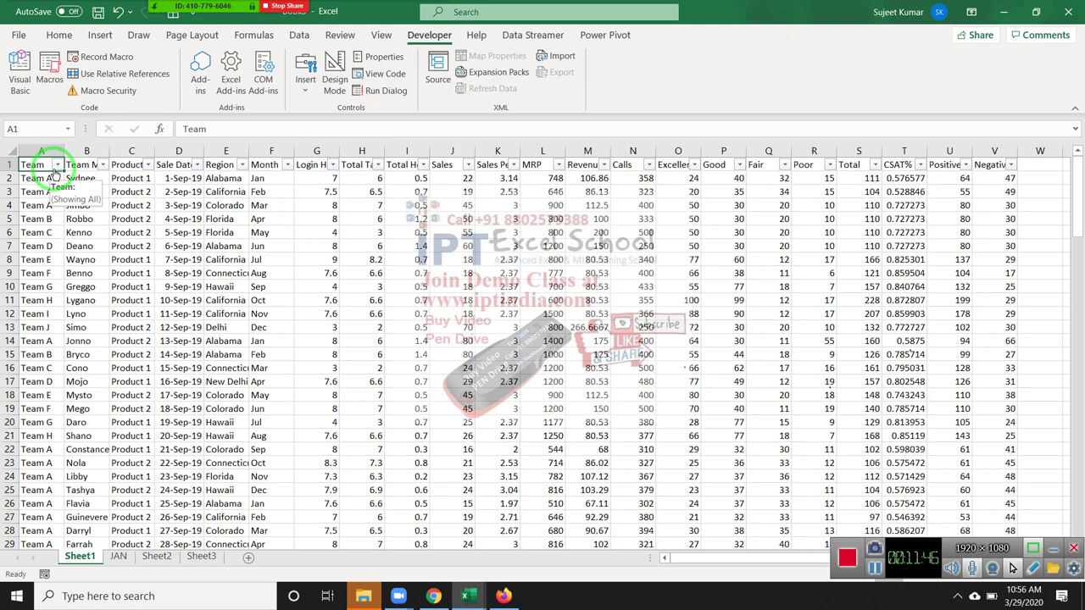
pyautogui.hotkey('ctrl', 'shift', 'l')
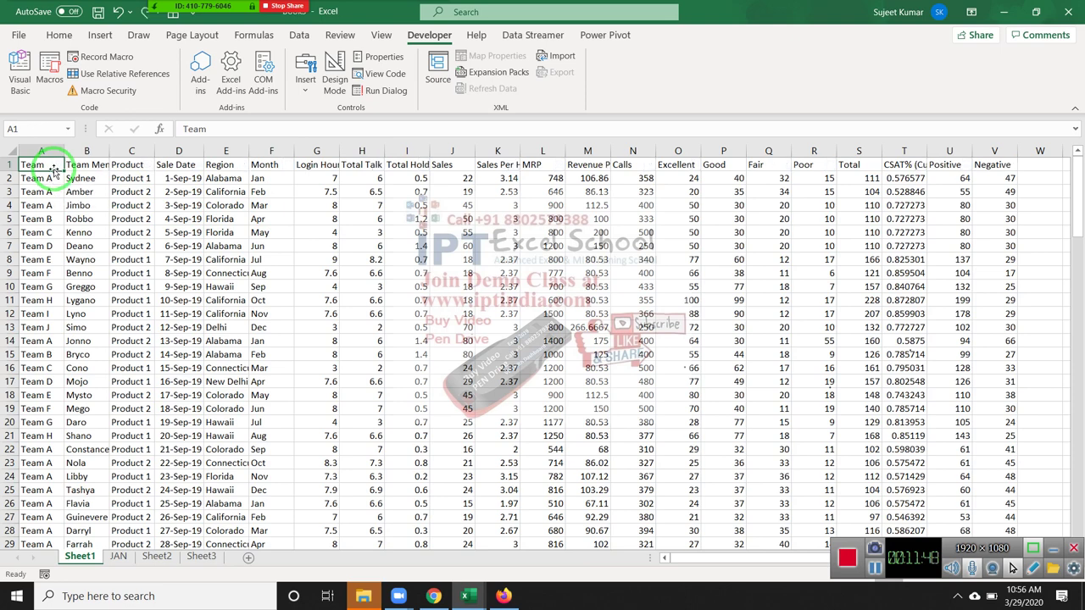
pyautogui.hotkey('alt', 'F11')
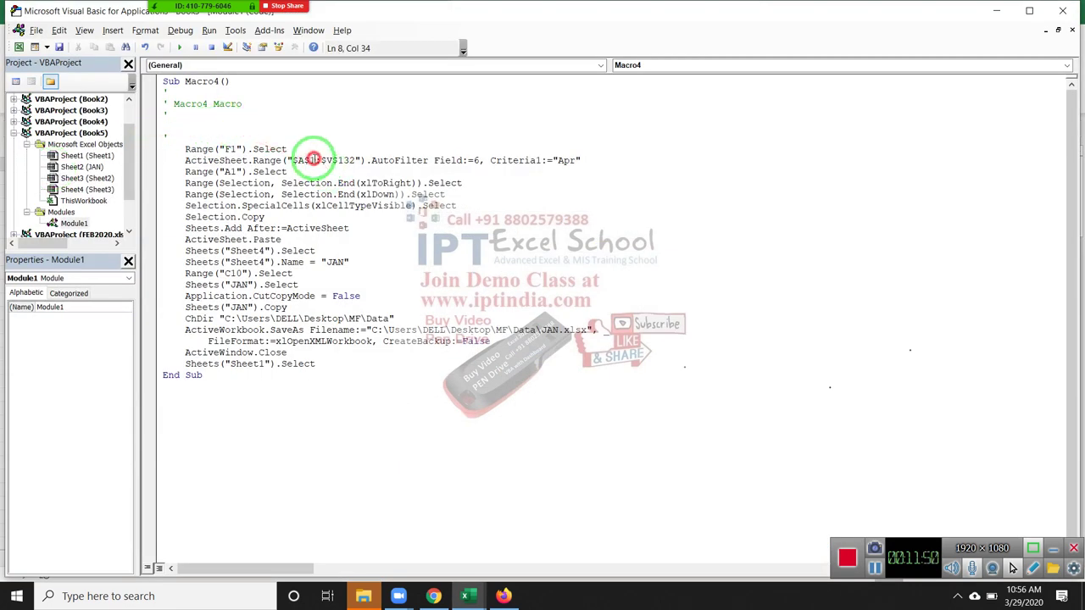
# Step: Trim the AutoFilter range address down to $A$1
pyautogui.press('BackSpace')
pyautogui.press('BackSpace')
pyautogui.press('BackSpace')
pyautogui.press('BackSpace')
pyautogui.press('BackSpace')
pyautogui.press('BackSpace')
pyautogui.press('Delete')
pyautogui.press('Delete')
pyautogui.click(304, 169)
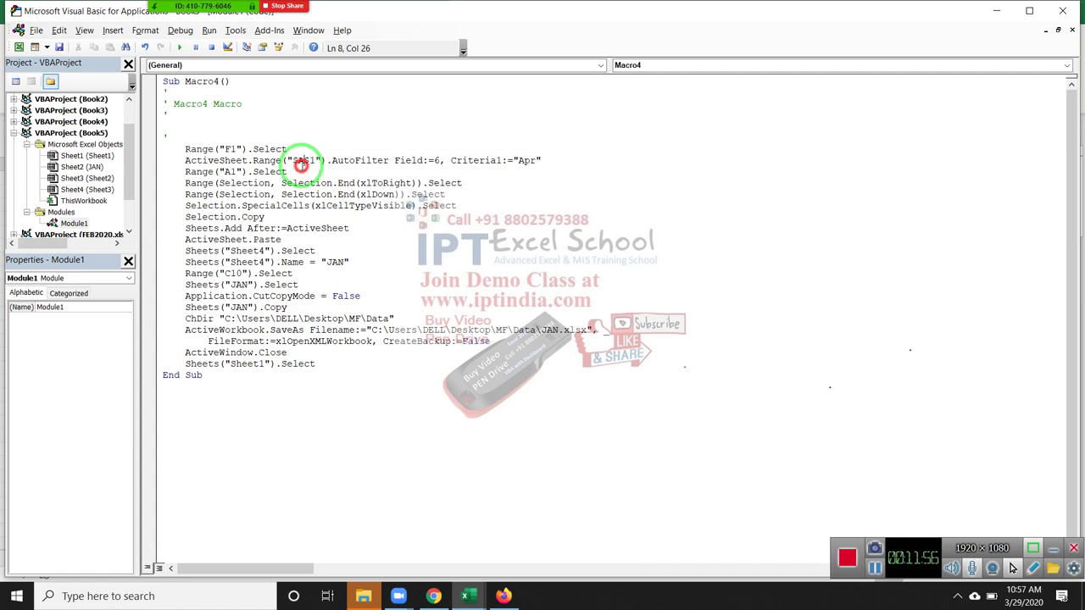
# Step: Look over the selection and add-sheet lines, then delete the line selecting Sheet4
pyautogui.click(303, 194)
pyautogui.click(310, 206)
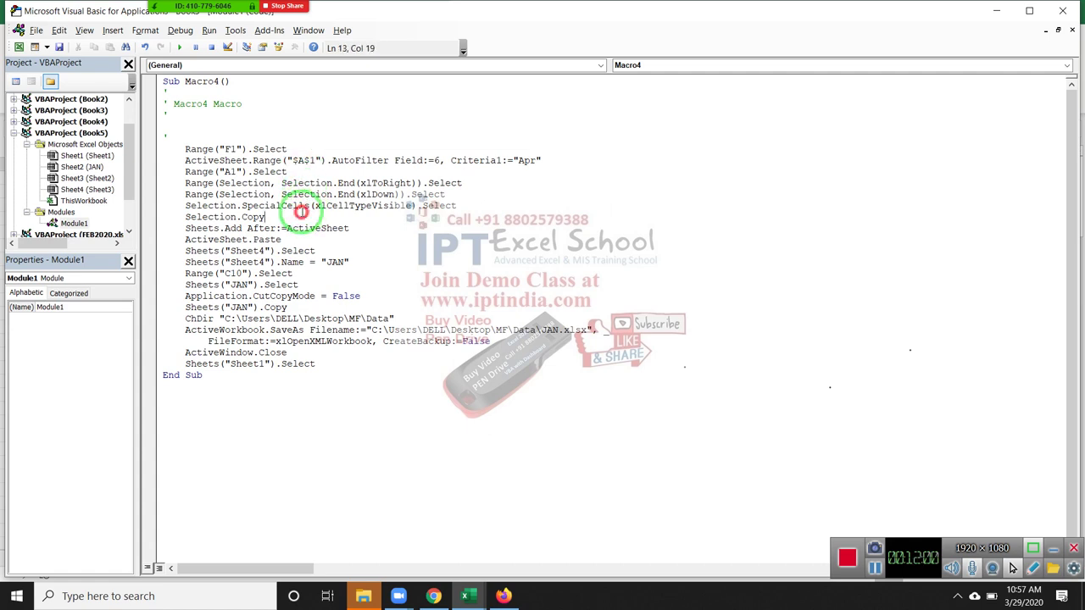
pyautogui.click(305, 230)
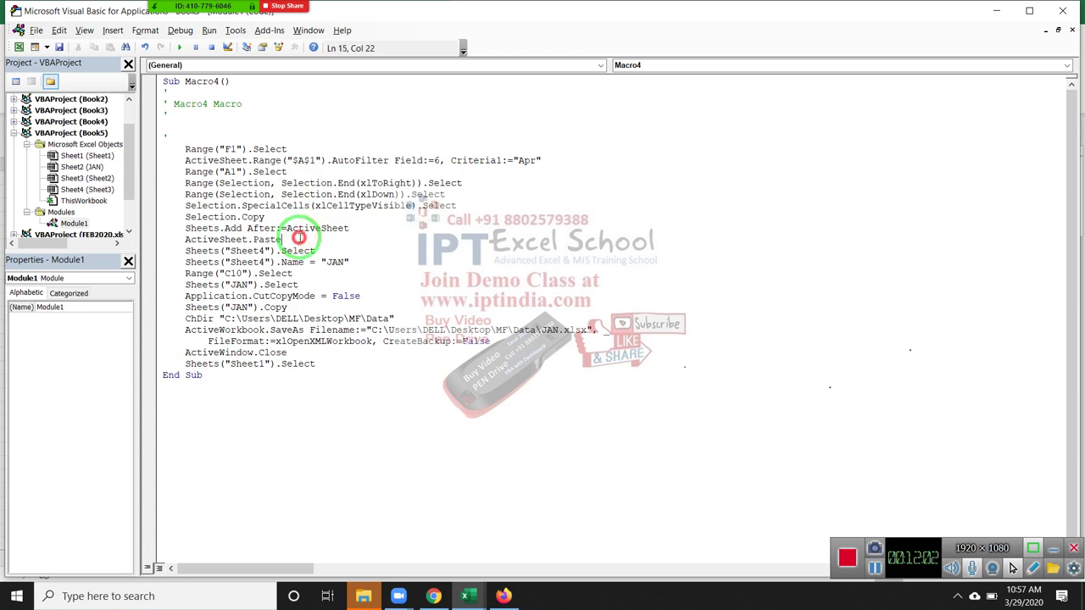
pyautogui.click(318, 250)
pyautogui.press('BackSpace')
pyautogui.press('BackSpace')
pyautogui.press('BackSpace')
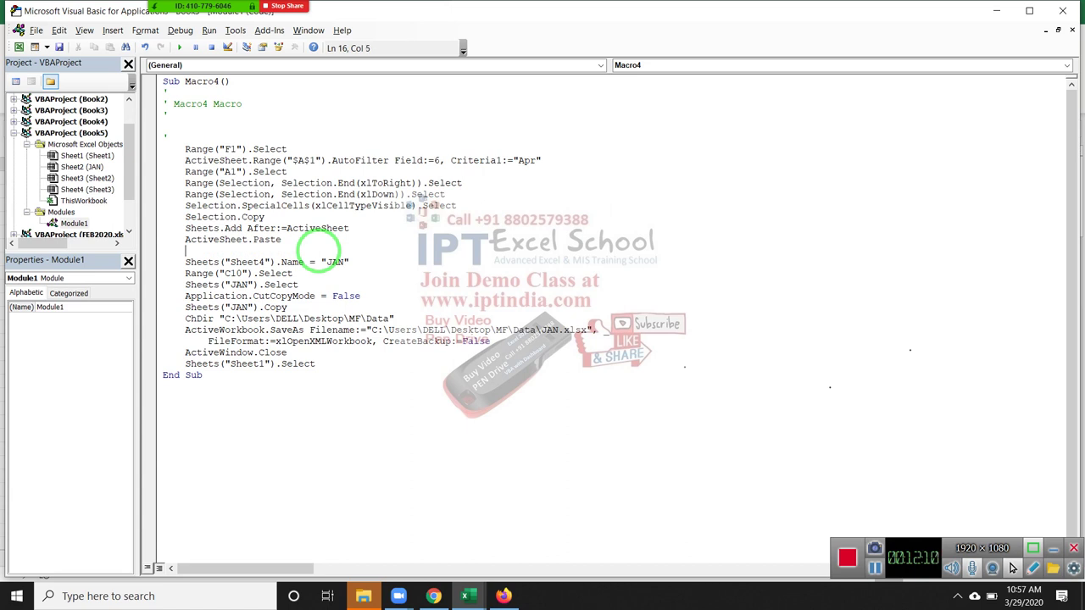
# Step: Replace the Sheet4 reference on the rename line with ActiveSheet
pyautogui.doubleClick(227, 240)
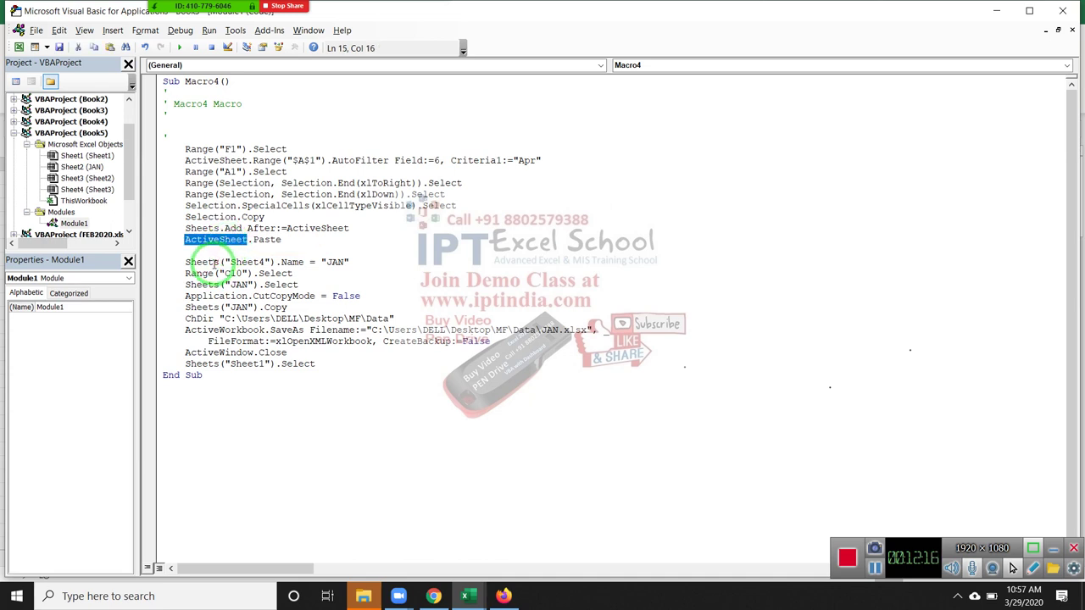
pyautogui.moveTo(263, 263); pyautogui.dragTo(185, 261)
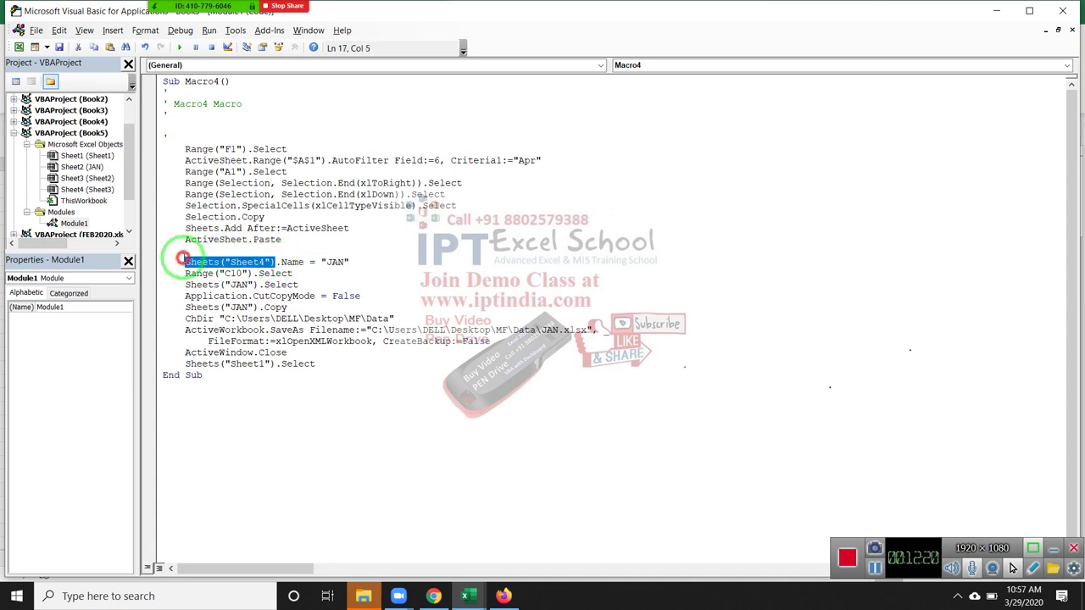
pyautogui.write('ActiveSheet')
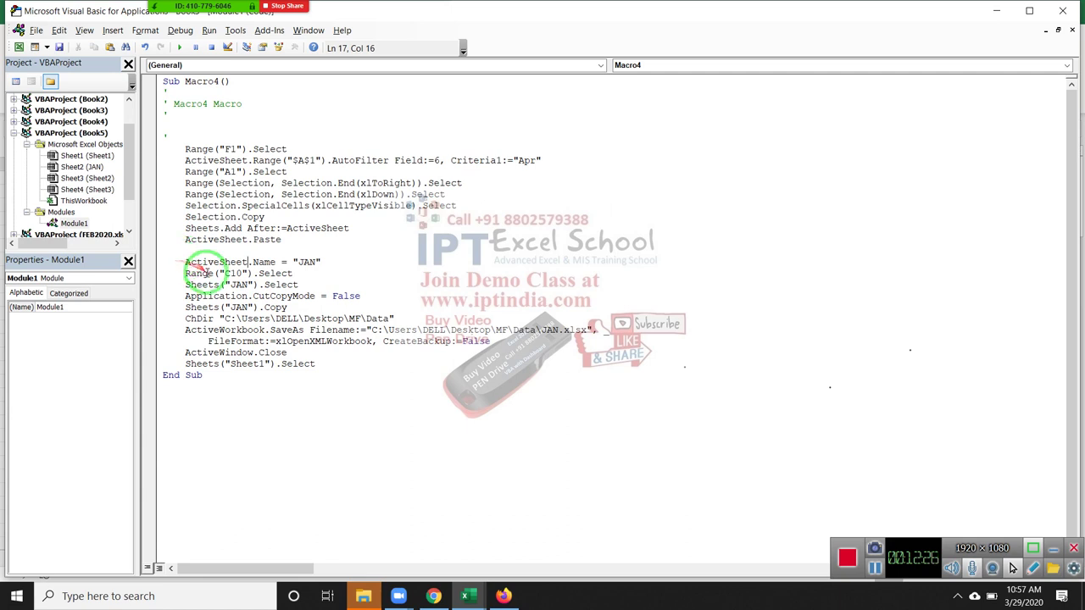
# Step: Delete the Range("C10").Select and Sheets("JAN").Select lines
pyautogui.click(229, 274)
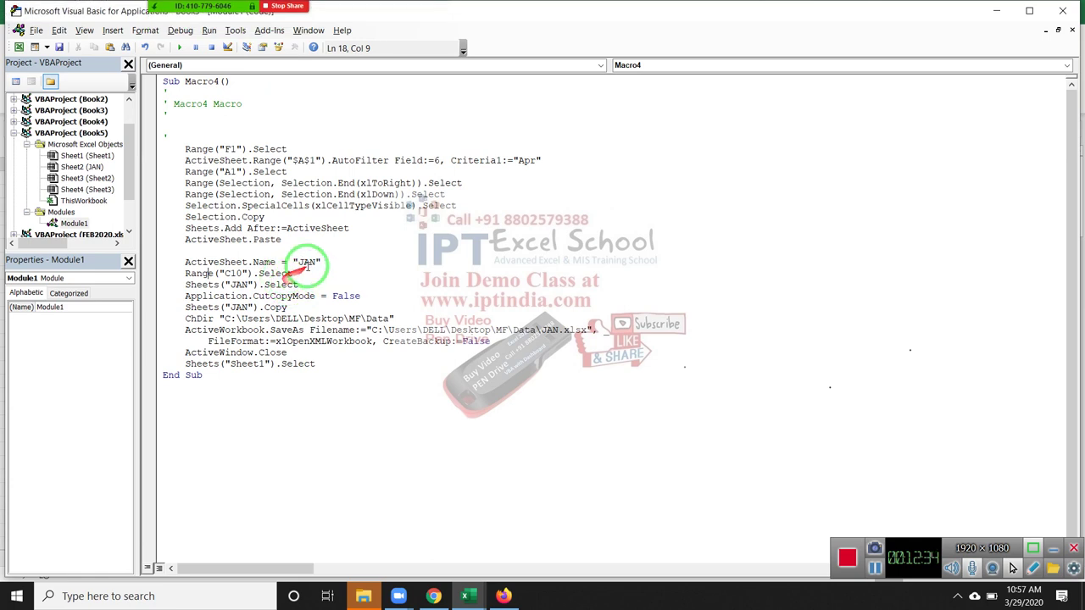
pyautogui.click(295, 285)
pyautogui.moveTo(295, 285); pyautogui.dragTo(180, 274)
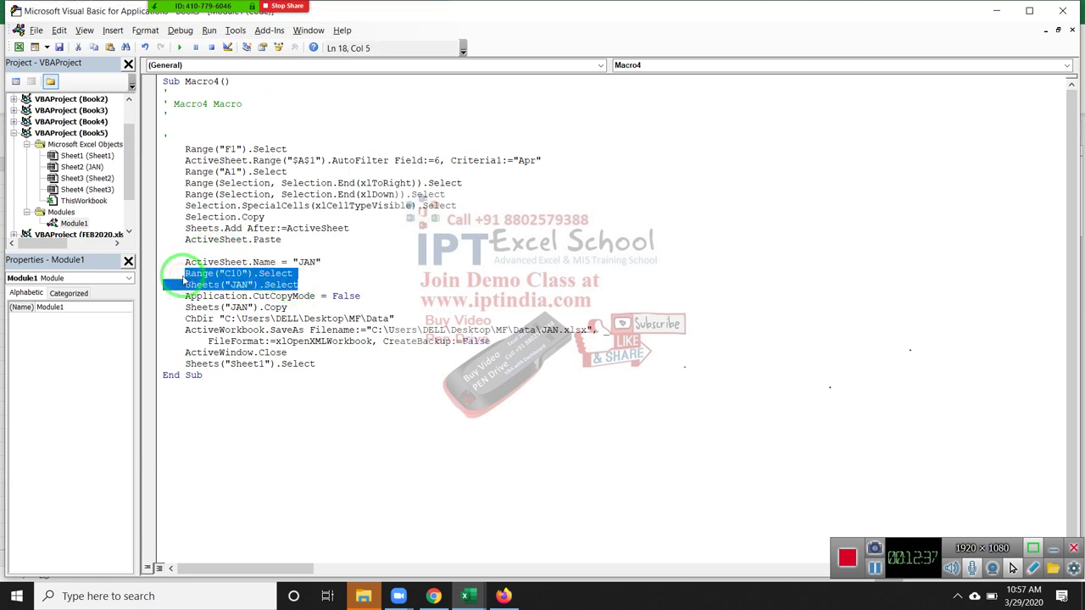
pyautogui.press('Delete')
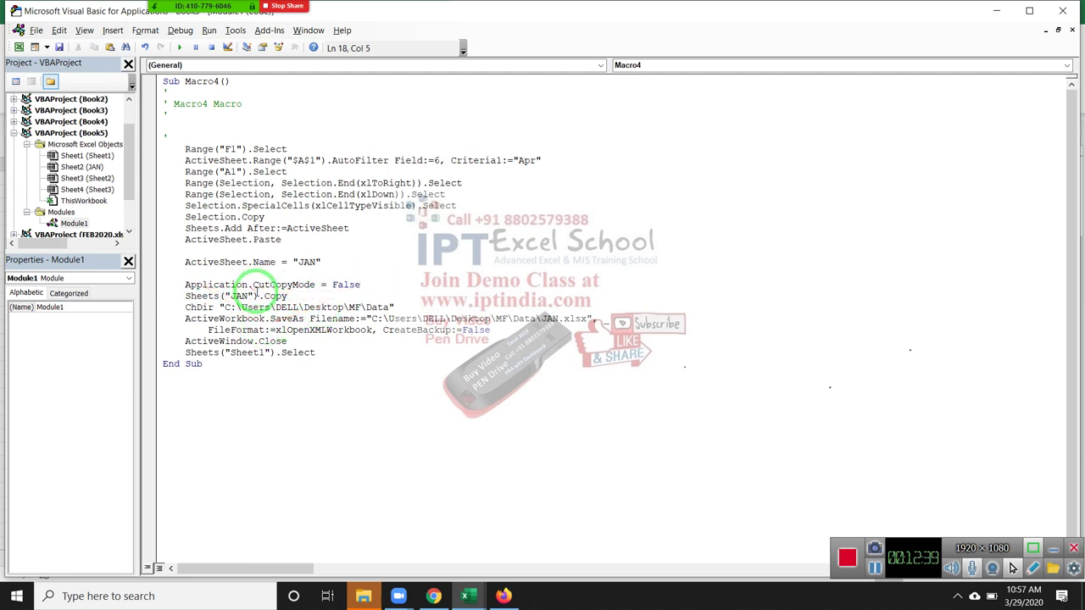
# Step: Change Sheets("JAN").Copy to ActiveSheet.Move
pyautogui.doubleClick(271, 295)
pyautogui.write('move')
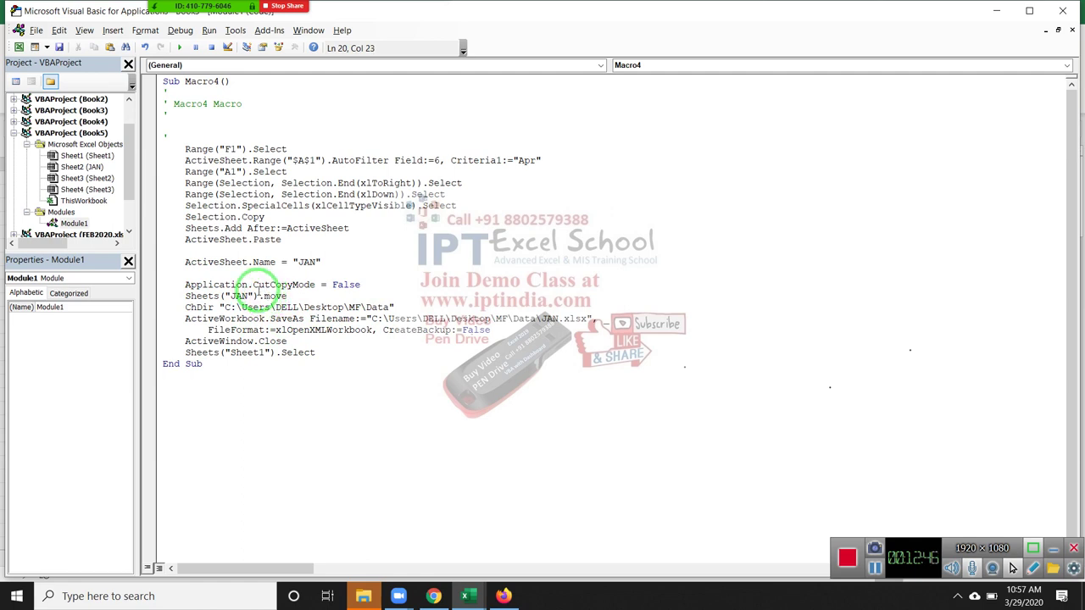
pyautogui.doubleClick(241, 296)
pyautogui.moveTo(258, 296); pyautogui.dragTo(185, 297)
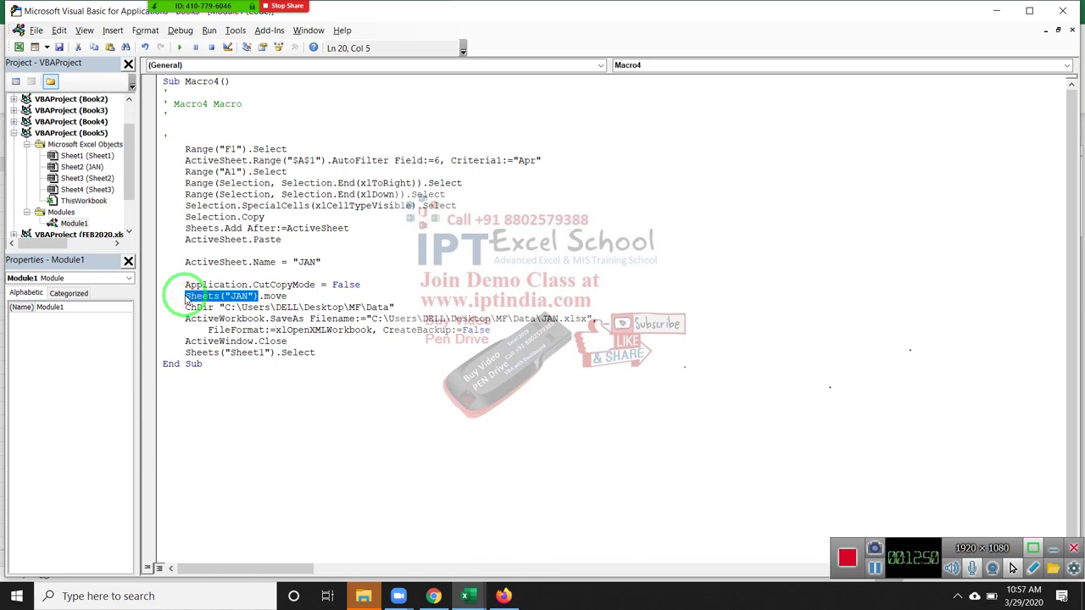
pyautogui.write('ActiveSheet')
pyautogui.click(242, 330)
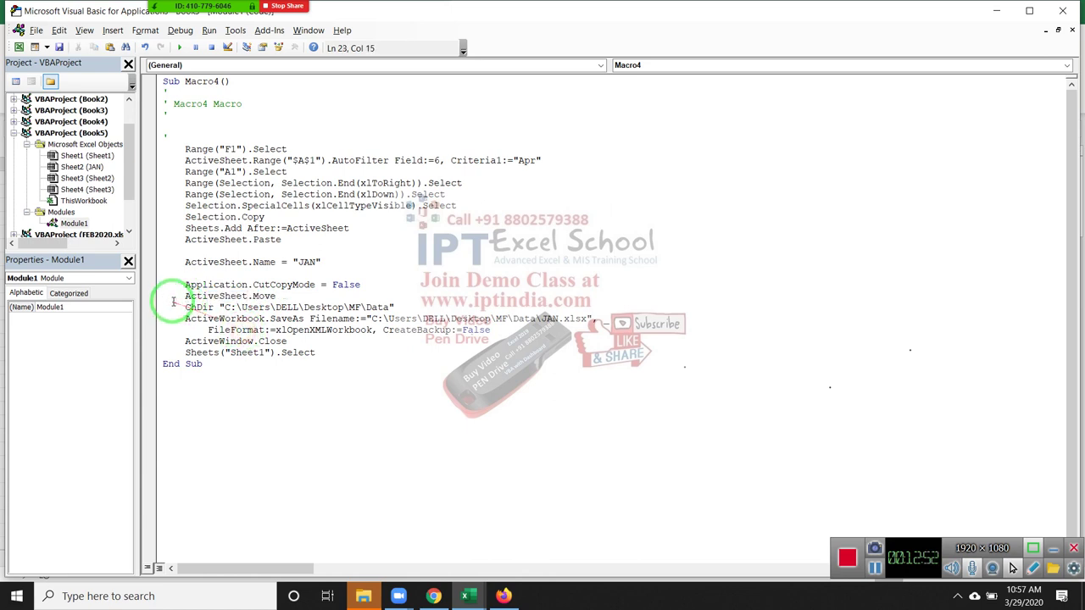
# Step: Delete the ChDir line and review the SaveAs statement
pyautogui.moveTo(172, 301)
pyautogui.mouseDown()
pyautogui.moveTo(472, 292)
pyautogui.moveTo(185, 308)
pyautogui.mouseUp()
pyautogui.press('Delete')
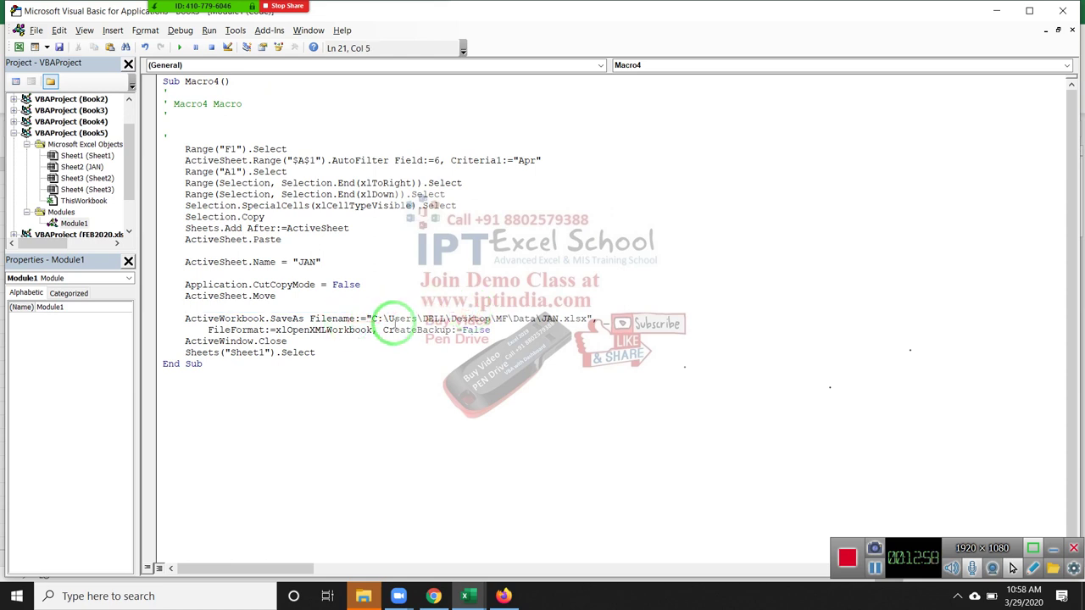
pyautogui.click(287, 293)
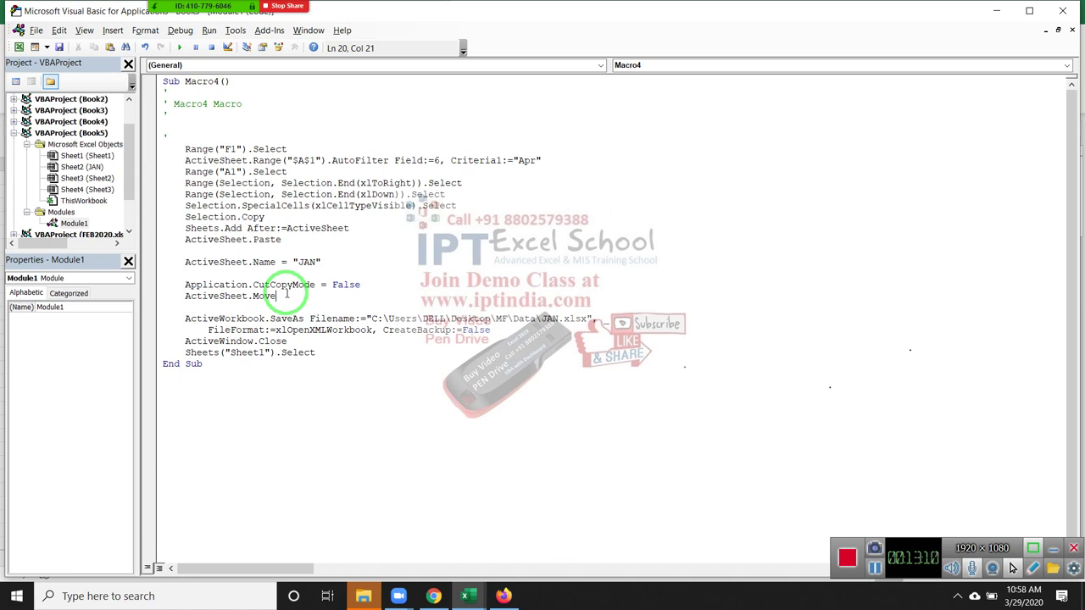
pyautogui.click(218, 318)
pyautogui.doubleClick(214, 343)
pyautogui.click(226, 352)
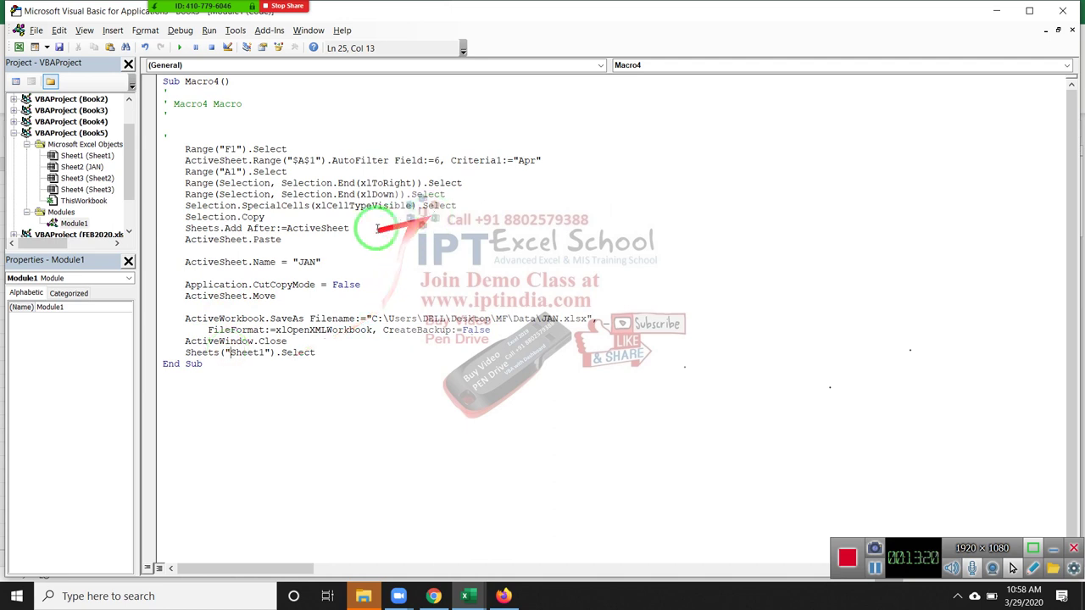
# Step: Change the new sheet's name from "JAN" to "Apr"
pyautogui.click(313, 262)
pyautogui.press('BackSpace')
pyautogui.press('BackSpace')
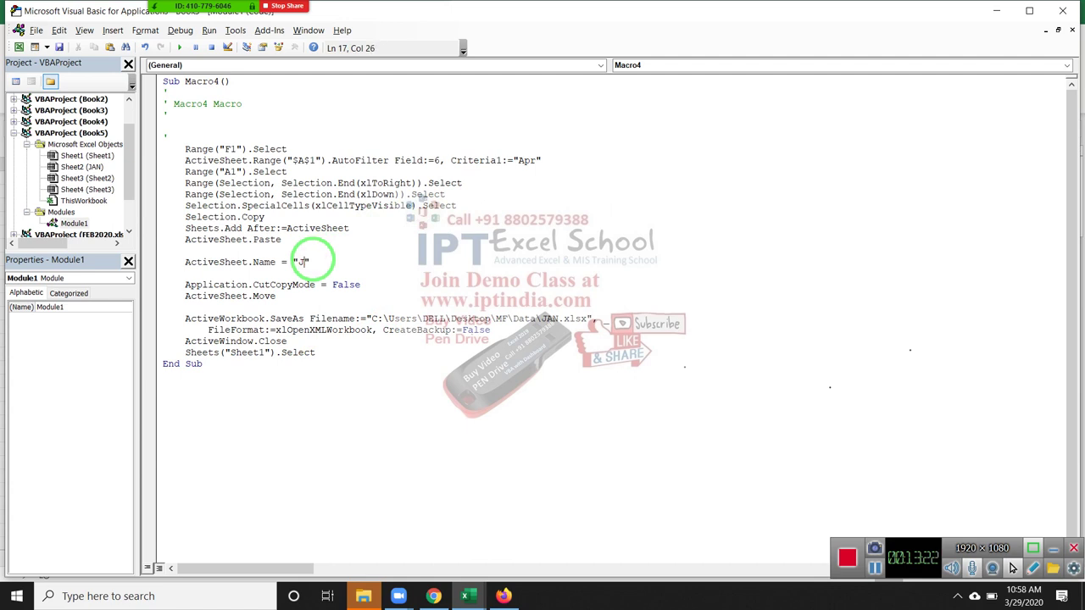
pyautogui.press('BackSpace')
pyautogui.write('Apr')
pyautogui.press('BackSpace')
pyautogui.press('BackSpace')
pyautogui.write('pr')
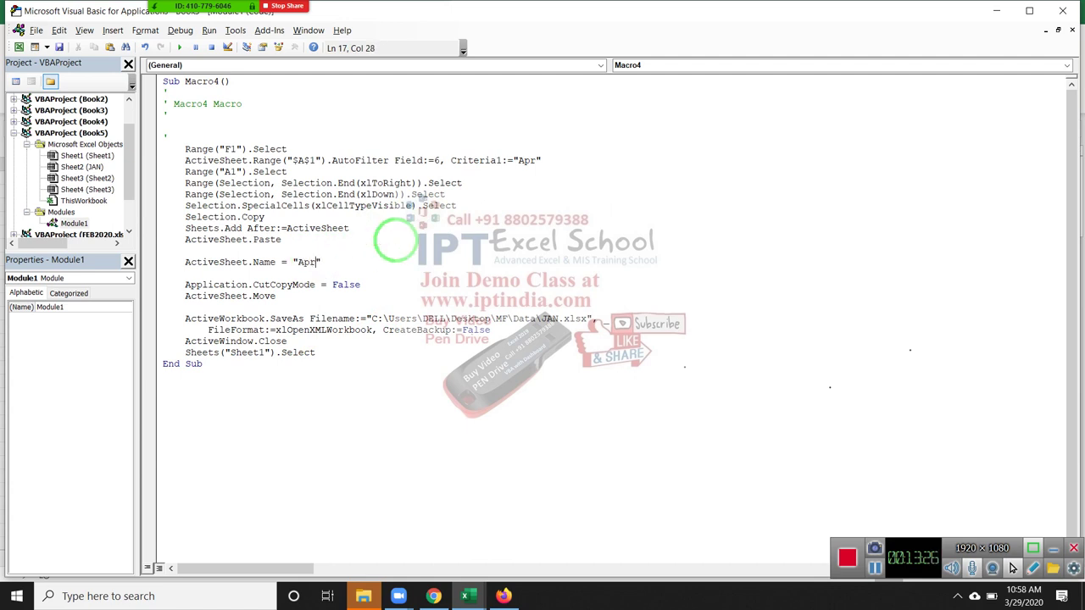
pyautogui.click(431, 229)
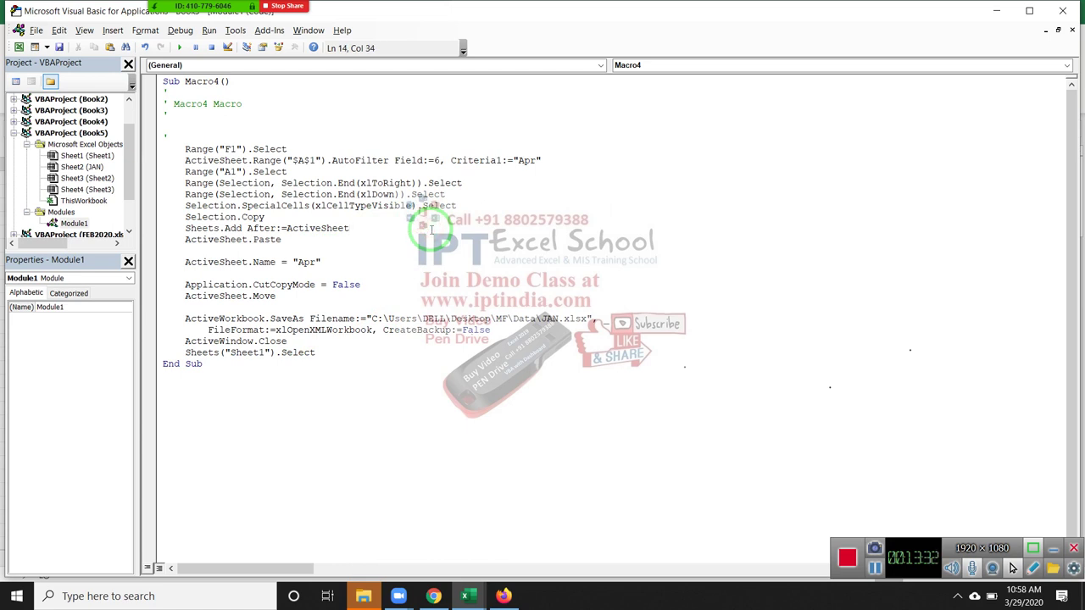
# Step: Close Firefox and both its tabs, close Chrome's classifieds list tab, and minimise Chrome
pyautogui.click(436, 600)
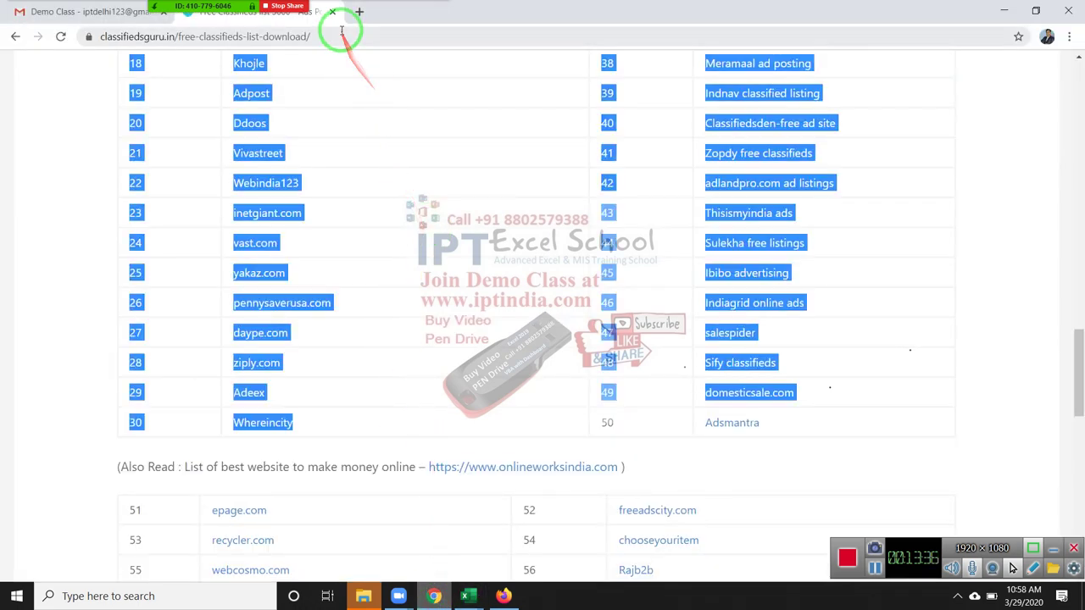
pyautogui.click(503, 596)
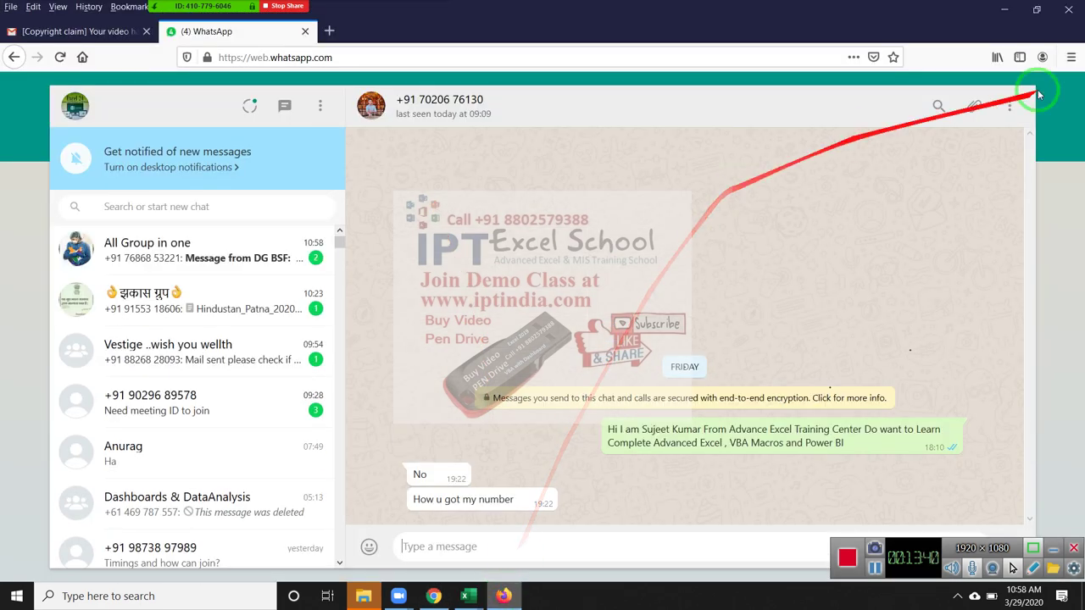
pyautogui.click(1071, 11)
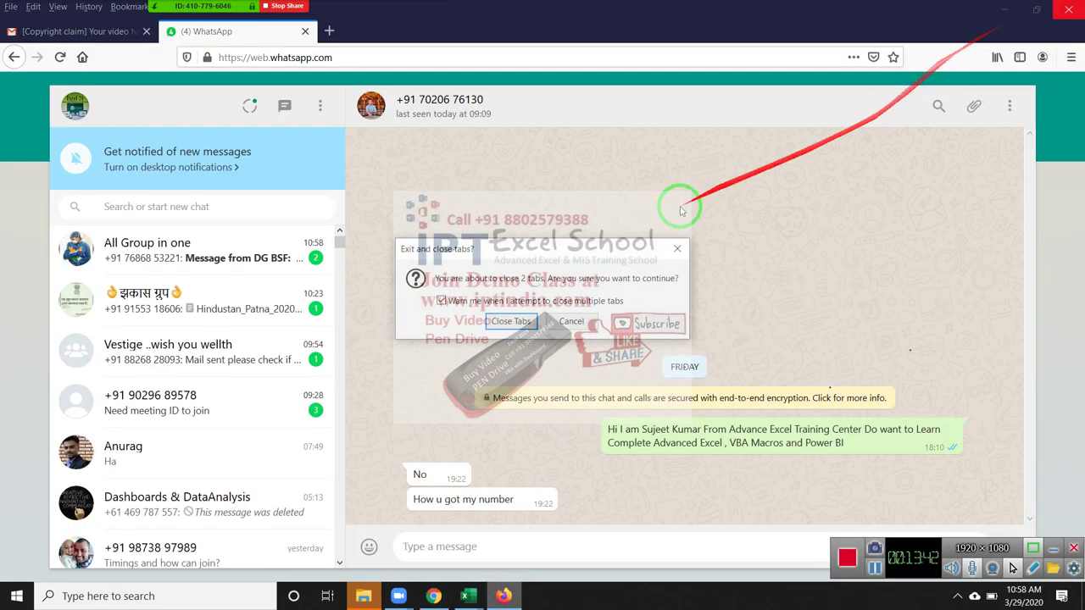
pyautogui.click(510, 323)
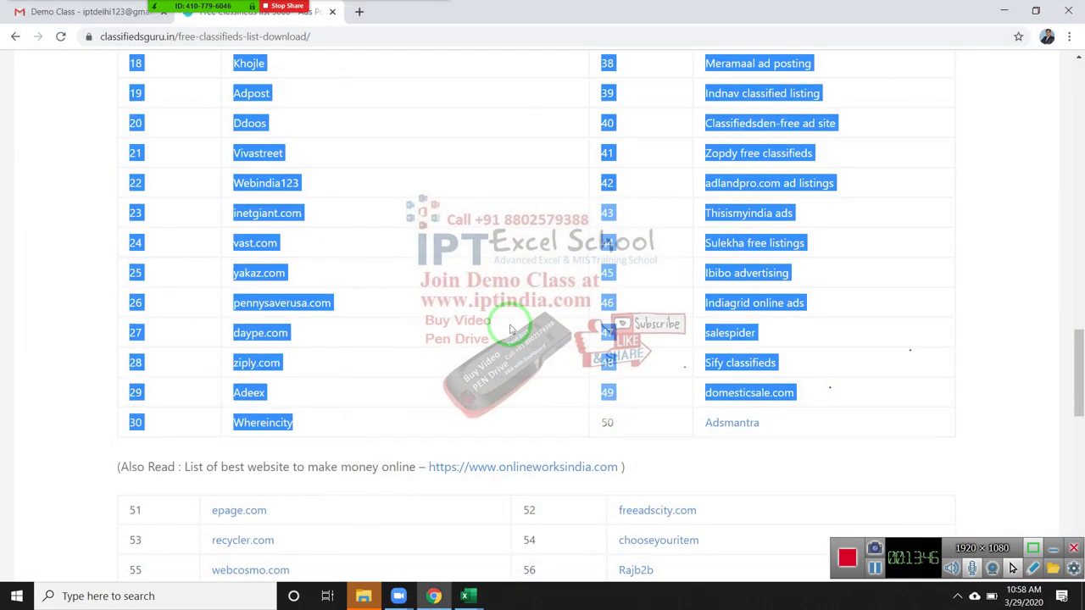
pyautogui.click(331, 14)
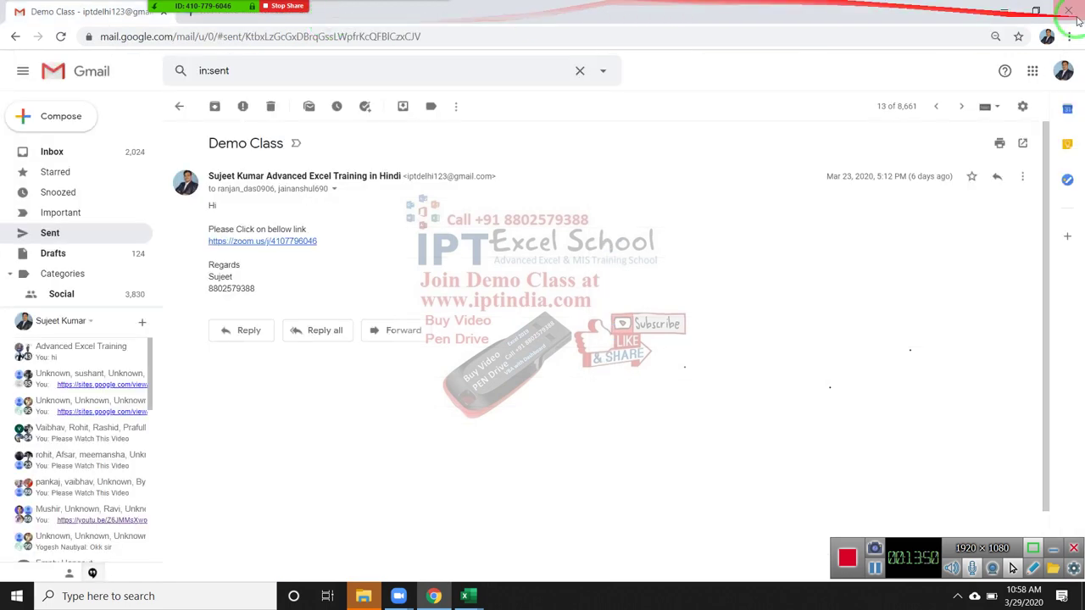
pyautogui.click(1004, 11)
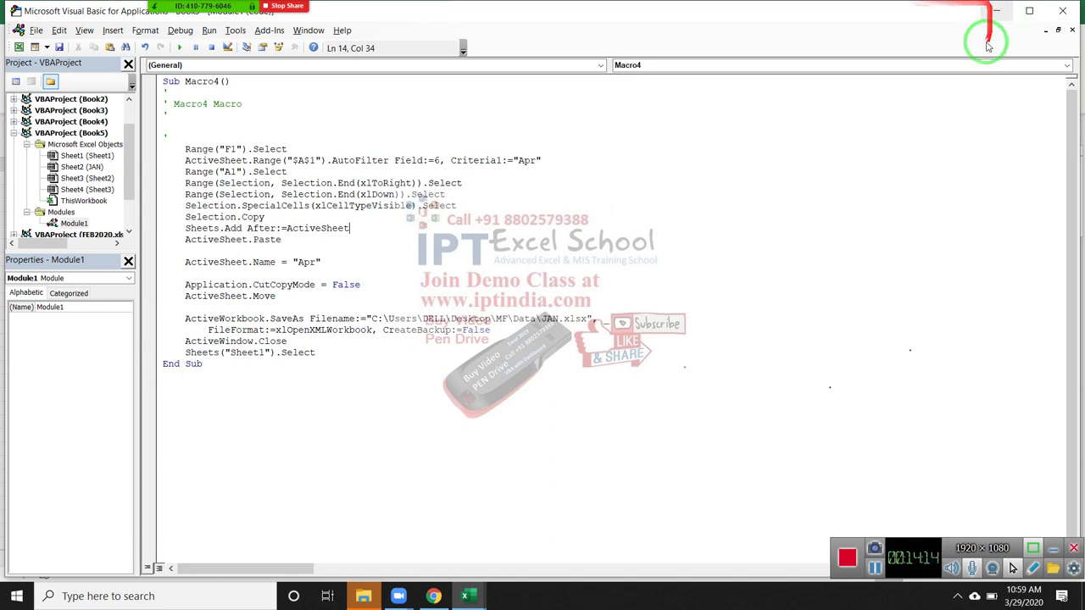
# Step: Add the line m = InputBox("Enter Month") above Range("F1").Select
pyautogui.click(225, 132)
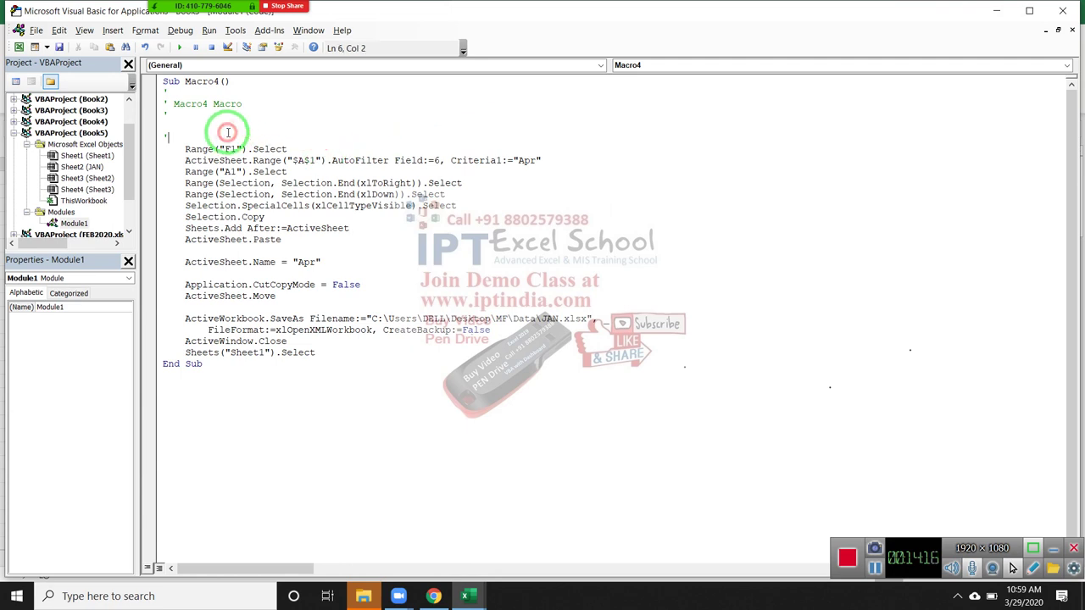
pyautogui.press('Return')
pyautogui.write('m=inputbox("E')
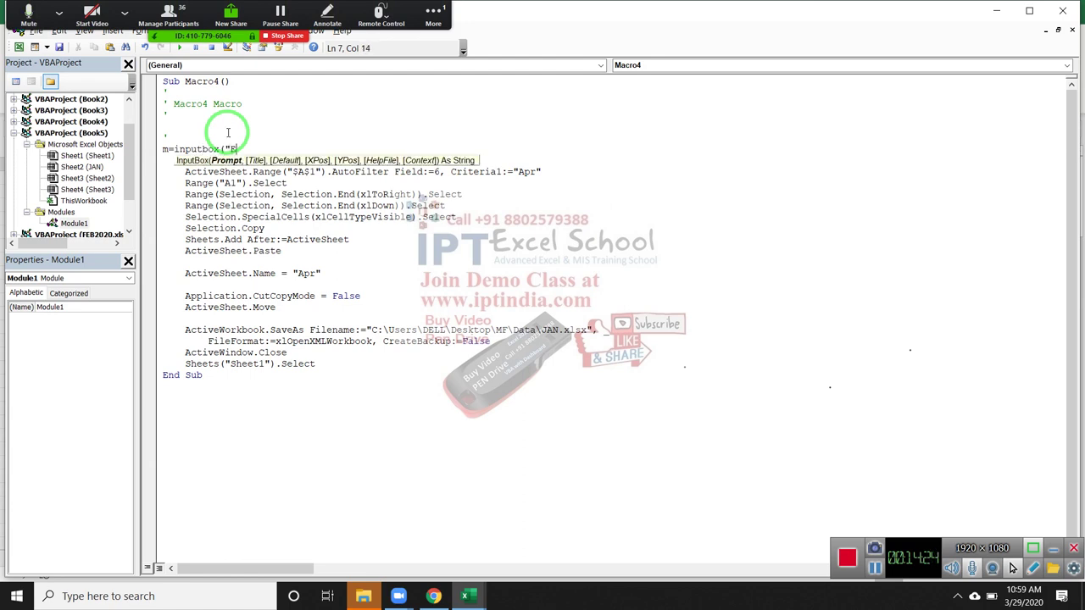
pyautogui.write('nter Month')
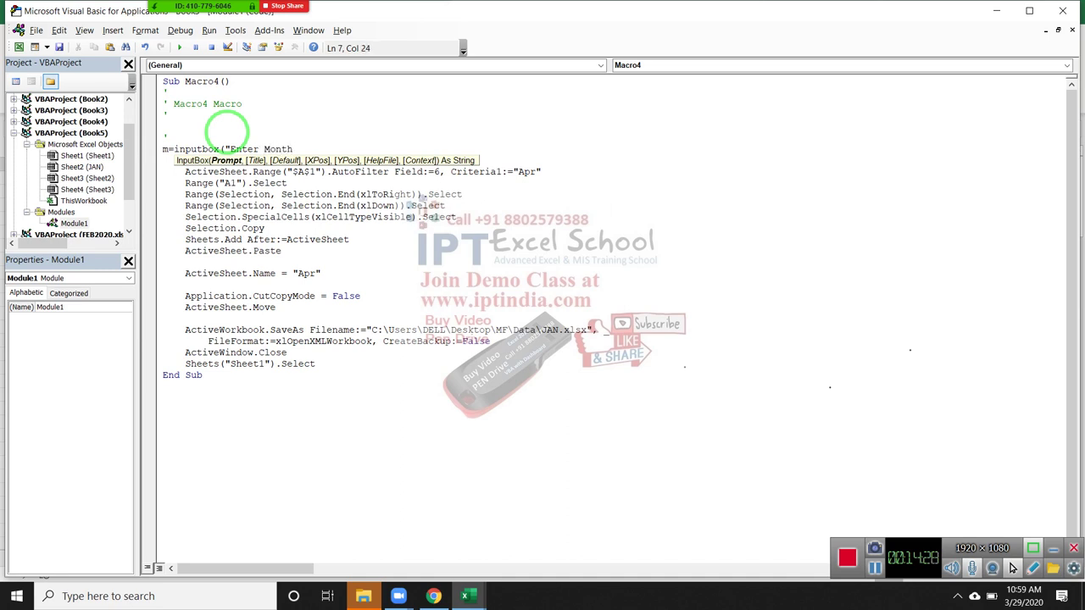
pyautogui.click(225, 160)
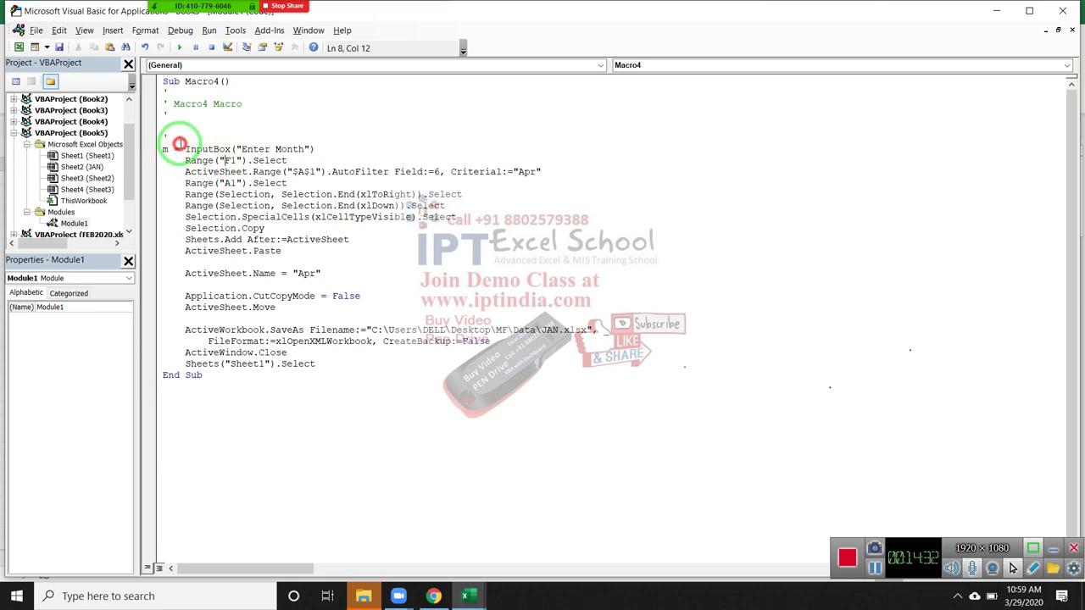
pyautogui.doubleClick(195, 150)
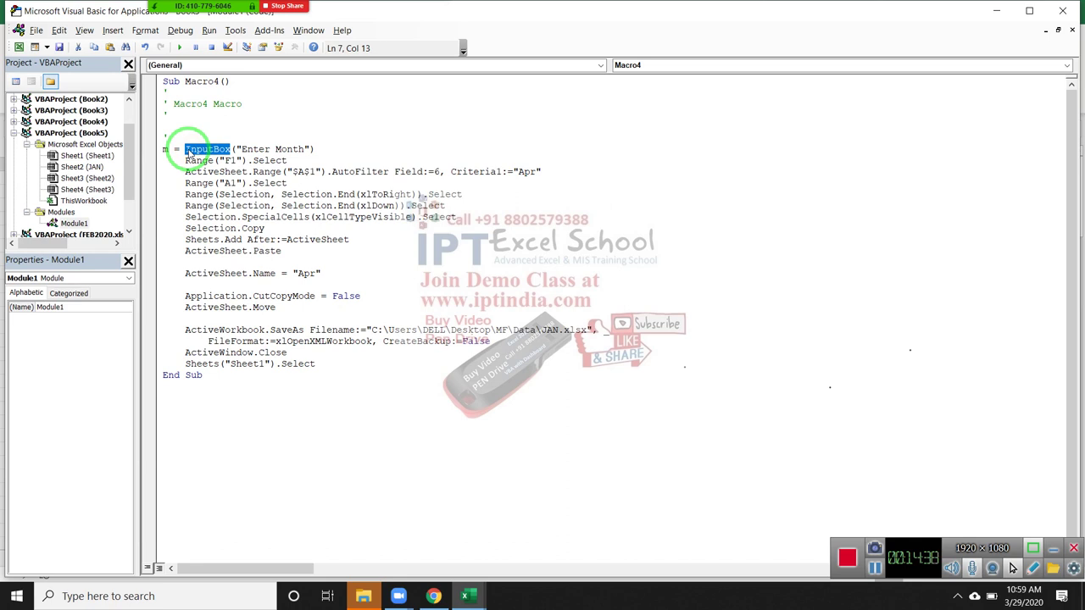
pyautogui.doubleClick(166, 150)
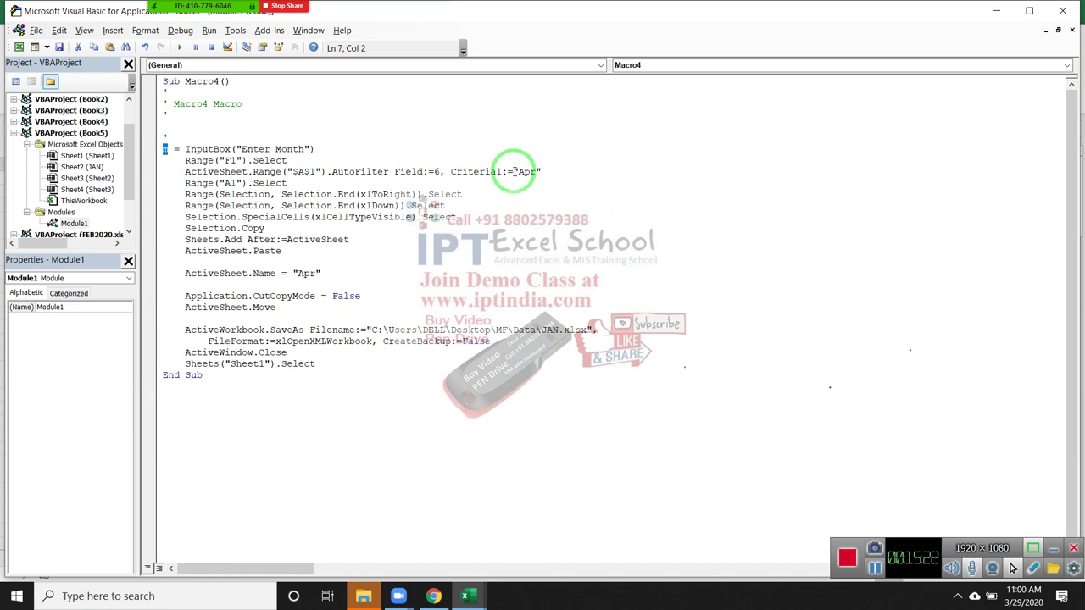
# Step: Replace "Apr" with m in the AutoFilter Criteria1 and the sheet name line
pyautogui.moveTo(513, 171); pyautogui.dragTo(581, 169)
pyautogui.write('m')
pyautogui.click(555, 228)
pyautogui.moveTo(292, 273); pyautogui.dragTo(325, 275)
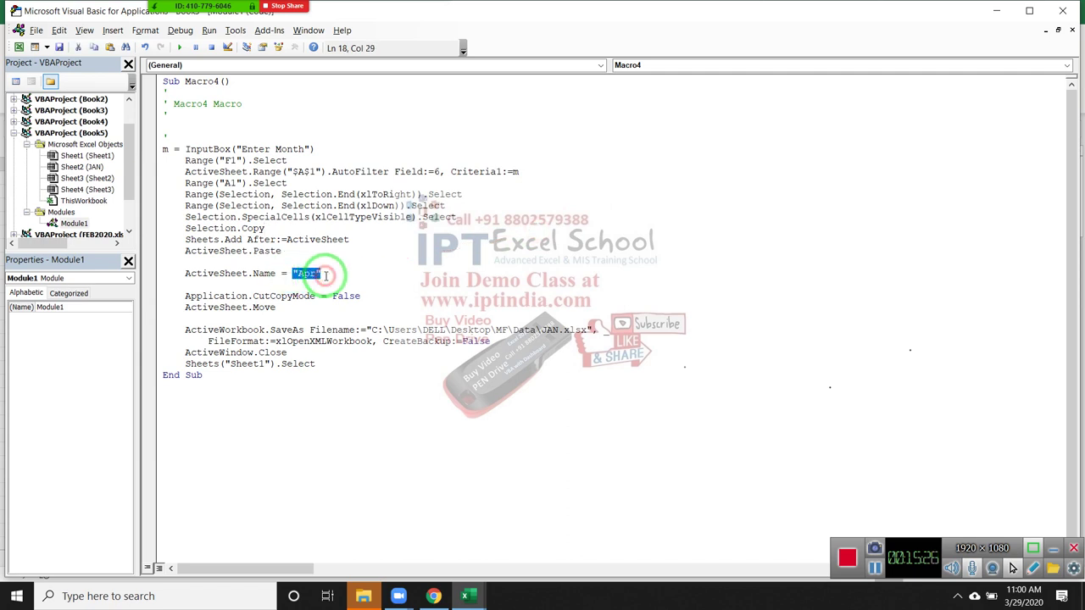
pyautogui.write('m')
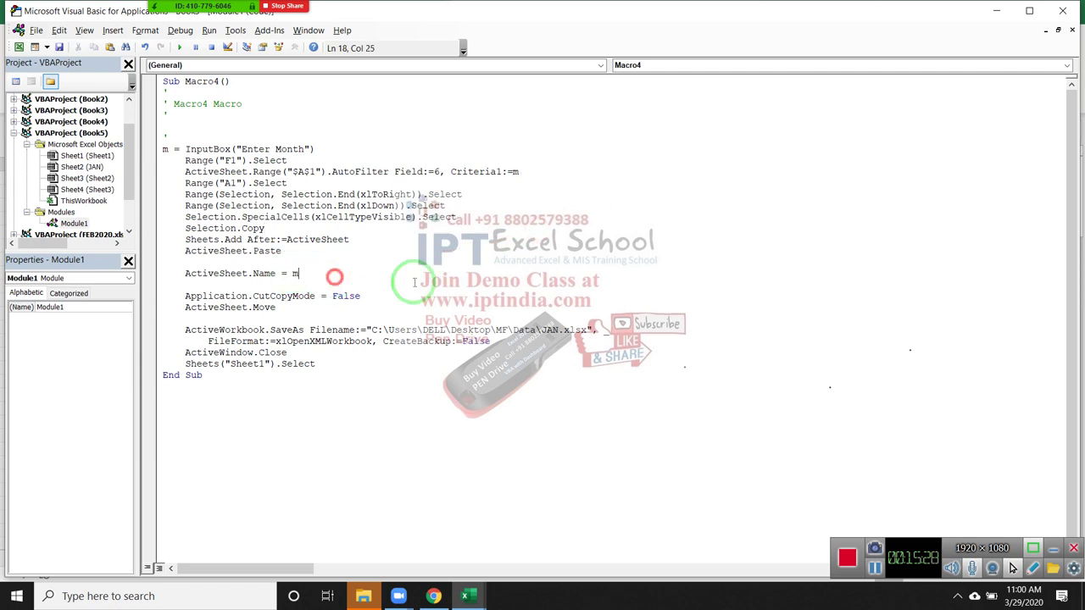
# Step: Change the SaveAs file name from JAN to " & m & ".xlsx in the Data folder
pyautogui.doubleClick(549, 330)
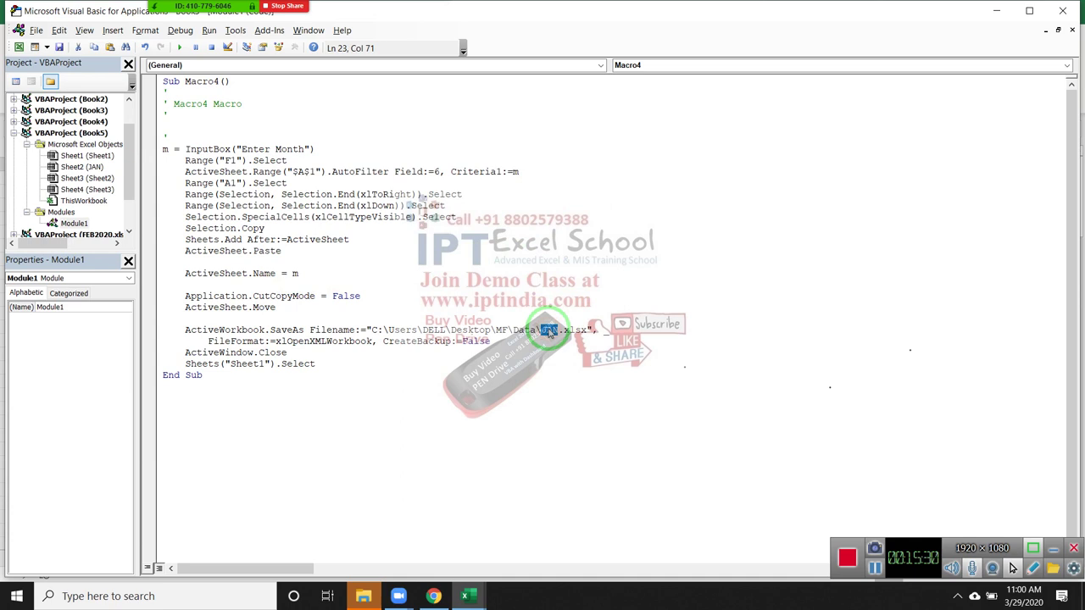
pyautogui.write('m')
pyautogui.write('"')
pyautogui.write(' & m')
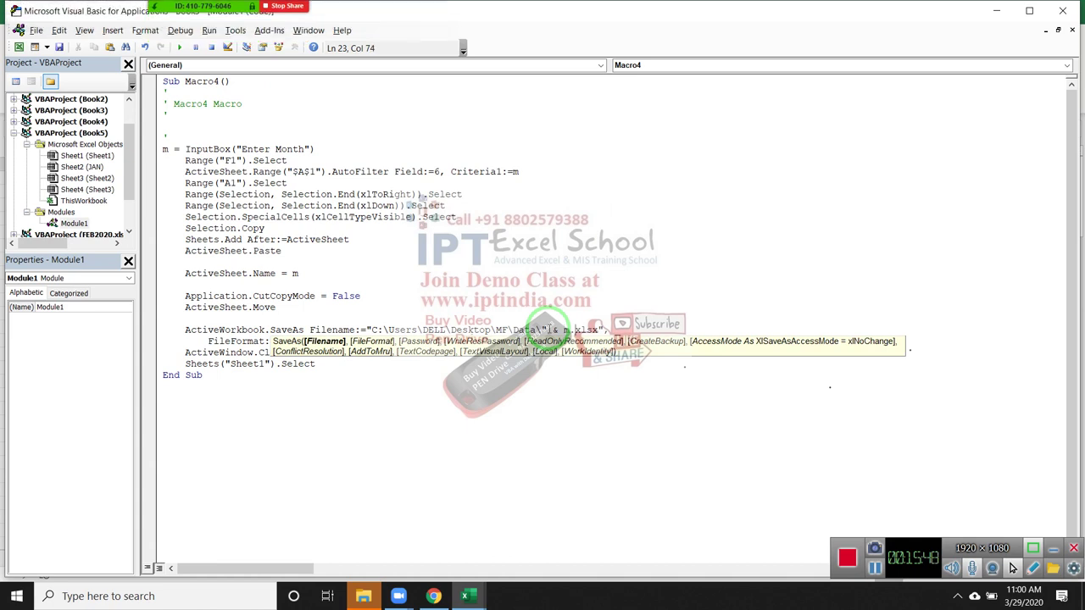
pyautogui.press('Down')
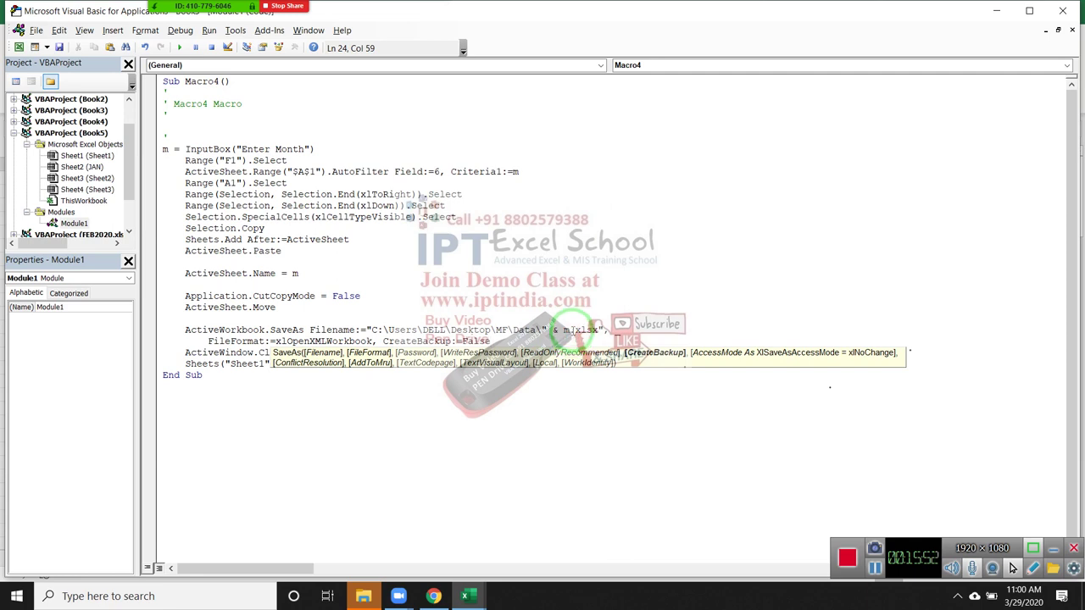
pyautogui.click(572, 329)
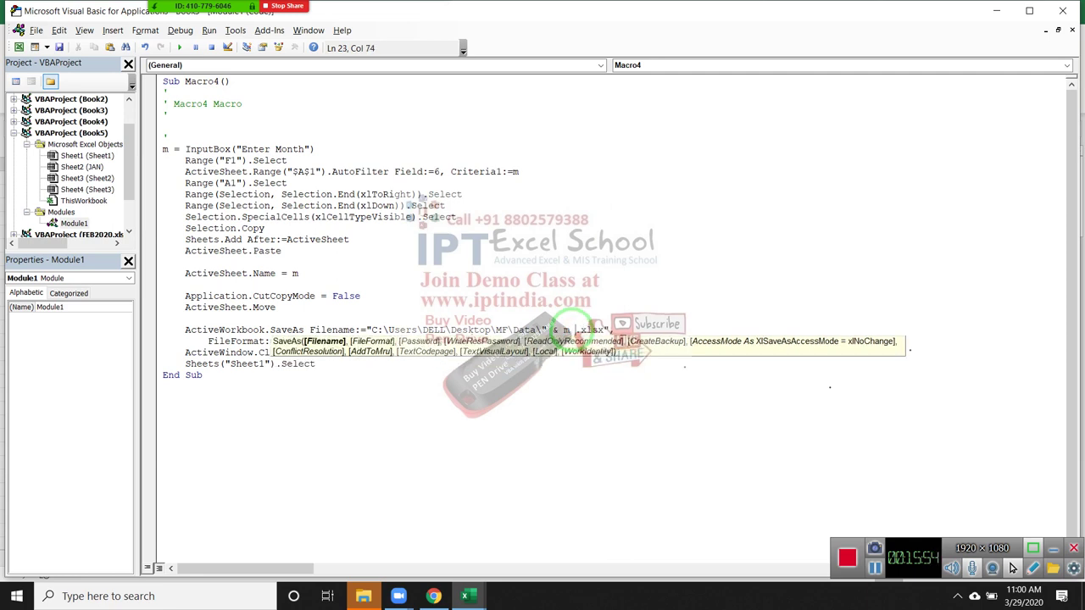
pyautogui.write('&')
pyautogui.write(' "')
pyautogui.click(568, 394)
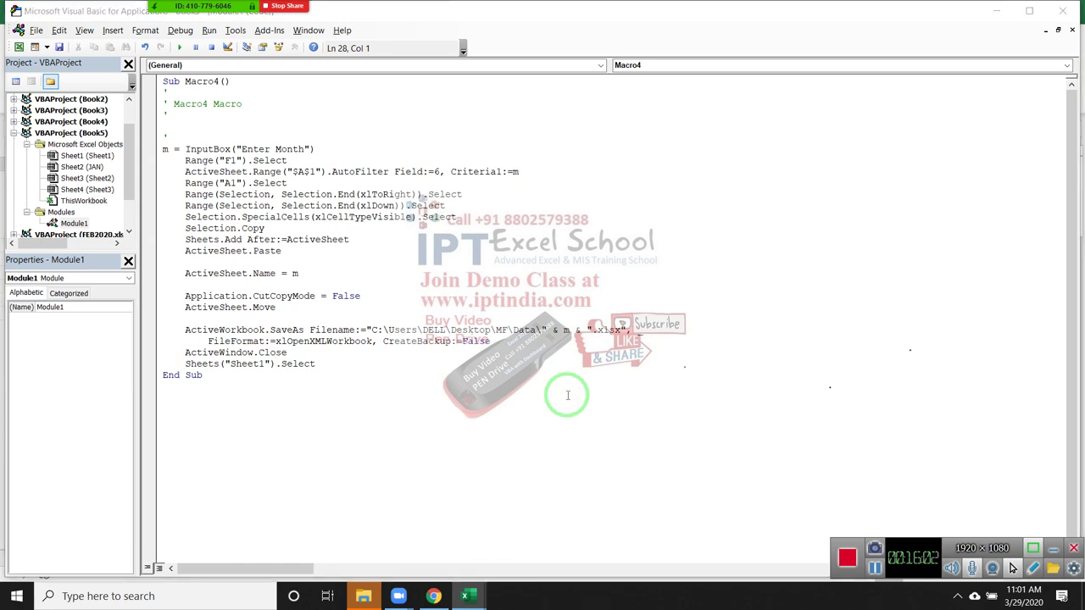
pyautogui.hotkey('alt', 'Tab')
pyautogui.hotkey('alt', 'Tab')
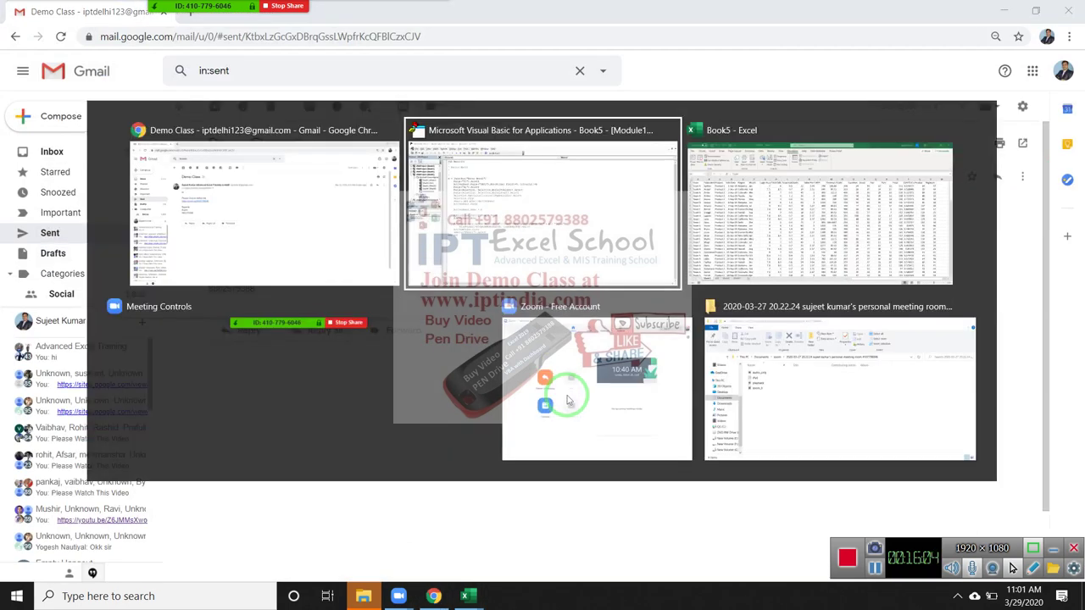
pyautogui.hotkey('alt', 'Tab')
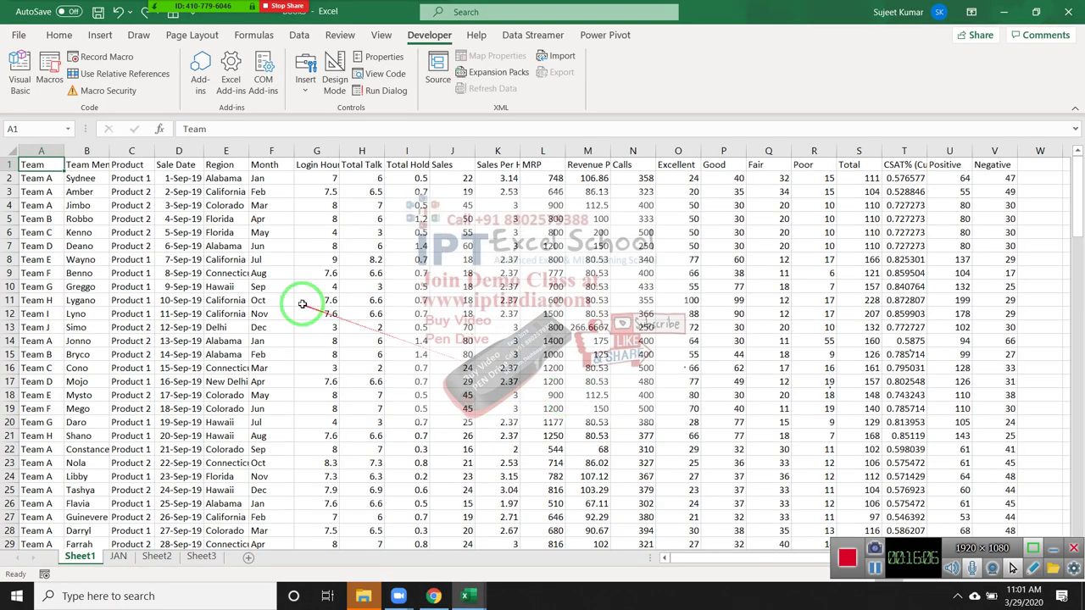
# Step: Open the Macro dialog and run Macro4
pyautogui.click(51, 85)
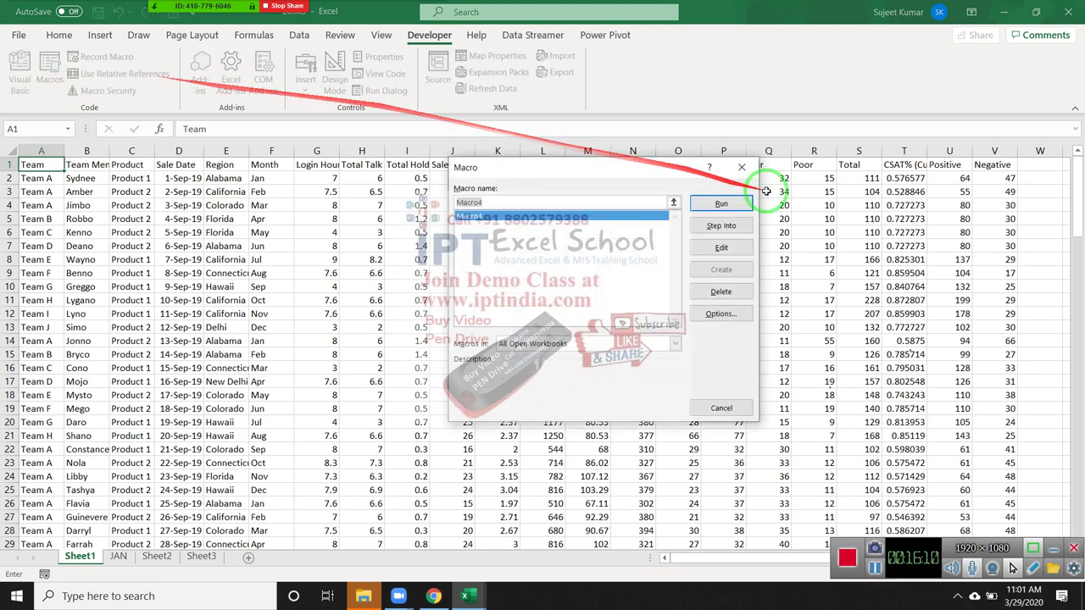
pyautogui.click(721, 202)
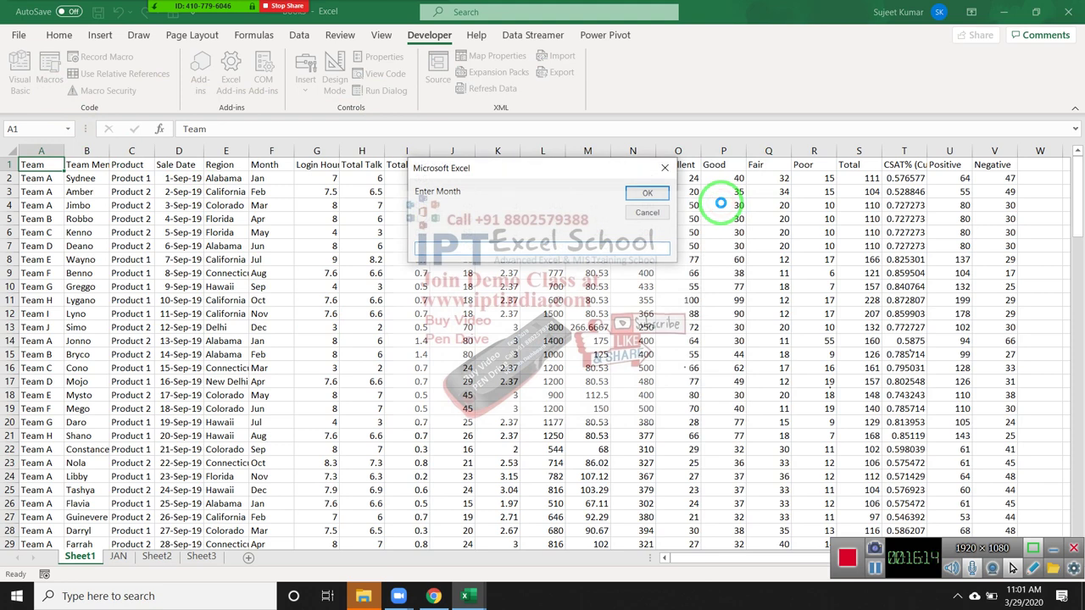
# Step: Enter Jun at the Enter Month prompt to filter the table, then open File Explorer
pyautogui.write('Jun')
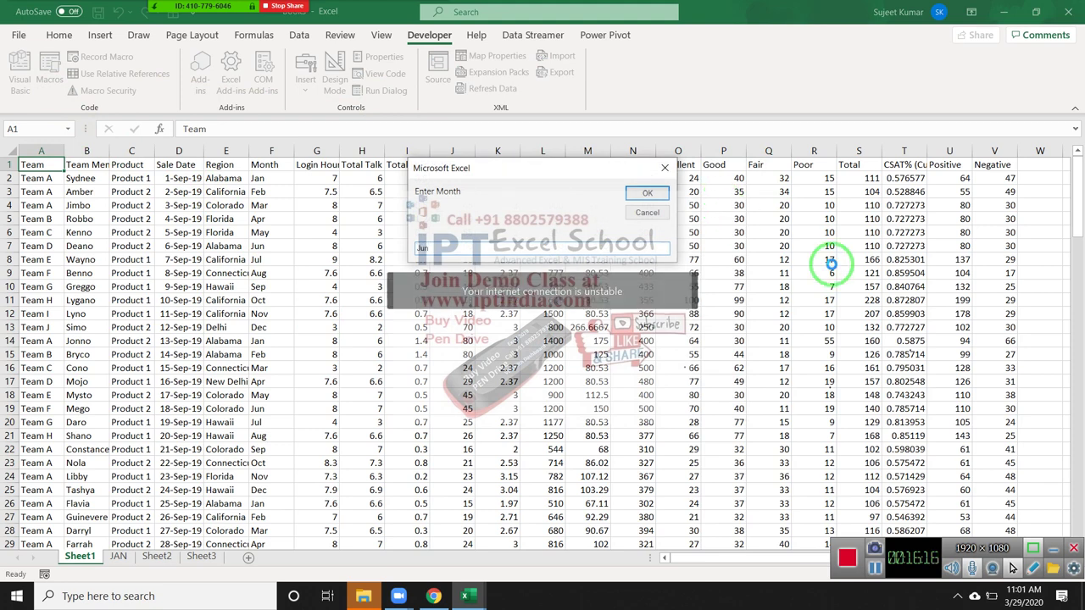
pyautogui.click(646, 194)
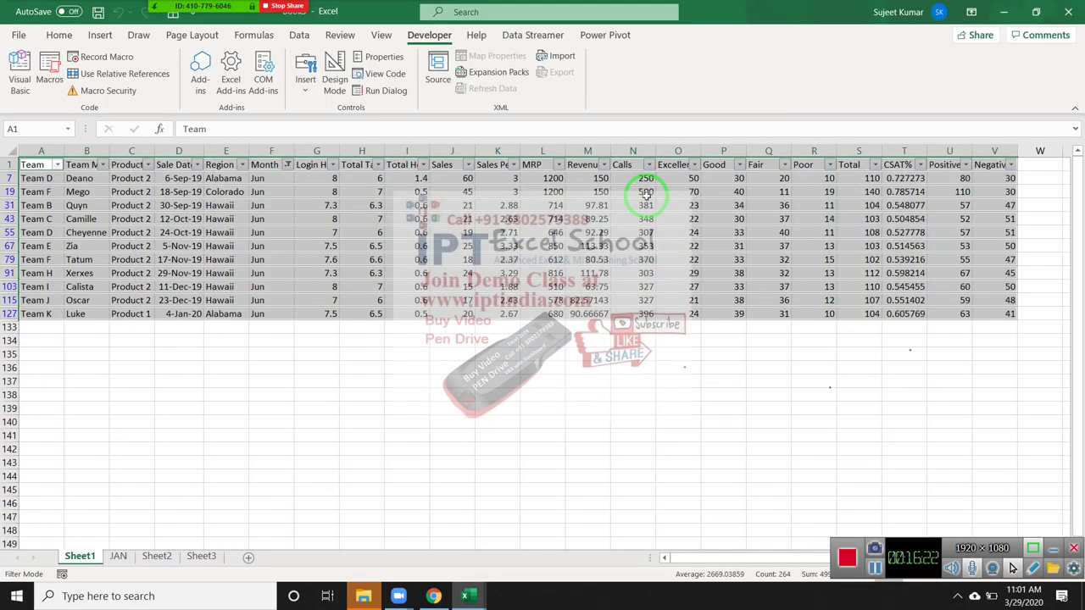
pyautogui.click(363, 596)
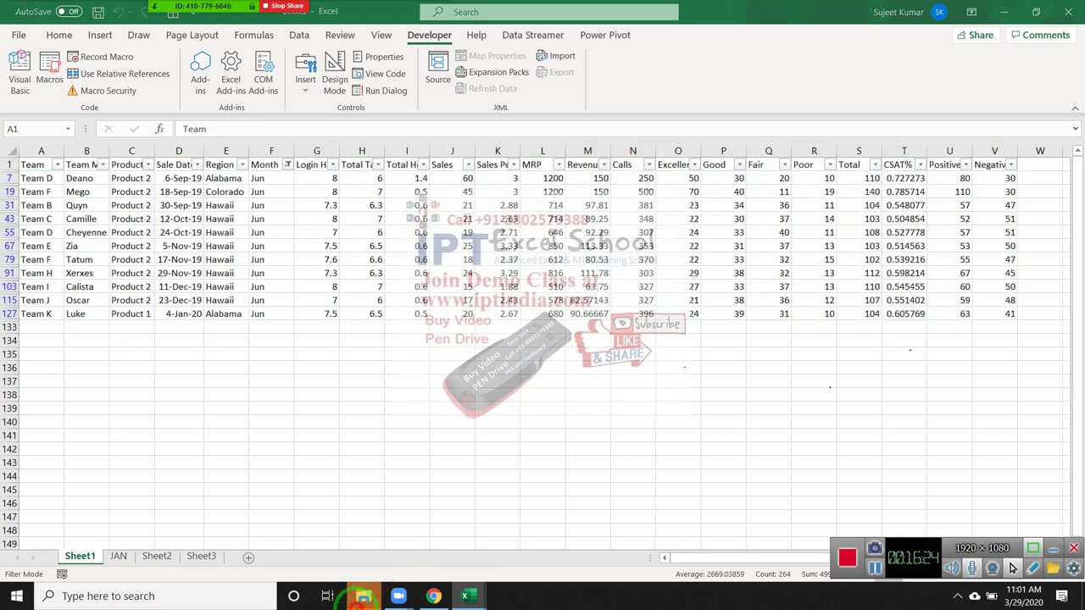
pyautogui.moveTo(113, 339)
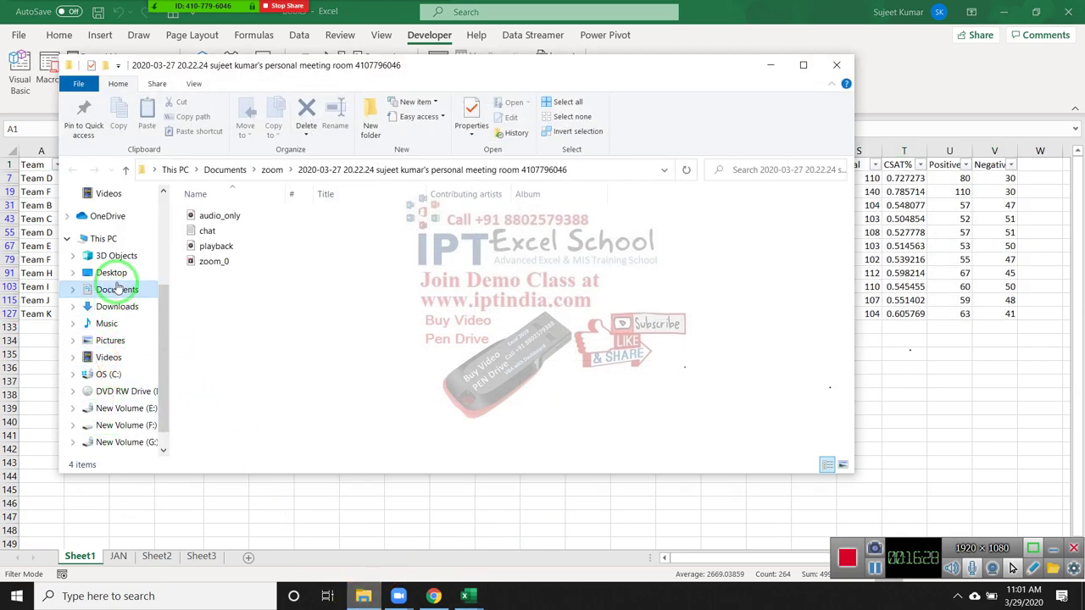
# Step: Browse Desktop > MF > Data to find the saved Jun workbook, then return to the VBA editor
pyautogui.click(114, 273)
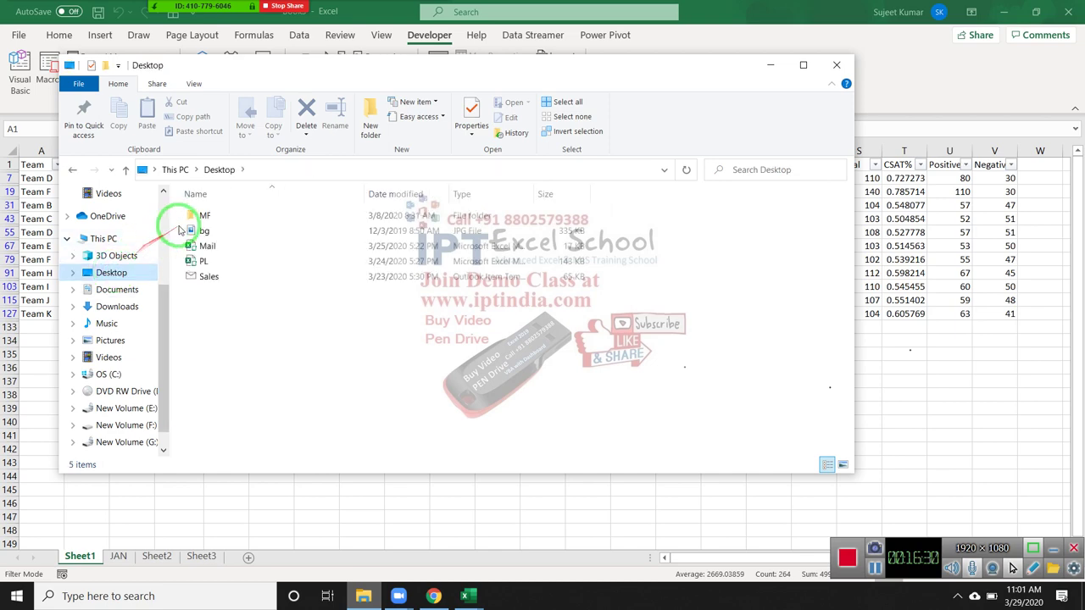
pyautogui.doubleClick(192, 228)
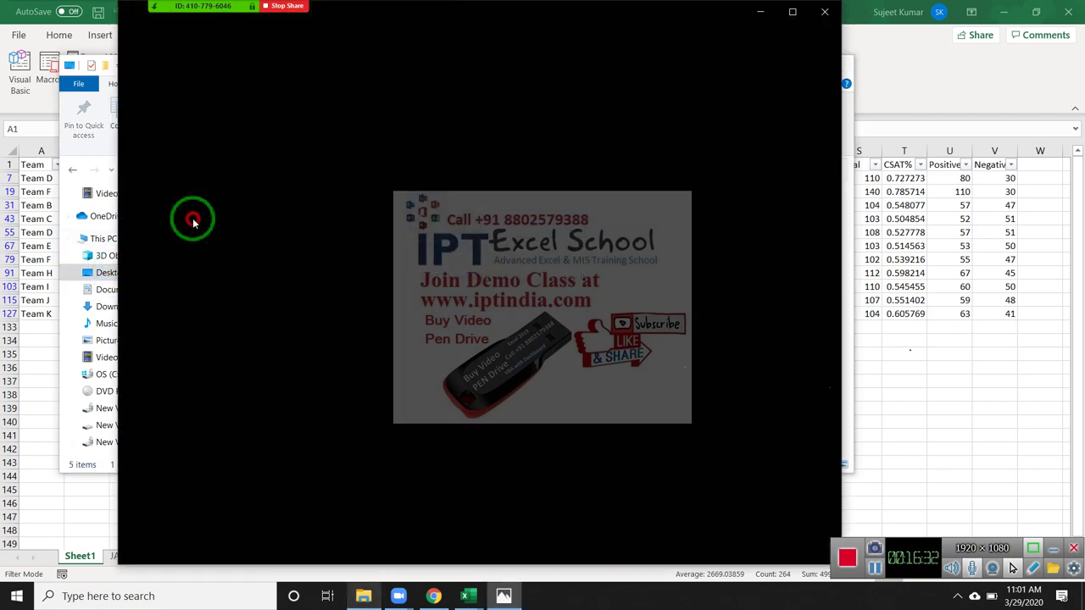
pyautogui.click(823, 11)
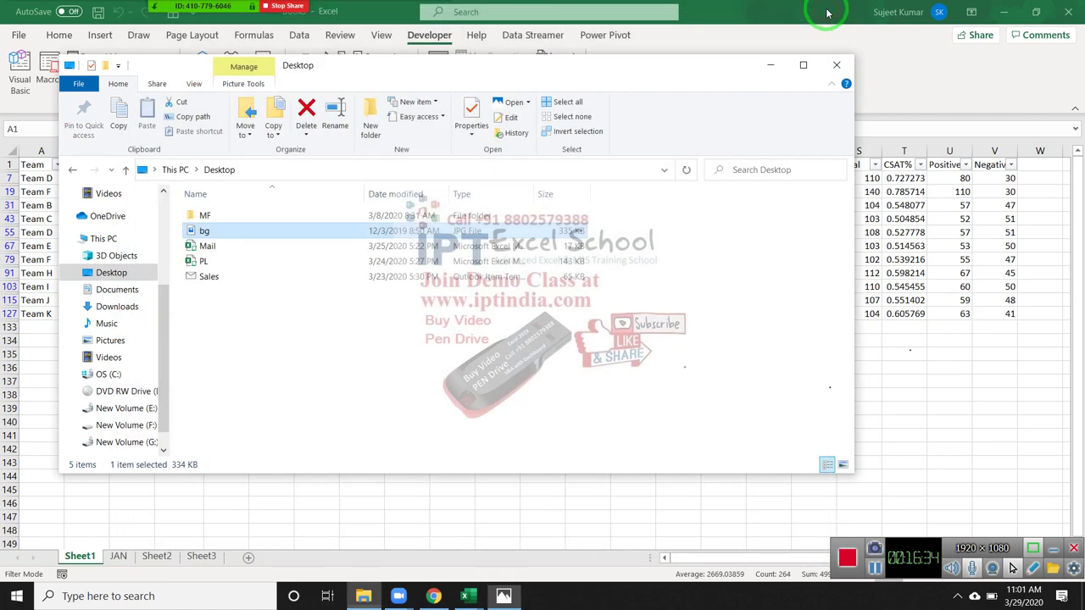
pyautogui.doubleClick(366, 215)
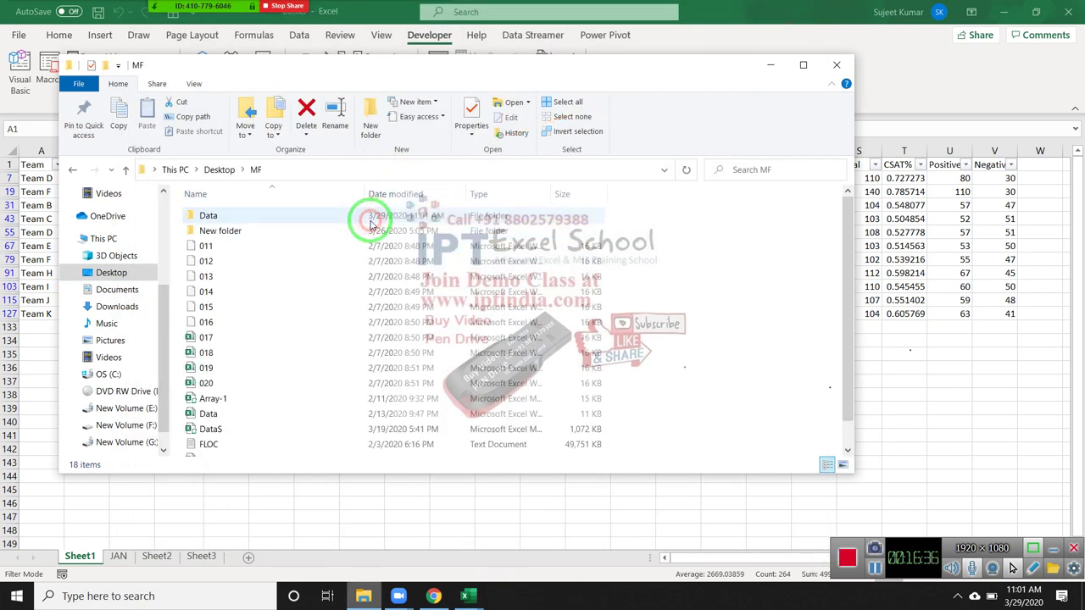
pyautogui.click(292, 365)
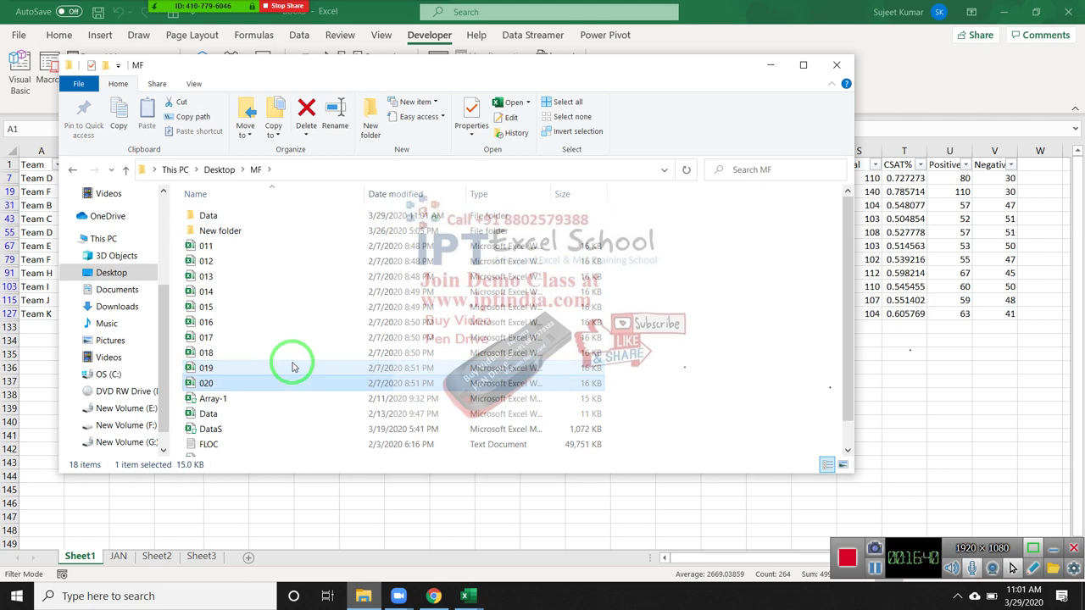
pyautogui.doubleClick(292, 213)
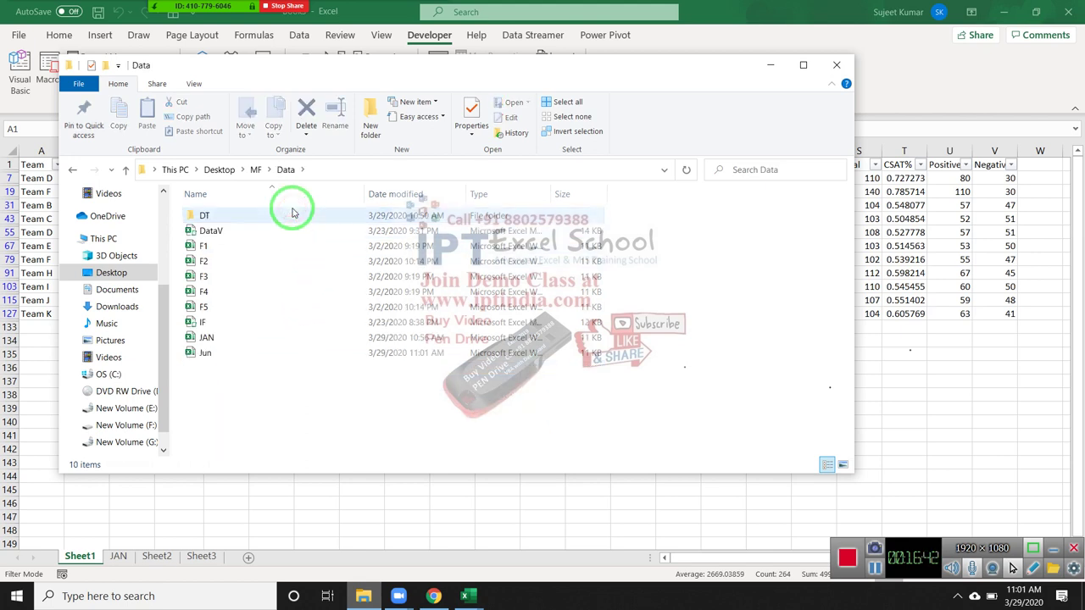
pyautogui.click(260, 357)
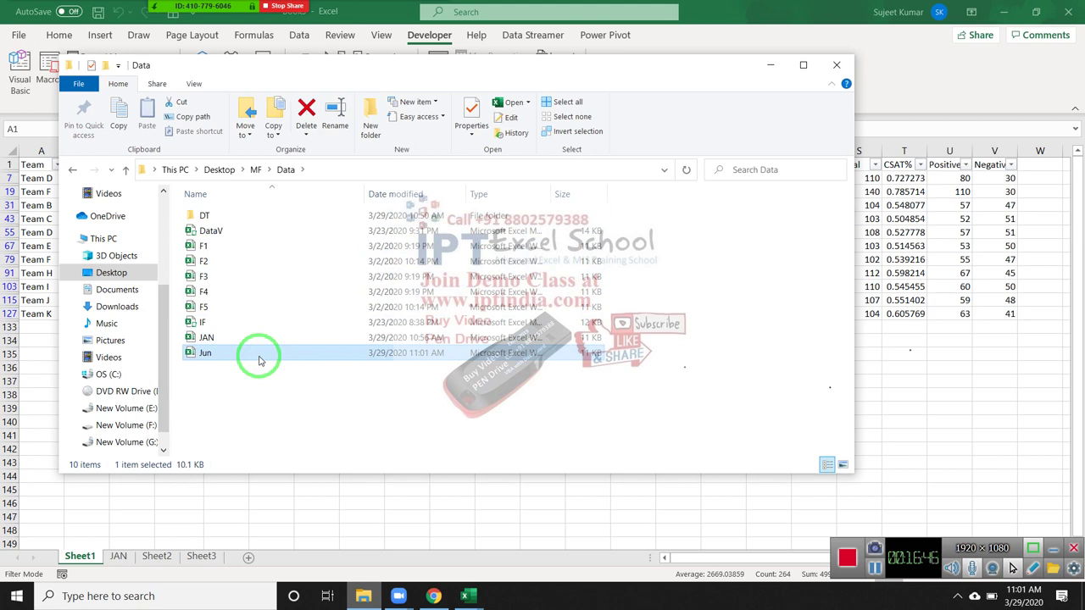
pyautogui.hotkey('alt', 'Tab')
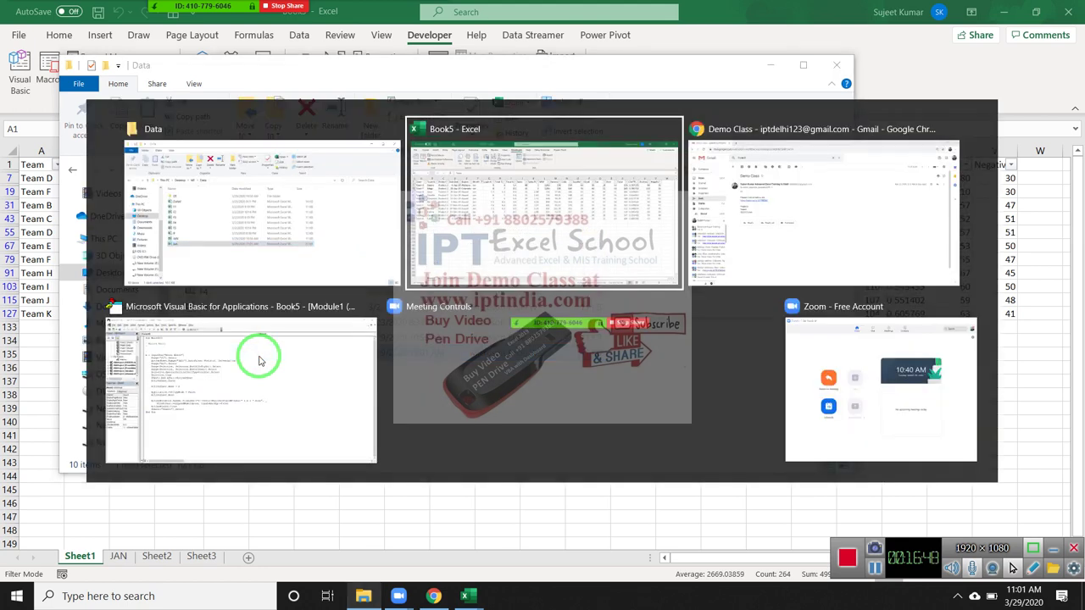
pyautogui.click(259, 360)
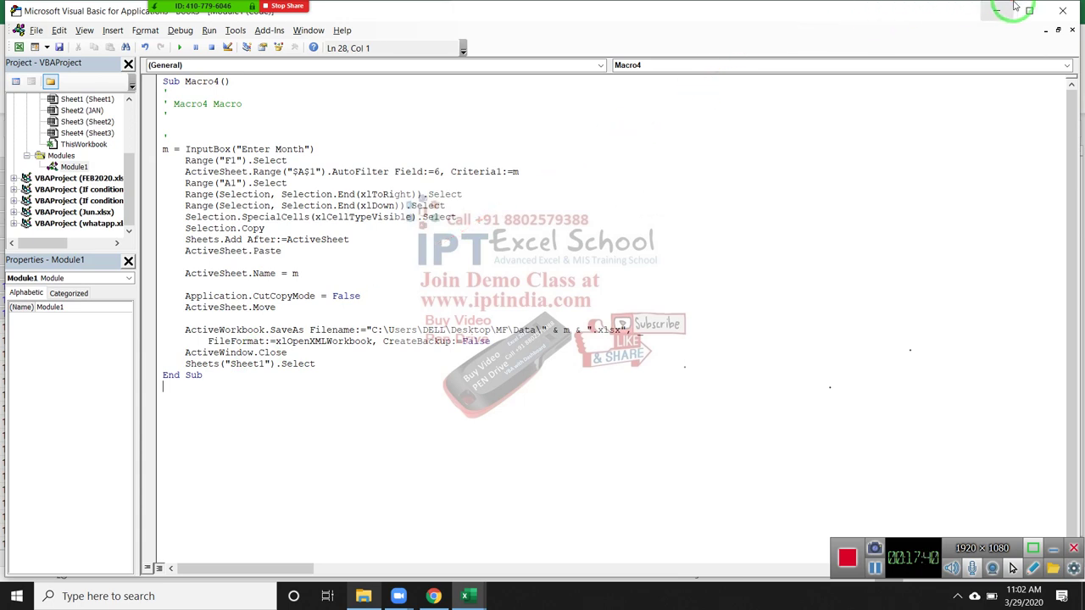
# Step: Close the Visual Basic editor to return to the workbook
pyautogui.click(1064, 11)
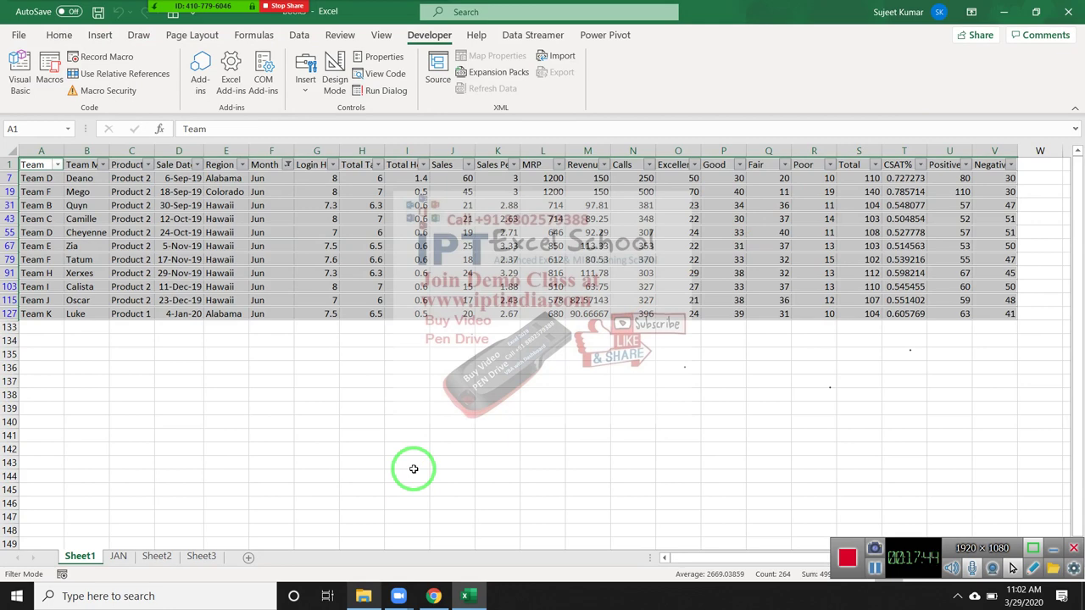
# Step: Remove the month AutoFilter so all team sales rows show again
pyautogui.click(330, 450)
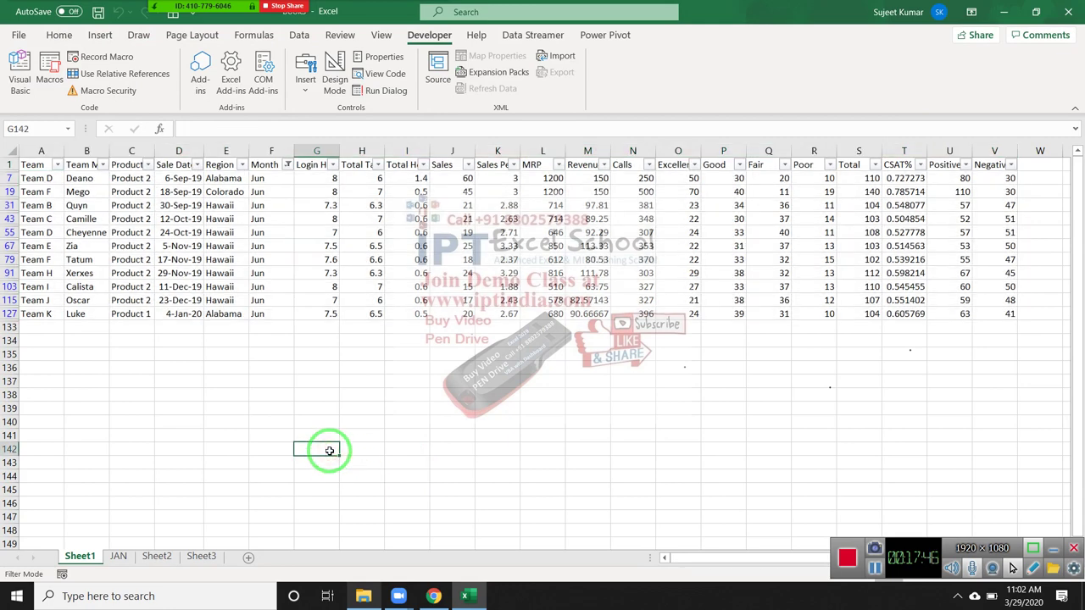
pyautogui.hotkey('ctrl', 'shift', 'l')
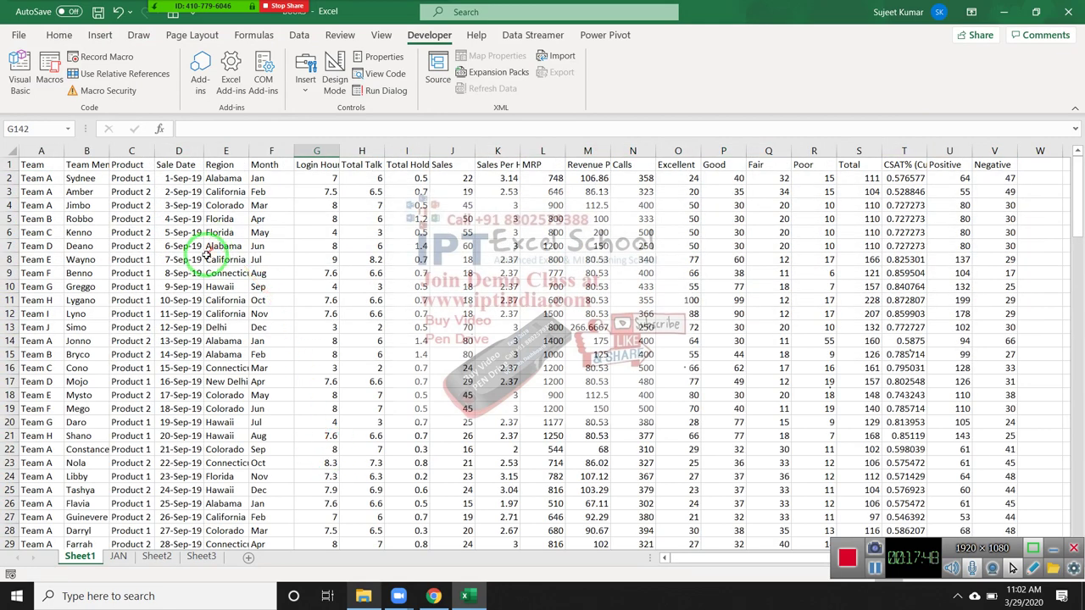
pyautogui.click(206, 256)
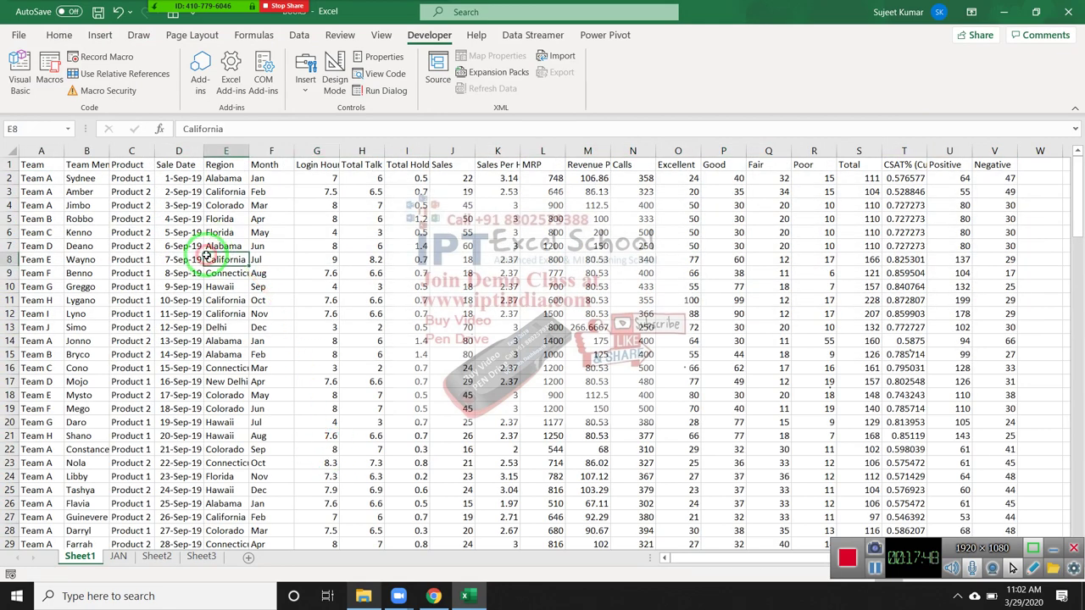
# Step: Give Macro4 the keyboard shortcut Ctrl+Shift+Q and close the Macro dialog
pyautogui.click(50, 82)
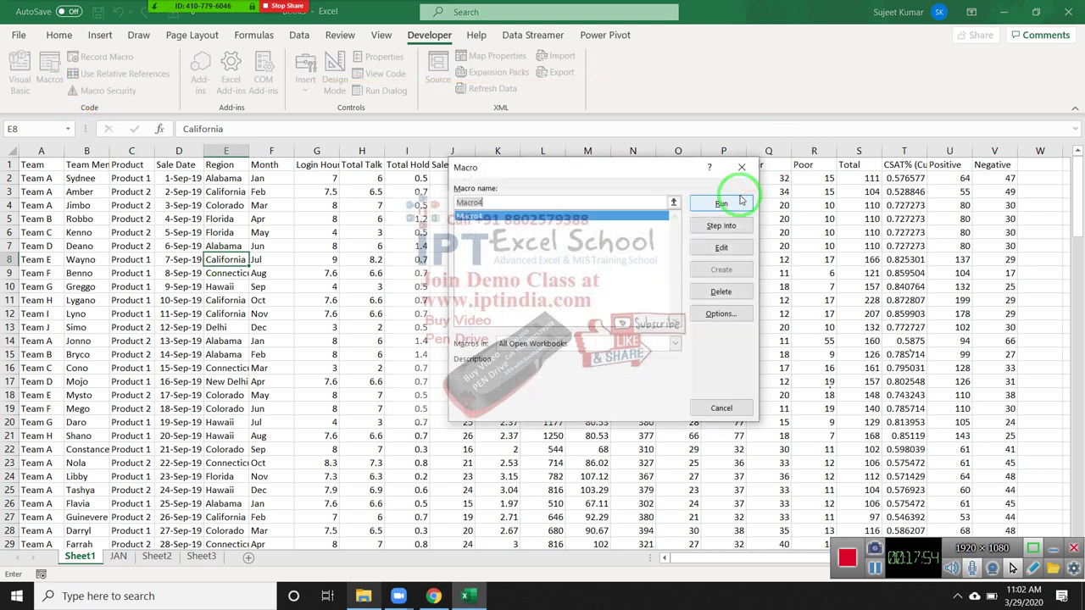
pyautogui.click(720, 313)
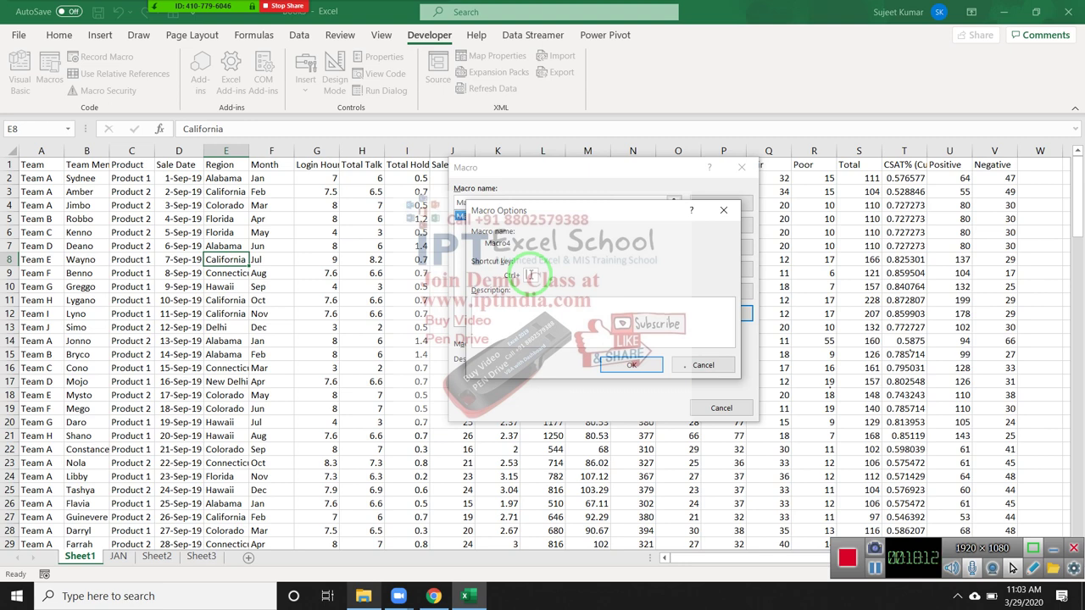
pyautogui.write('Q')
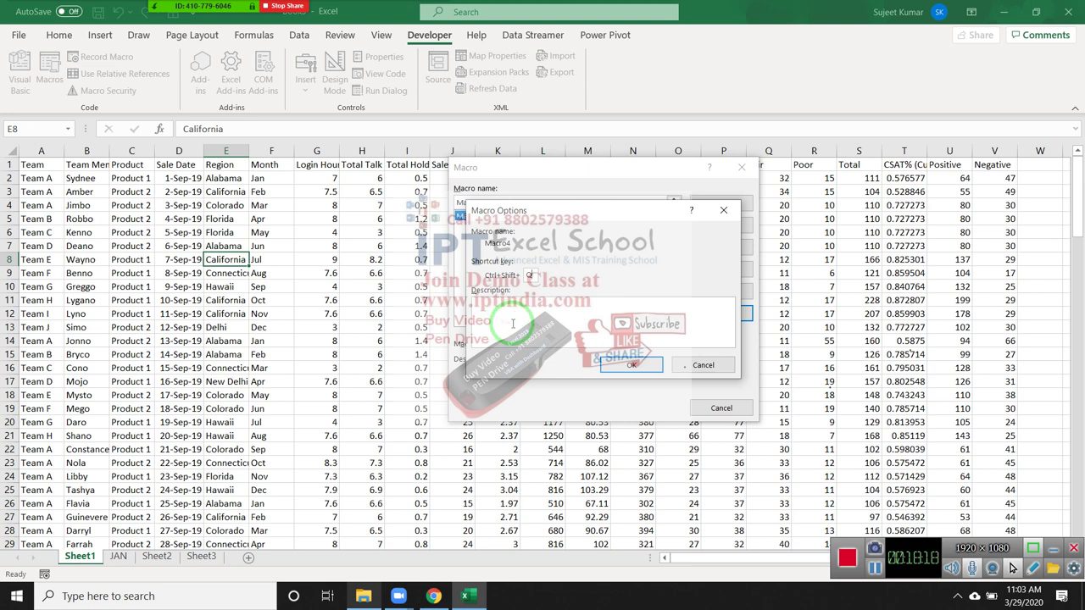
pyautogui.click(630, 364)
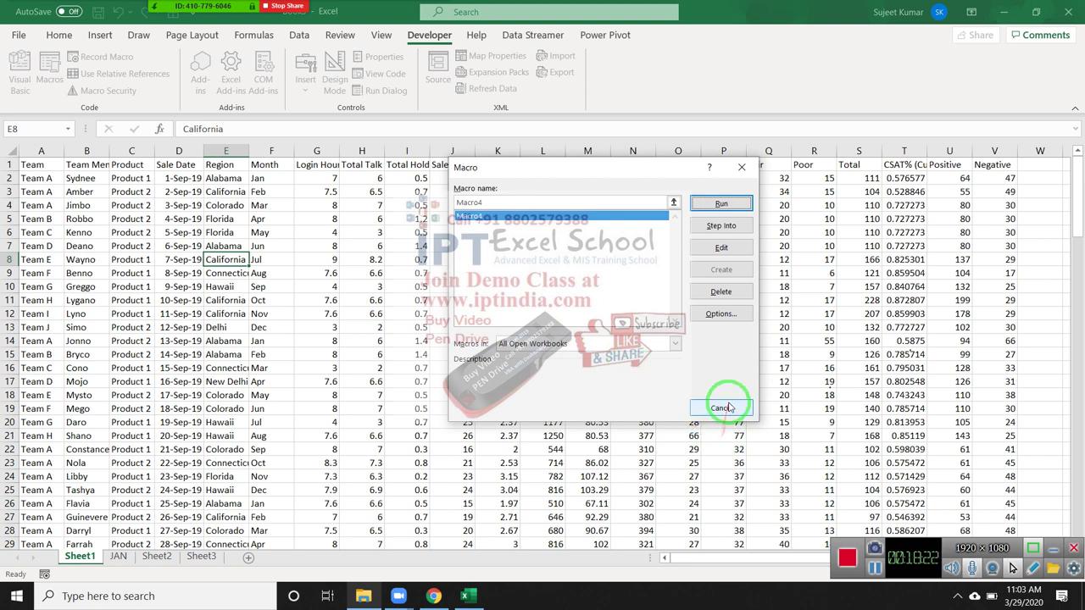
pyautogui.moveTo(726, 404); pyautogui.dragTo(763, 239)
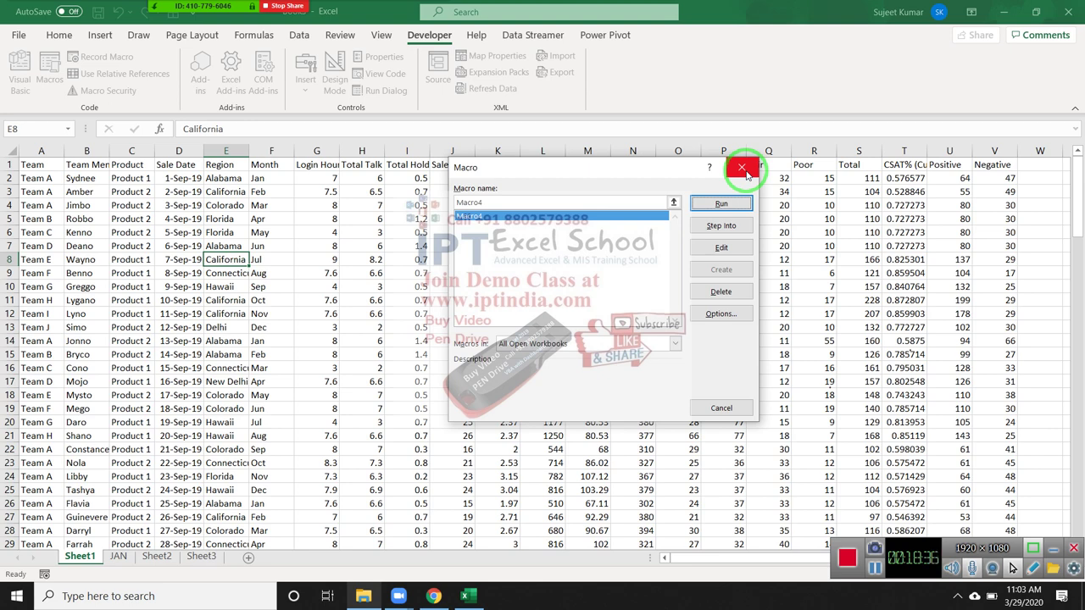
pyautogui.click(746, 173)
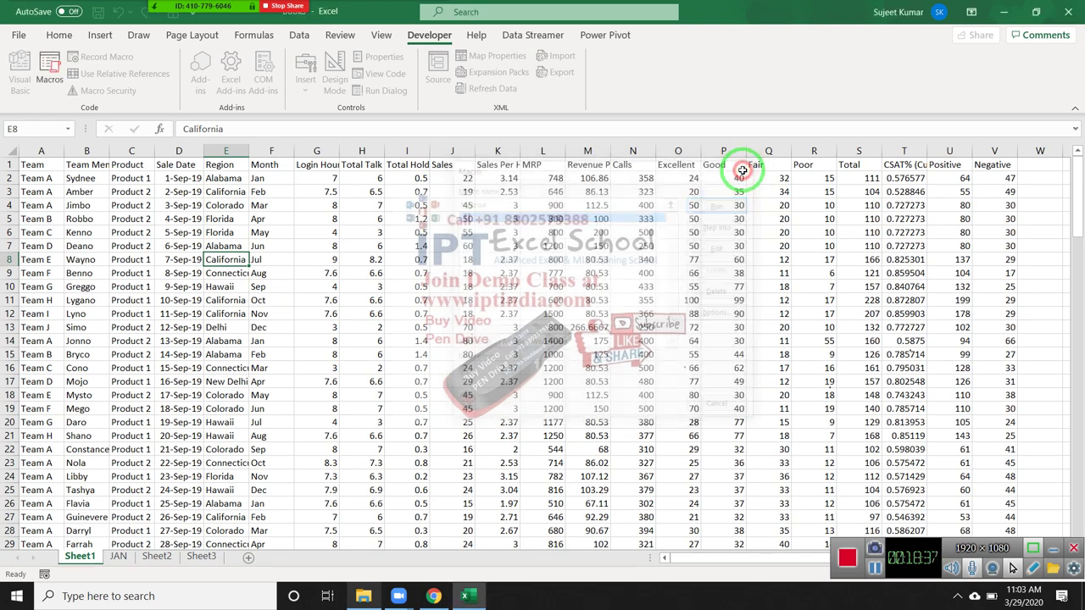
# Step: Draw a form-control button in column X near row 4 and assign Macro4 to it
pyautogui.click(957, 178)
pyautogui.press('Right')
pyautogui.press('Right')
pyautogui.press('Right')
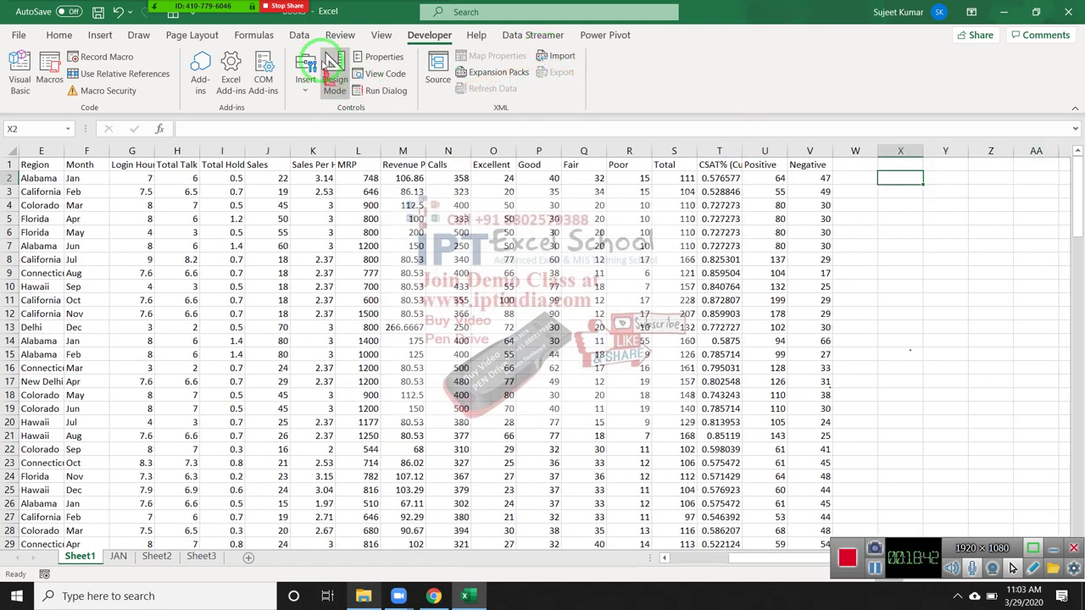
pyautogui.click(304, 92)
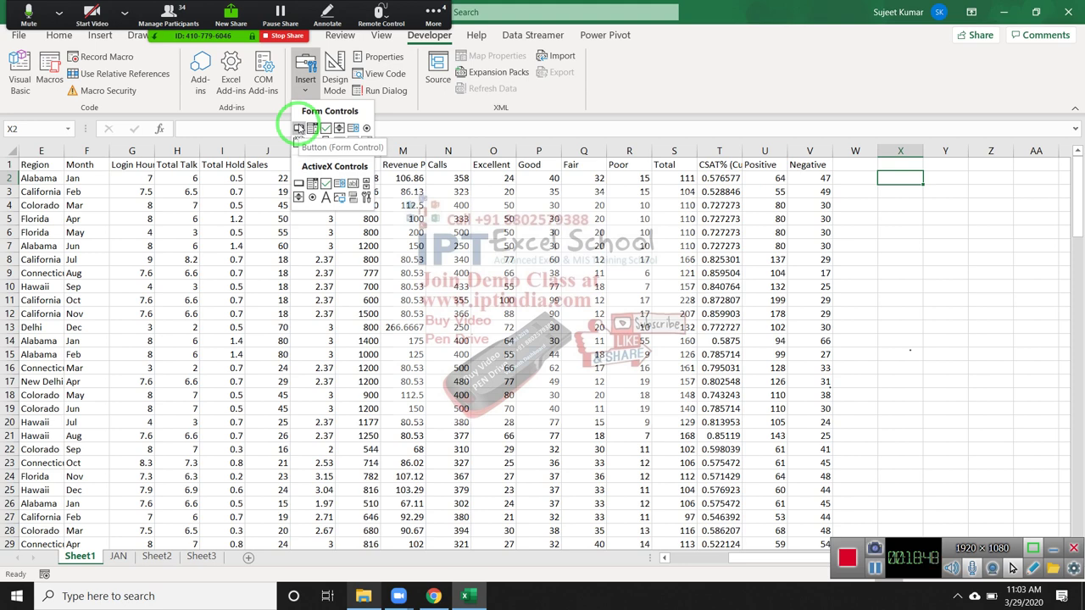
pyautogui.click(298, 128)
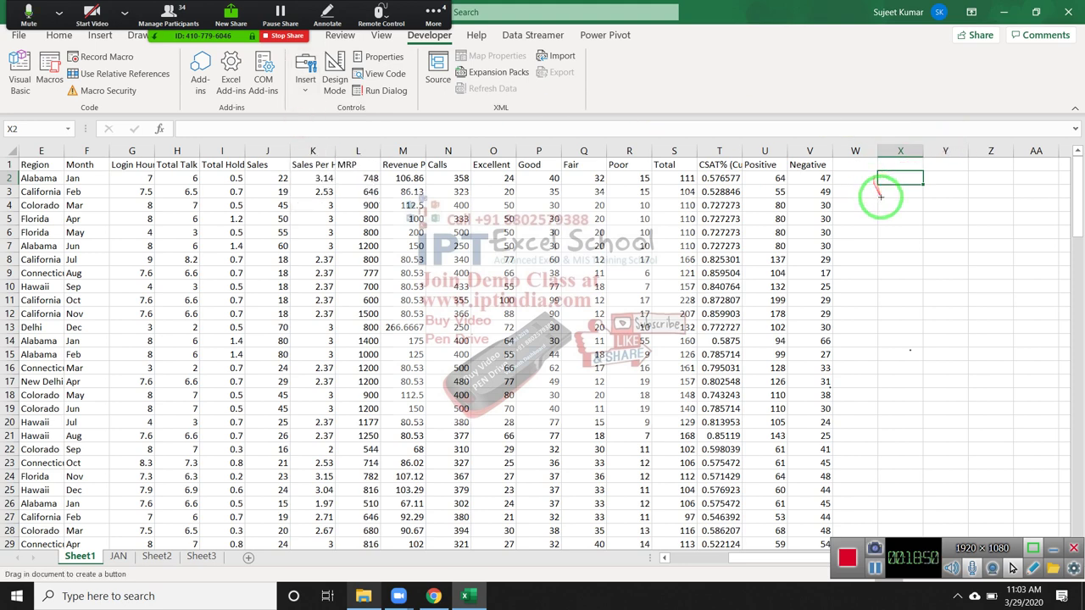
pyautogui.moveTo(881, 198); pyautogui.dragTo(961, 221)
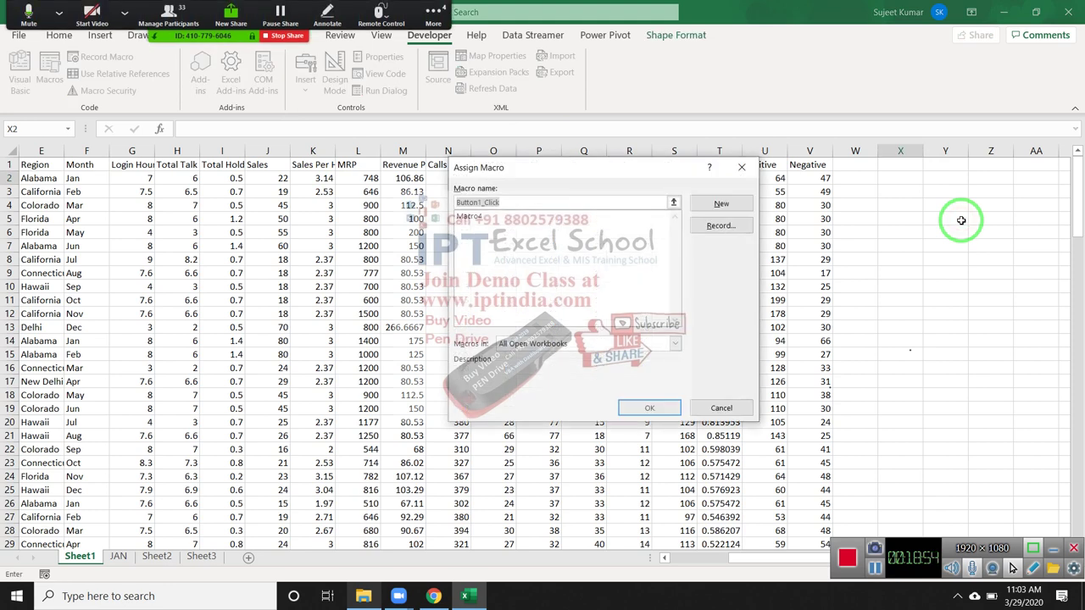
pyautogui.click(475, 216)
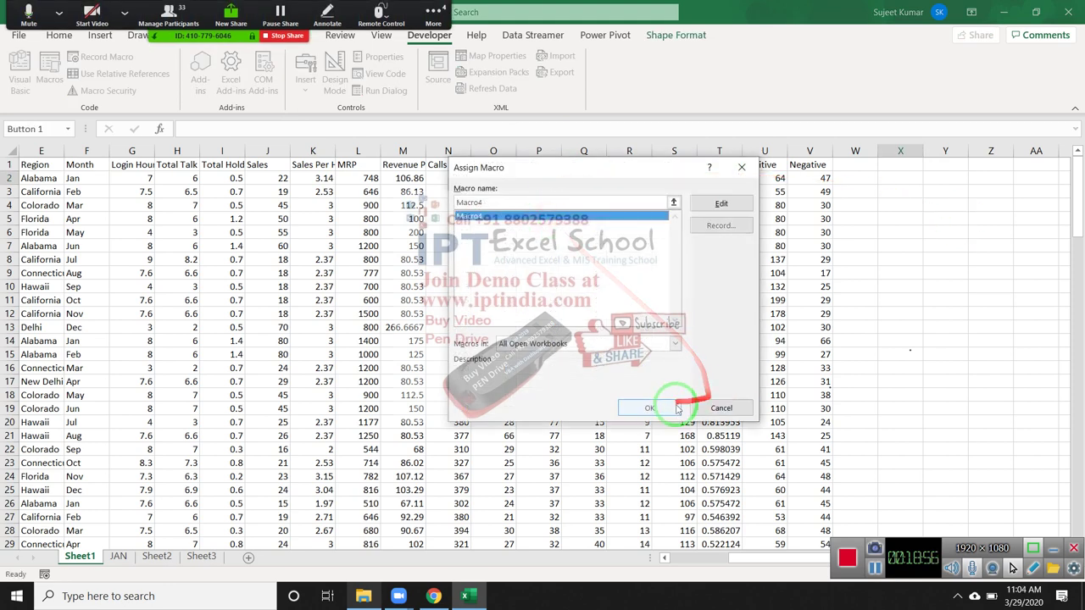
pyautogui.click(649, 408)
pyautogui.click(898, 313)
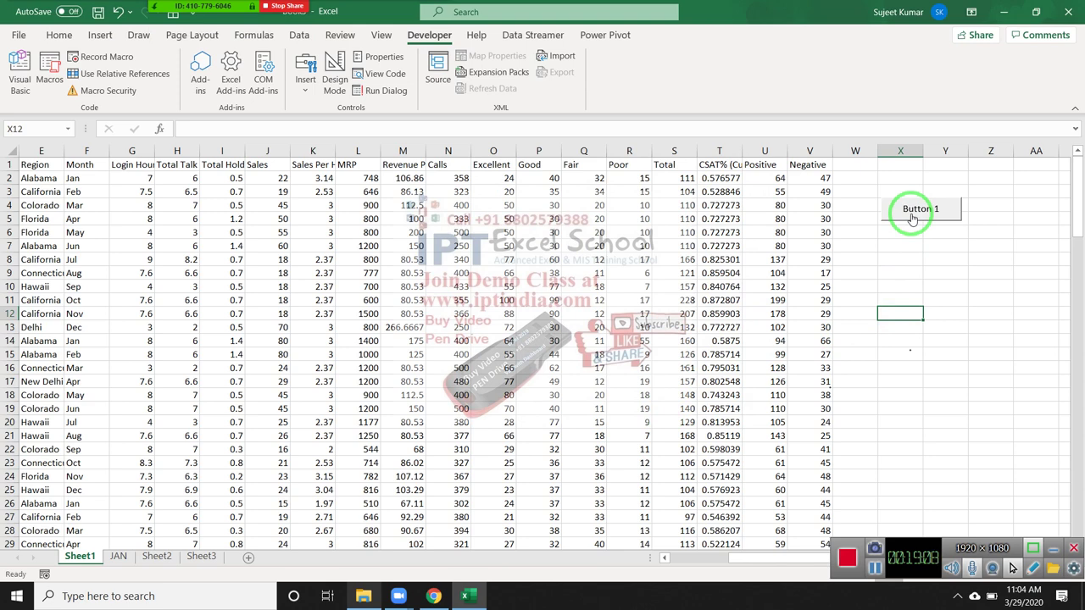
pyautogui.click(902, 260)
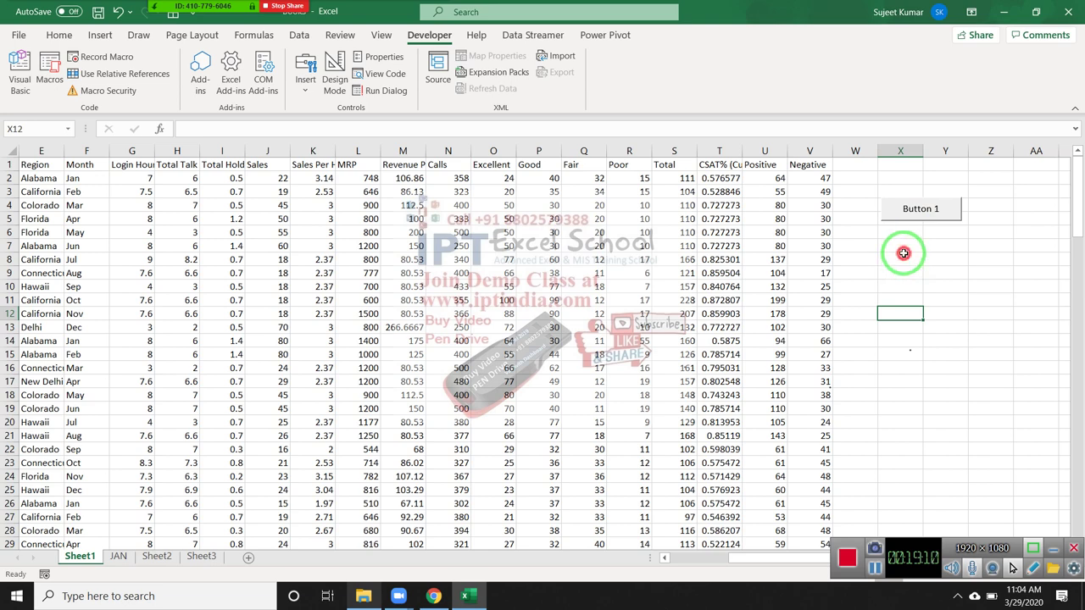
# Step: Draw an ActiveX CommandButton1 below Button 1 whose Click procedure calls Macros1
pyautogui.click(303, 85)
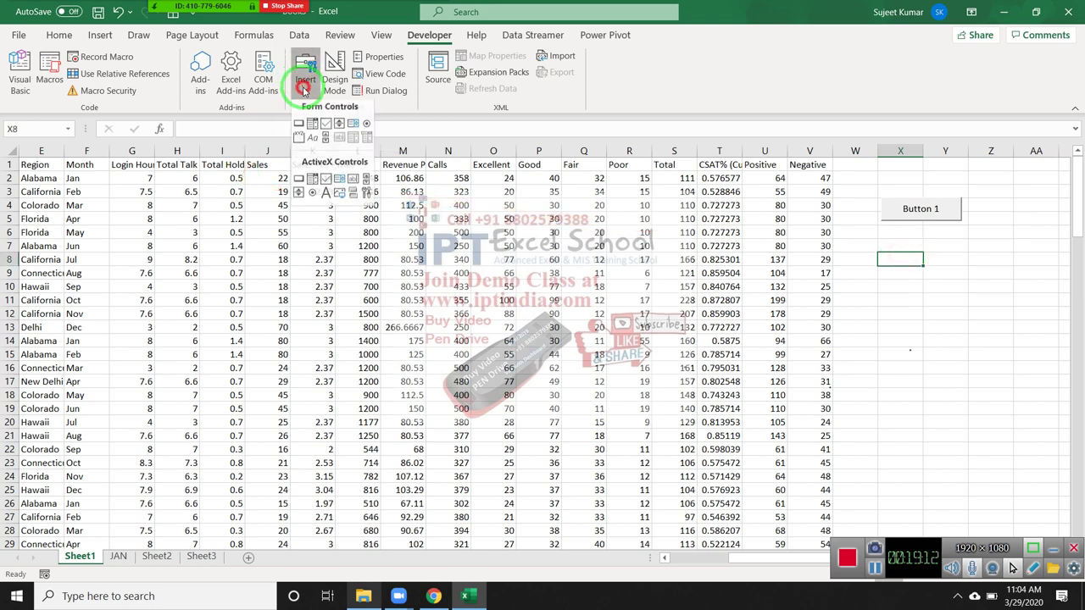
pyautogui.click(299, 184)
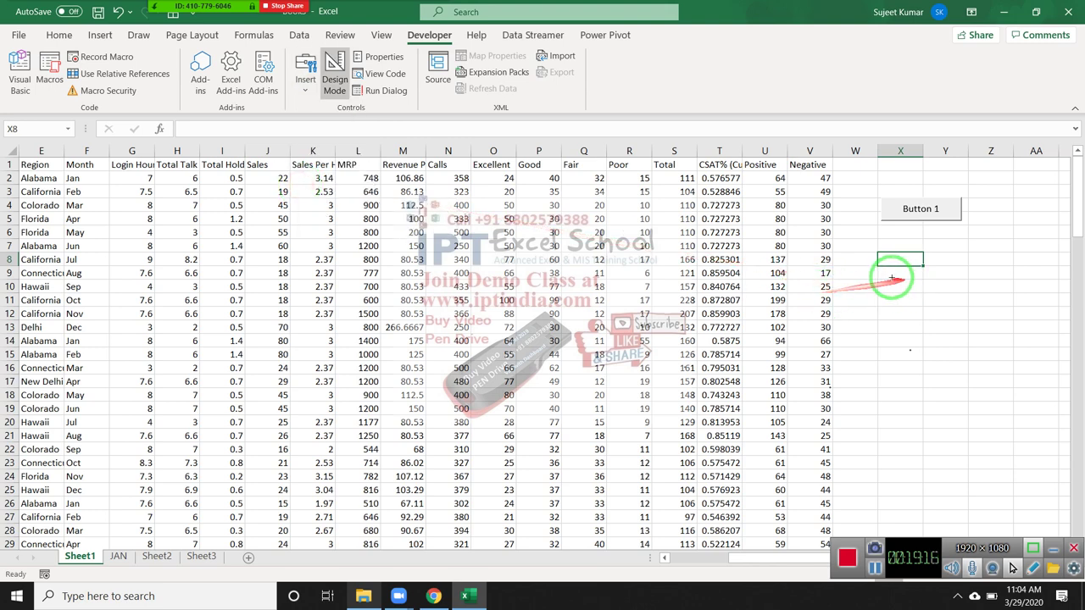
pyautogui.moveTo(888, 273); pyautogui.dragTo(995, 294)
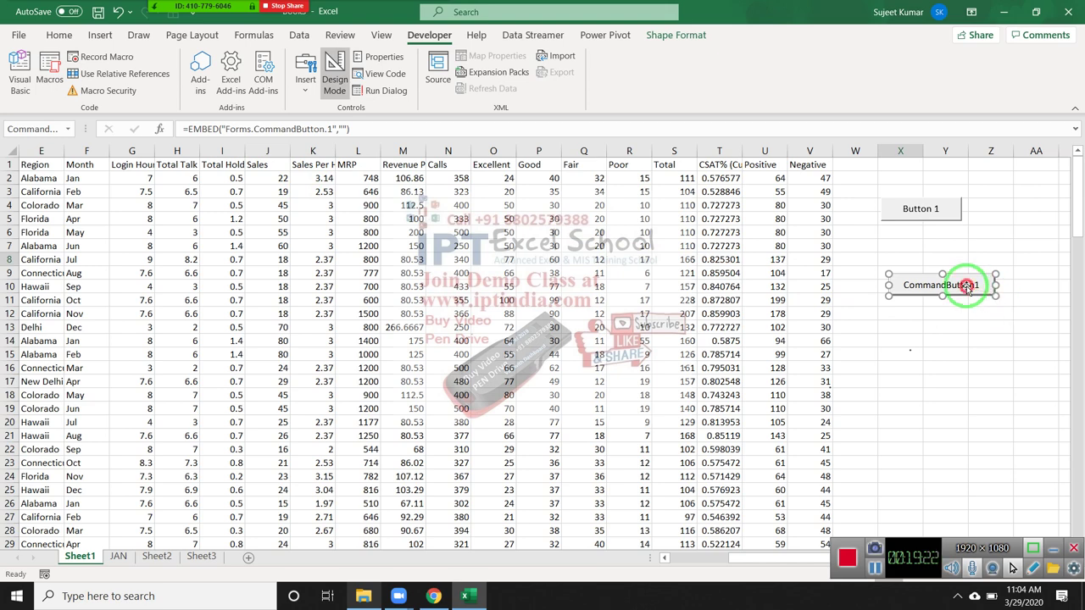
pyautogui.doubleClick(966, 287)
pyautogui.write('Maco')
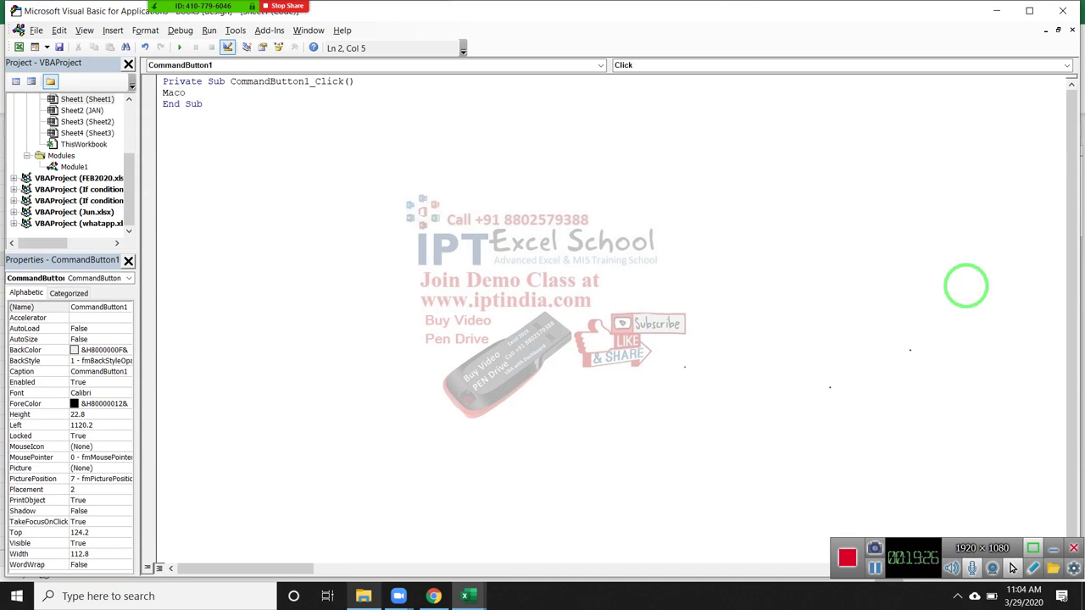
pyautogui.press('BackSpace')
pyautogui.write('ros1')
pyautogui.click(983, 321)
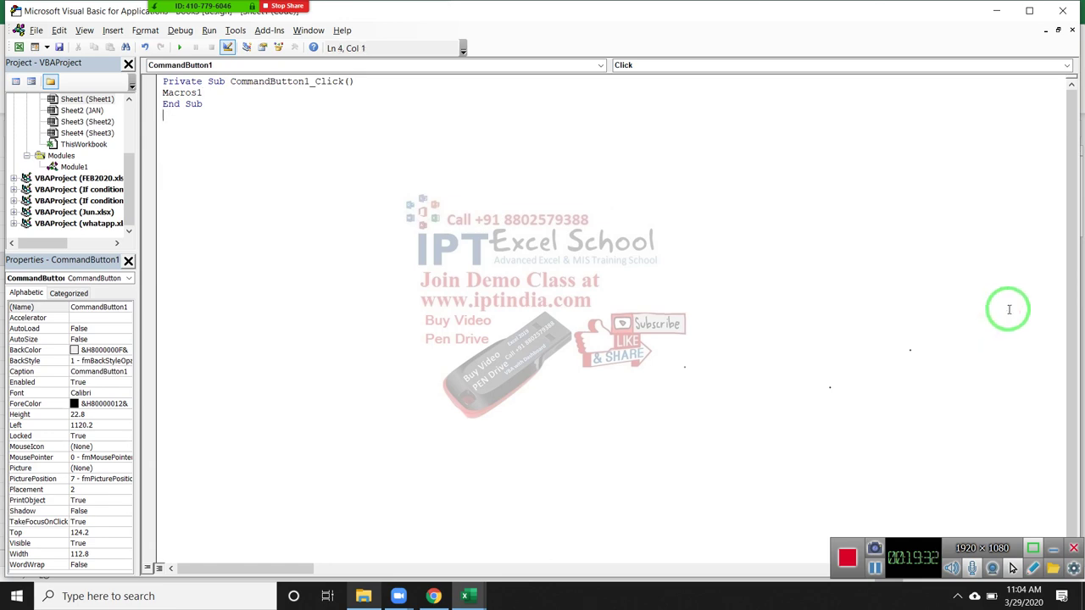
pyautogui.click(1067, 10)
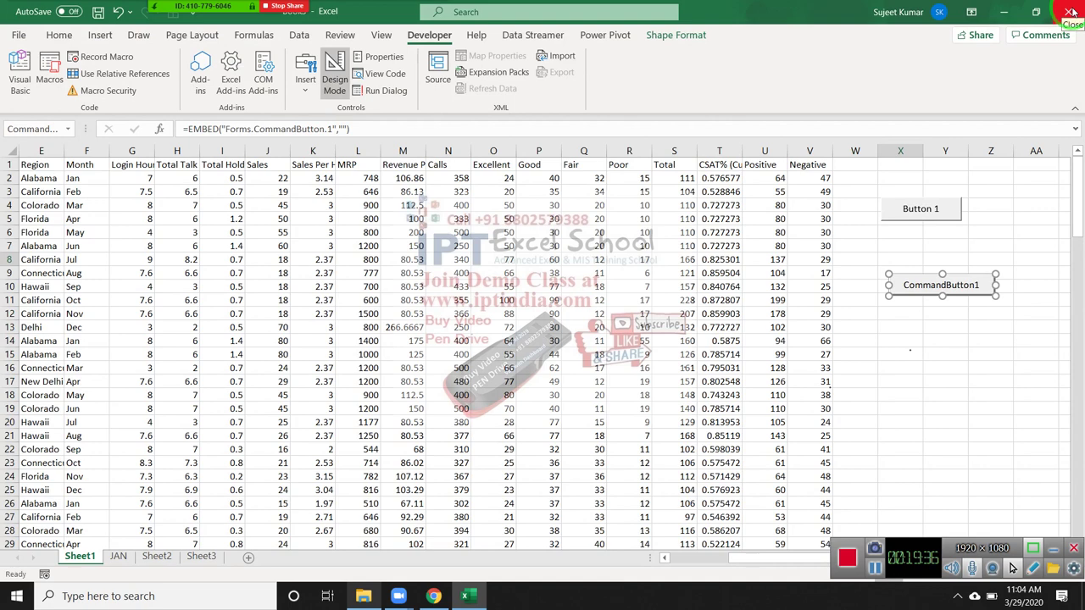
# Step: Draw a rectangle below CommandButton1 and label it 'Run'
pyautogui.click(954, 330)
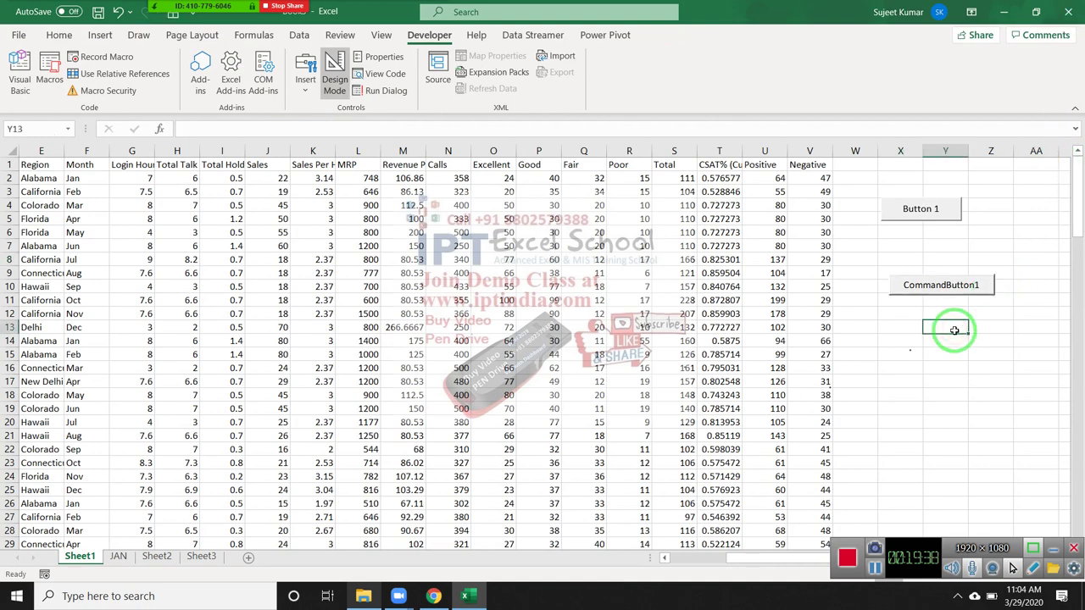
pyautogui.click(102, 35)
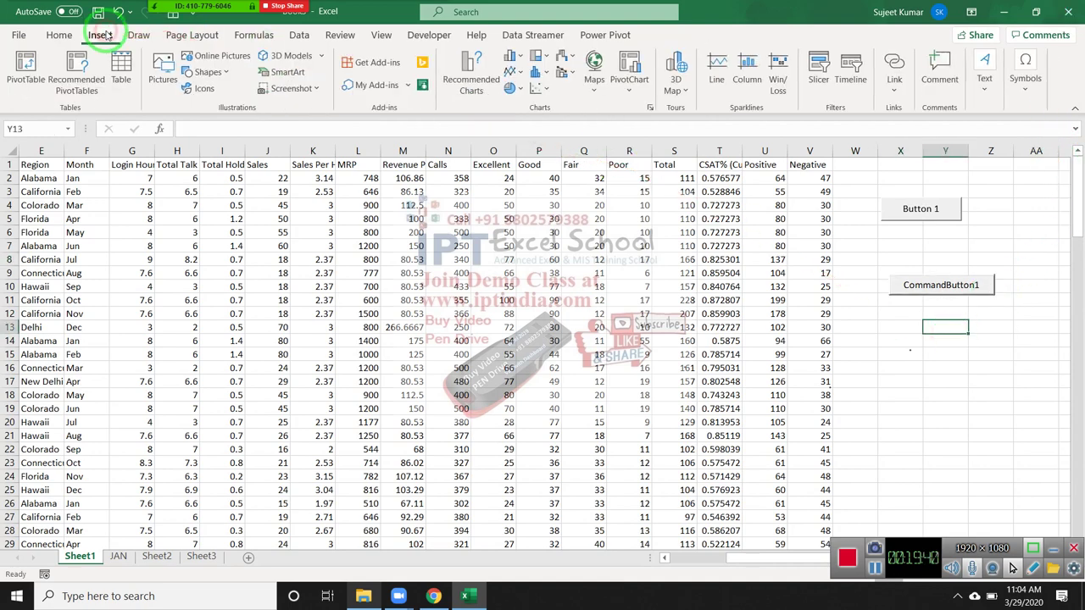
pyautogui.click(210, 72)
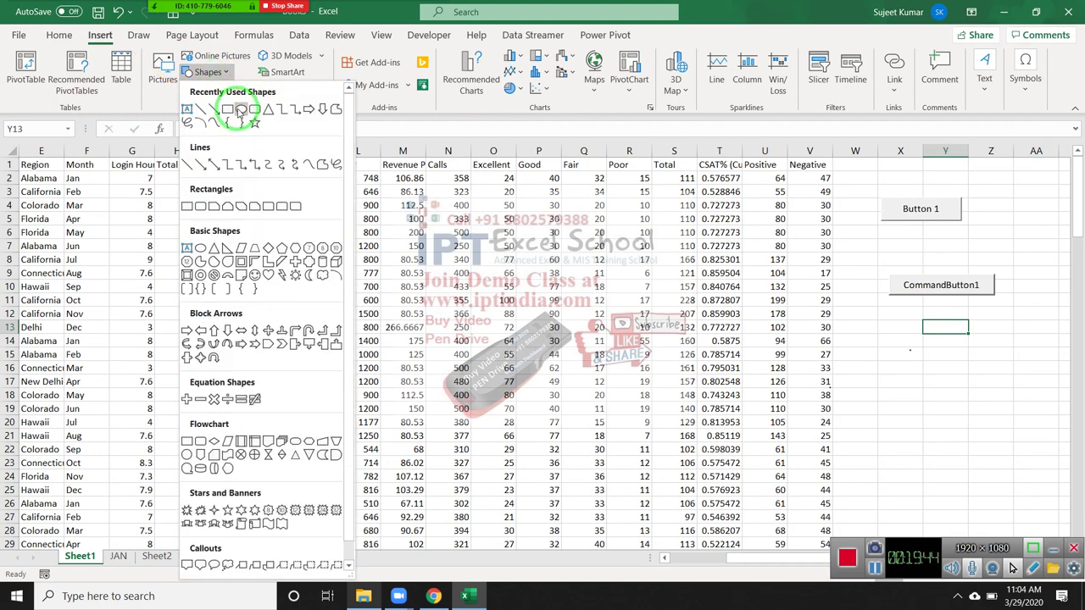
pyautogui.click(241, 110)
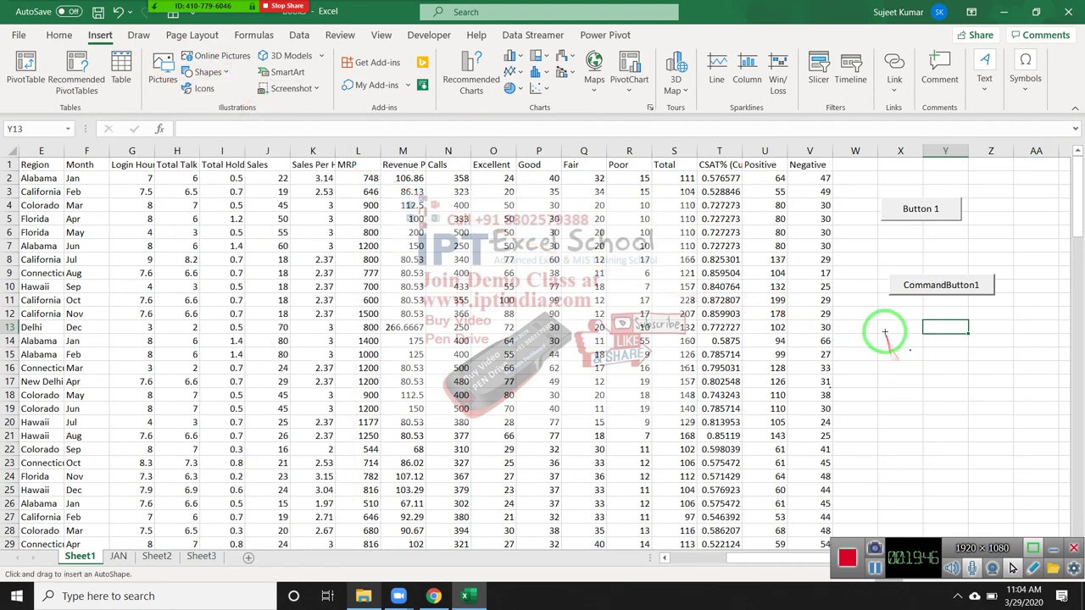
pyautogui.moveTo(885, 331); pyautogui.dragTo(965, 360)
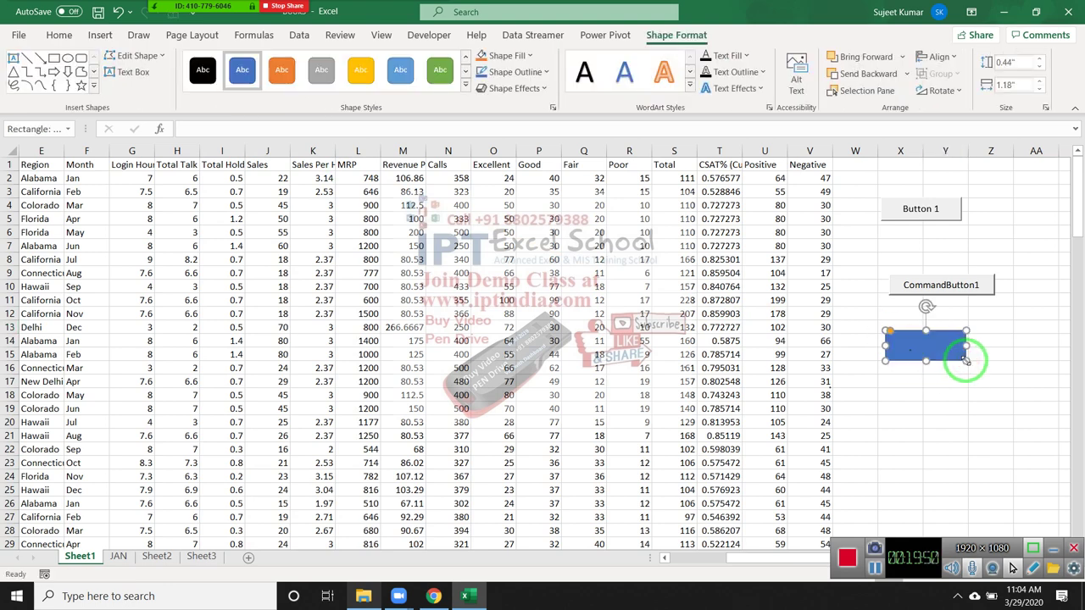
pyautogui.write('Run')
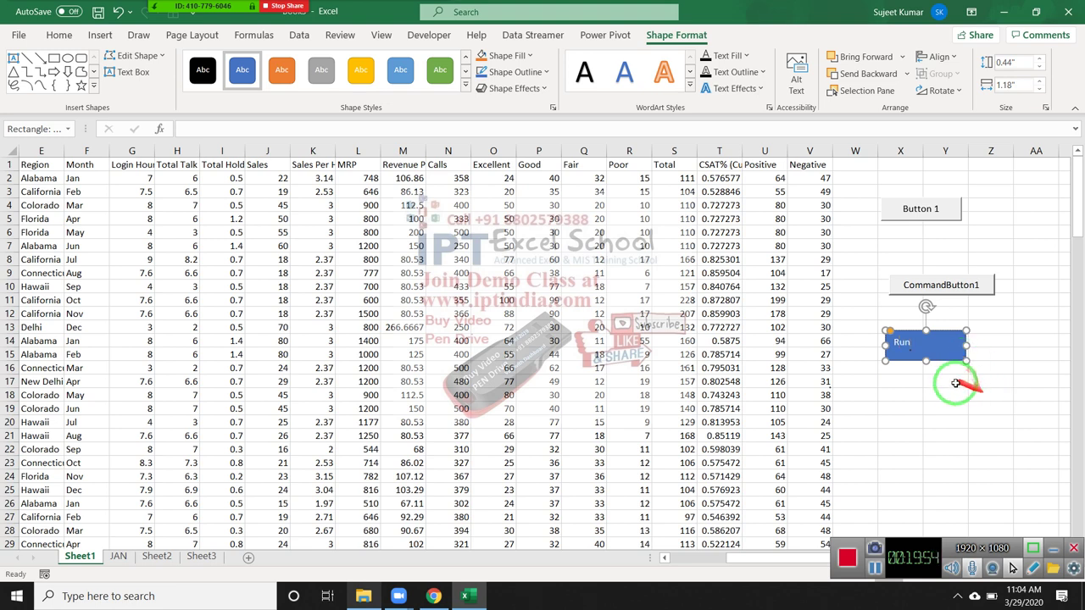
pyautogui.click(944, 363)
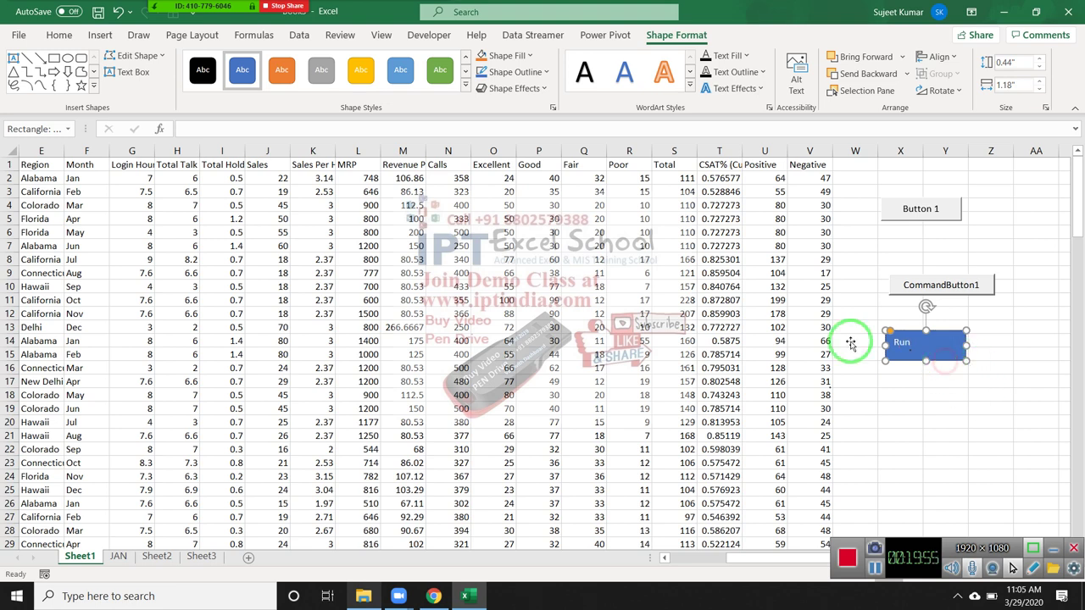
# Step: Apply the black shape style to the Run rectangle and centre its text both ways
pyautogui.click(468, 87)
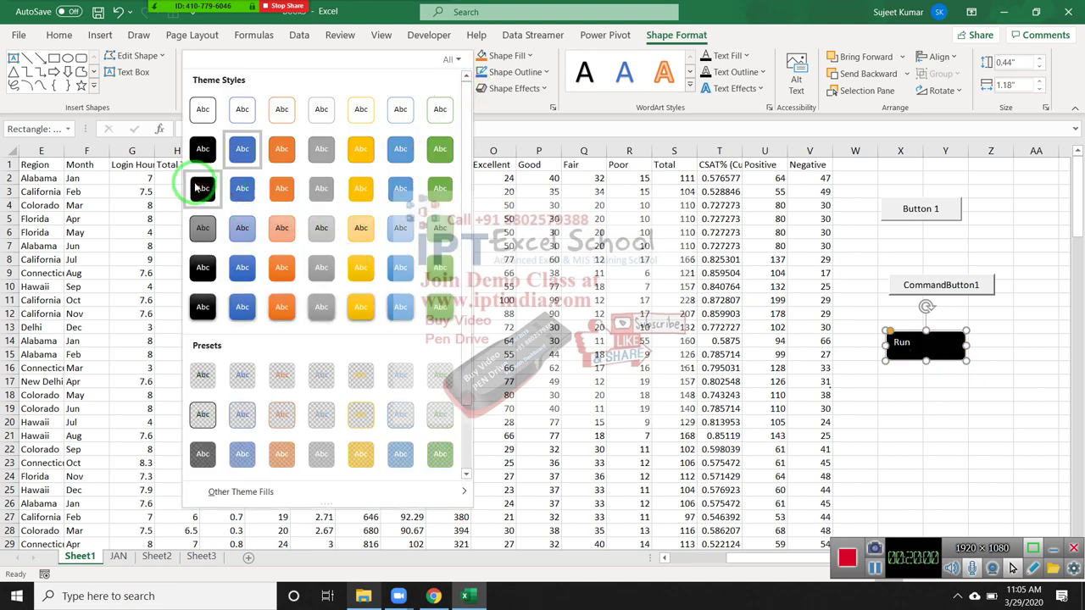
pyautogui.click(202, 188)
pyautogui.click(58, 35)
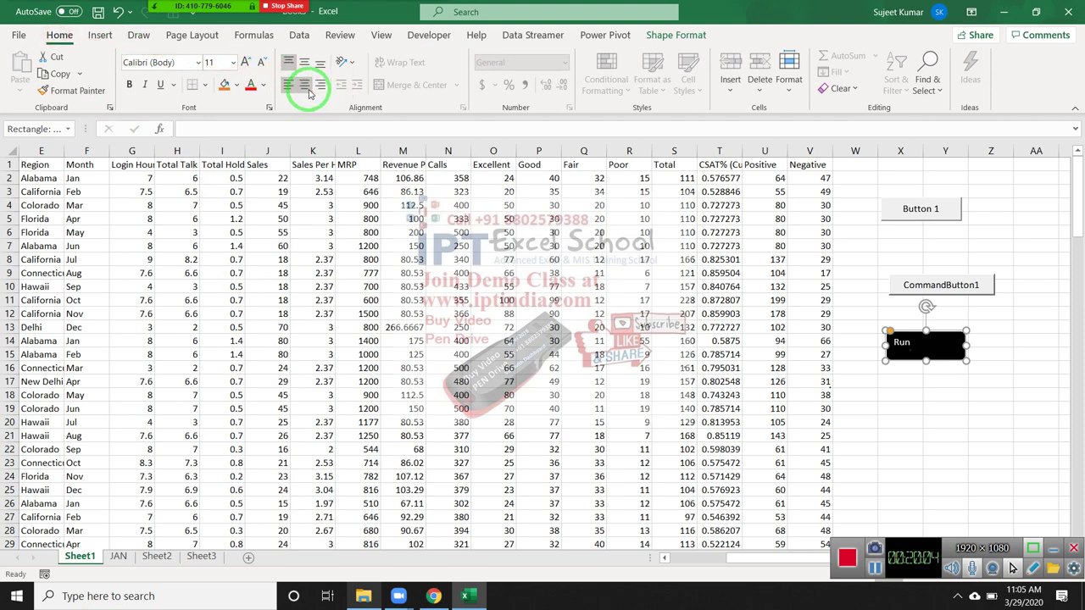
pyautogui.click(304, 84)
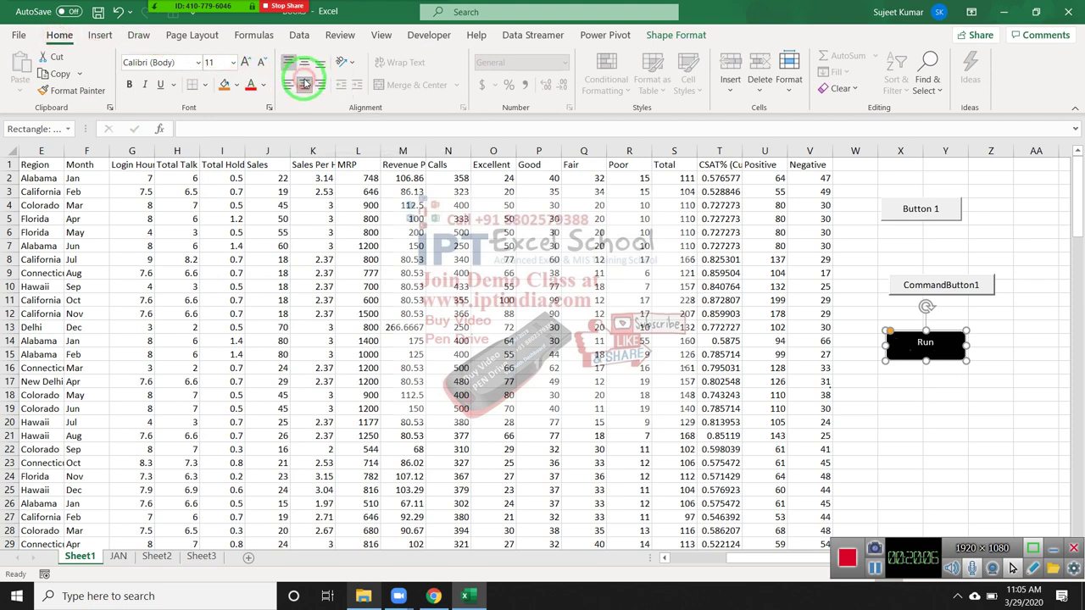
pyautogui.click(306, 65)
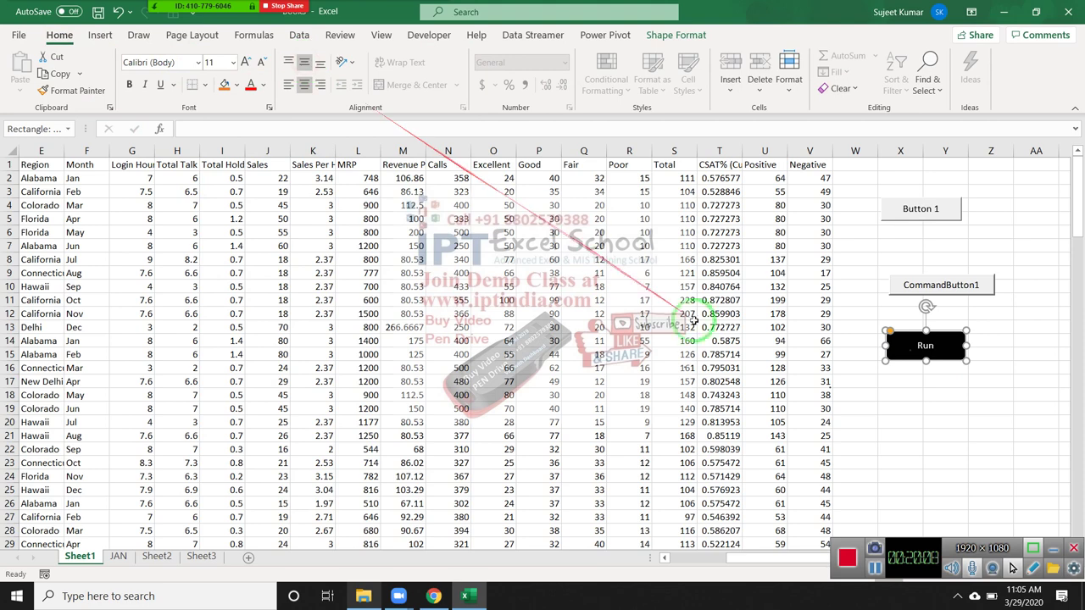
pyautogui.click(860, 393)
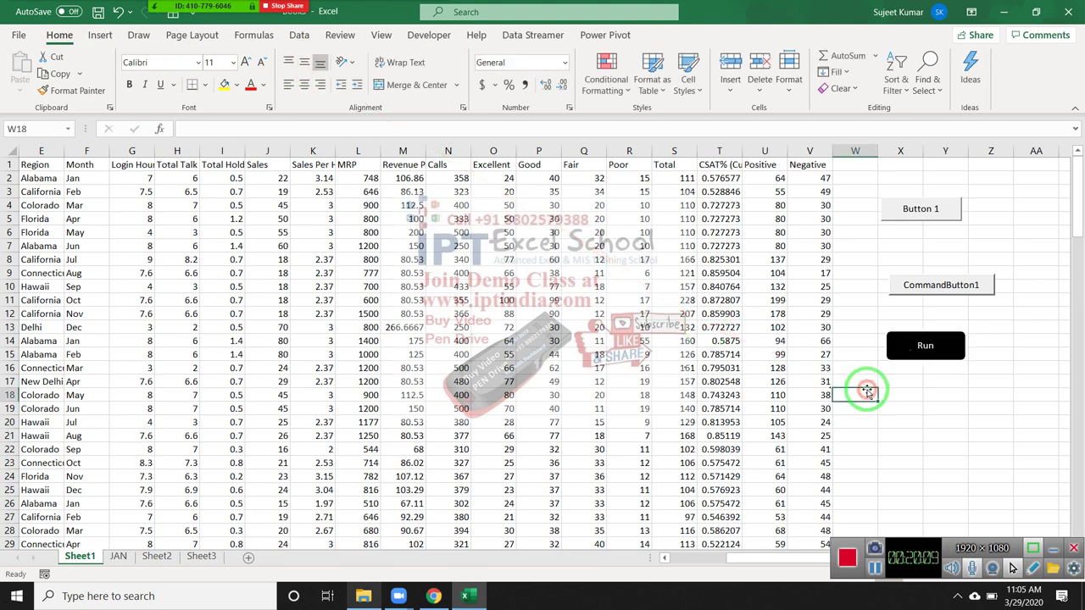
# Step: Assign Macro4 to the Run shape, then switch to the empty Sheet2
pyautogui.rightClick(938, 345)
pyautogui.click(905, 403)
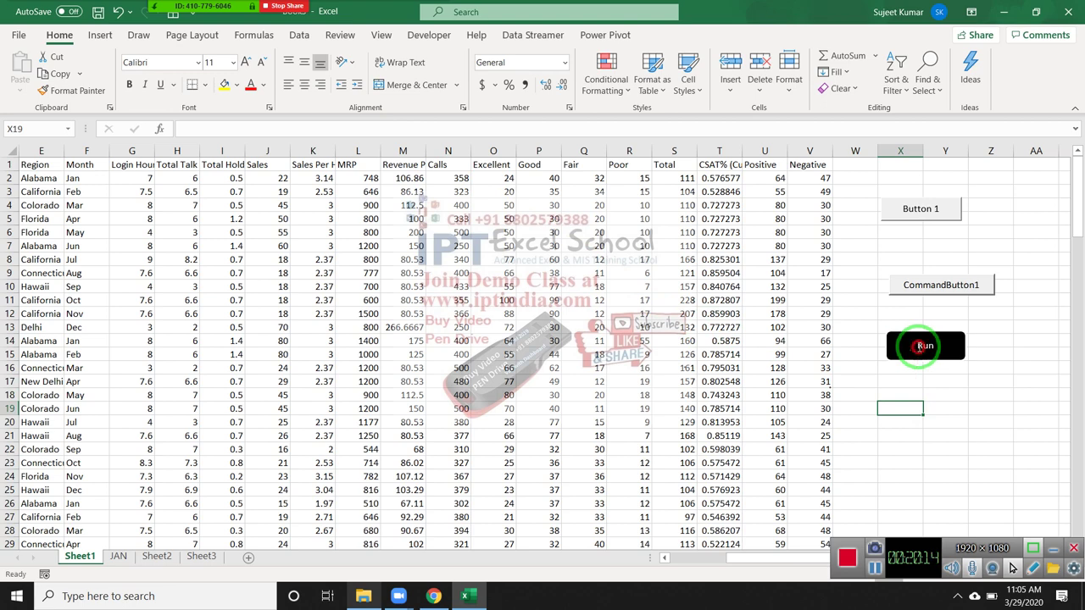
pyautogui.keyDown('ctrl'); pyautogui.click(921, 348); pyautogui.keyUp('ctrl')
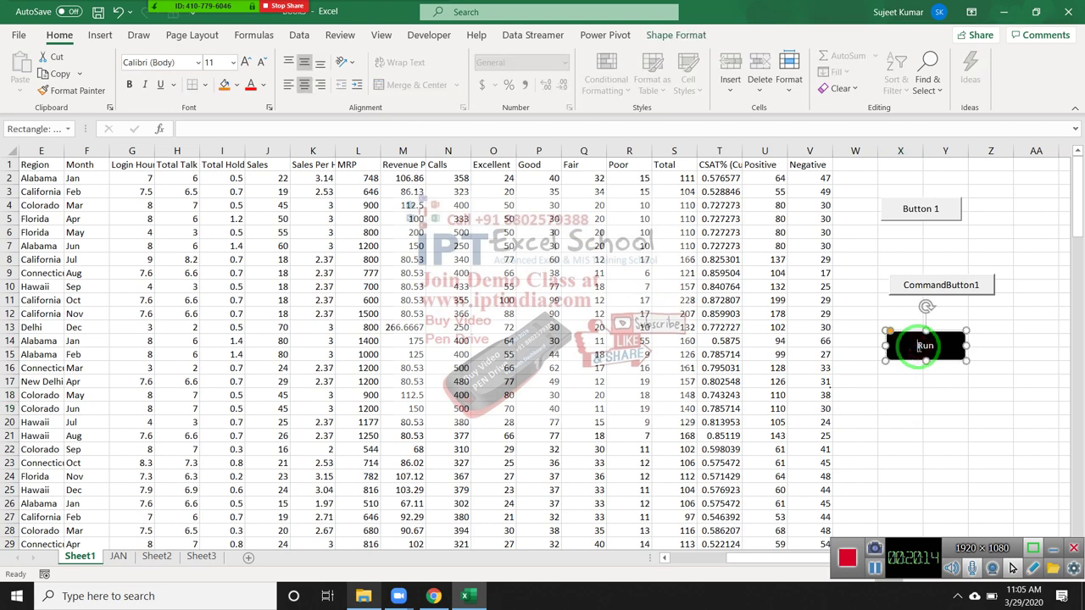
pyautogui.click(894, 422)
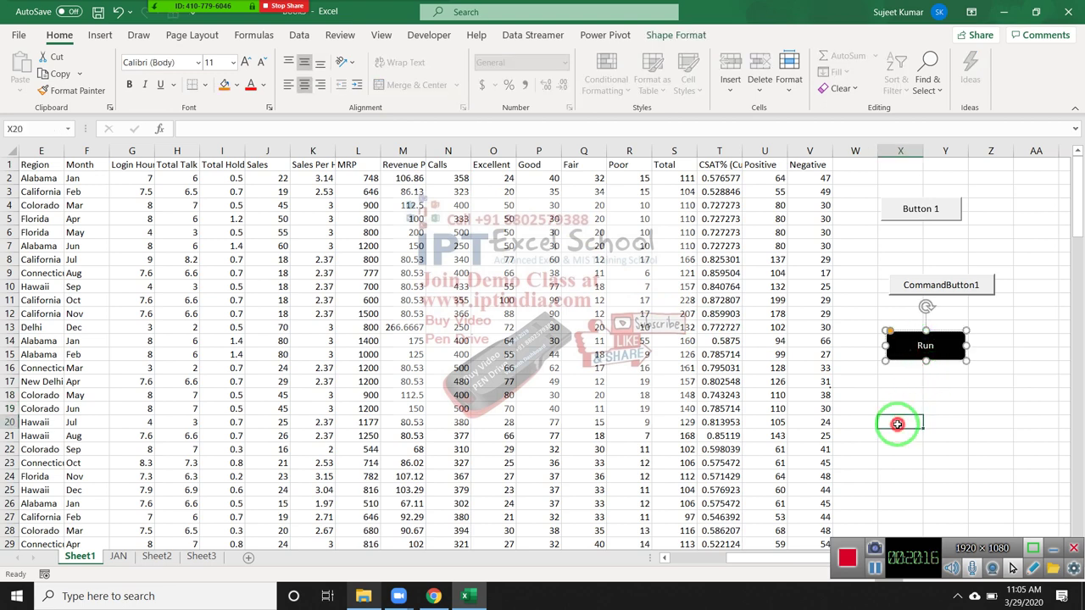
pyautogui.rightClick(897, 352)
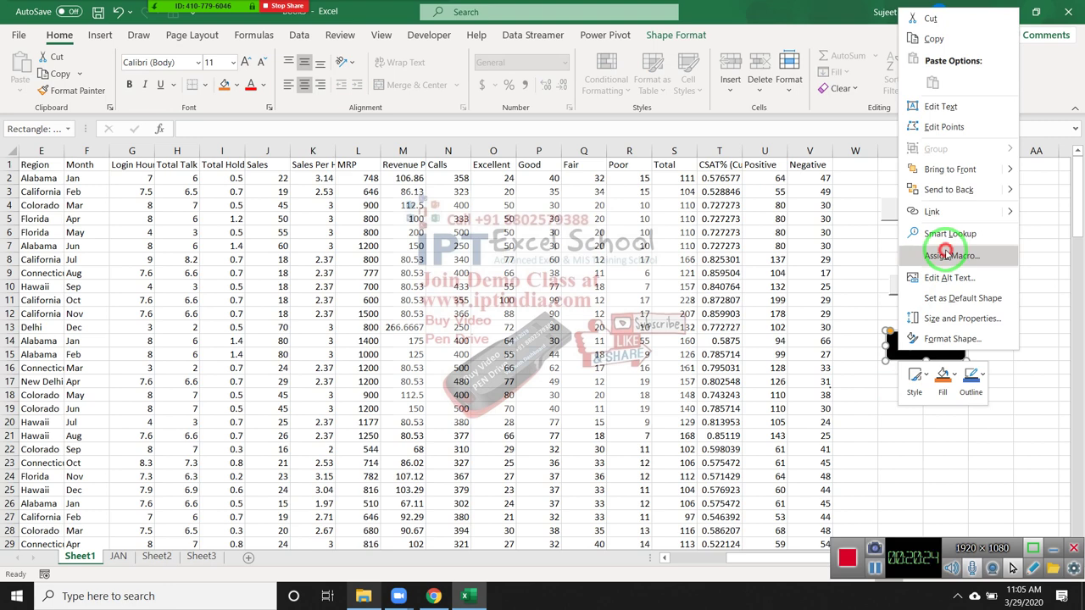
pyautogui.click(949, 255)
pyautogui.click(792, 166)
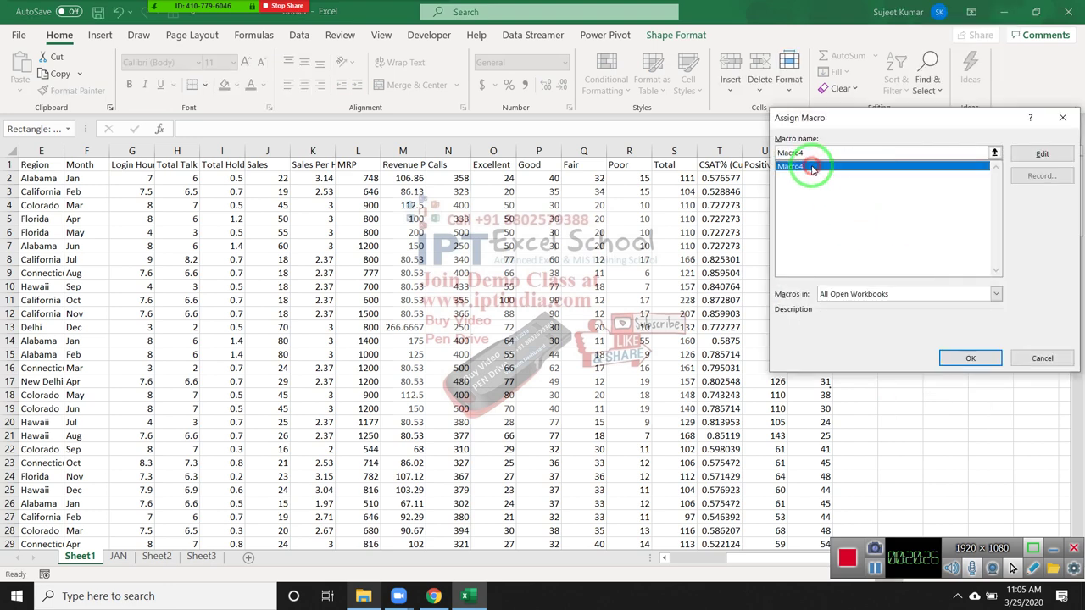
pyautogui.click(971, 358)
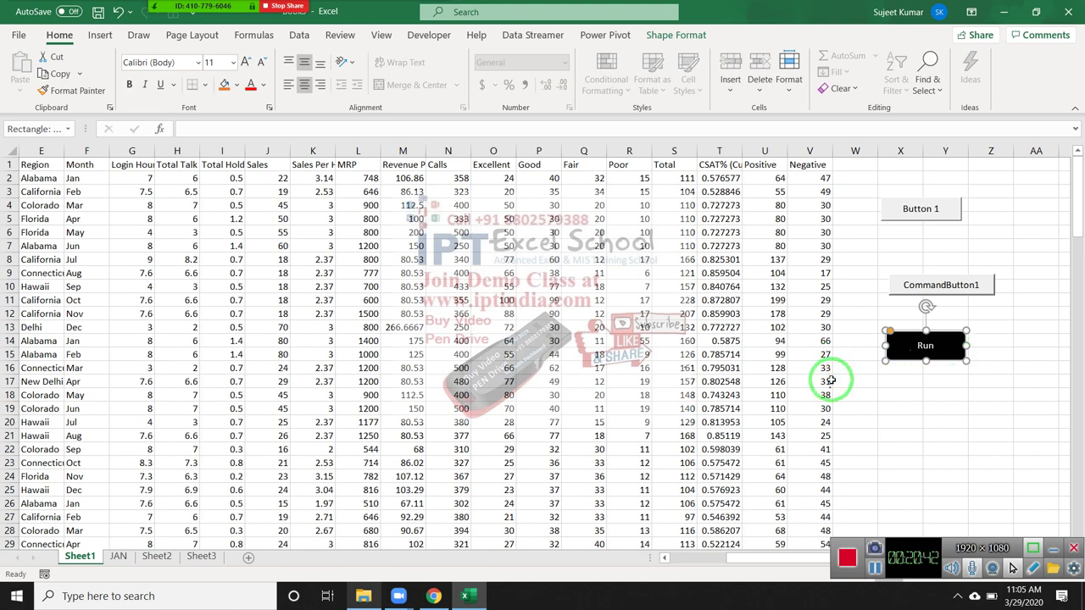
pyautogui.click(866, 411)
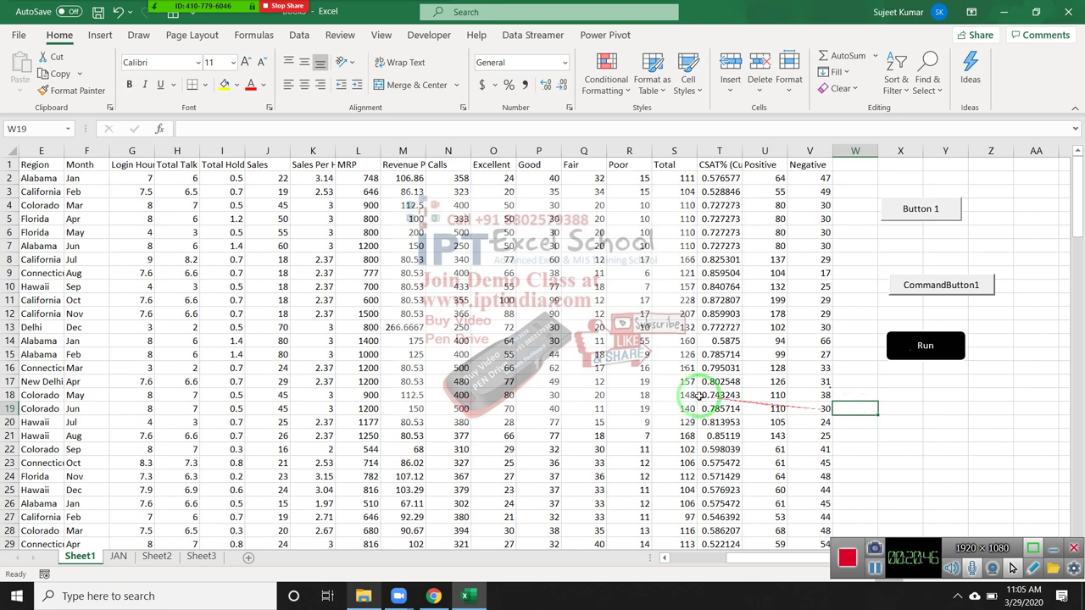
pyautogui.click(583, 368)
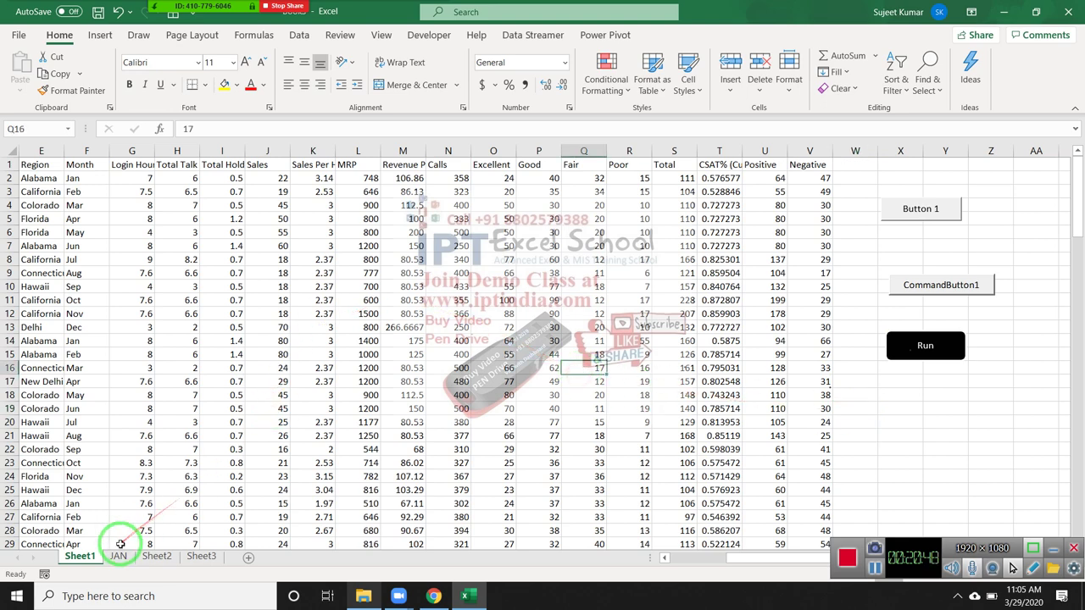
pyautogui.click(157, 556)
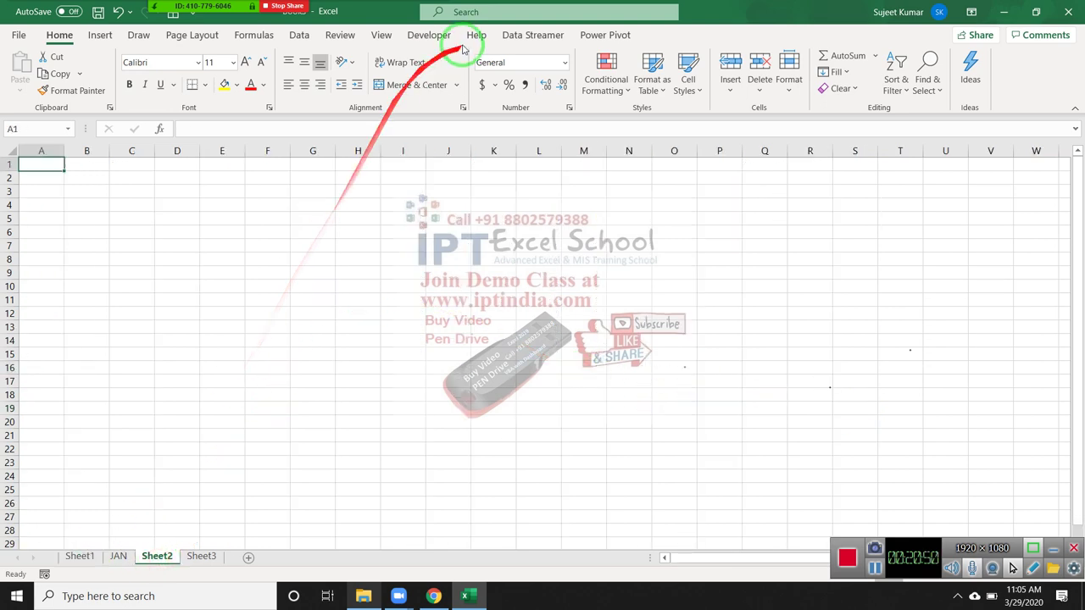
pyautogui.click(434, 39)
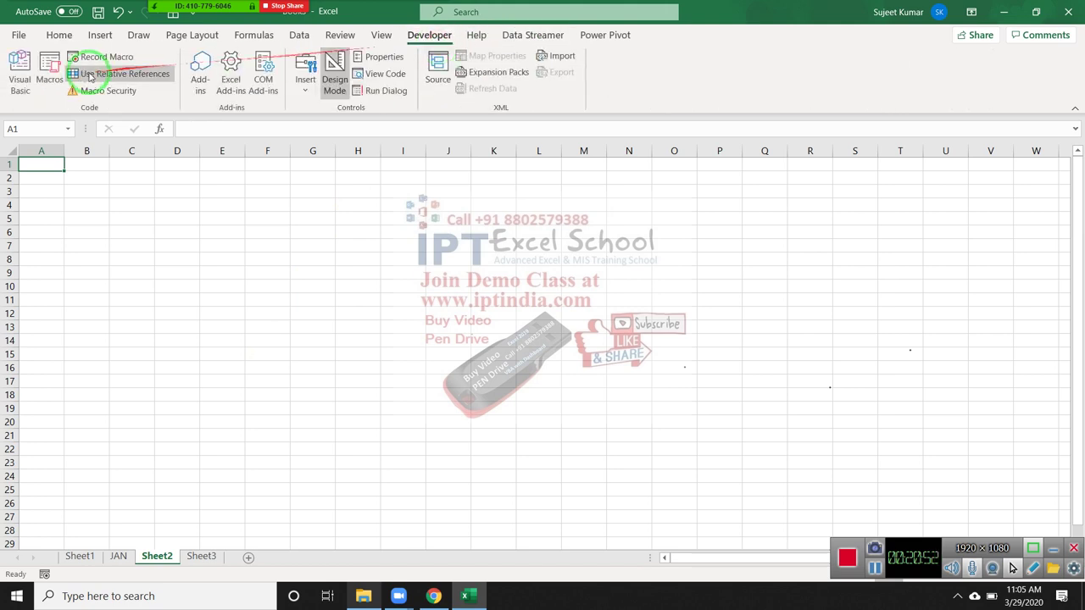
pyautogui.click(23, 77)
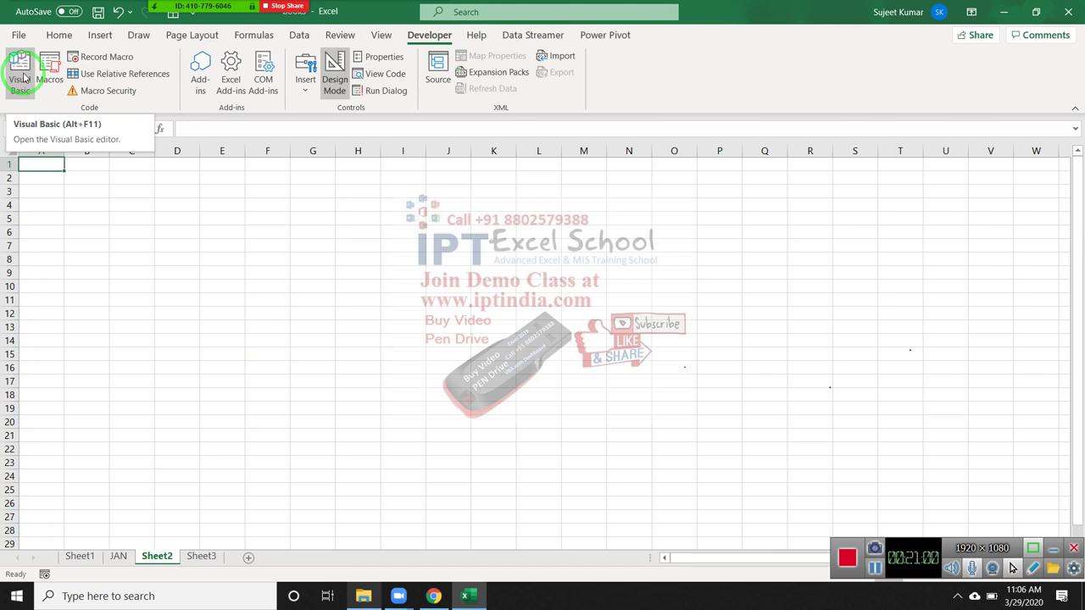
pyautogui.click(24, 78)
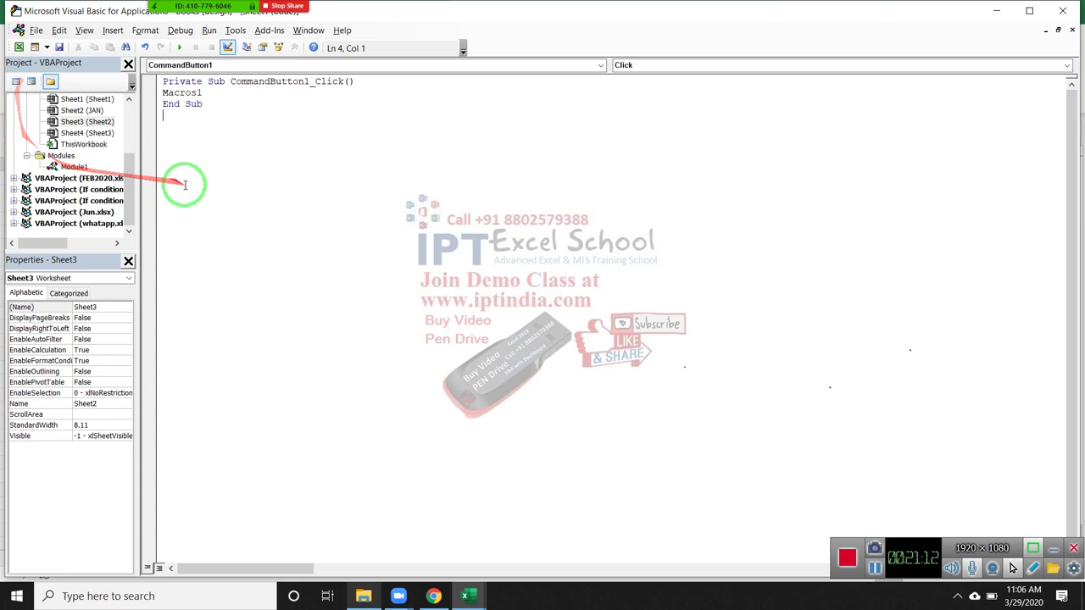
pyautogui.click(299, 176)
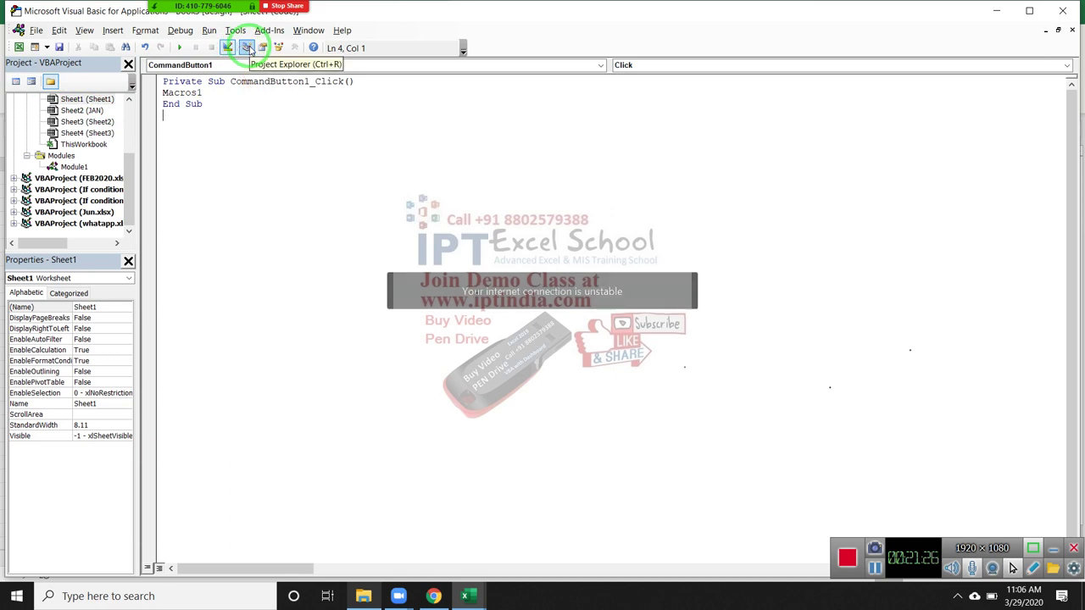
pyautogui.click(84, 30)
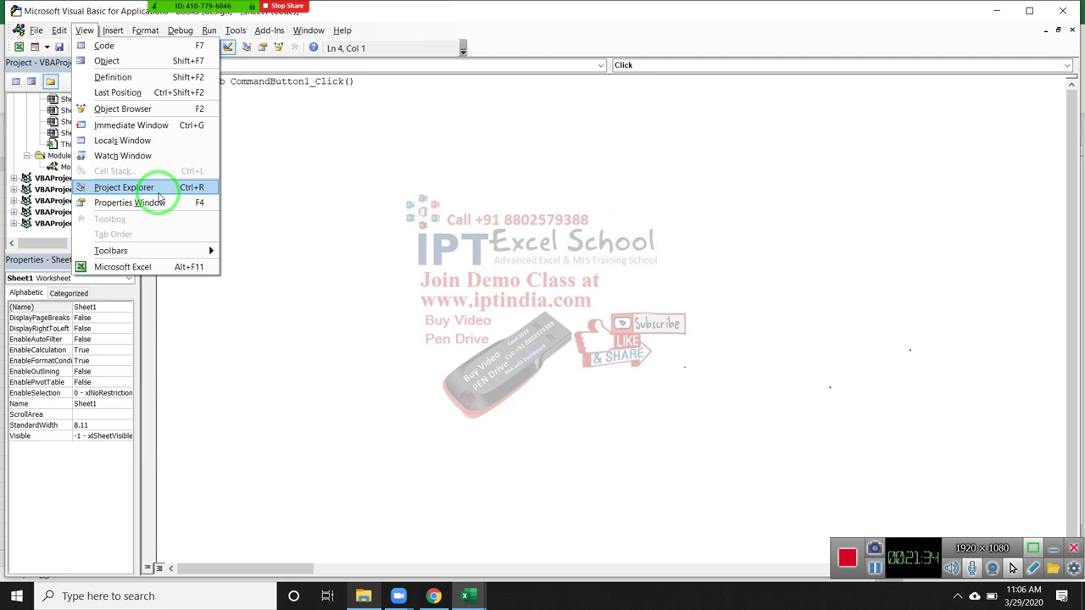
pyautogui.click(53, 268)
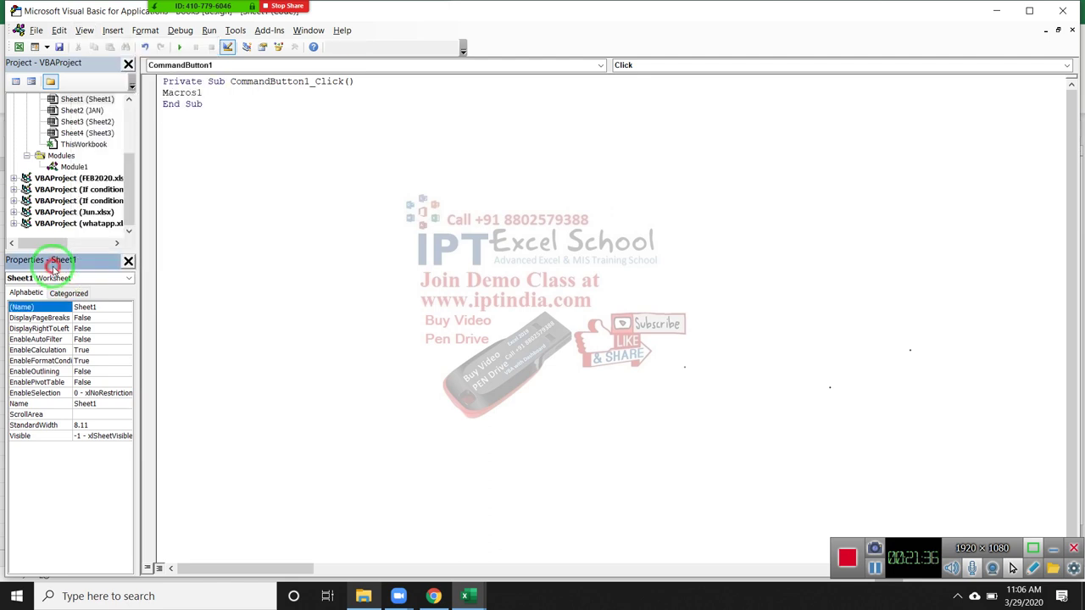
pyautogui.click(237, 89)
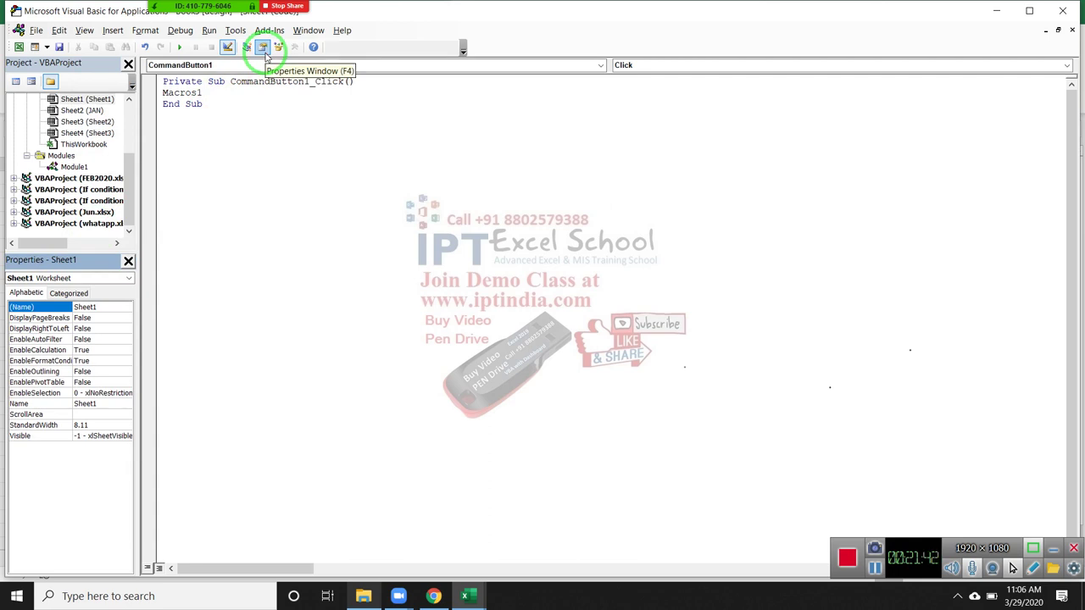
pyautogui.click(222, 117)
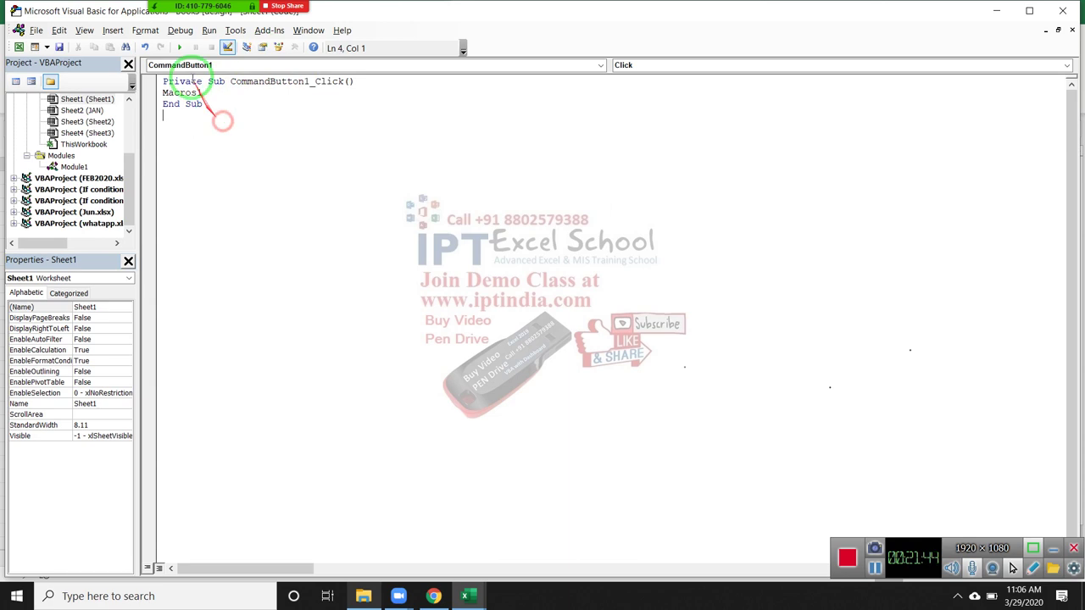
pyautogui.click(98, 31)
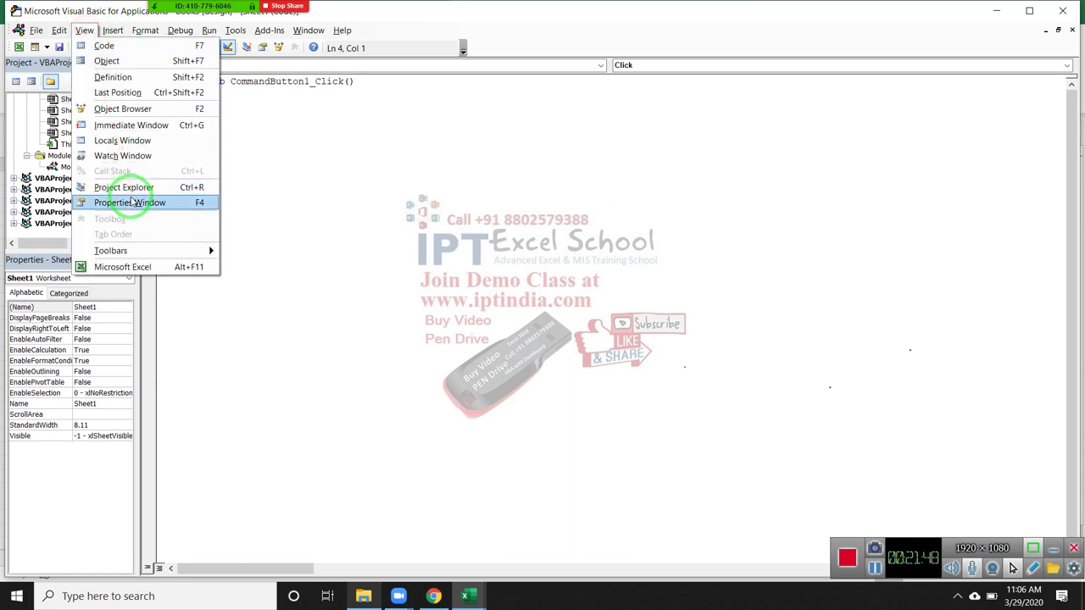
pyautogui.click(371, 194)
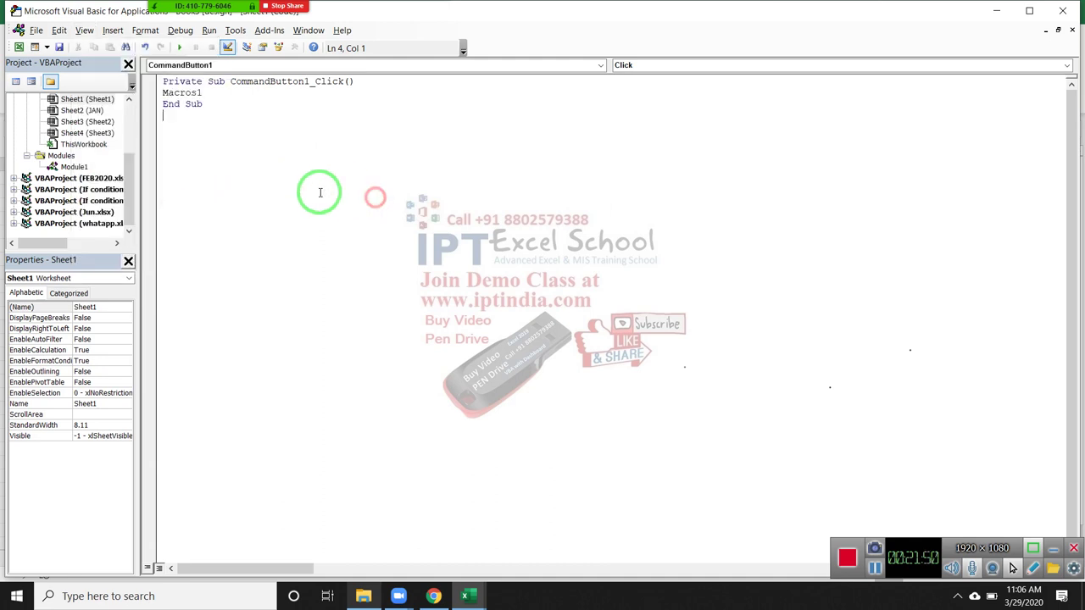
pyautogui.click(127, 105)
pyautogui.click(127, 105)
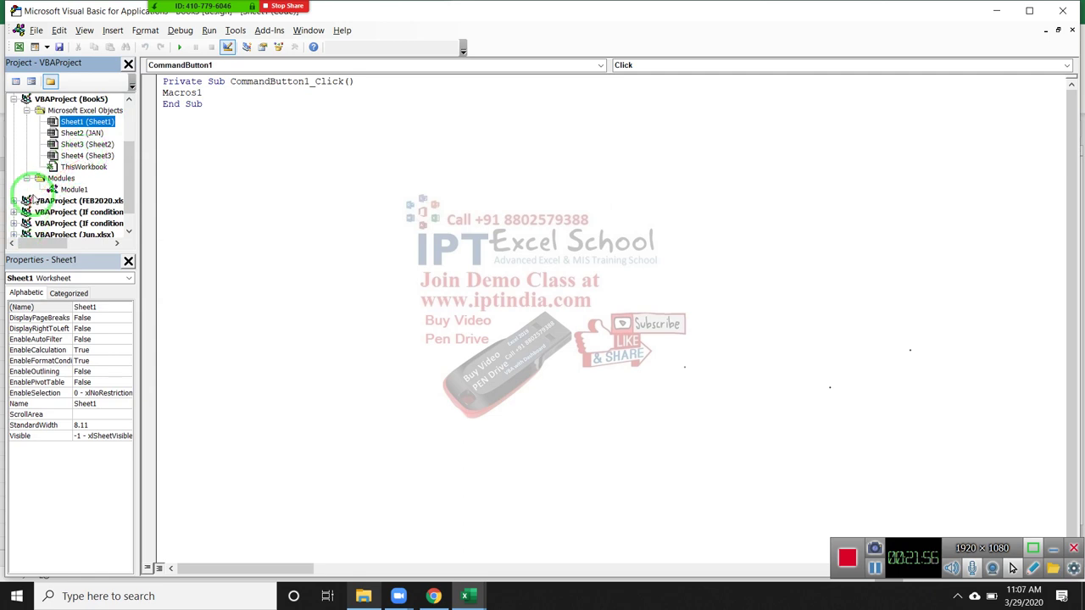
# Step: Check the JAN and Sheet1 code pages, then open Module1 to view the Macro4 code
pyautogui.click(91, 133)
pyautogui.click(90, 144)
pyautogui.click(95, 156)
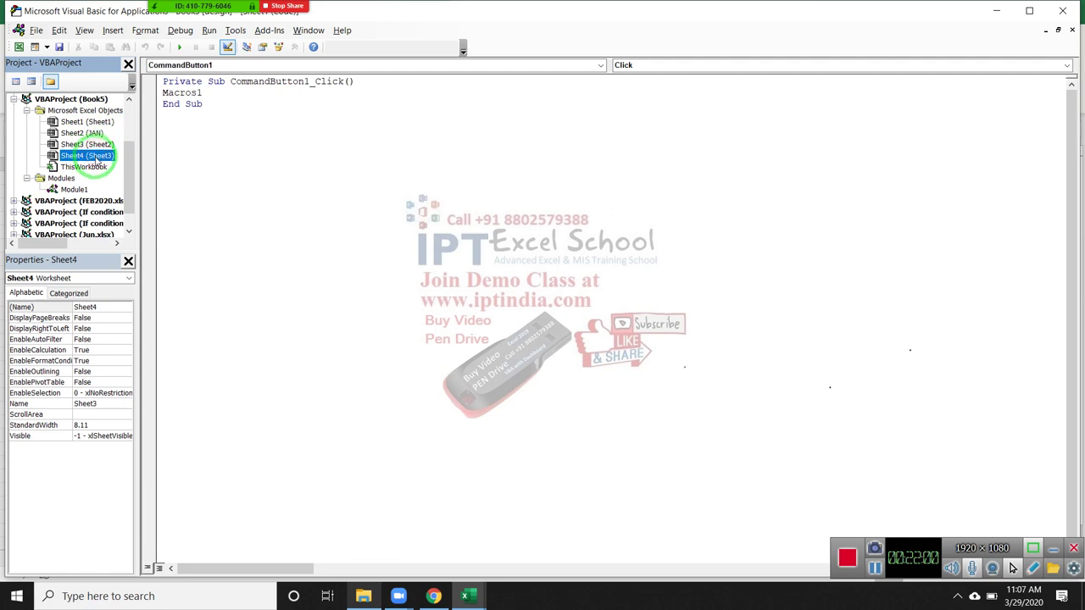
pyautogui.doubleClick(95, 122)
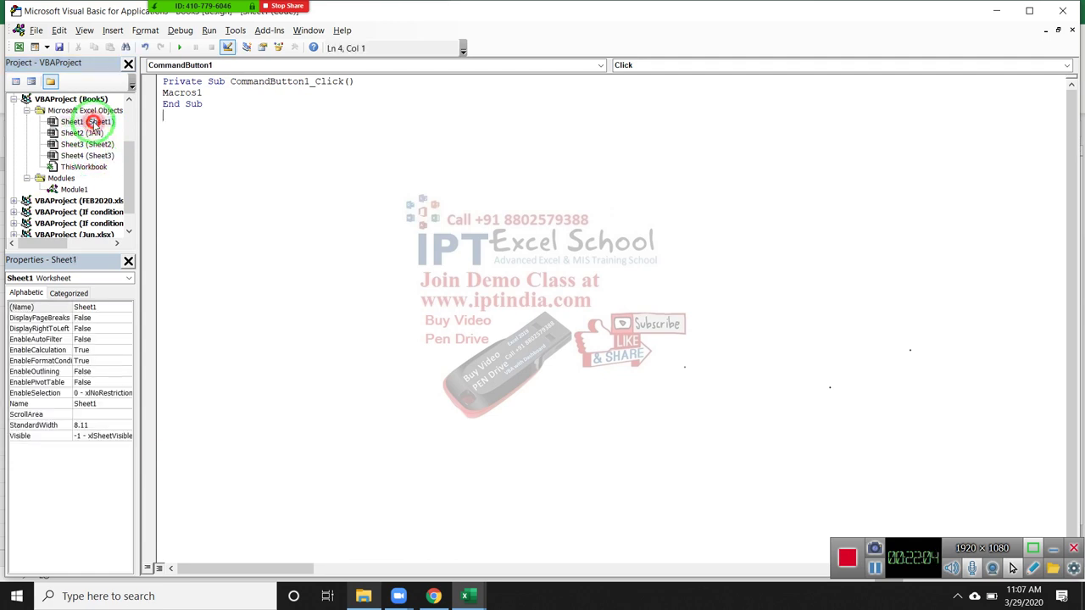
pyautogui.click(88, 133)
pyautogui.doubleClick(87, 133)
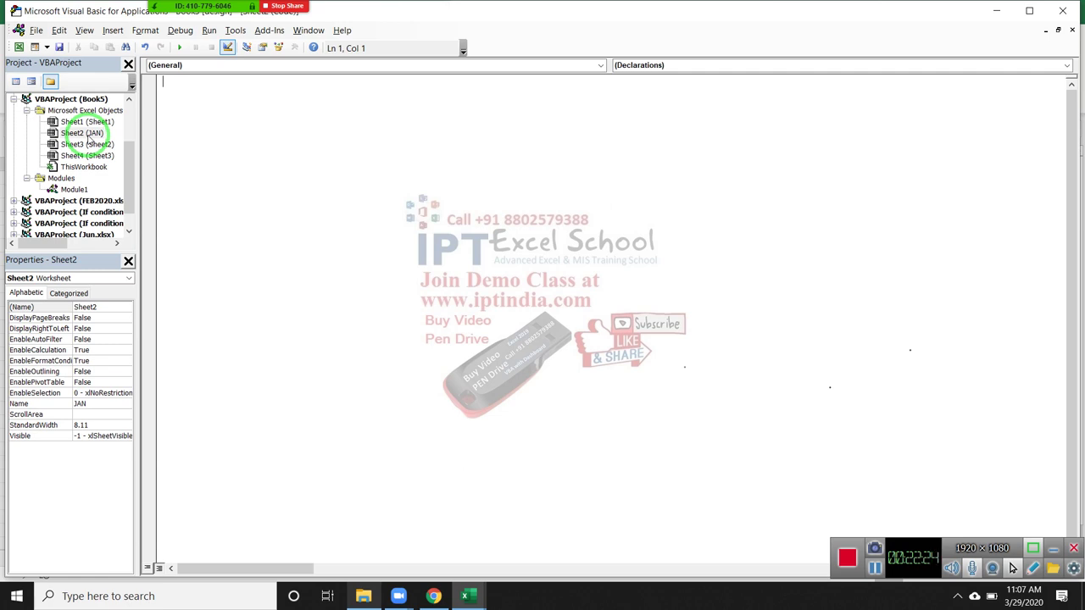
pyautogui.doubleClick(88, 121)
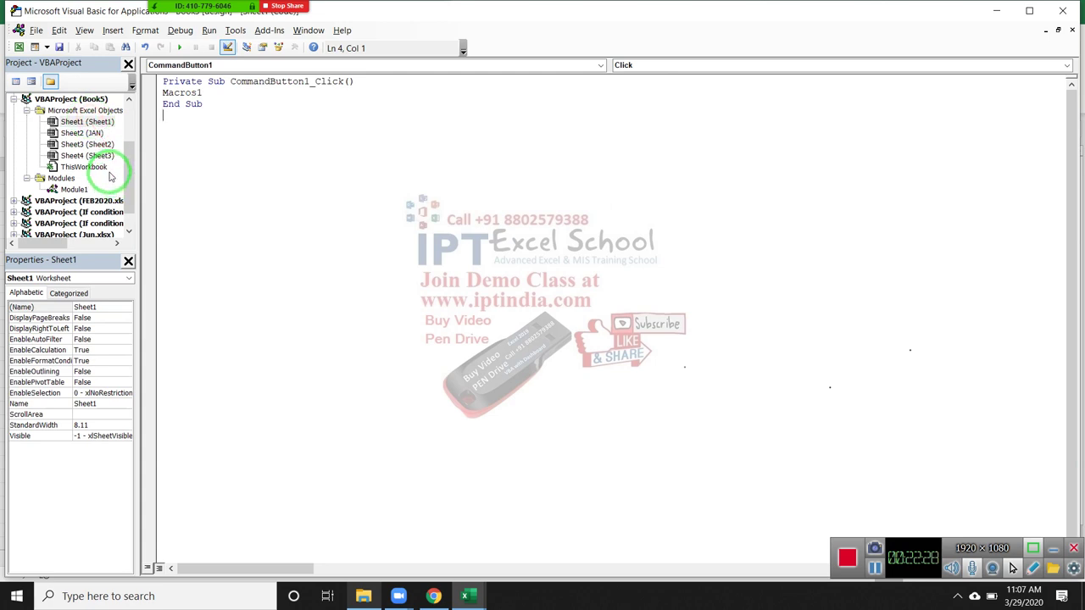
pyautogui.click(223, 98)
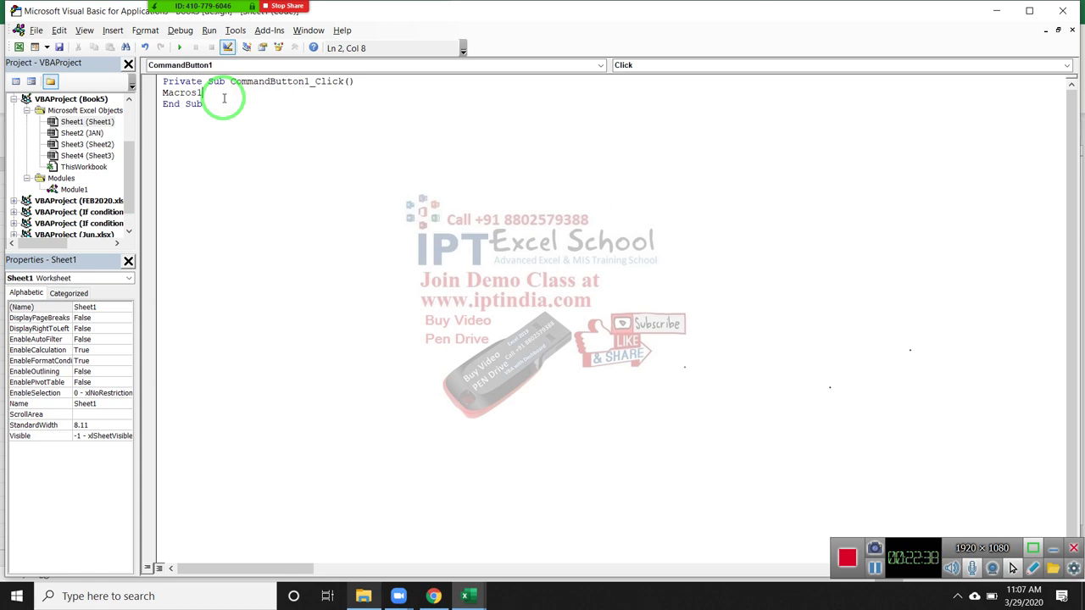
pyautogui.doubleClick(64, 190)
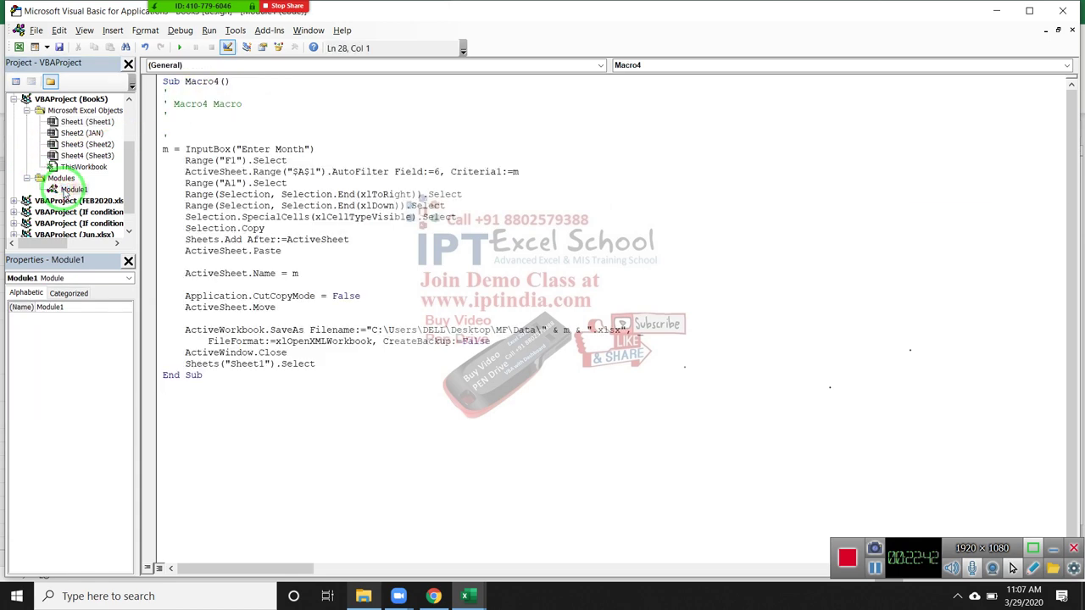
pyautogui.click(113, 30)
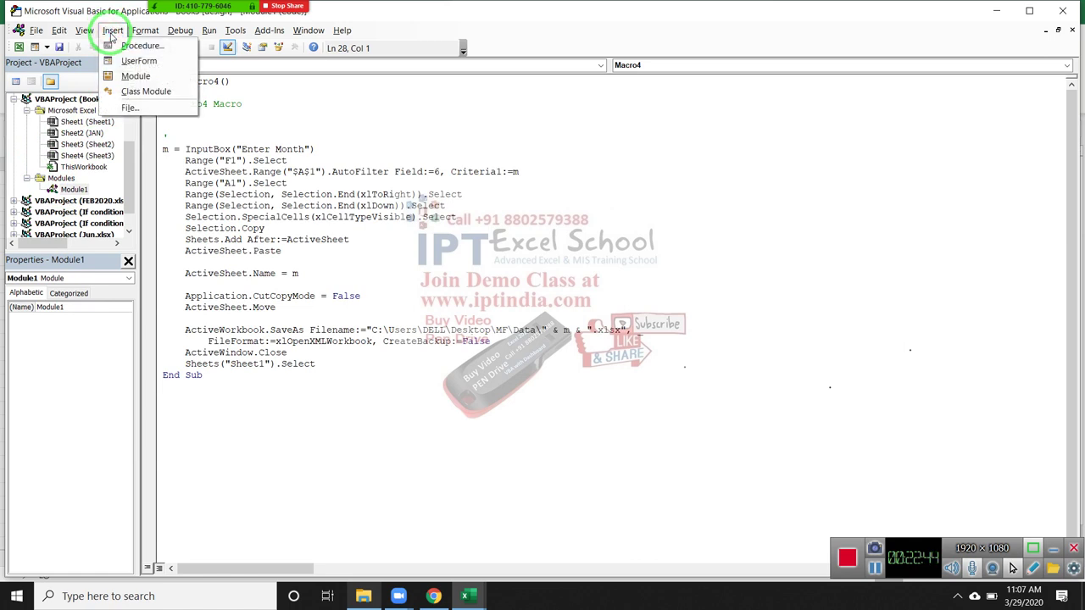
# Step: Insert a new empty Module2 into the Book5 project, then minimise to the desktop
pyautogui.click(127, 76)
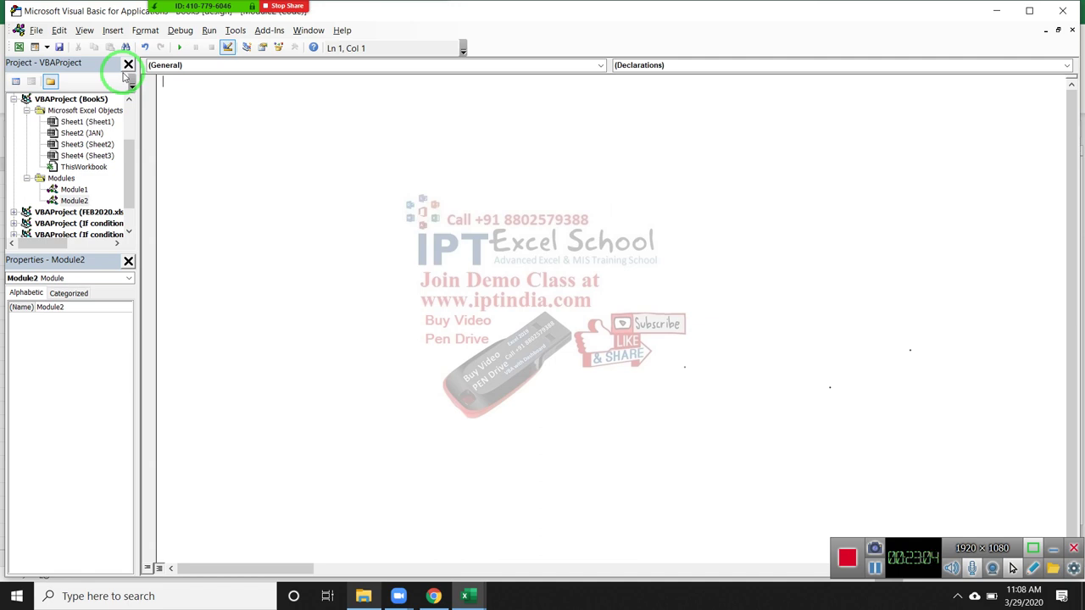
pyautogui.press('super+d')
pyautogui.moveTo(135, 366); pyautogui.dragTo(523, 507)
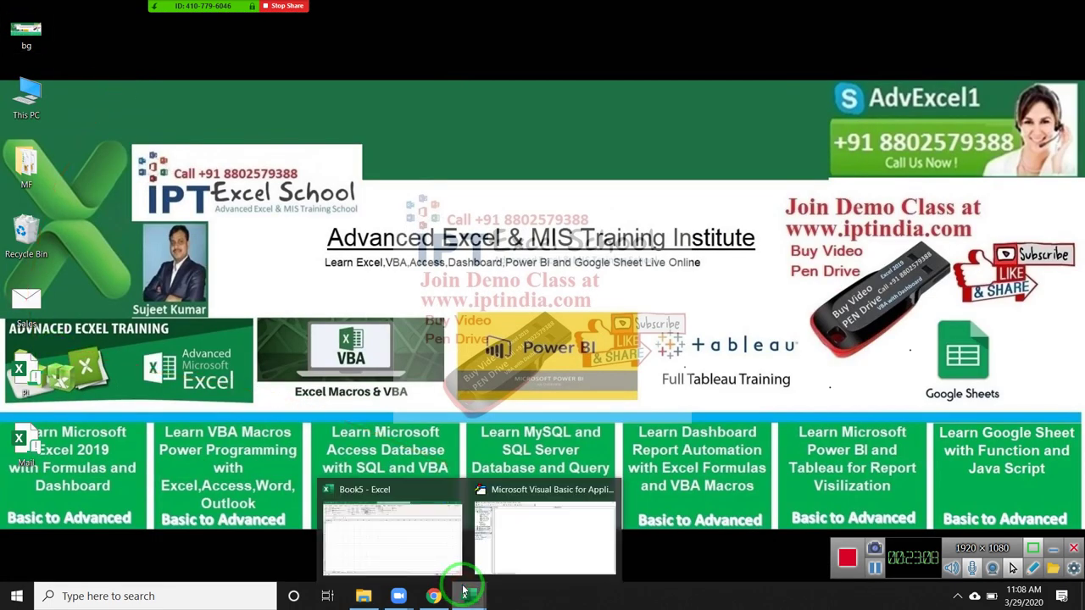
# Step: Enter 'Public Macros' in cell E2 of Sheet2, then return to the VBA editor
pyautogui.click(430, 549)
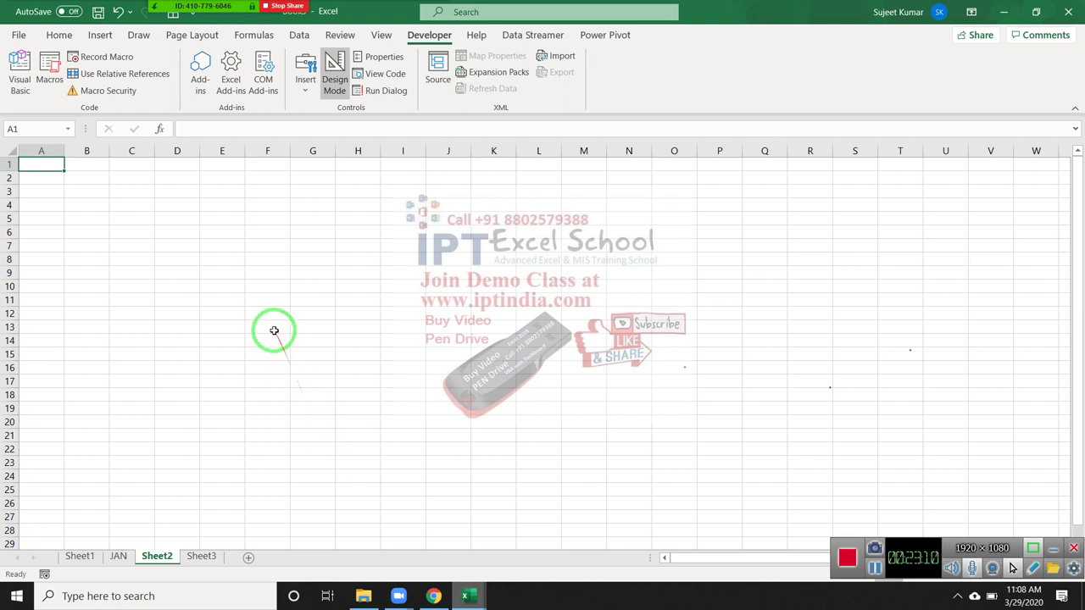
pyautogui.click(211, 180)
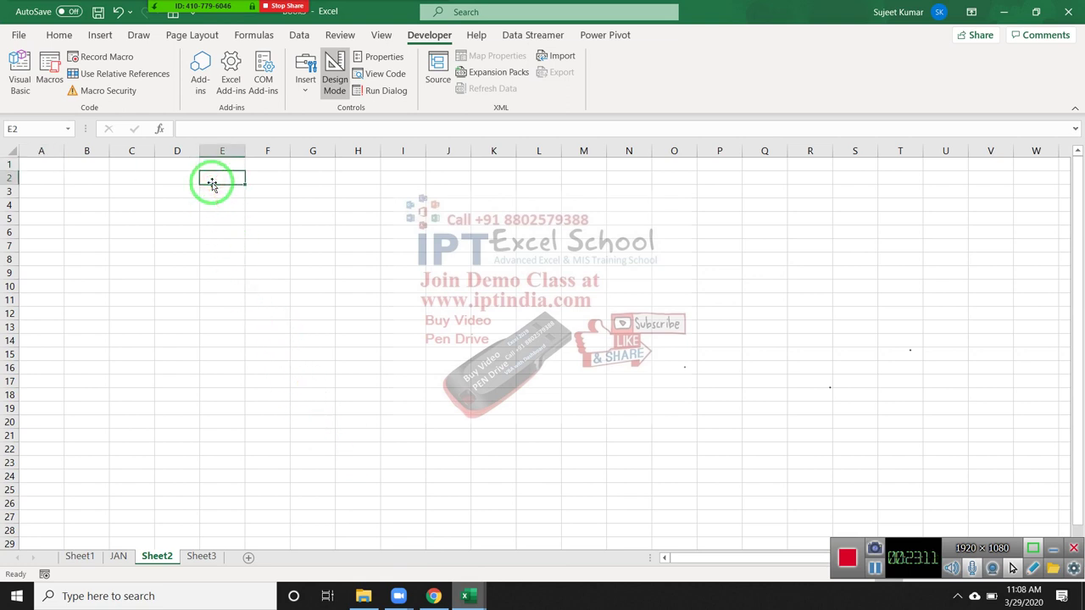
pyautogui.write('Public Macros')
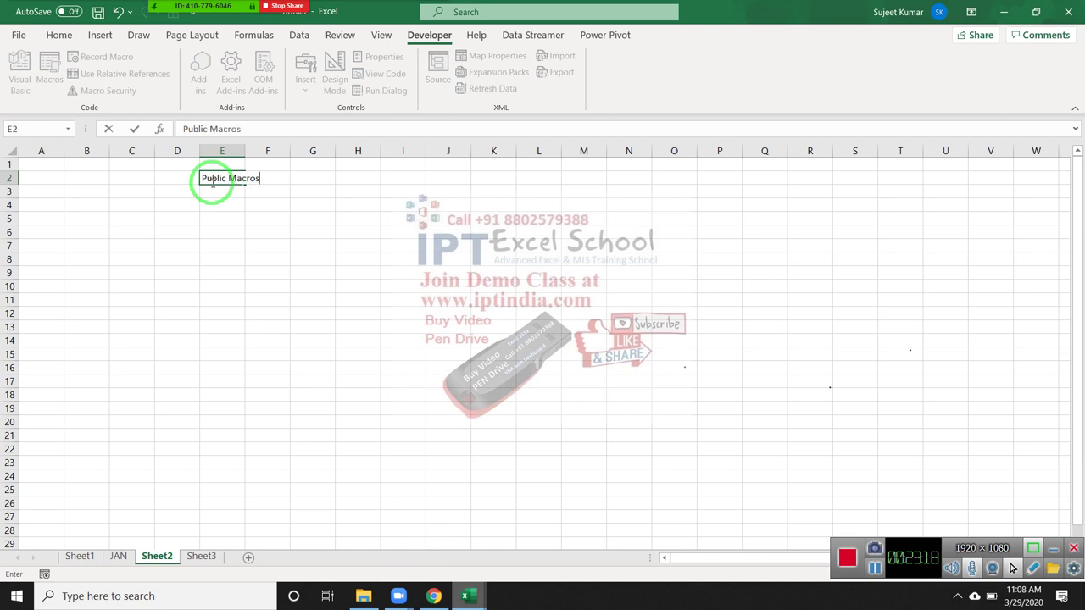
pyautogui.press('Return')
pyautogui.press('Right')
pyautogui.press('Left')
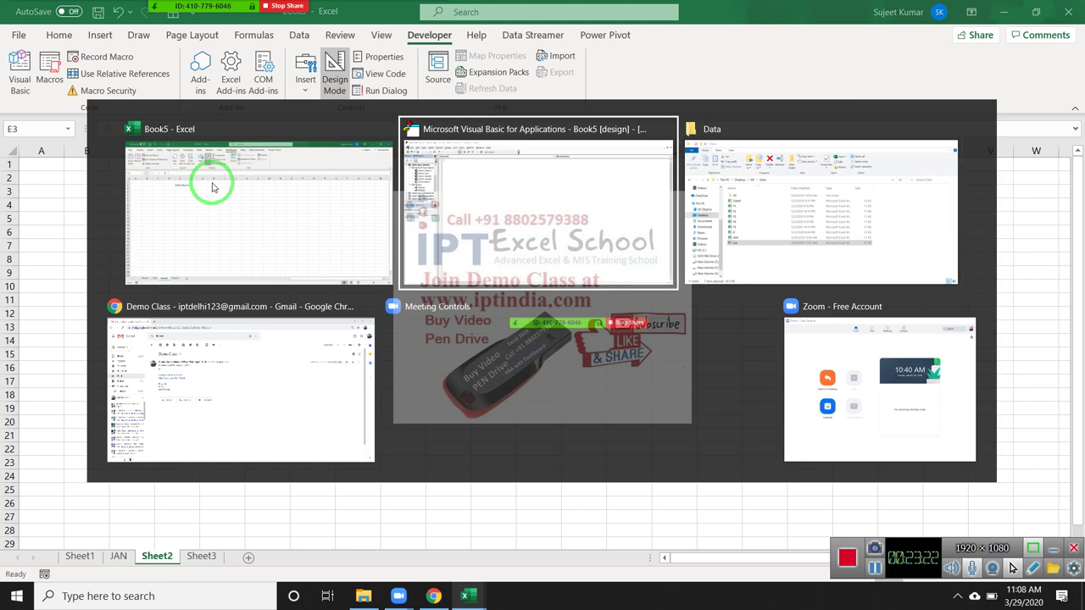
pyautogui.press('Return')
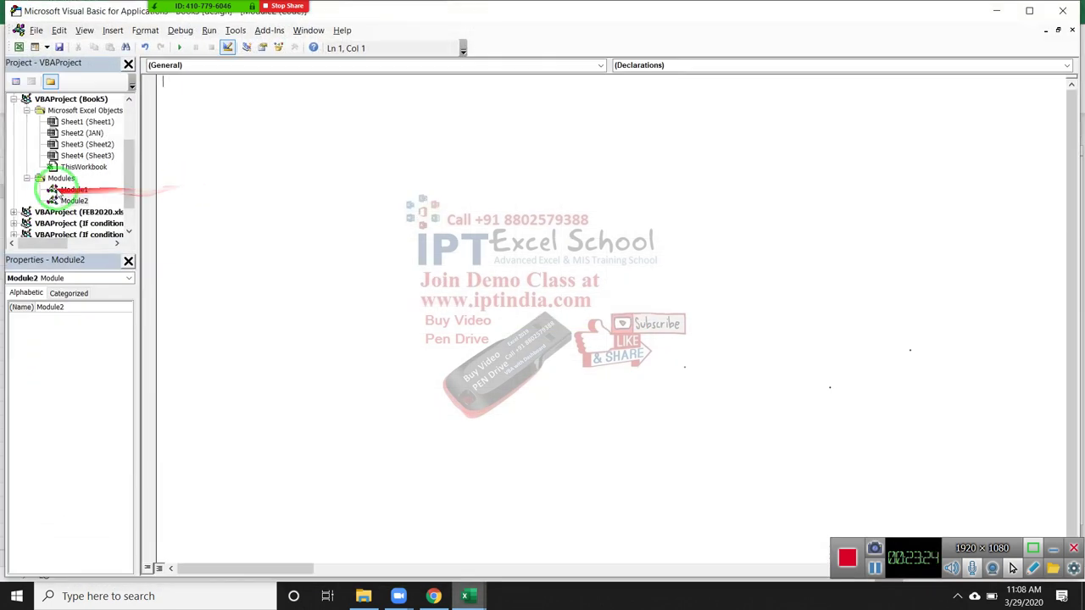
# Step: Reopen Module1's Macro4 code, briefly showing and closing the Zoom participant list
pyautogui.doubleClick(64, 190)
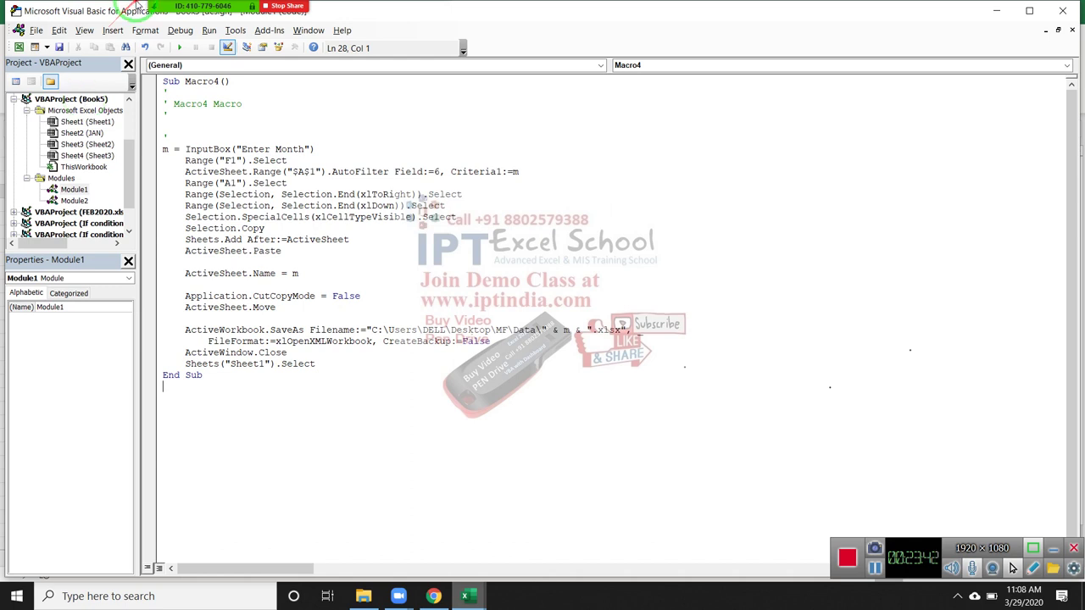
pyautogui.moveTo(168, 15)
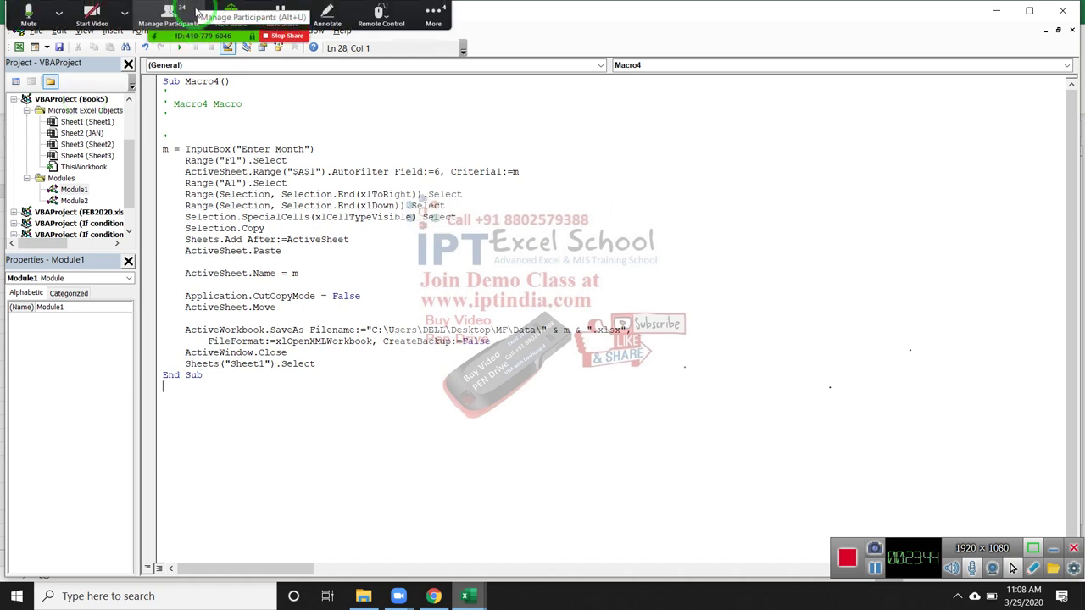
pyautogui.click(195, 15)
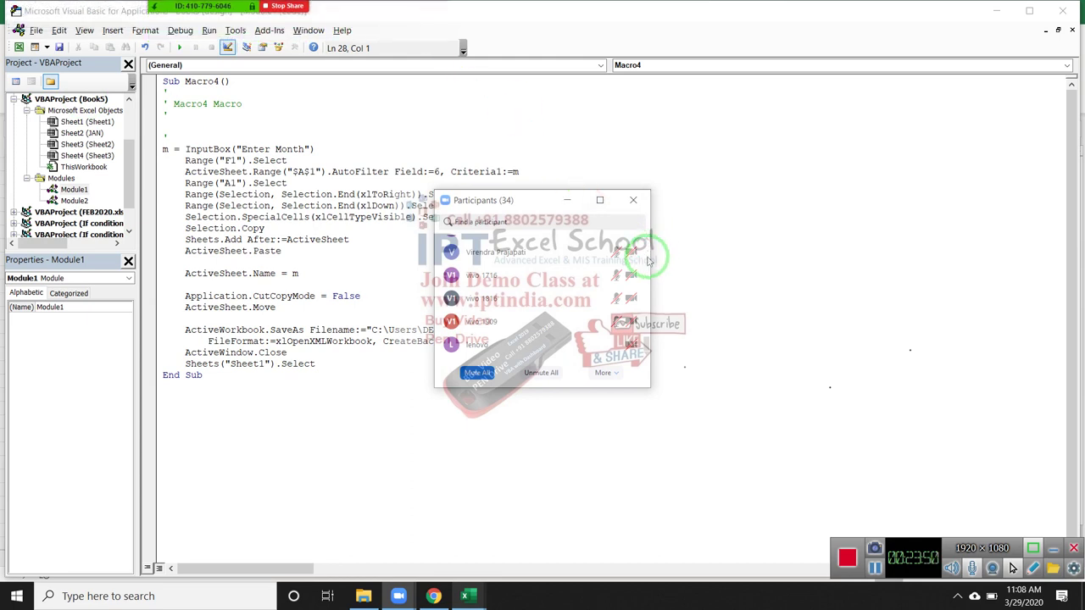
pyautogui.moveTo(651, 251); pyautogui.dragTo(645, 265)
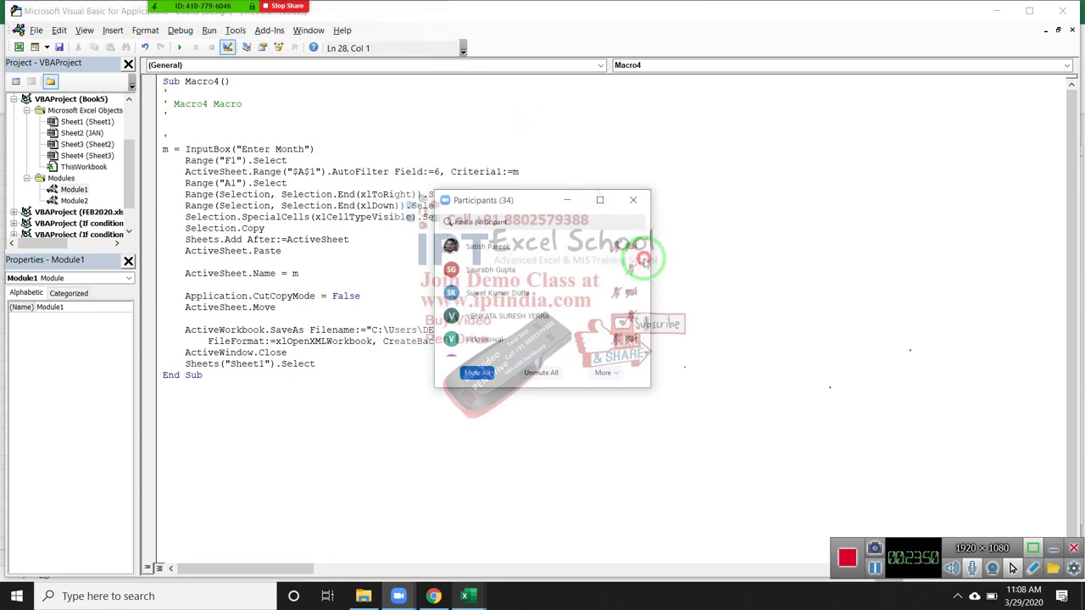
pyautogui.click(633, 200)
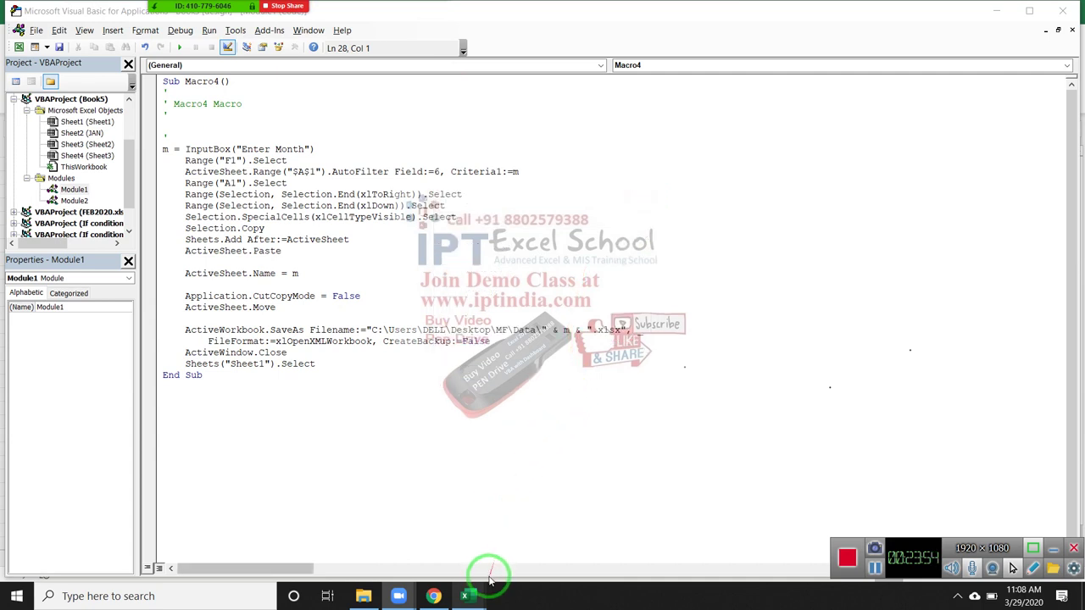
pyautogui.moveTo(464, 595)
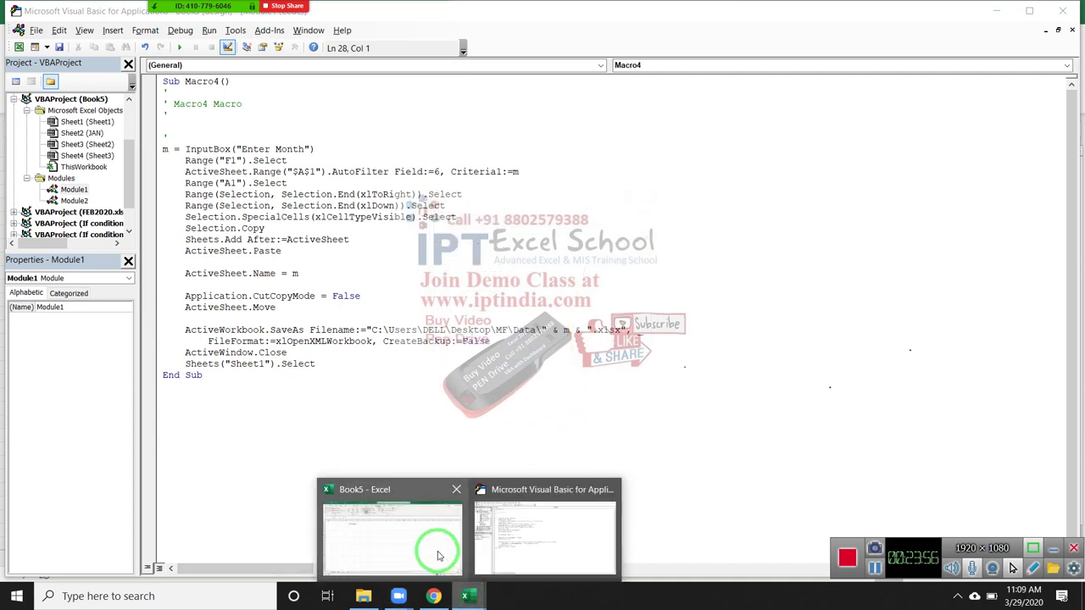
pyautogui.click(437, 550)
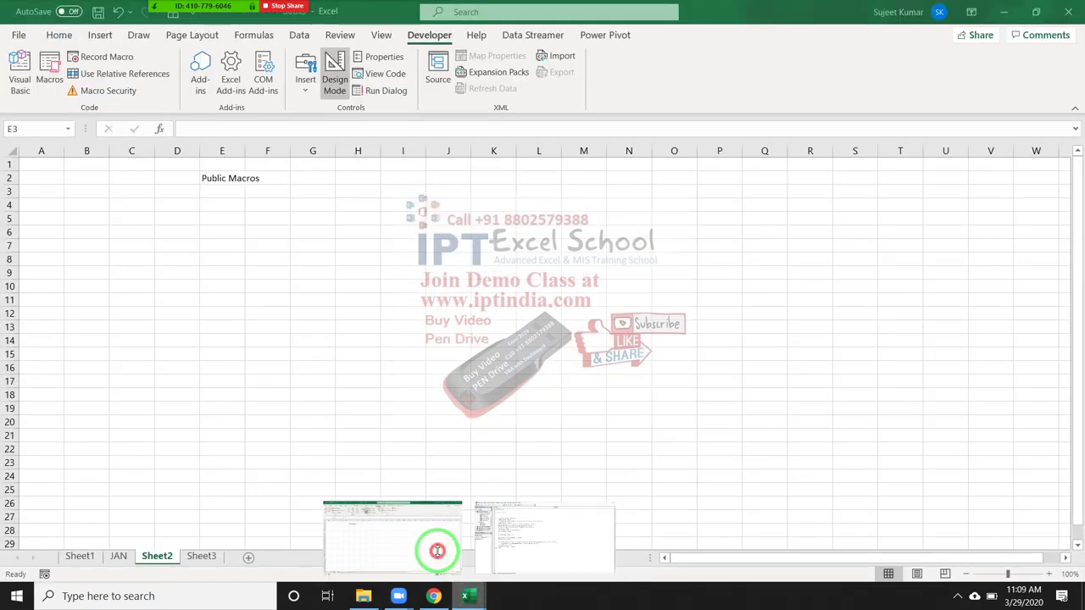
# Step: Confirm Macro4 appears in the Macro dialog, then close it without running anything
pyautogui.click(49, 72)
pyautogui.doubleClick(494, 202)
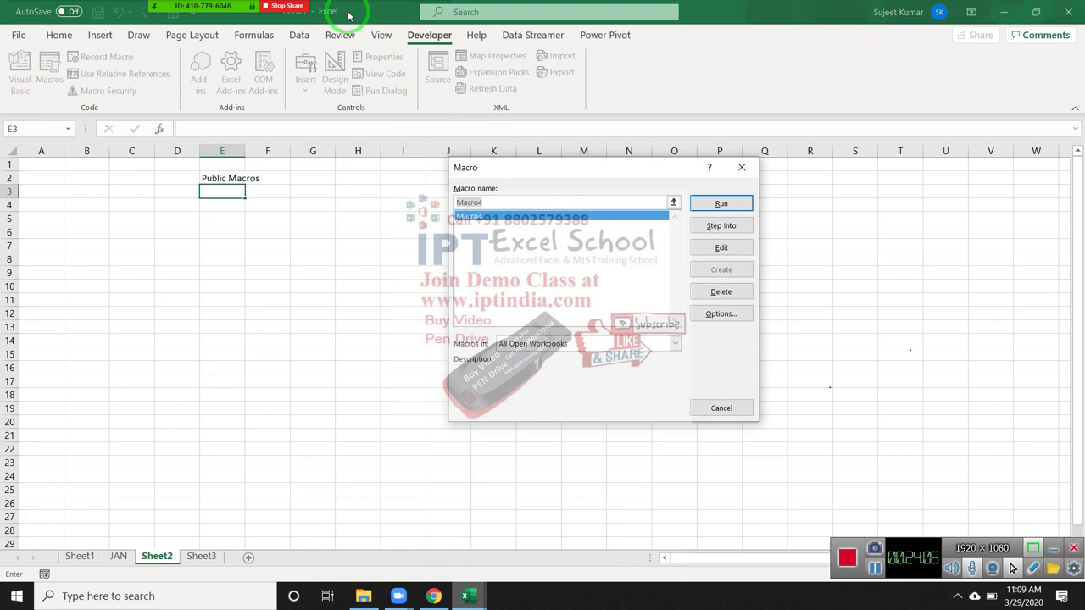
pyautogui.press('Escape')
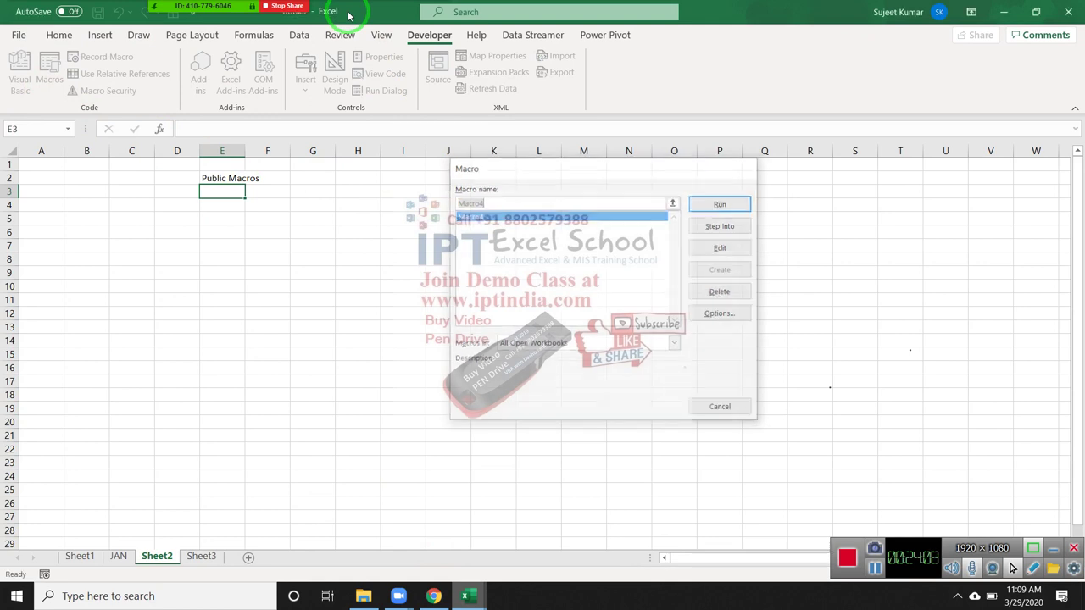
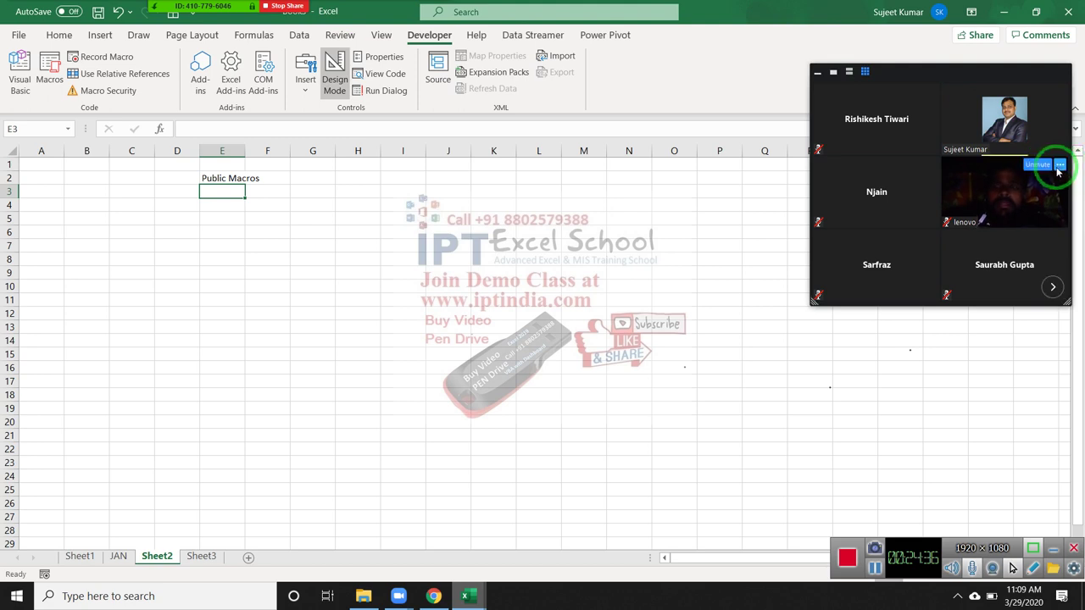
# Step: Close the Zoom participant options and select cell E5
pyautogui.click(1057, 167)
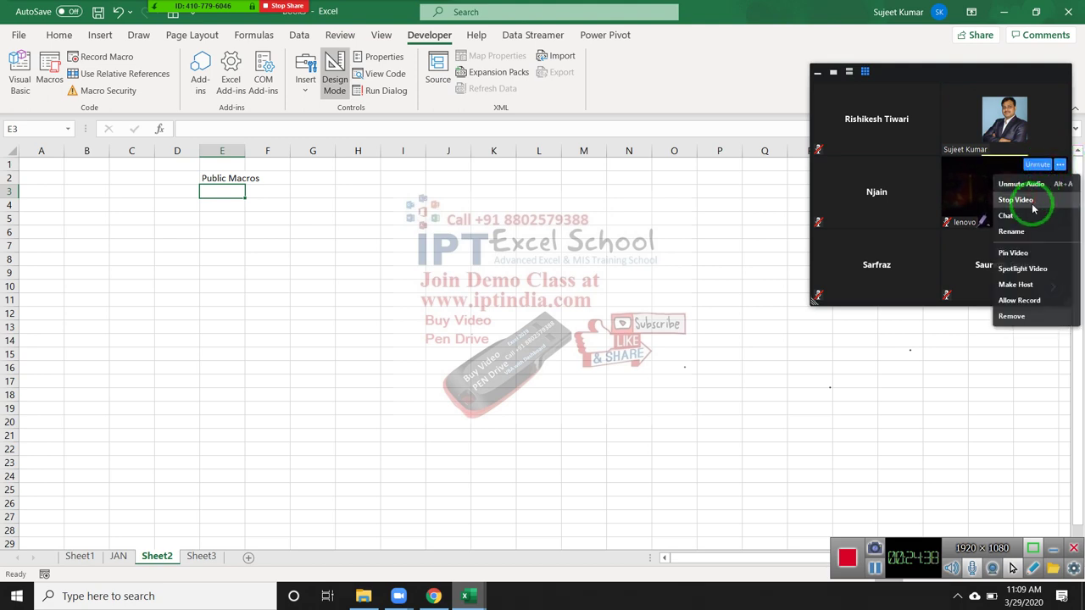
pyautogui.click(1030, 202)
pyautogui.moveTo(911, 199); pyautogui.dragTo(222, 222)
pyautogui.click(222, 222)
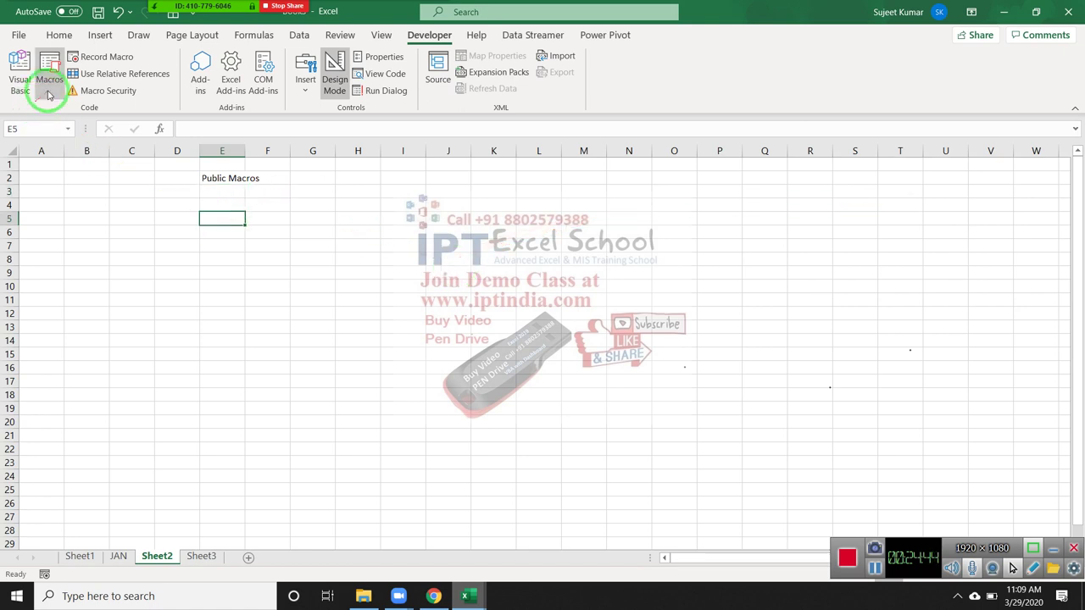
# Step: Check Record Macro's Personal Macro Workbook storage option, then delete the Public Macros text in E2
pyautogui.click(102, 57)
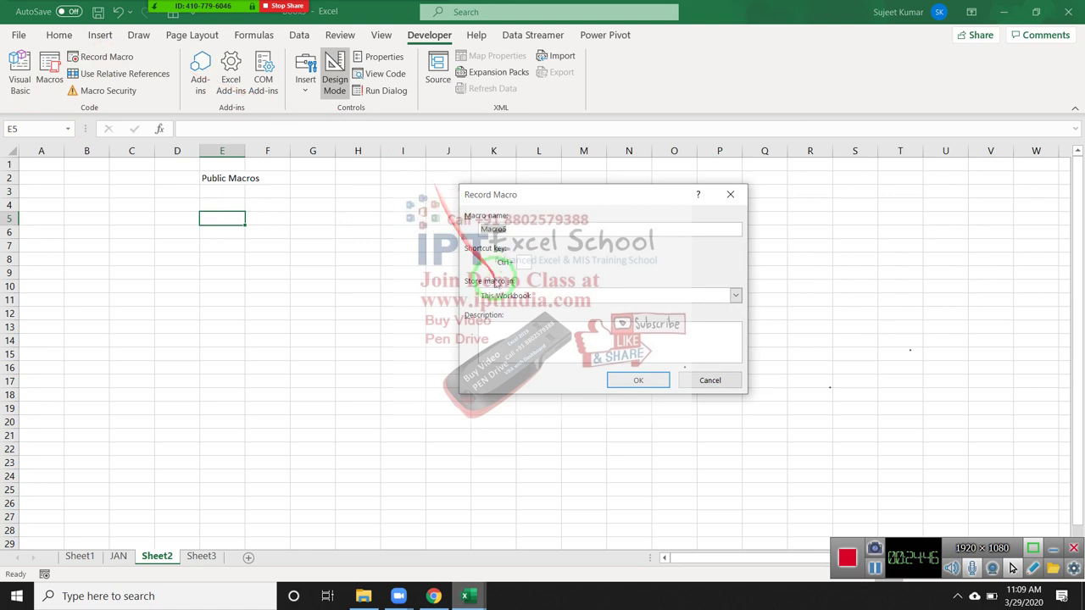
pyautogui.click(495, 296)
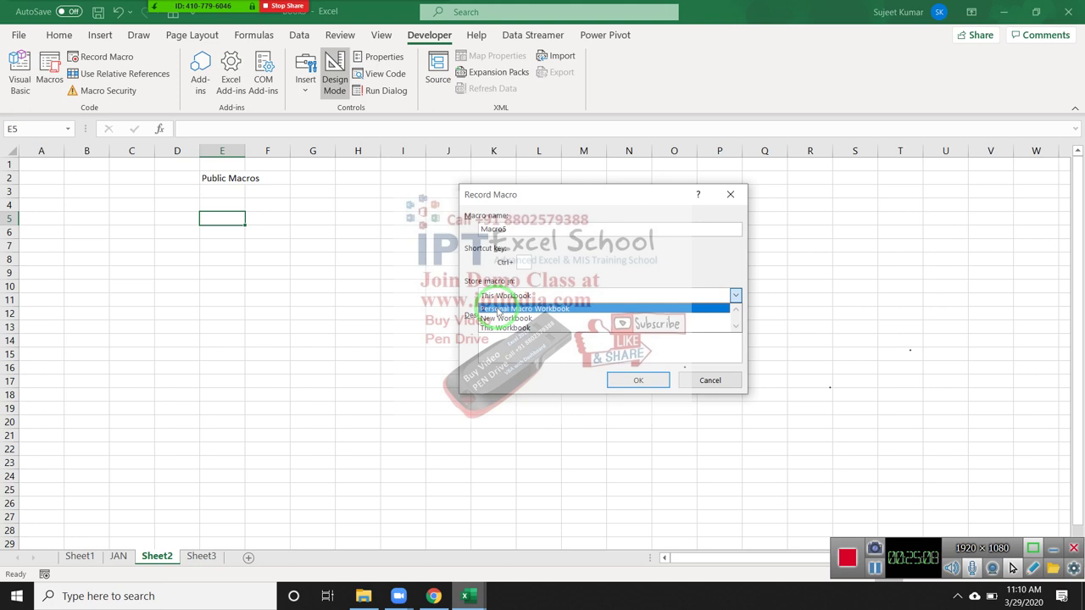
pyautogui.click(495, 308)
pyautogui.press('Return')
pyautogui.press('Up')
pyautogui.press('Up')
pyautogui.press('Up')
pyautogui.press('Delete')
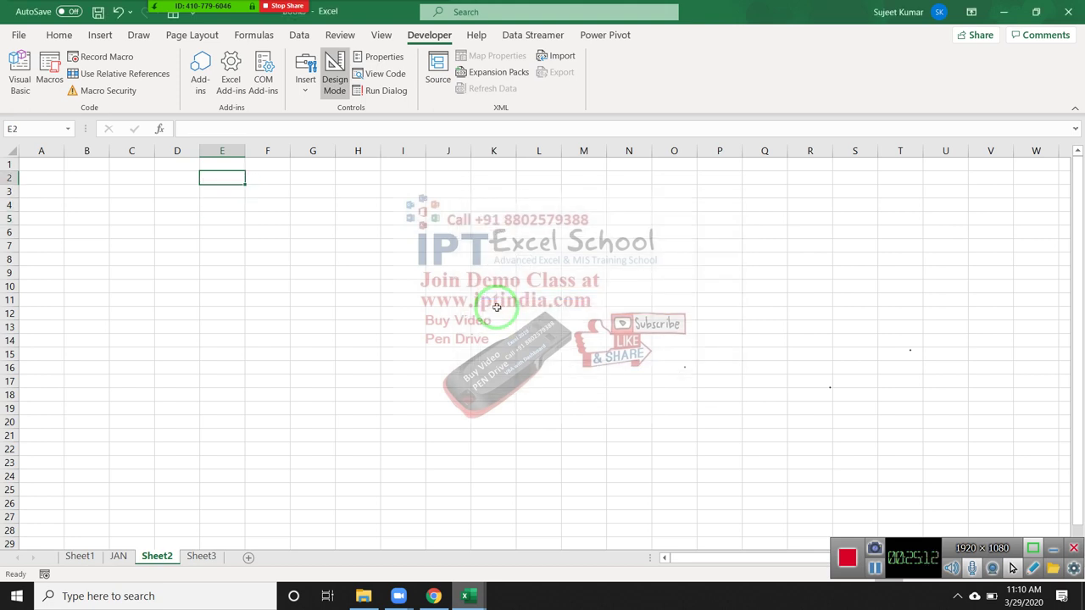
# Step: Dismiss the Zoom time-limit warning and bring up the Visual Basic editor showing Macro4
pyautogui.click(542, 394)
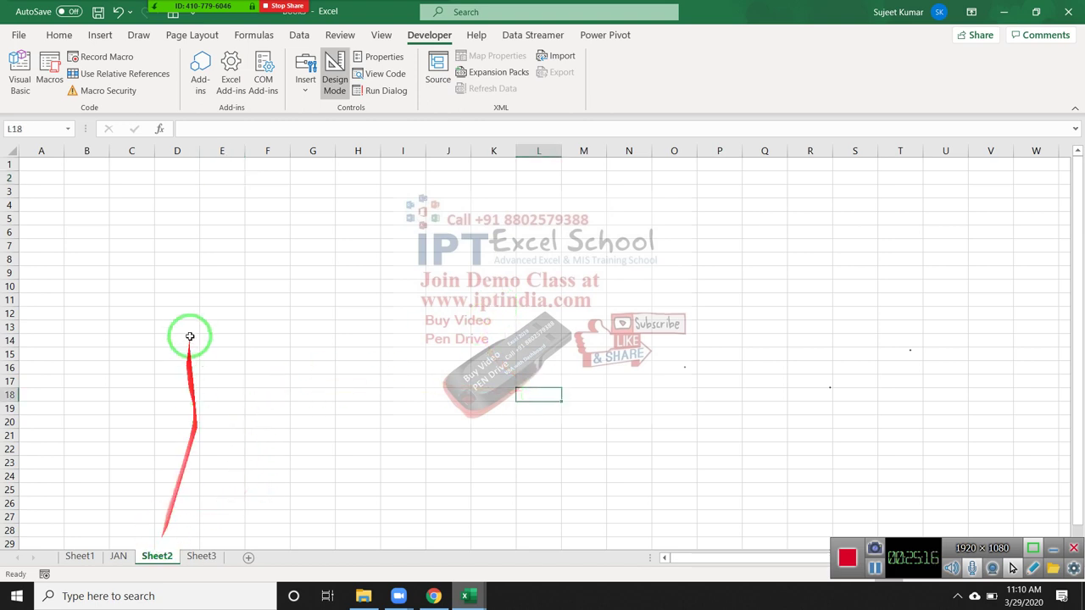
pyautogui.doubleClick(185, 300)
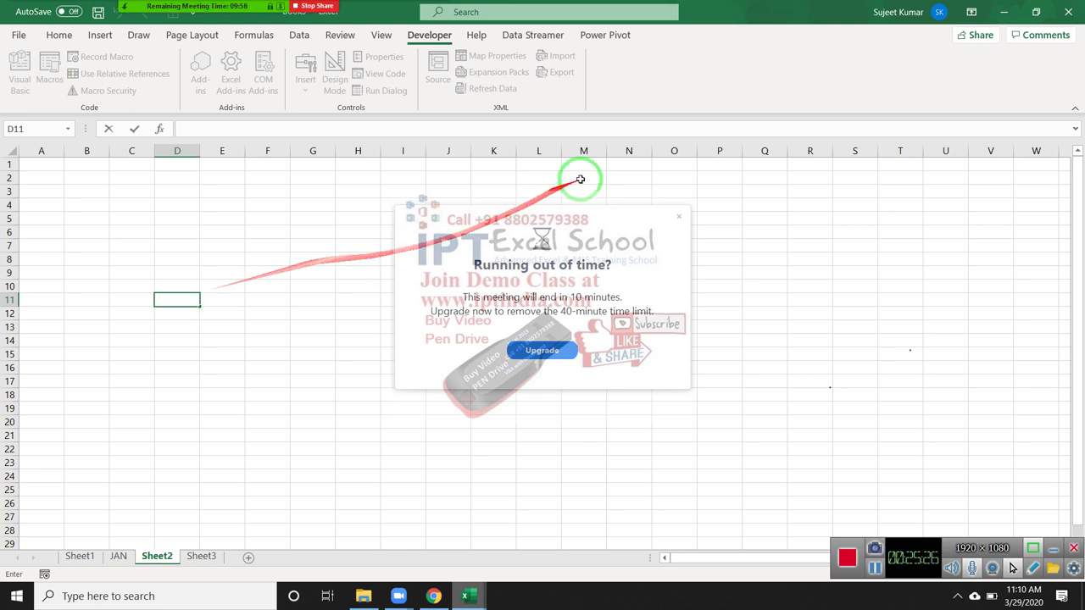
pyautogui.click(679, 217)
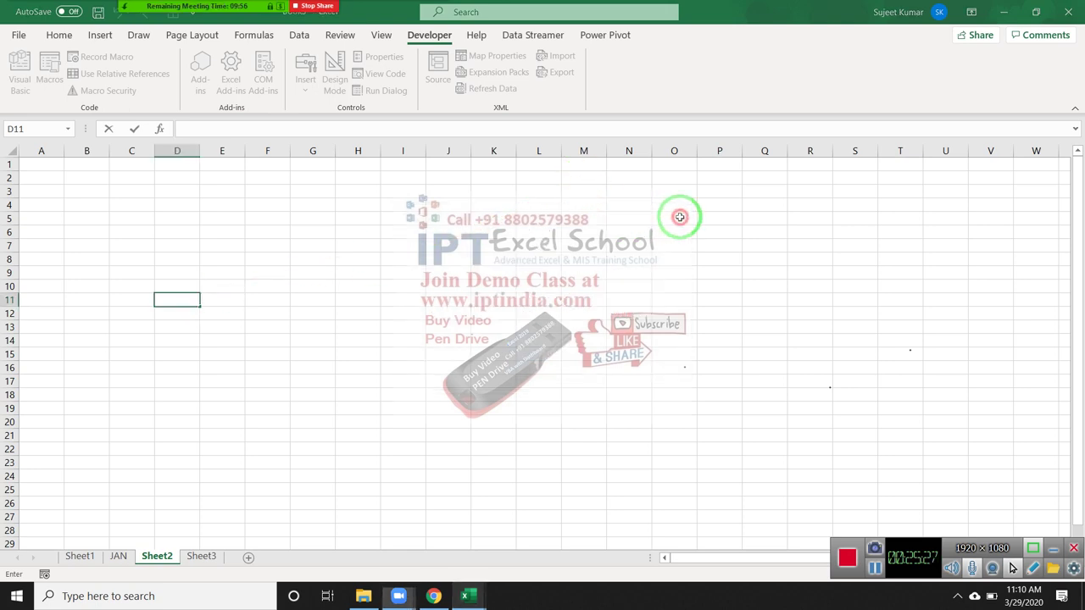
pyautogui.click(539, 245)
pyautogui.moveTo(466, 595)
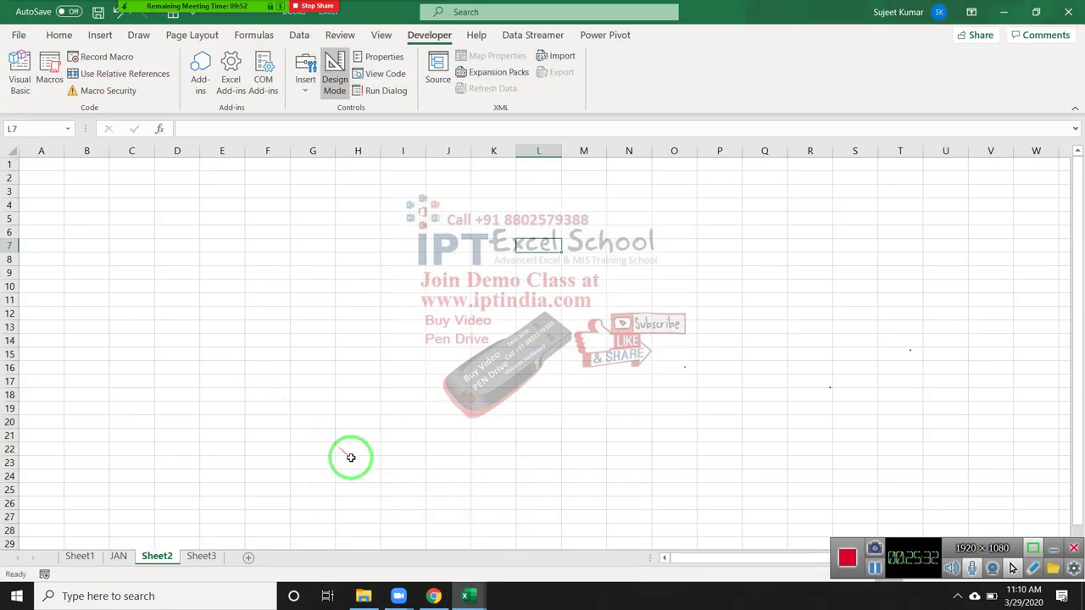
pyautogui.click(506, 542)
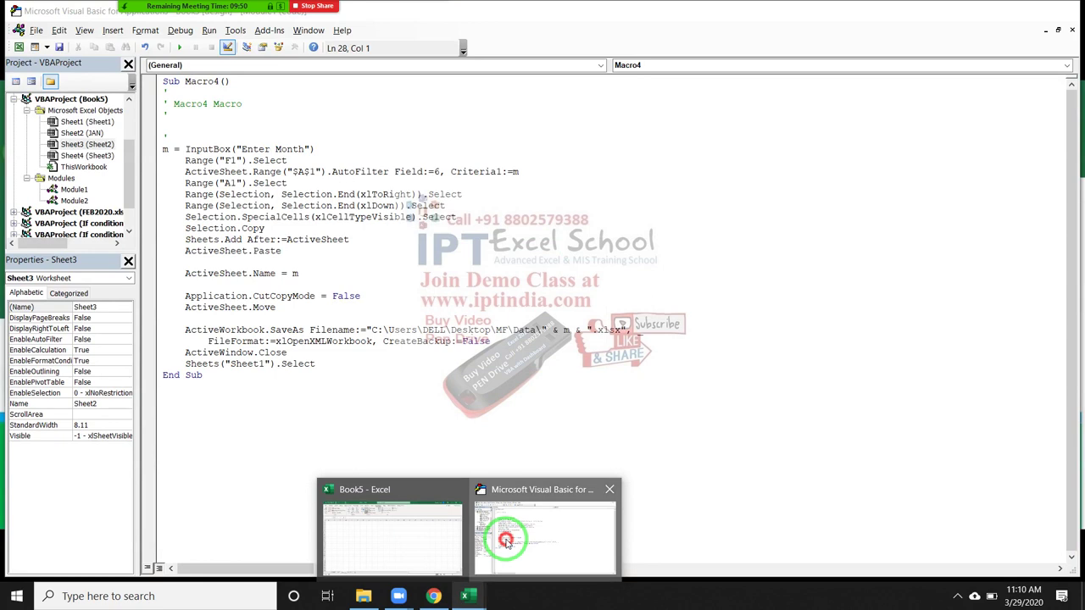
# Step: Add a Worksheet BeforeDoubleClick event procedure to Sheet3's code
pyautogui.doubleClick(87, 204)
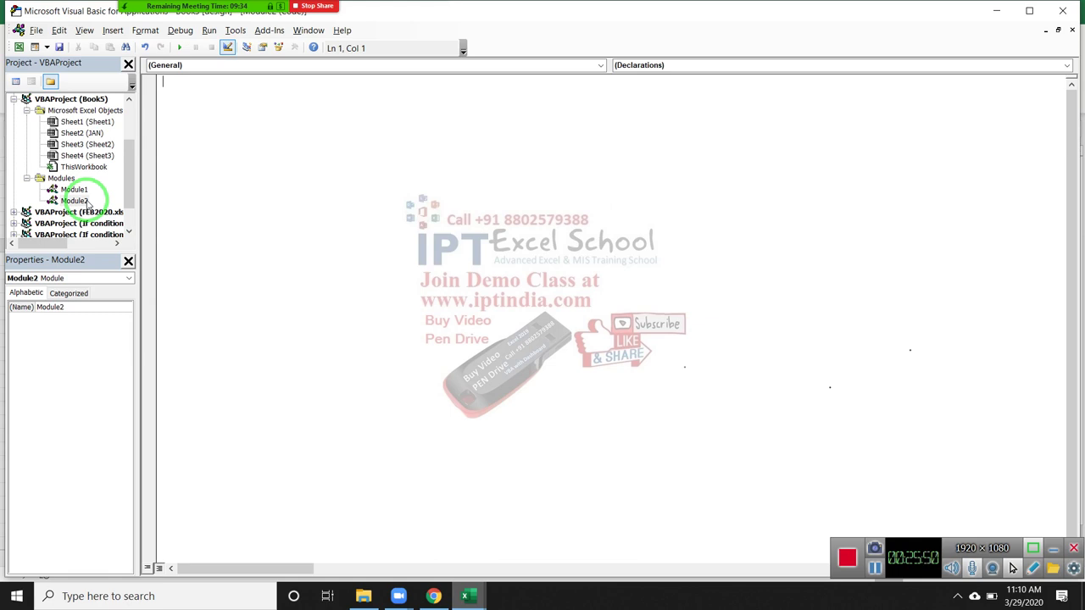
pyautogui.doubleClick(89, 146)
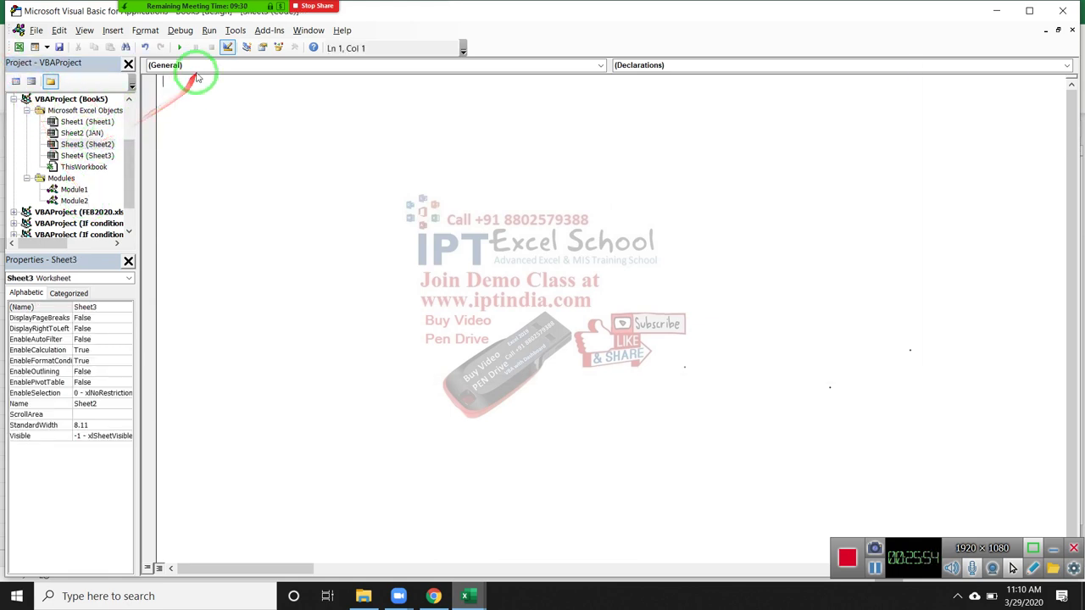
pyautogui.click(196, 67)
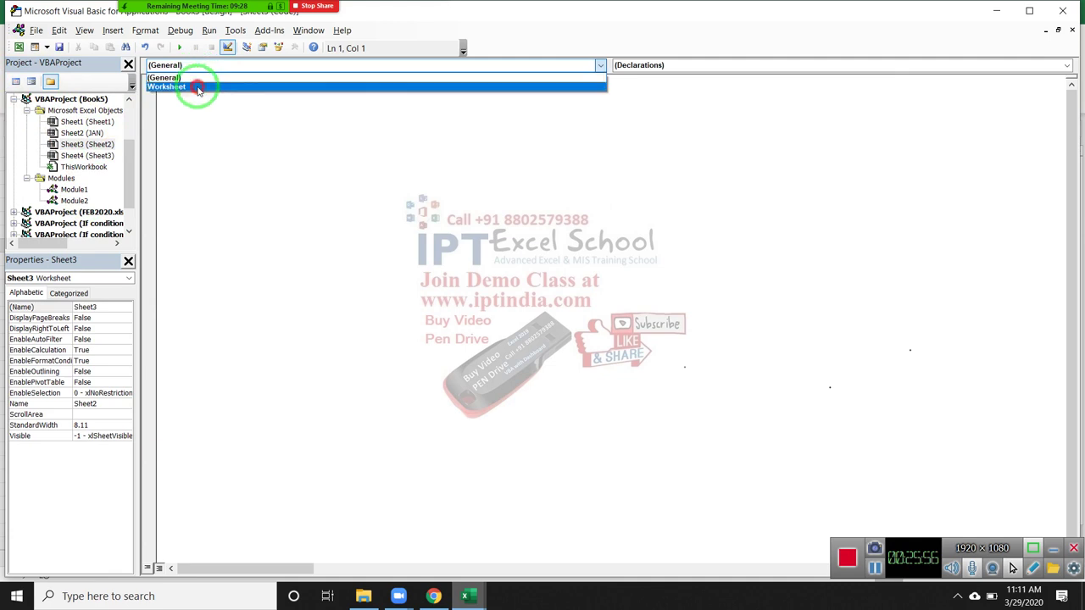
pyautogui.click(196, 88)
pyautogui.click(633, 67)
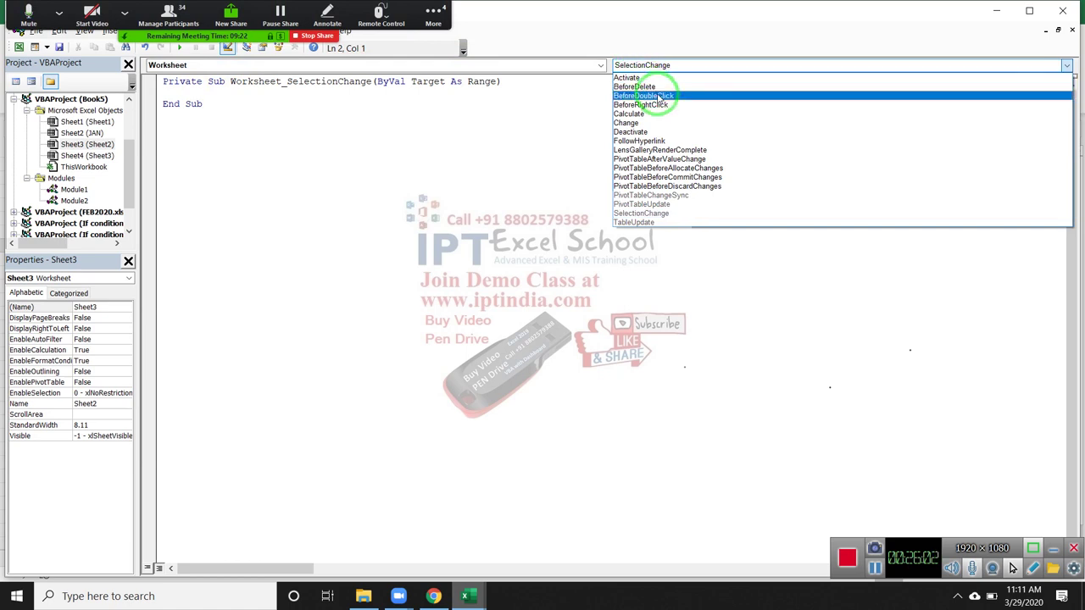
pyautogui.click(659, 96)
# Step: Make the BeforeDoubleClick handler call macro1, then bring up Module2's empty code window
pyautogui.write('macros1')
pyautogui.press('Return')
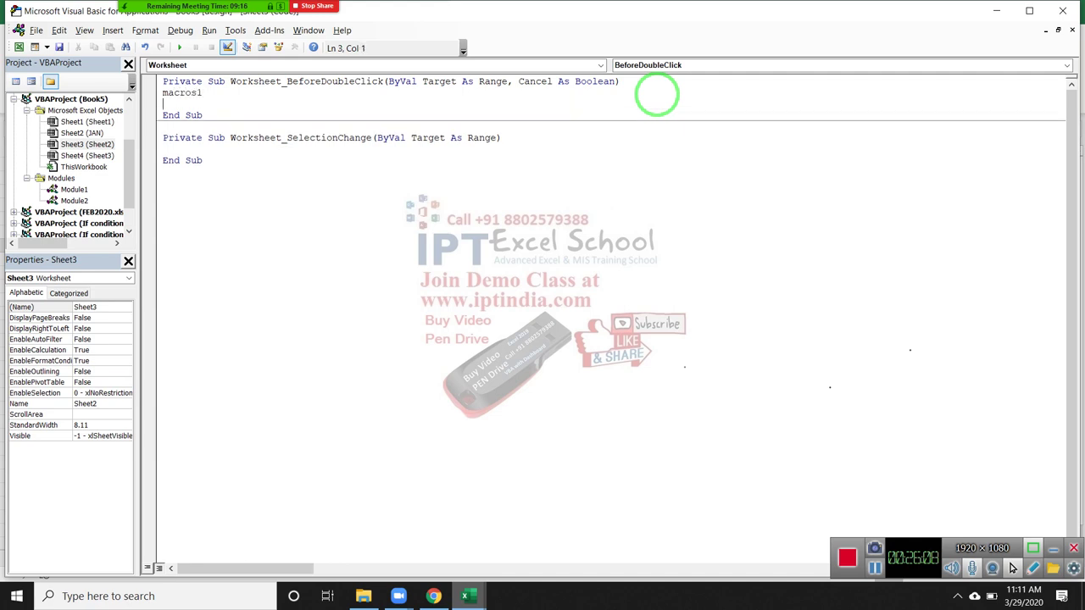
pyautogui.press('BackSpace')
pyautogui.press('Left')
pyautogui.press('BackSpace')
pyautogui.press('Right')
pyautogui.press('Return')
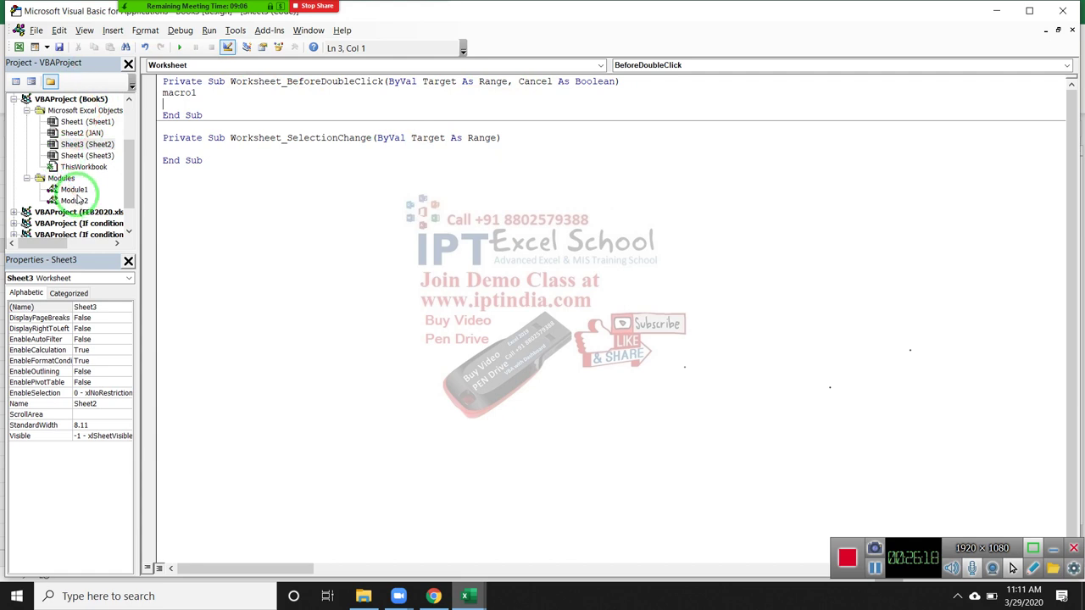
pyautogui.click(76, 200)
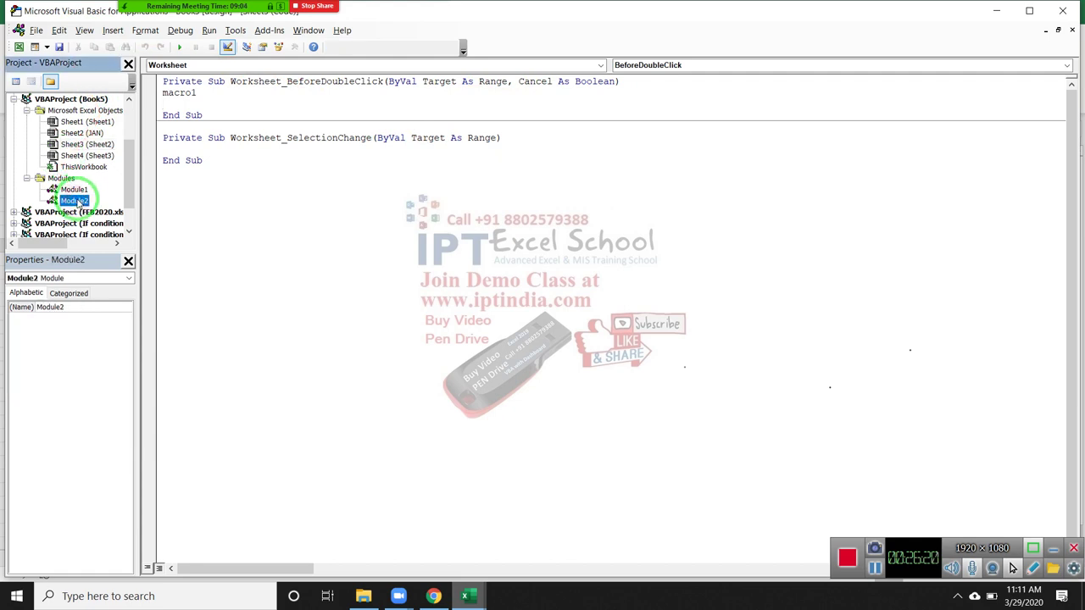
pyautogui.doubleClick(76, 200)
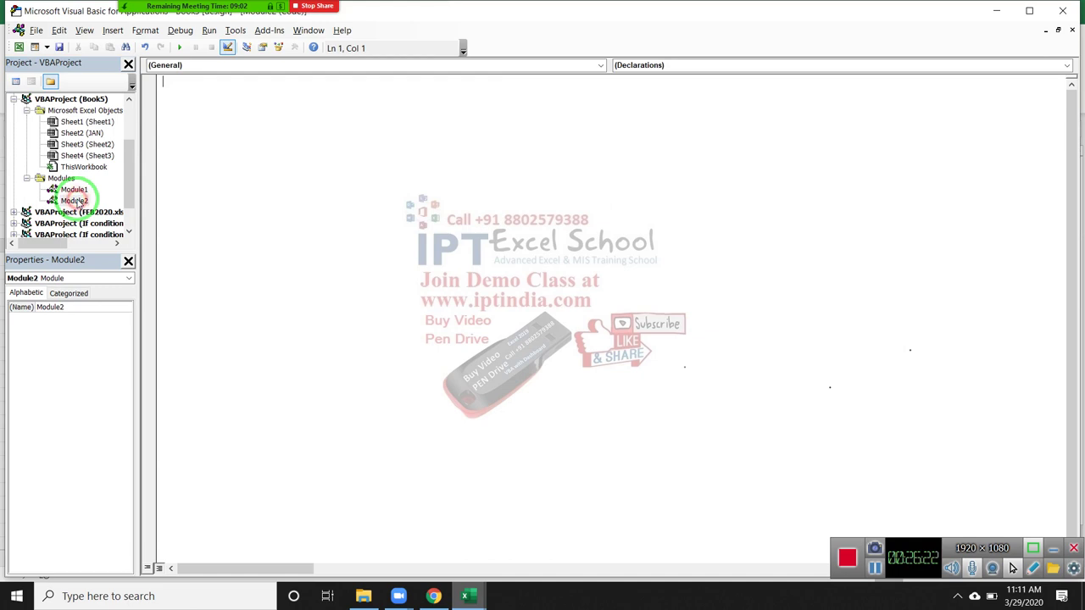
# Step: Create an empty Sub test() procedure in Module2
pyautogui.write('sub ')
pyautogui.write('test')
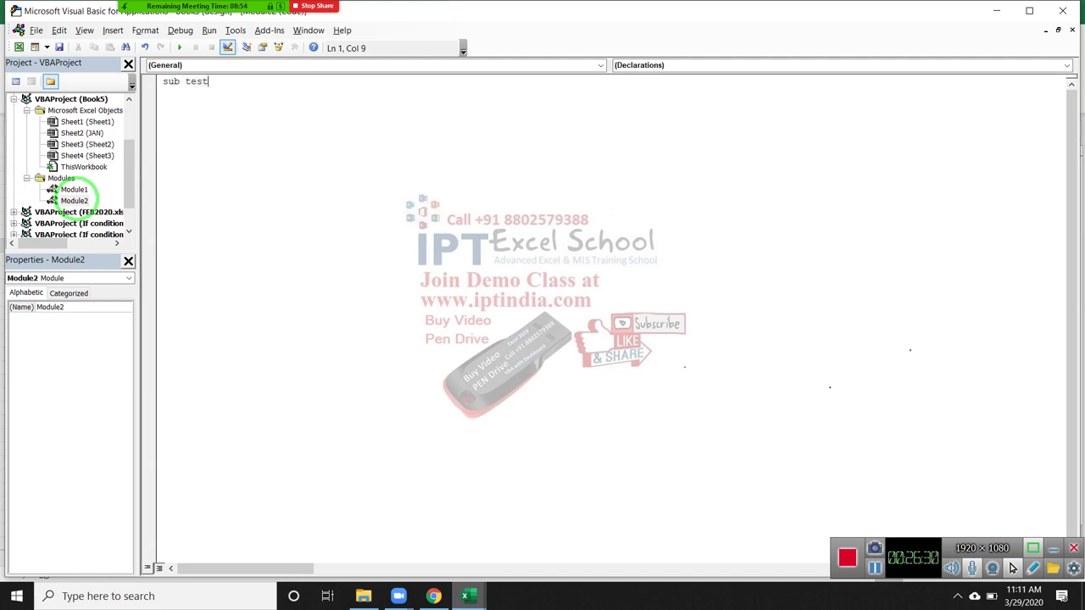
pyautogui.write('()')
pyautogui.press('Return')
pyautogui.press('Return')
pyautogui.press('Return')
pyautogui.press('Up')
pyautogui.press('Up')
pyautogui.hotkey('shift', 'Down')
pyautogui.hotkey('shift', 'Down')
pyautogui.hotkey('shift', 'Down')
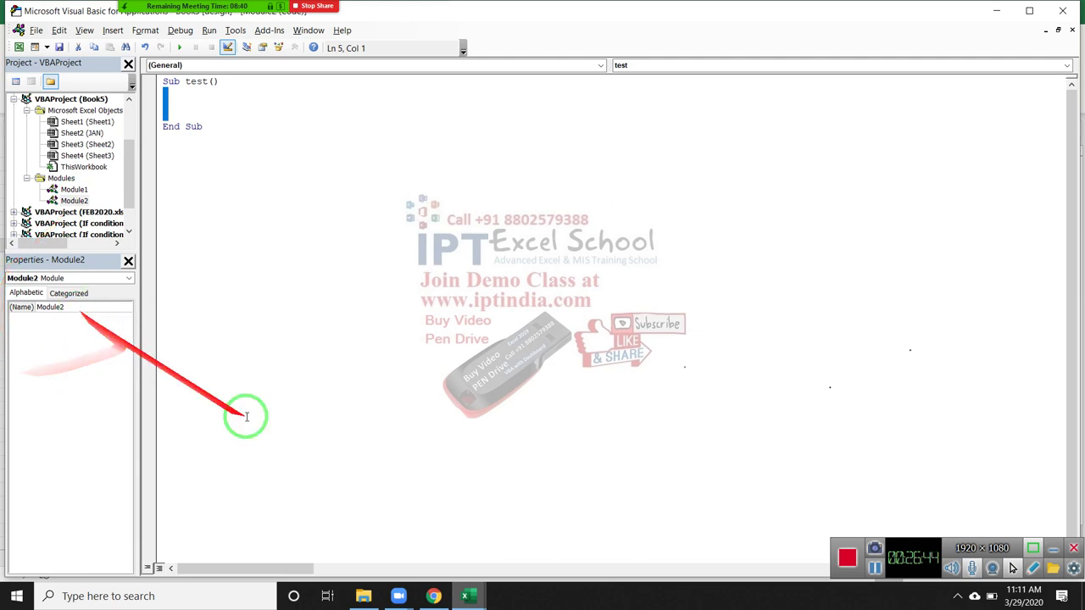
pyautogui.moveTo(465, 596)
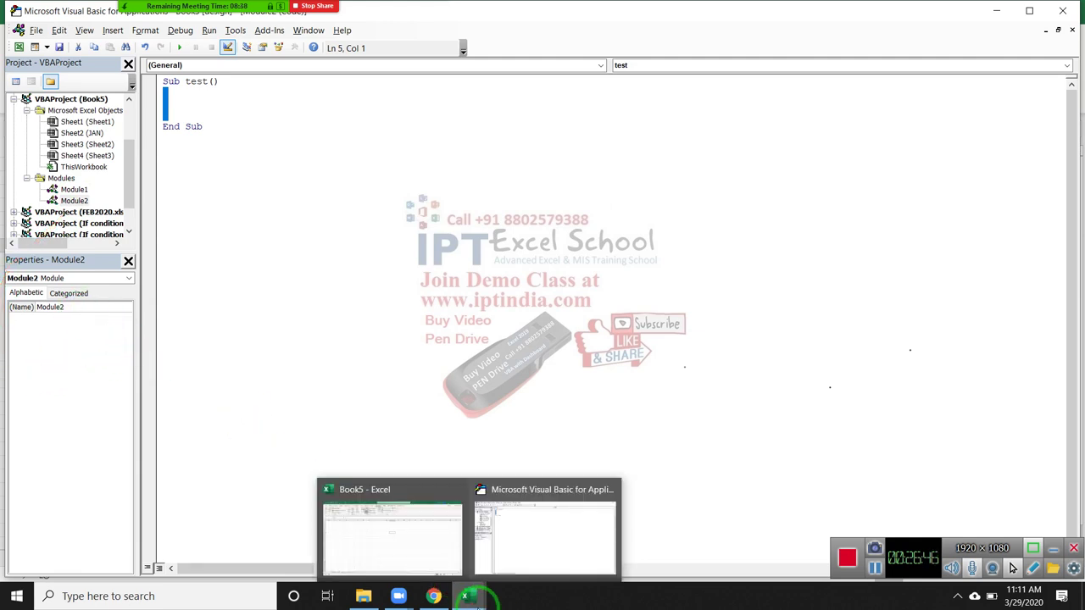
# Step: Confirm test appears in Excel's Macros list, then return to the VBA editor
pyautogui.click(430, 537)
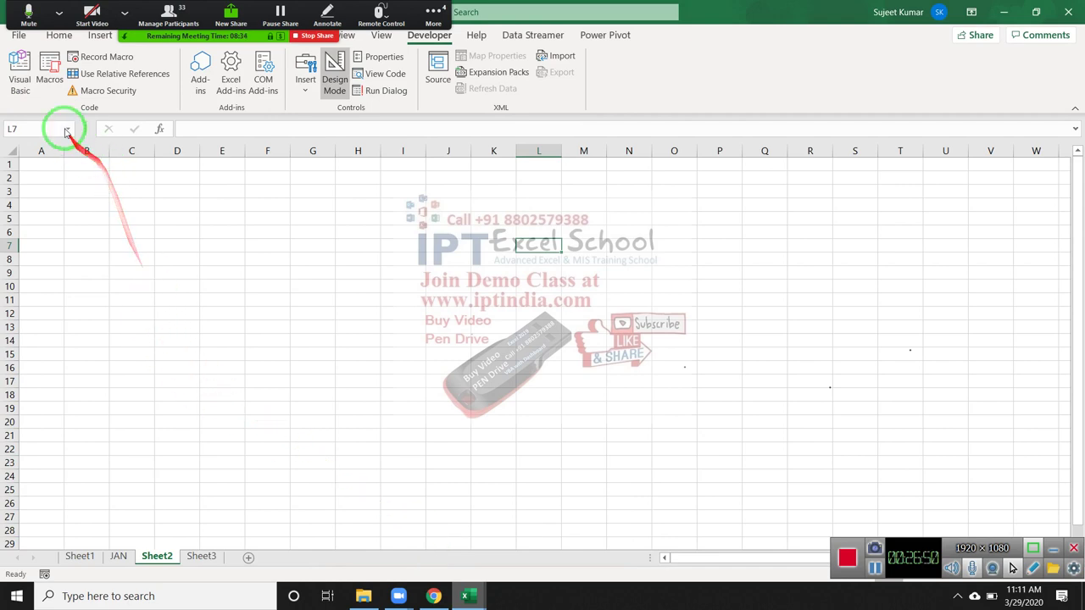
pyautogui.click(43, 88)
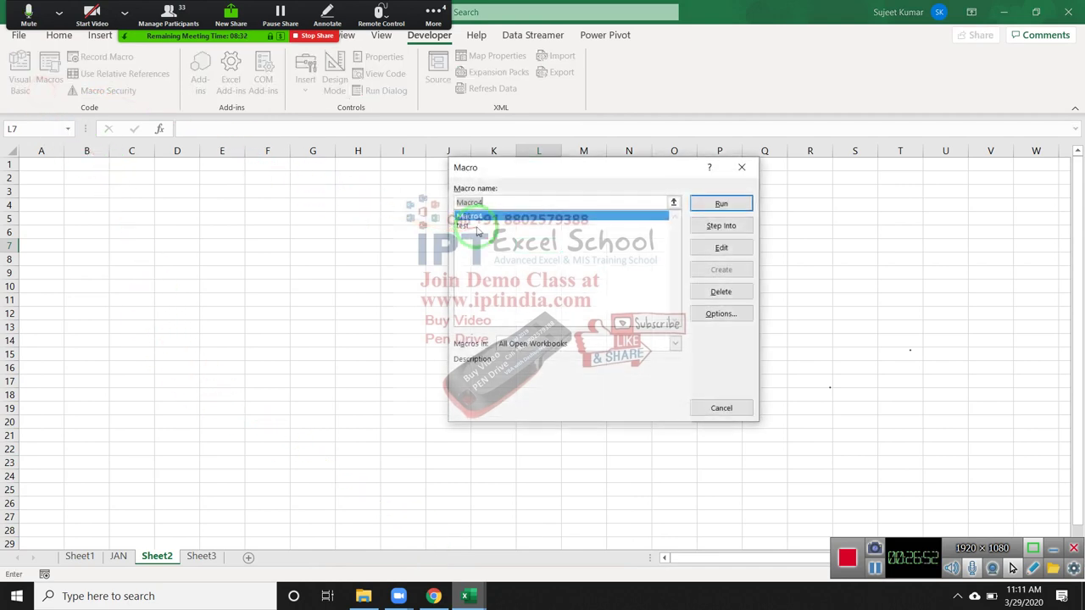
pyautogui.click(743, 166)
pyautogui.hotkey('alt', 'Tab')
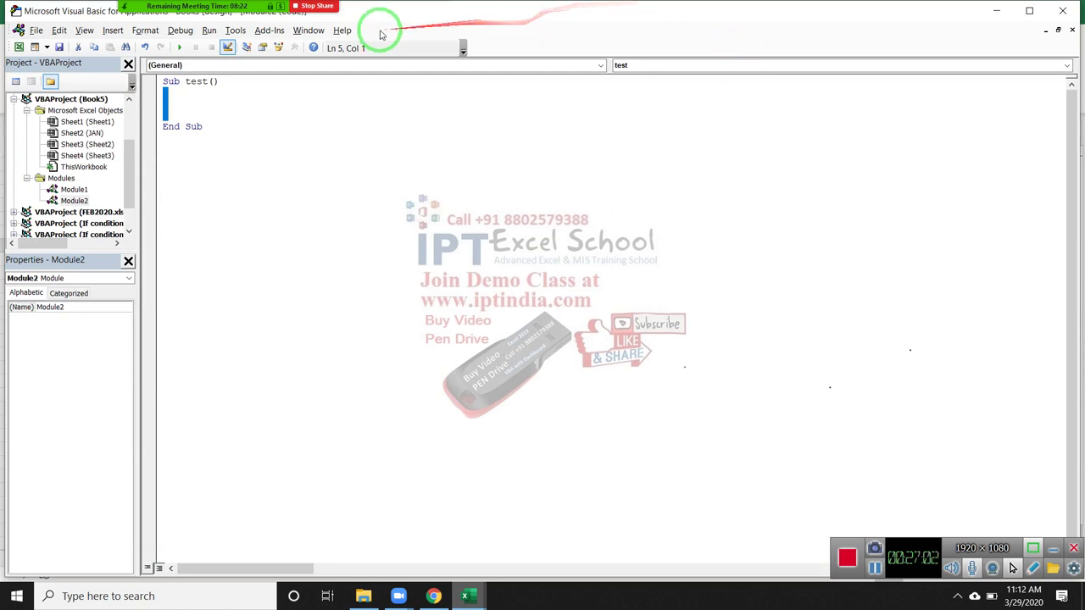
# Step: Rename the procedure to test_today, replacing the invalid dot with an underscore
pyautogui.click(203, 81)
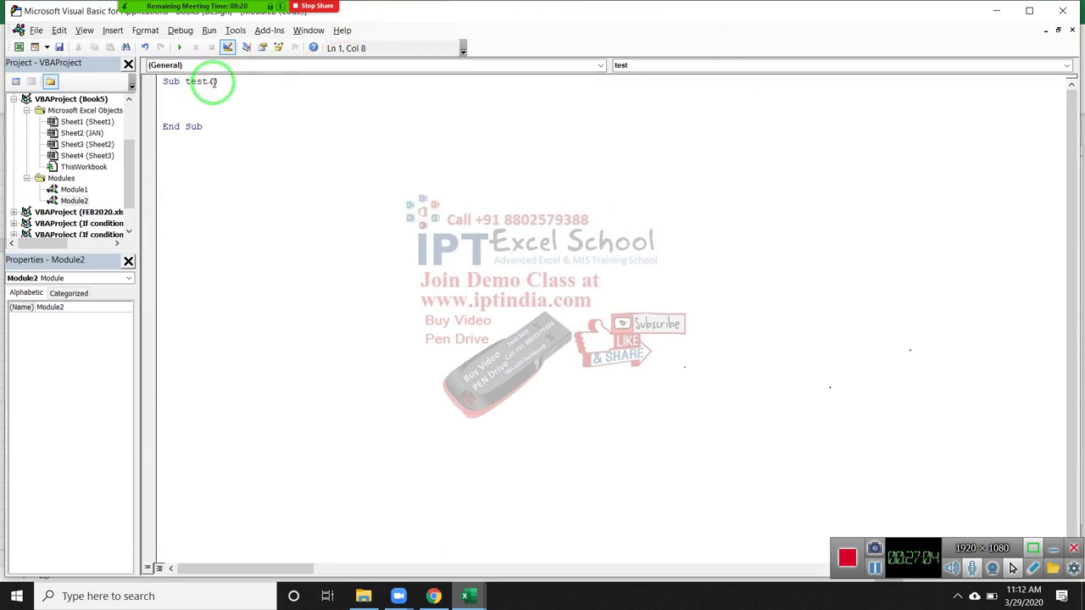
pyautogui.click(208, 81)
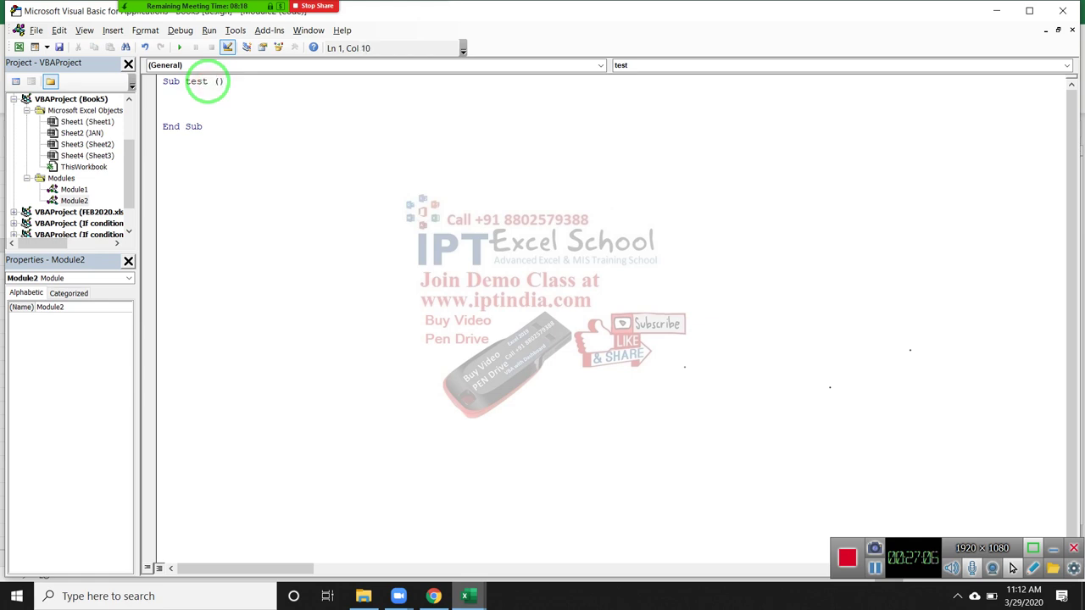
pyautogui.write('today')
pyautogui.click(213, 100)
pyautogui.press('Return')
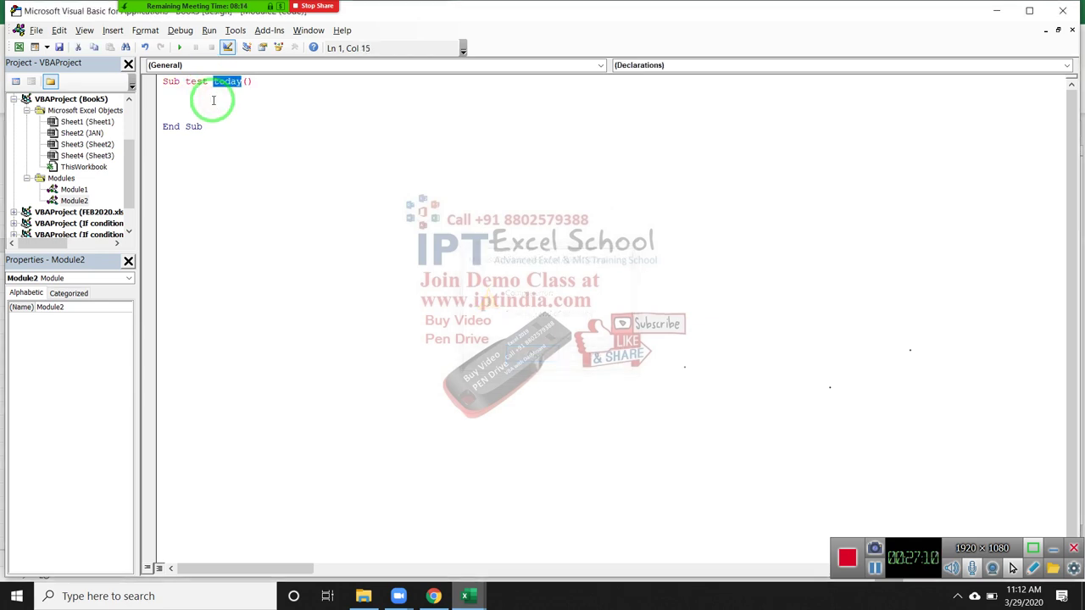
pyautogui.click(212, 82)
pyautogui.click(216, 82)
pyautogui.press('BackSpace')
pyautogui.write('.')
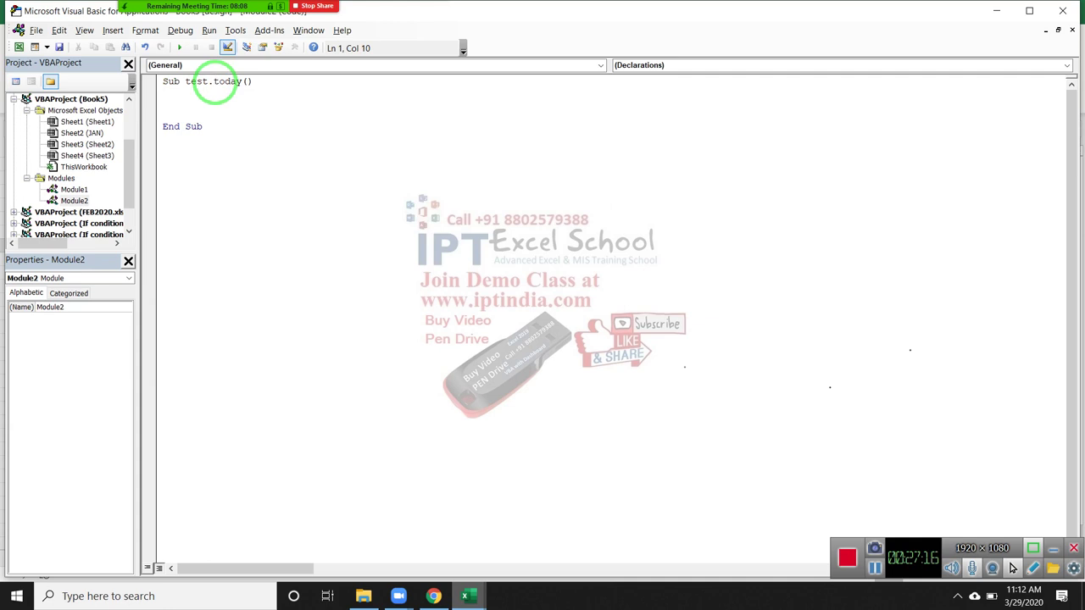
pyautogui.press('BackSpace')
pyautogui.write('_')
pyautogui.click(222, 94)
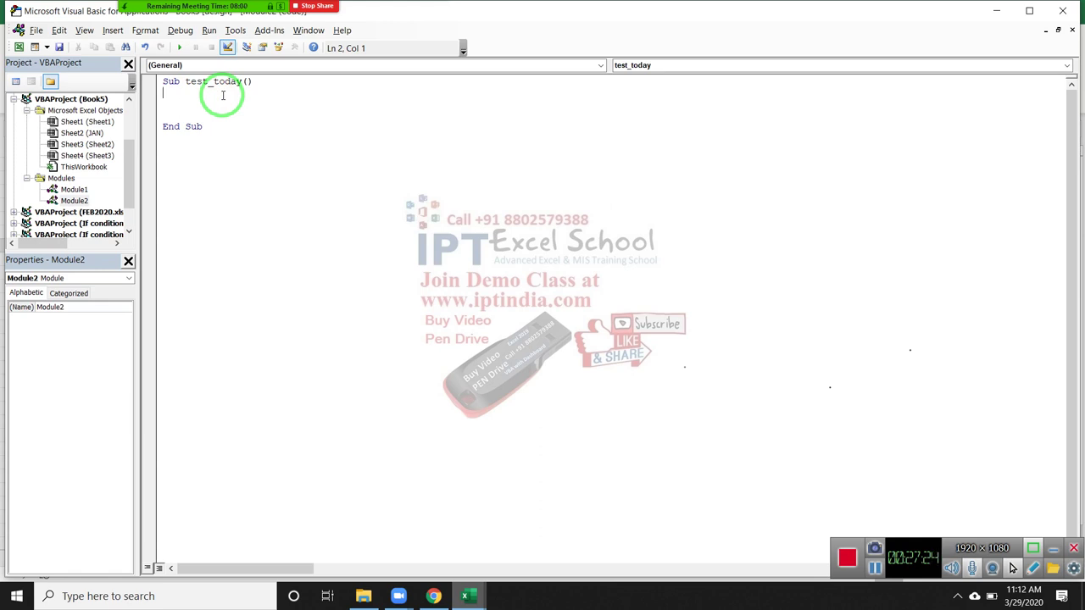
# Step: Replace the procedure name test_today with raj1
pyautogui.doubleClick(230, 84)
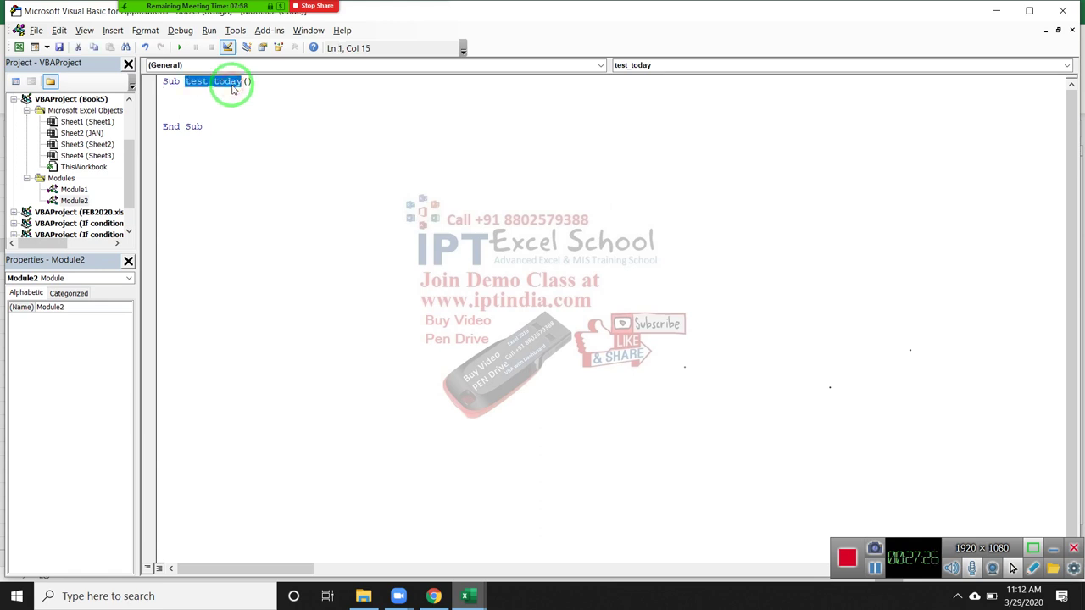
pyautogui.press('Delete')
pyautogui.write('raj1')
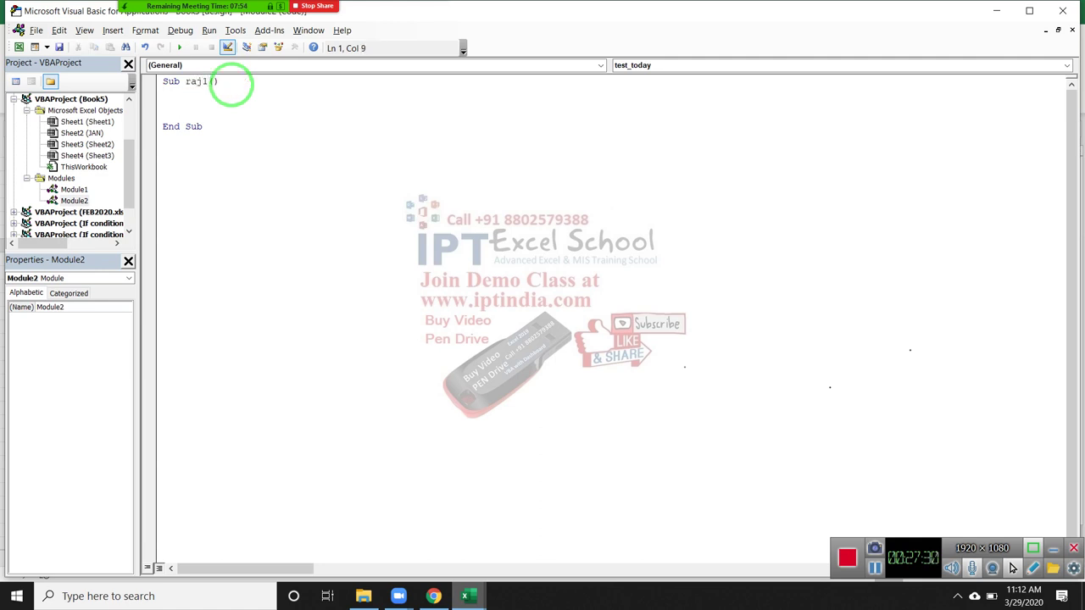
pyautogui.click(221, 101)
# Step: Confirm raj1 is listed in Excel's Macros dialog, then close it without running
pyautogui.hotkey('alt', 'F11')
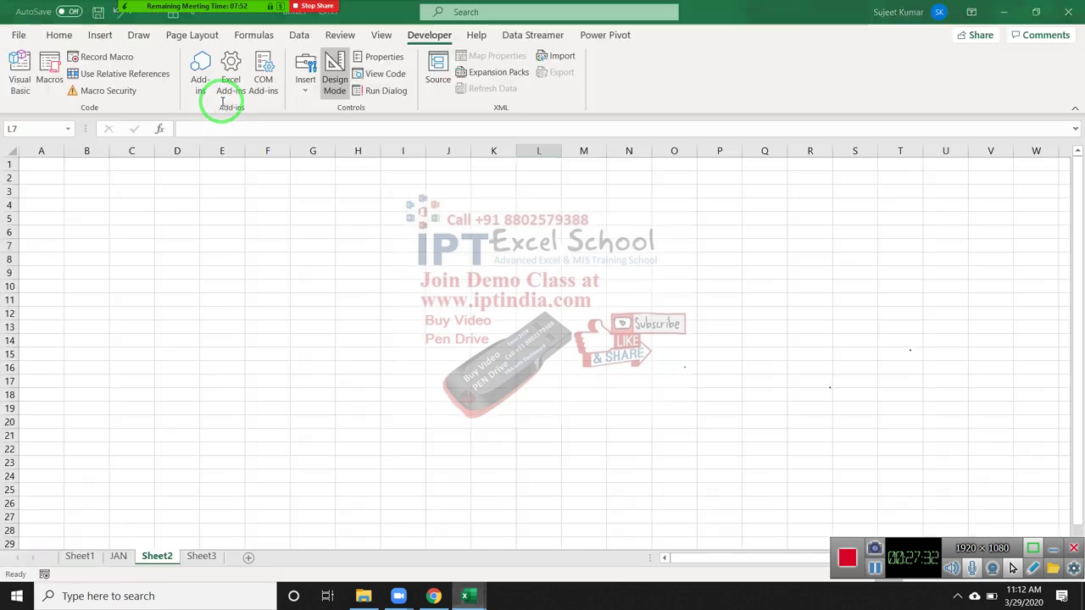
pyautogui.click(49, 76)
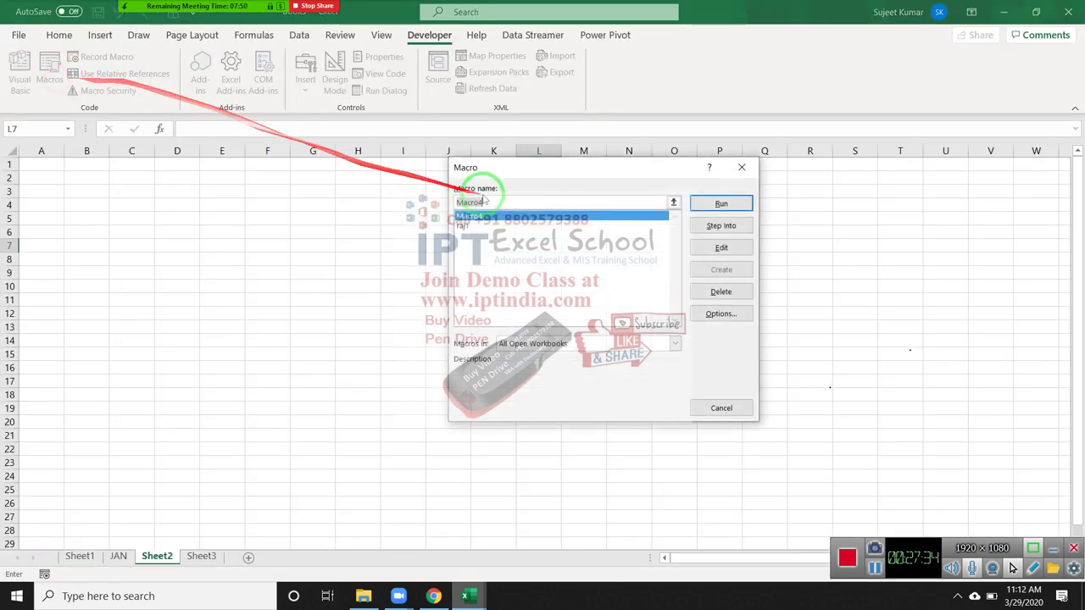
pyautogui.click(477, 226)
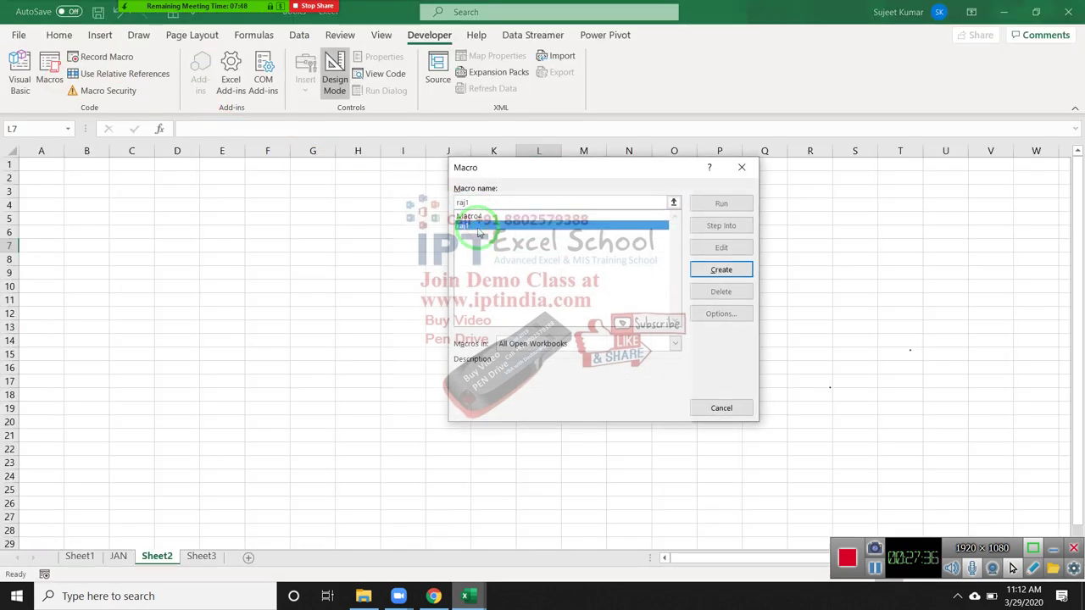
pyautogui.click(509, 205)
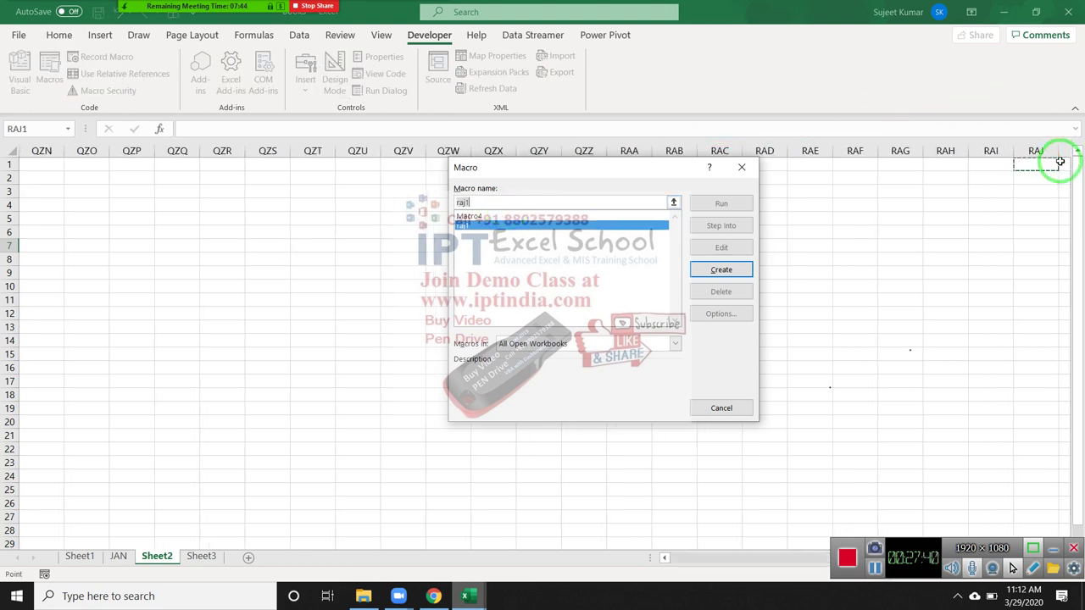
pyautogui.click(745, 168)
# Step: Jump with Ctrl+arrow keys to cell XFD1 and back to A1
pyautogui.click(749, 173)
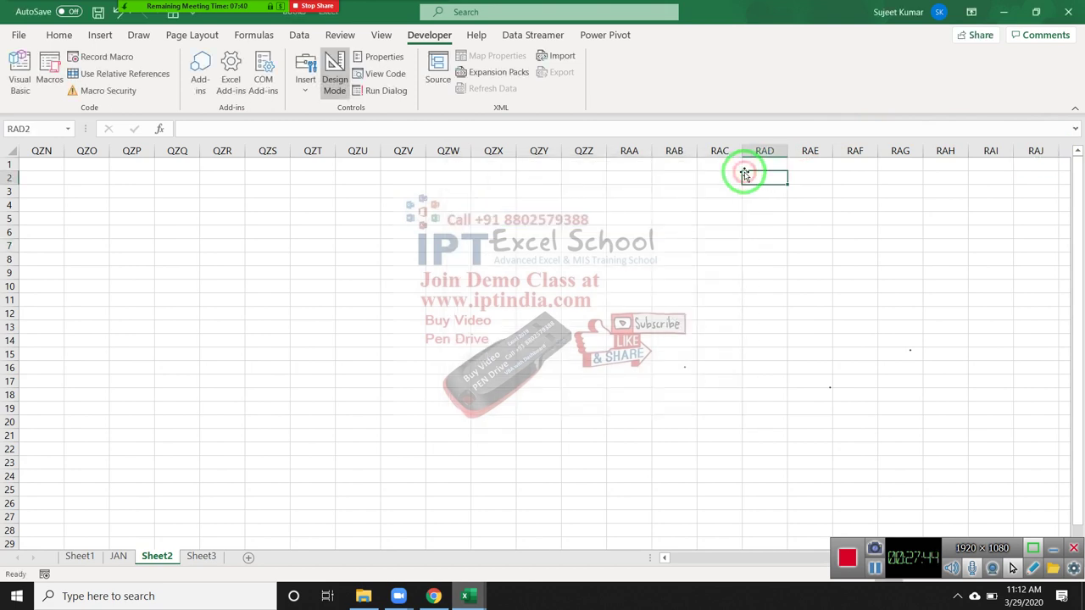
pyautogui.hotkey('ctrl', 'Right')
pyautogui.hotkey('ctrl', 'Up')
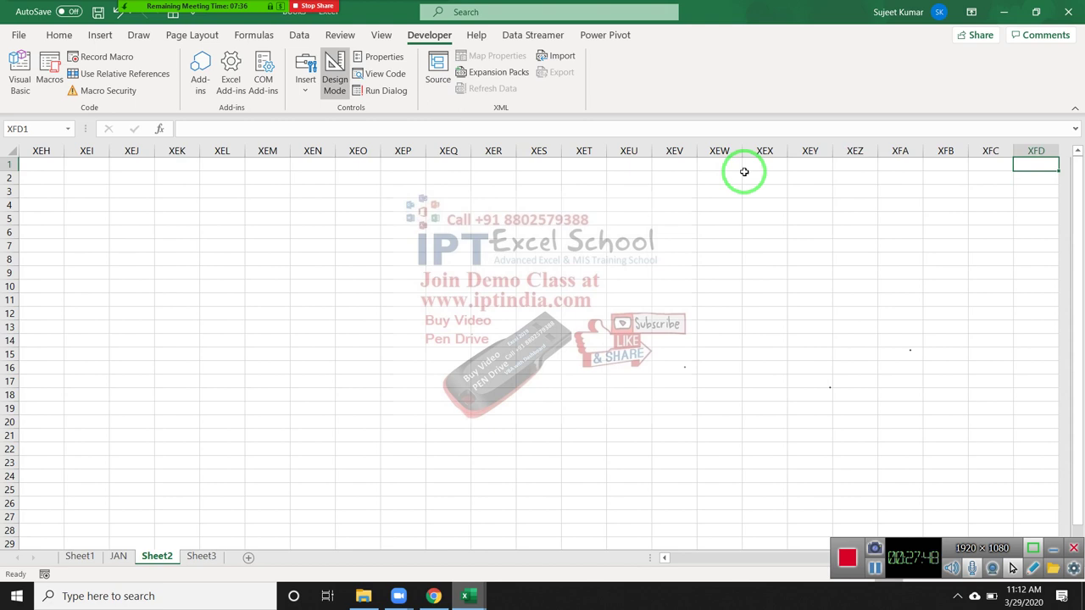
pyautogui.hotkey('ctrl', 'Left')
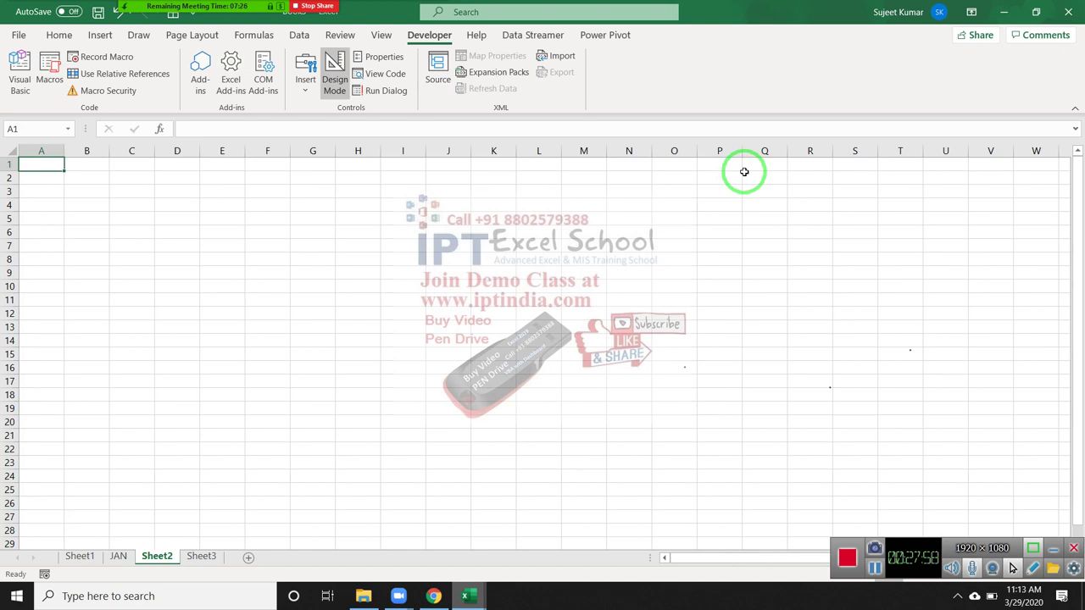
# Step: Return to the Visual Basic editor and insert an underscore into the name raj1
pyautogui.click(493, 233)
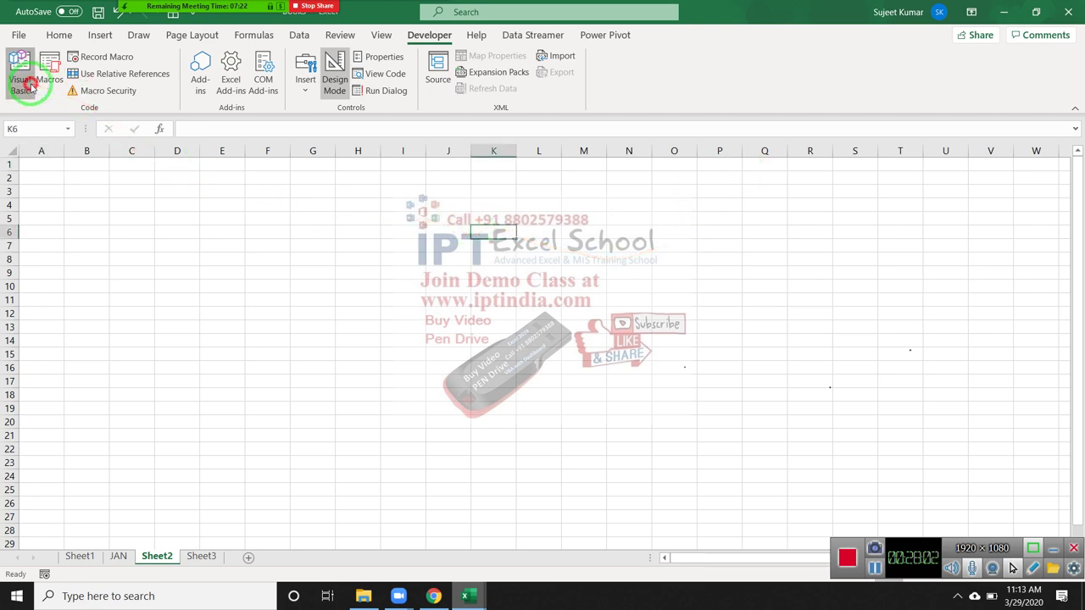
pyautogui.click(21, 74)
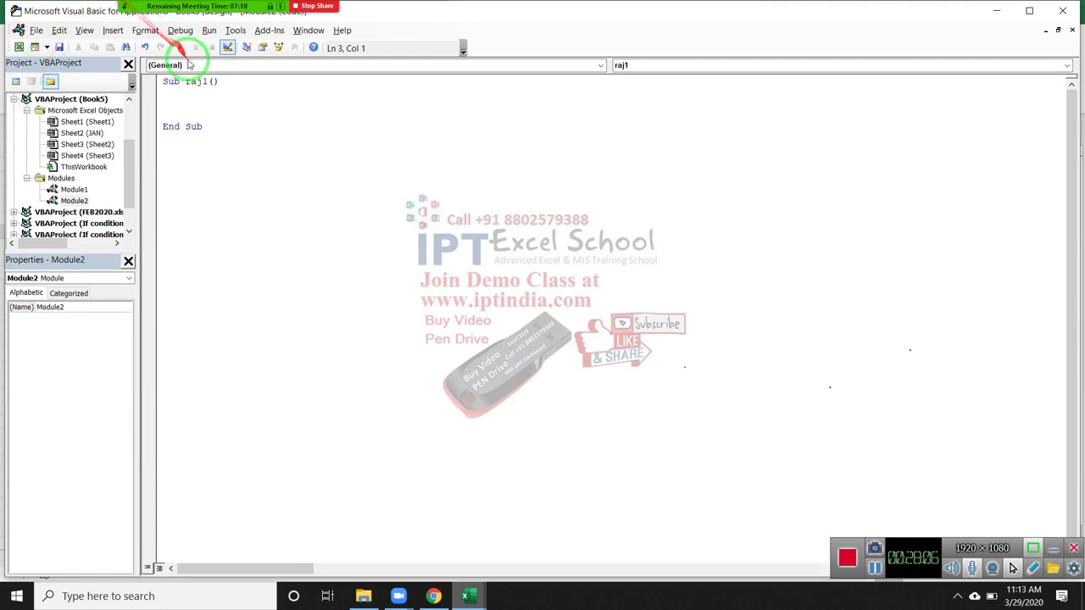
pyautogui.click(205, 88)
pyautogui.click(206, 82)
pyautogui.write('_')
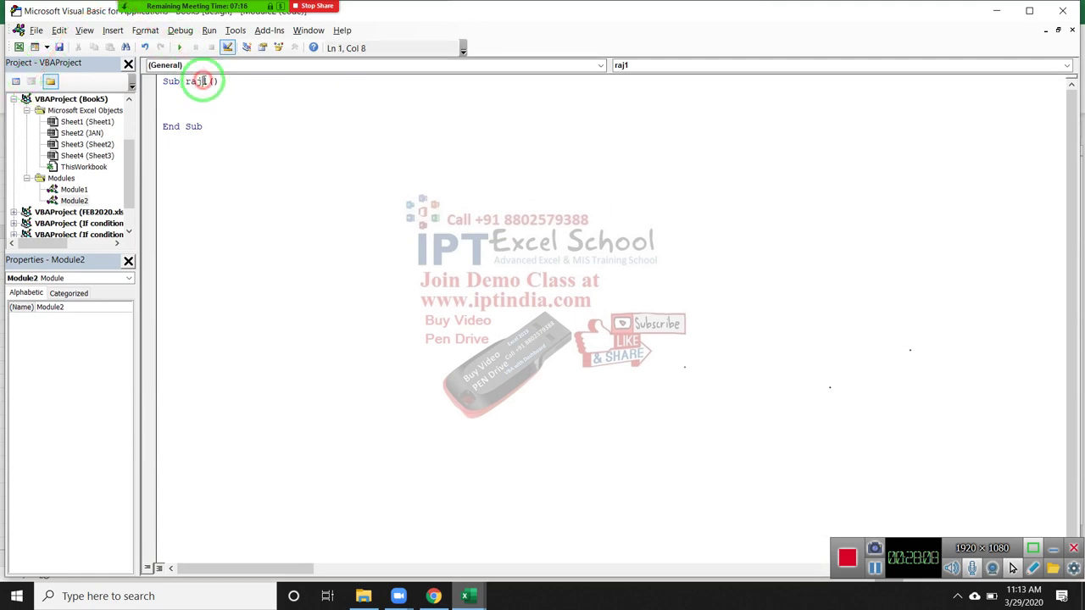
# Step: Add an Application line inside the raj_1 procedure
pyautogui.click(184, 94)
pyautogui.press('Return')
pyautogui.write('application')
pyautogui.press('Return')
# Step: Open and close the Zoom meeting group chat
pyautogui.click(433, 14)
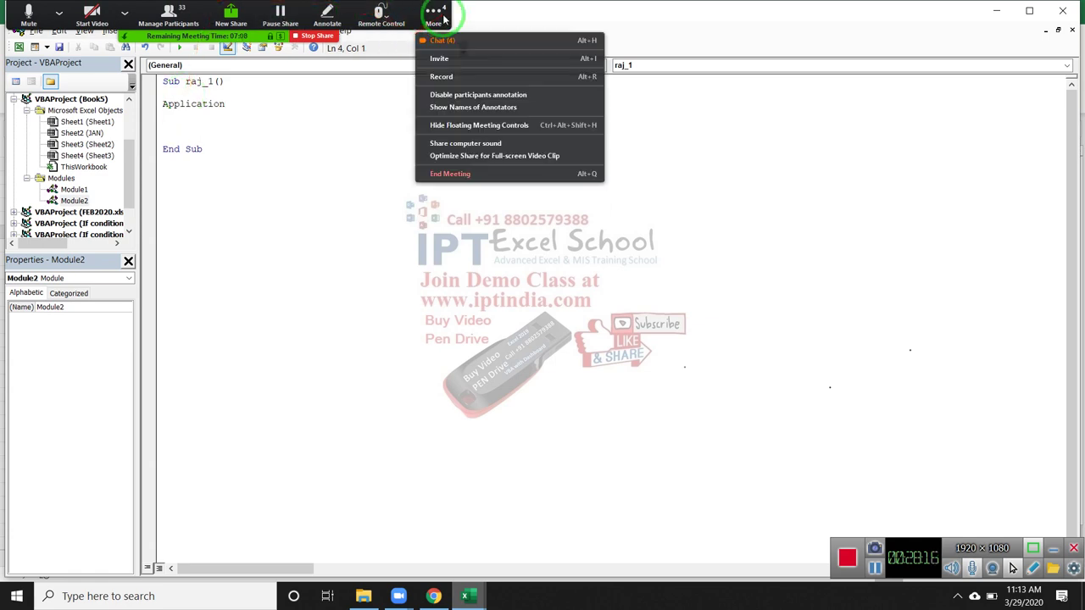
pyautogui.click(441, 40)
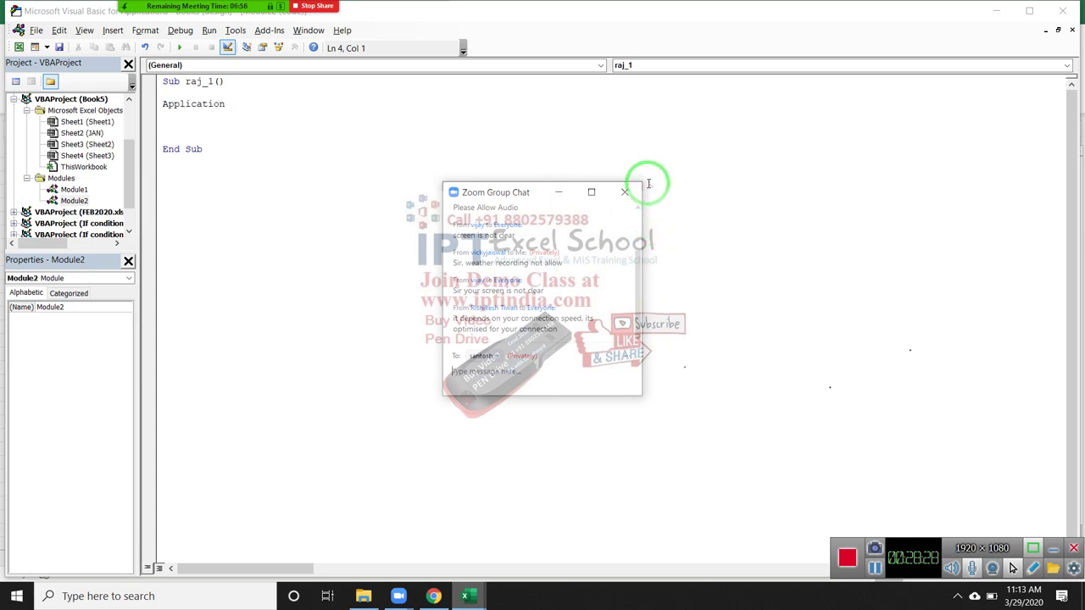
pyautogui.click(625, 192)
# Step: Add Workbooks, Sheets and Range on separate lines below Application
pyautogui.click(180, 104)
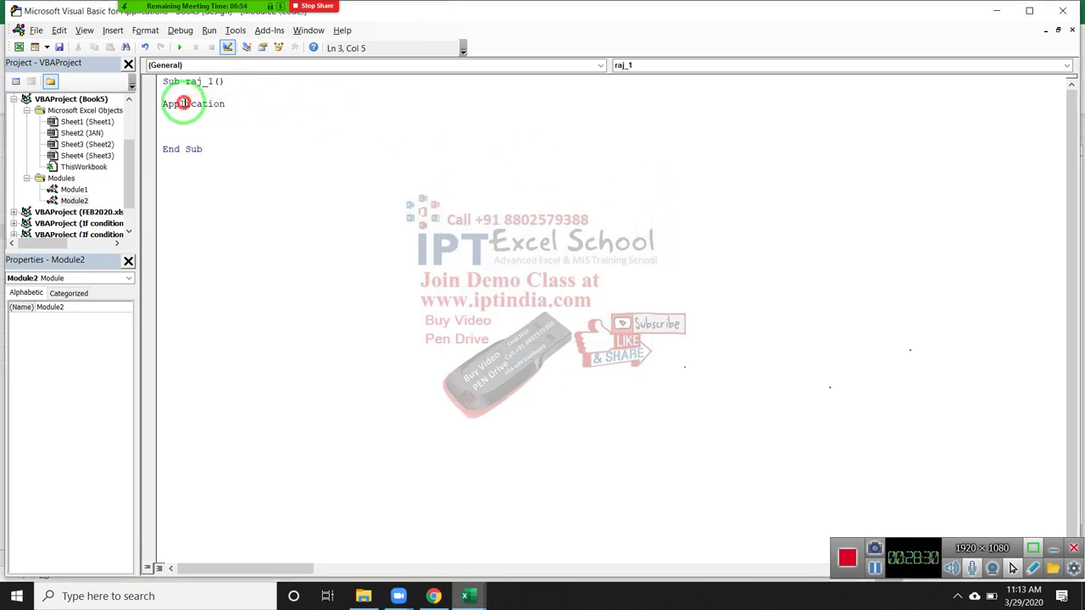
pyautogui.click(244, 100)
pyautogui.press('Return')
pyautogui.write('workbooks')
pyautogui.press('Return')
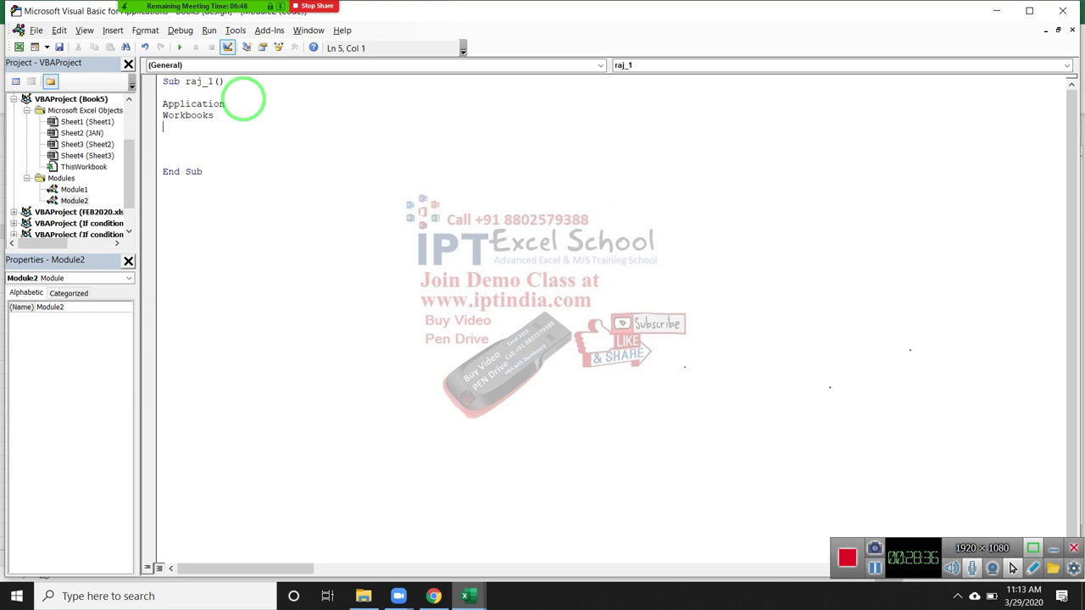
pyautogui.write('sheets')
pyautogui.press('Return')
pyautogui.write('ra')
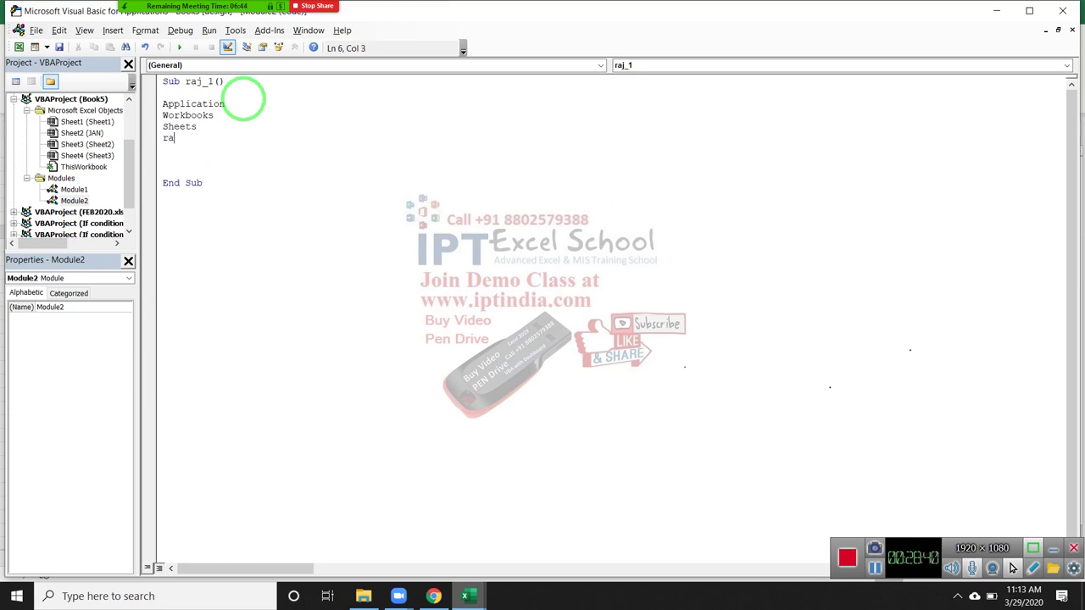
pyautogui.write('nge')
pyautogui.press('Return')
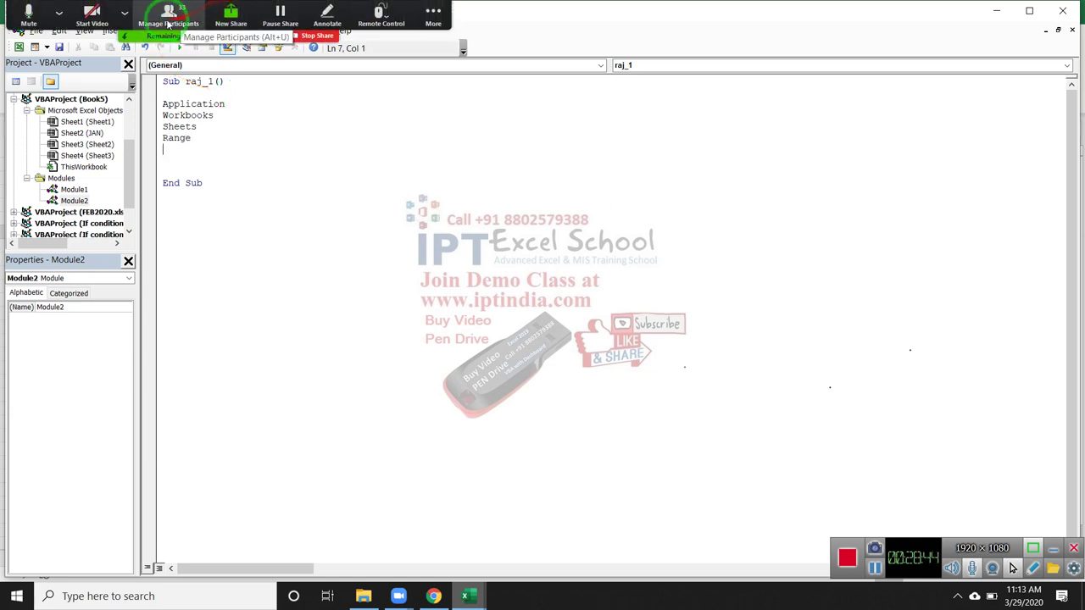
# Step: Use Mute All in Zoom's Participants panel, confirm Yes, and close the panel
pyautogui.click(168, 23)
pyautogui.click(479, 374)
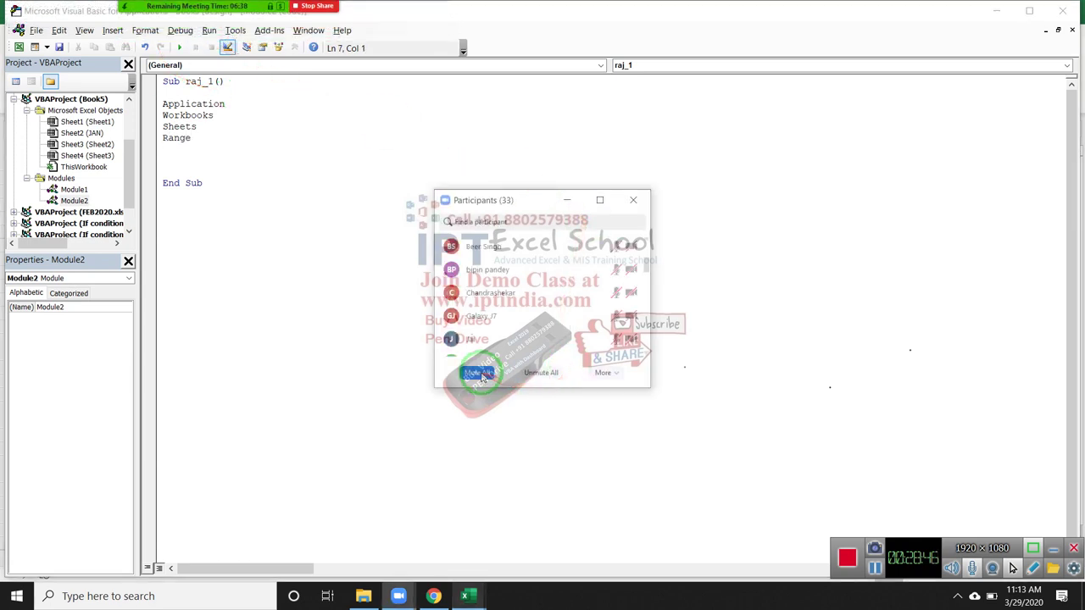
pyautogui.click(591, 327)
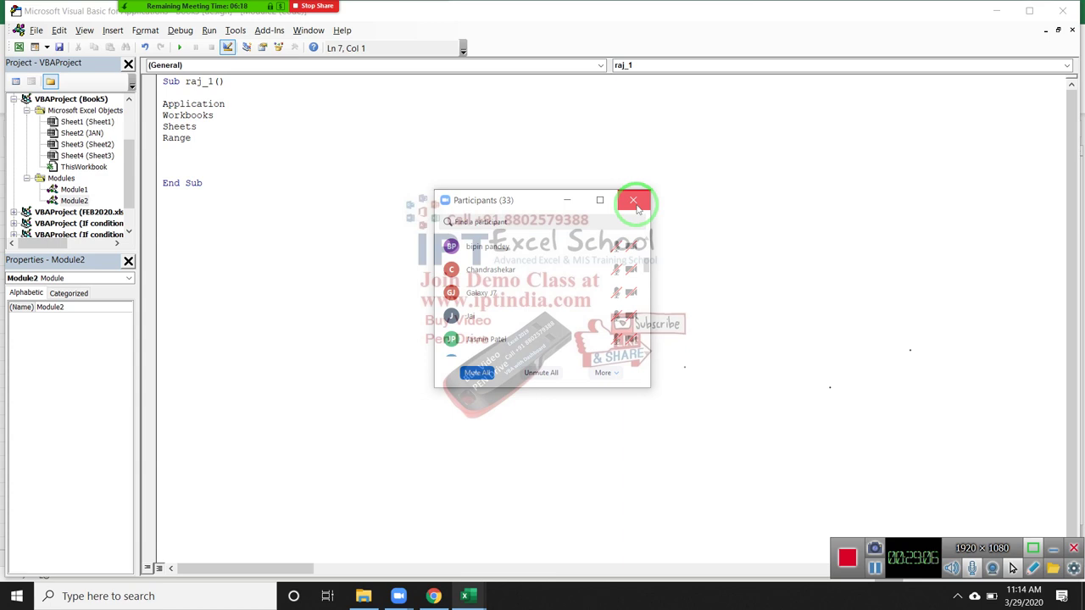
pyautogui.click(634, 204)
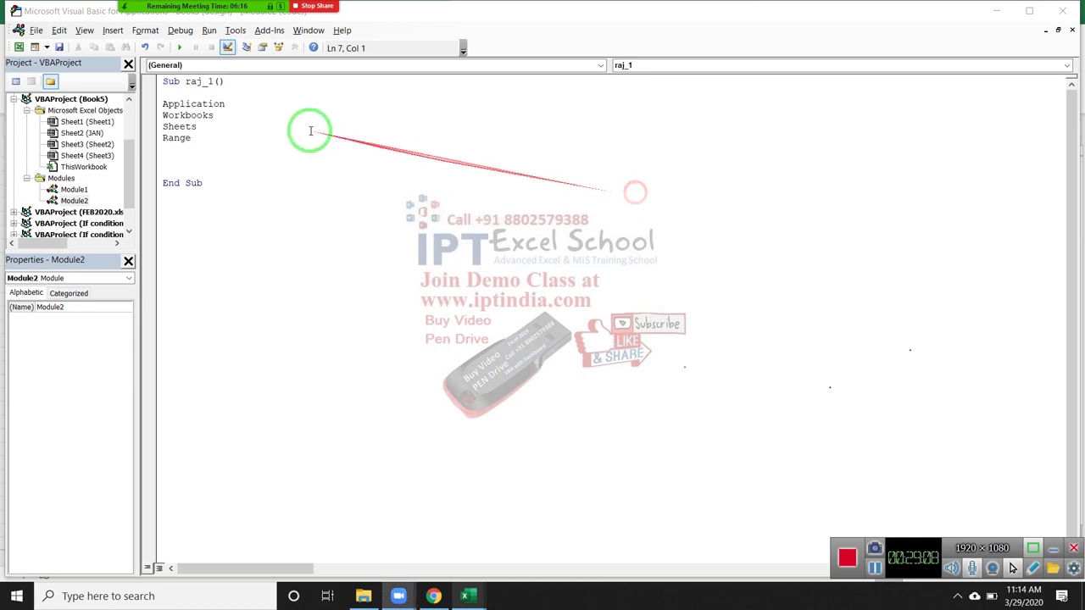
pyautogui.click(181, 149)
pyautogui.press('Return')
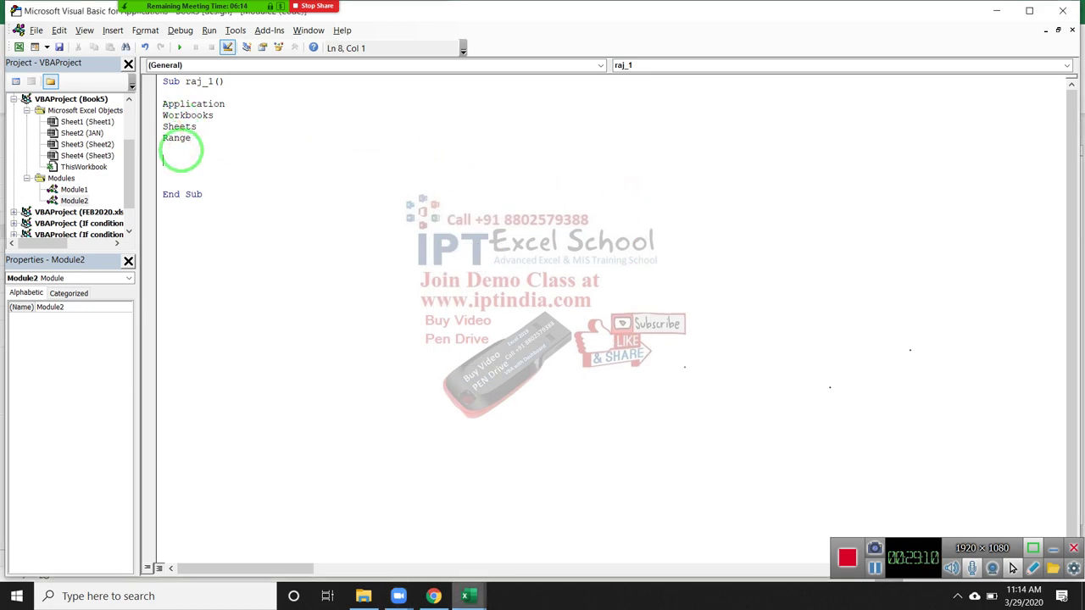
pyautogui.write('workbooks.Add')
pyautogui.press('Return')
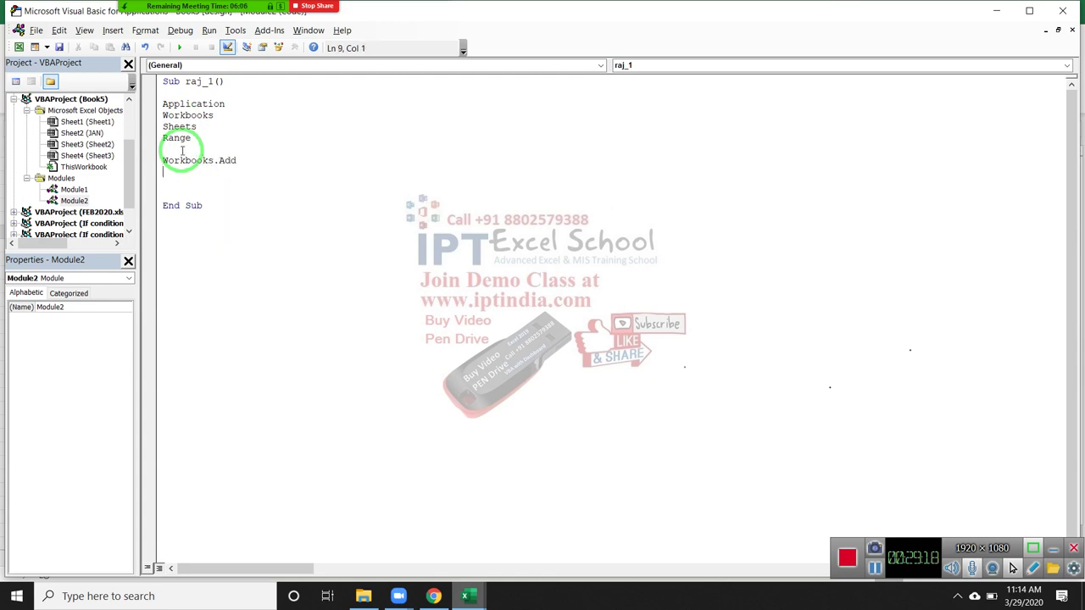
pyautogui.write('sheets')
pyautogui.write('.ad')
pyautogui.press('Return')
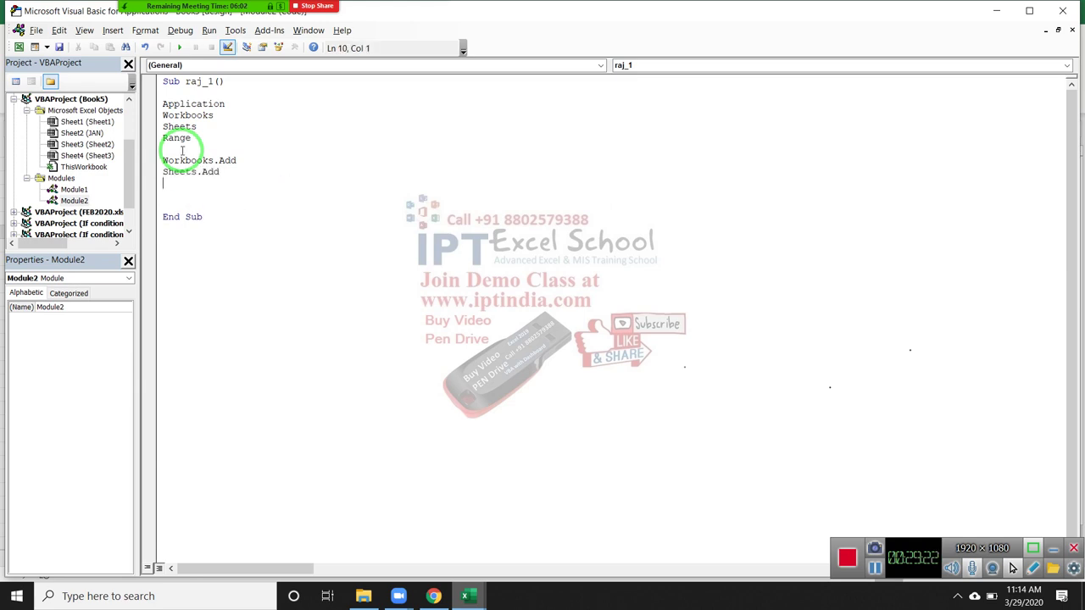
pyautogui.write('range')
pyautogui.write('("A')
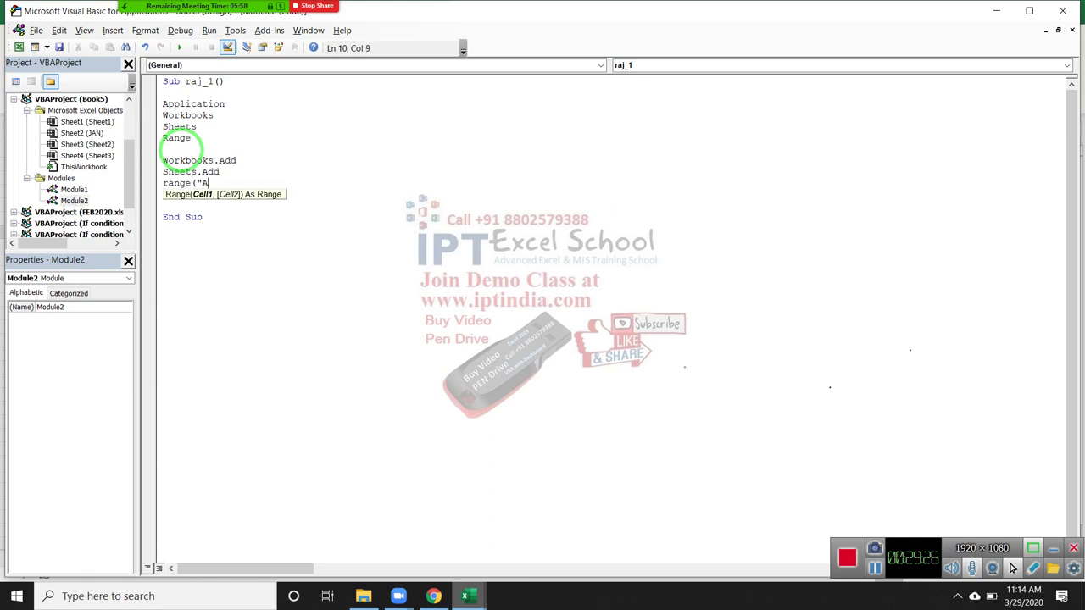
pyautogui.write('1"')
pyautogui.write(').se')
pyautogui.press('Tab')
pyautogui.press('Return')
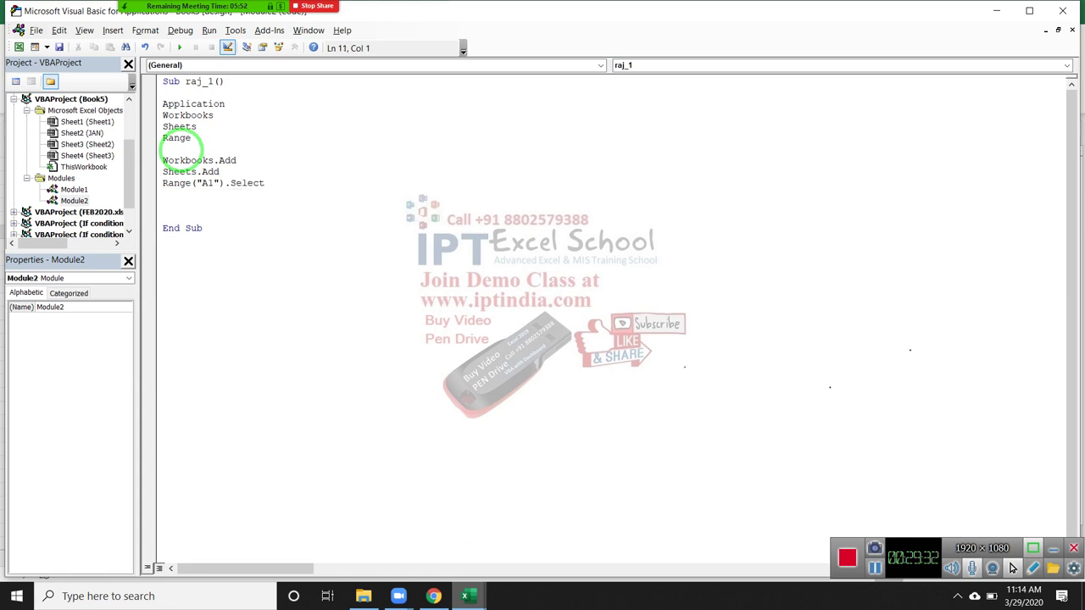
pyautogui.press('Up')
pyautogui.press('Up')
pyautogui.press('Up')
pyautogui.hotkey('shift', 'Down')
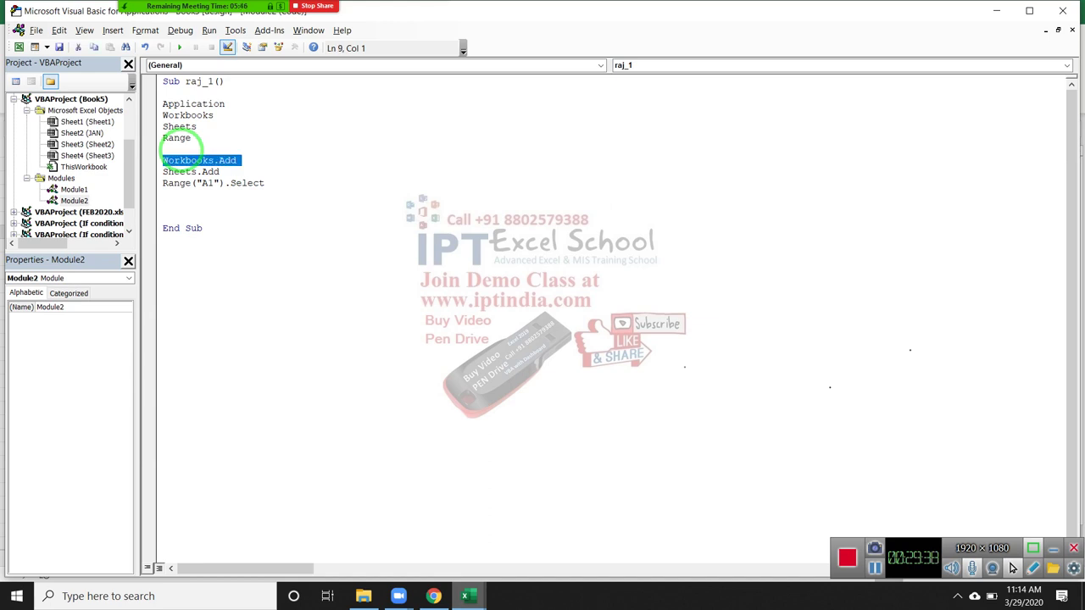
pyautogui.press('Right')
pyautogui.hotkey('shift', 'Down')
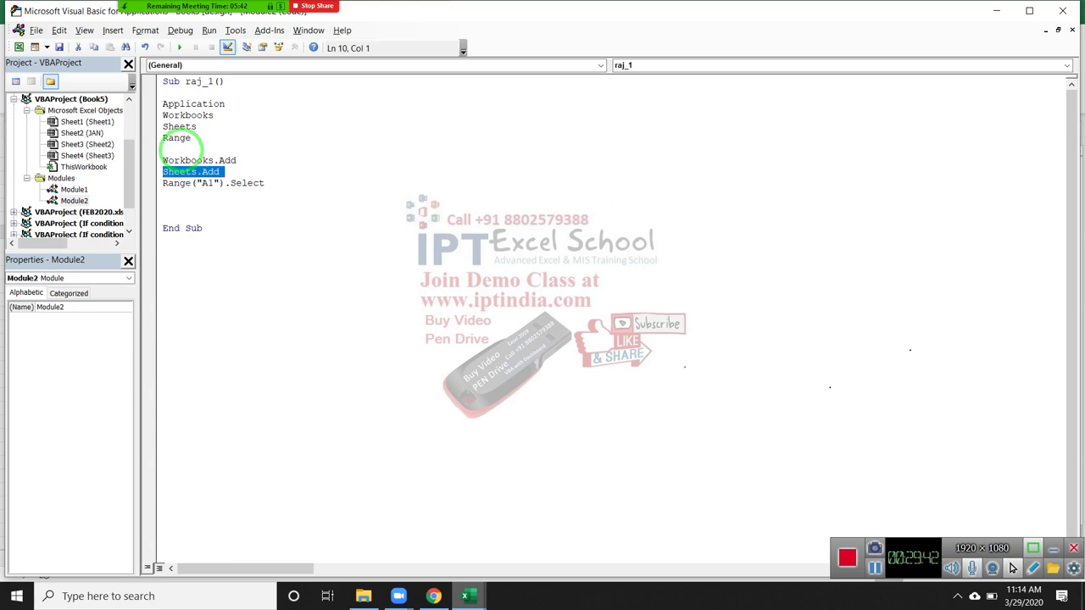
pyautogui.press('Right')
pyautogui.hotkey('shift', 'Down')
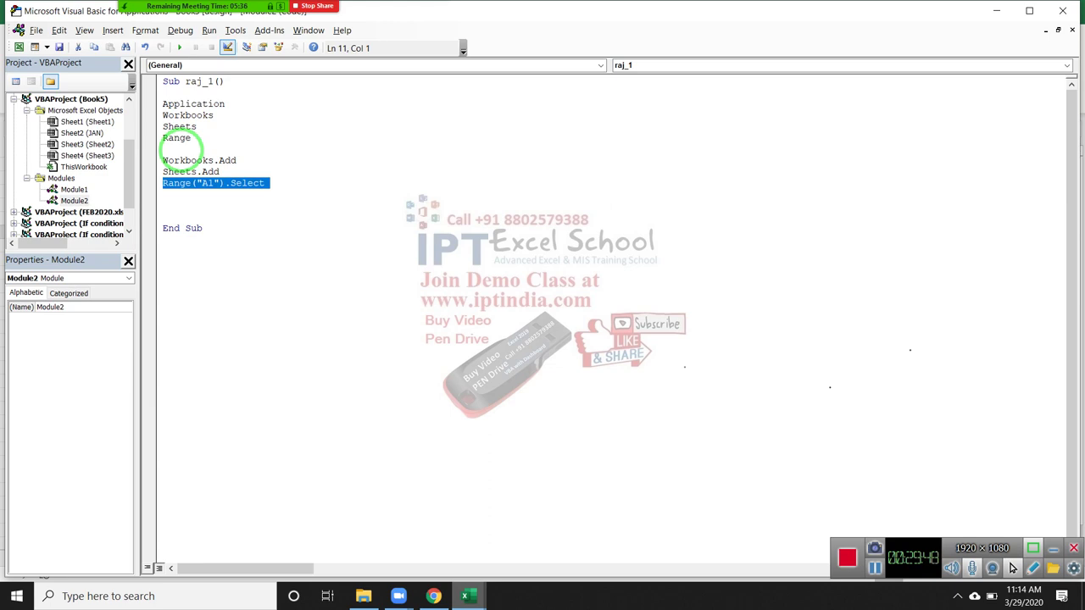
pyautogui.press('Up')
pyautogui.press('Up')
pyautogui.hotkey('shift', 'Up')
pyautogui.hotkey('shift', 'Down')
pyautogui.hotkey('shift', 'Down')
pyautogui.press('Right')
pyautogui.hotkey('shift', 'Down')
pyautogui.press('Up')
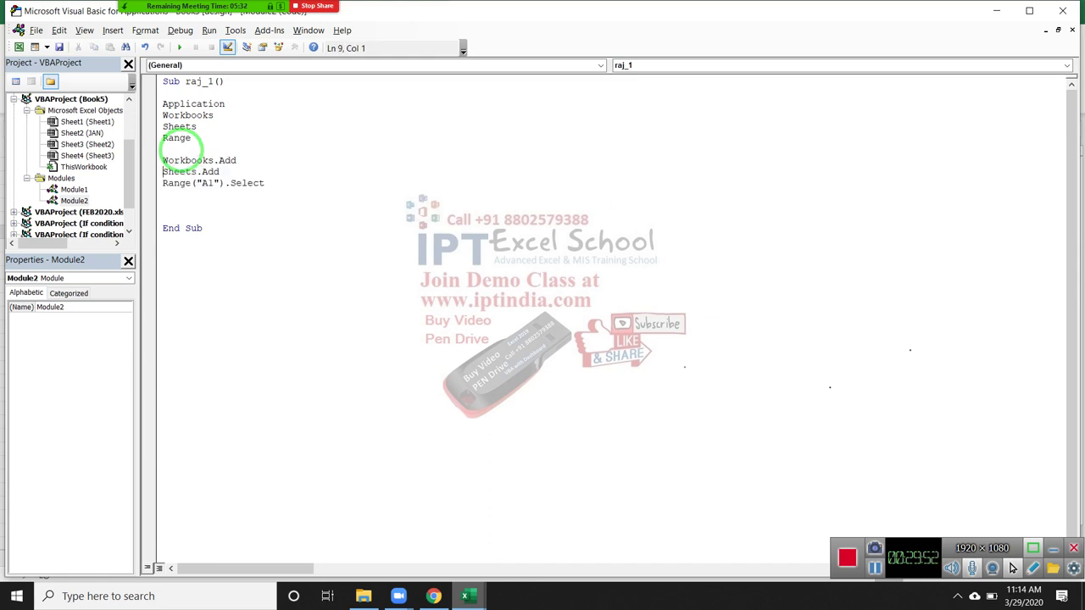
pyautogui.hotkey('shift', 'Down')
pyautogui.press('Right')
pyautogui.hotkey('shift', 'Down')
pyautogui.press('Right')
pyautogui.hotkey('shift', 'Down')
pyautogui.press('Up')
pyautogui.press('Up')
pyautogui.hotkey('shift', 'Down')
pyautogui.press('Up')
pyautogui.press('Up')
pyautogui.hotkey('shift', 'Down')
pyautogui.press('Right')
pyautogui.hotkey('shift', 'Down')
pyautogui.press('Right')
pyautogui.hotkey('shift', 'Down')
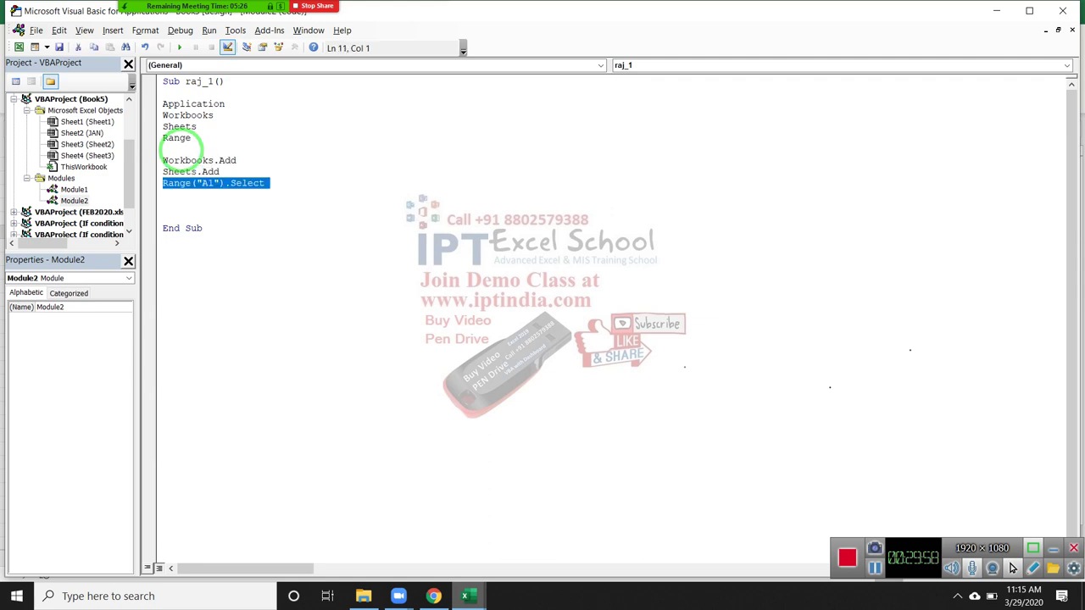
pyautogui.press('Up')
pyautogui.press('Up')
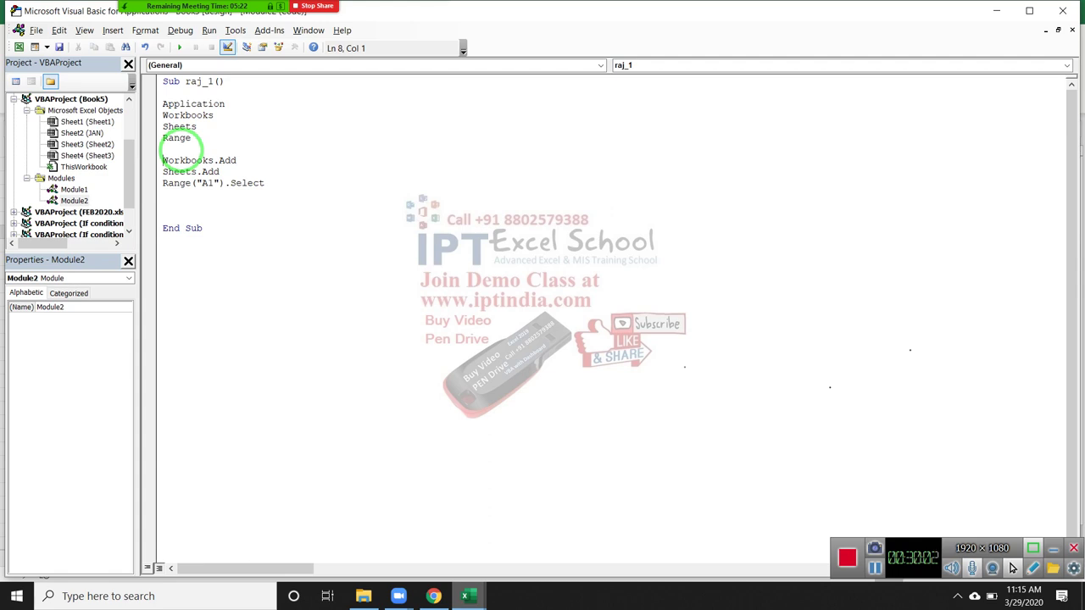
pyautogui.hotkey('shift', 'Down')
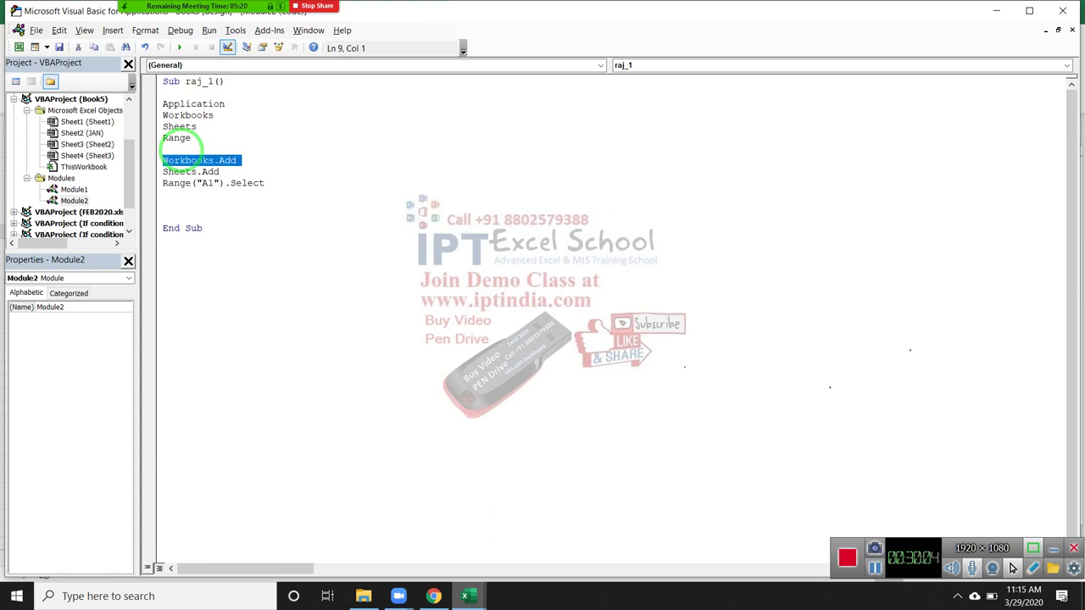
pyautogui.doubleClick(191, 116)
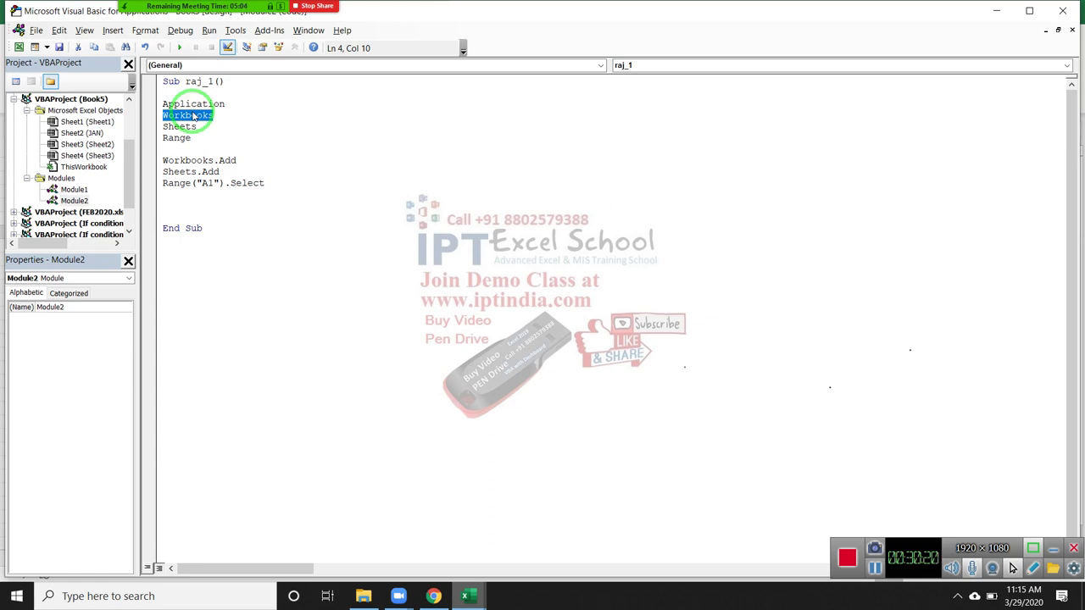
pyautogui.doubleClick(188, 126)
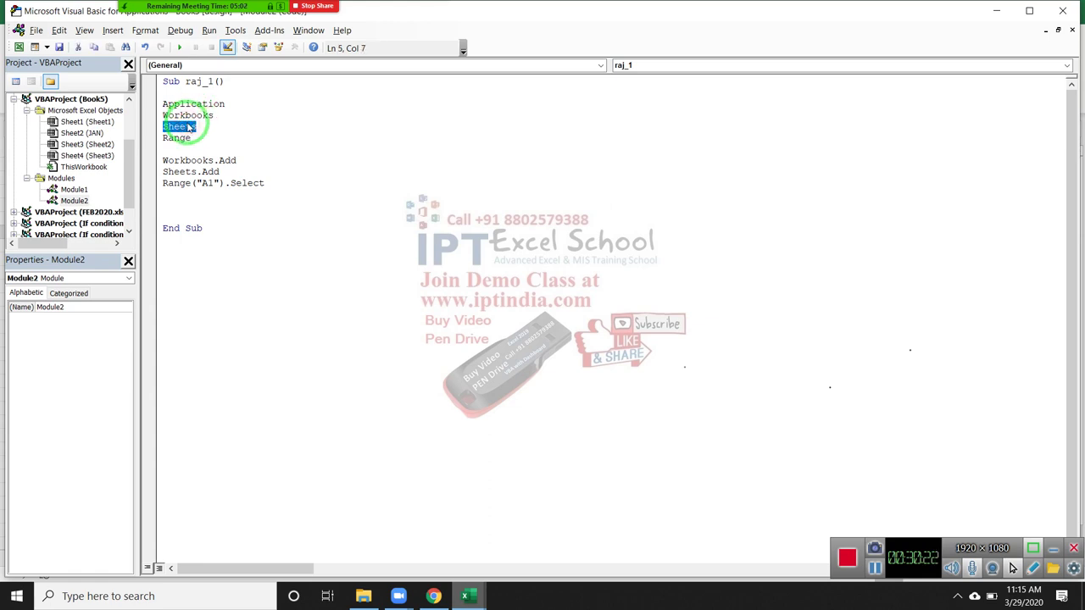
pyautogui.doubleClick(182, 138)
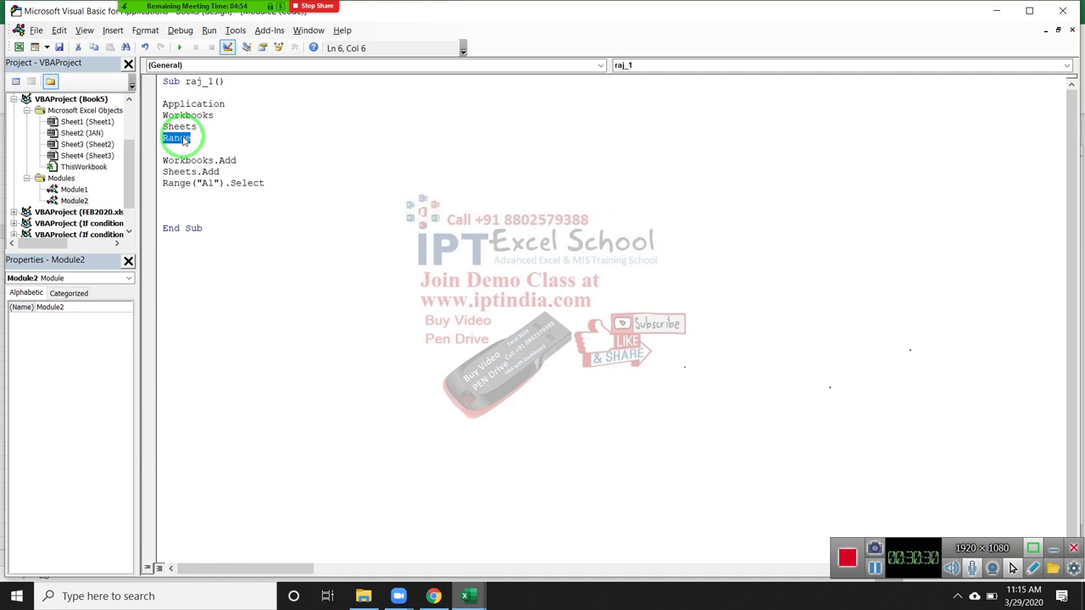
pyautogui.click(168, 105)
pyautogui.doubleClick(167, 106)
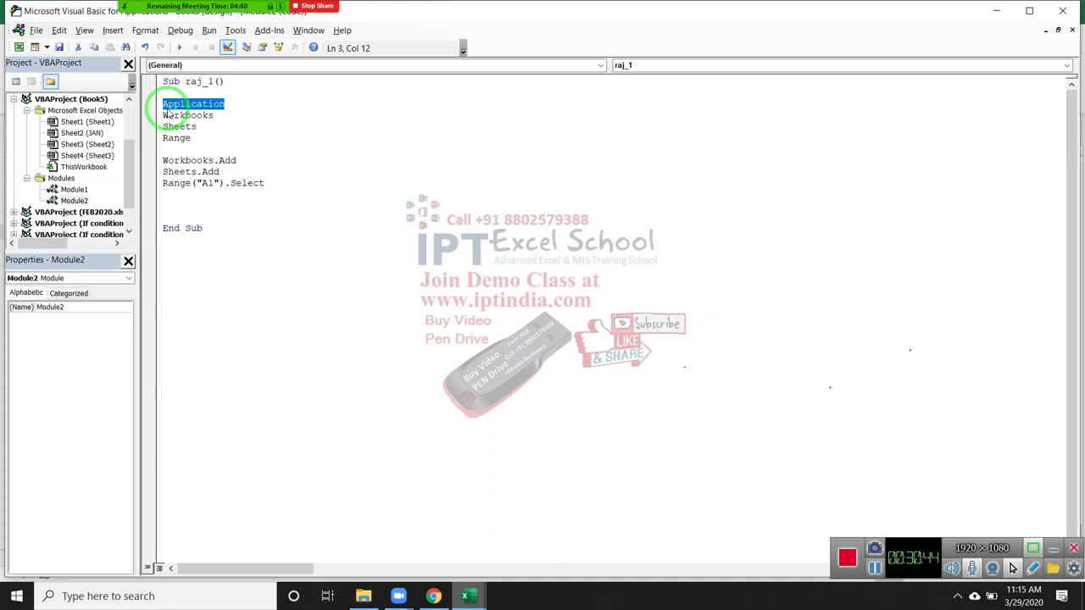
pyautogui.doubleClick(178, 159)
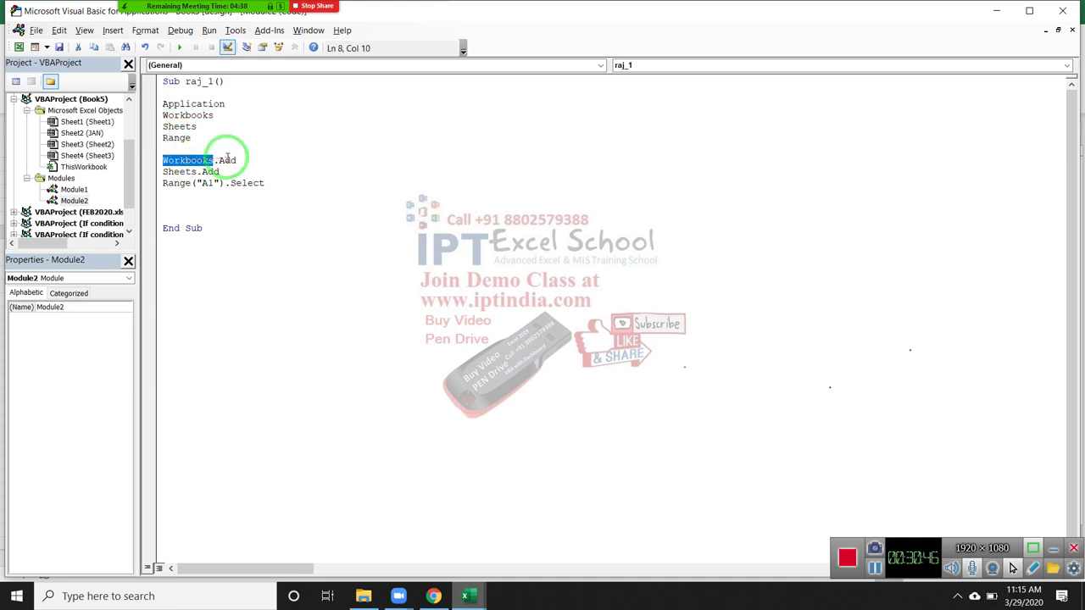
pyautogui.doubleClick(226, 160)
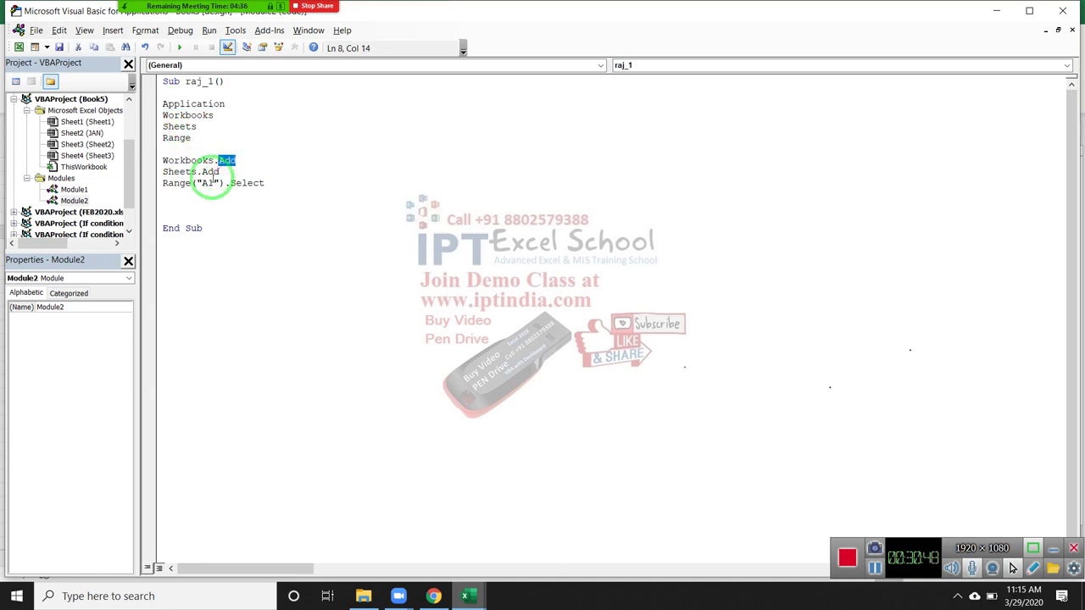
pyautogui.doubleClick(175, 183)
pyautogui.doubleClick(207, 183)
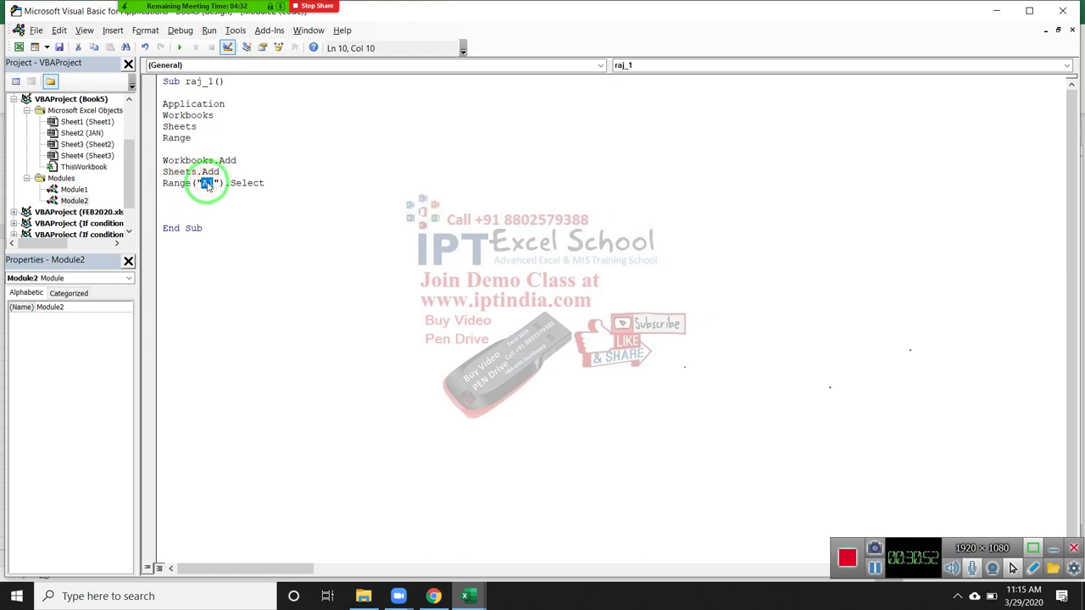
pyautogui.doubleClick(244, 183)
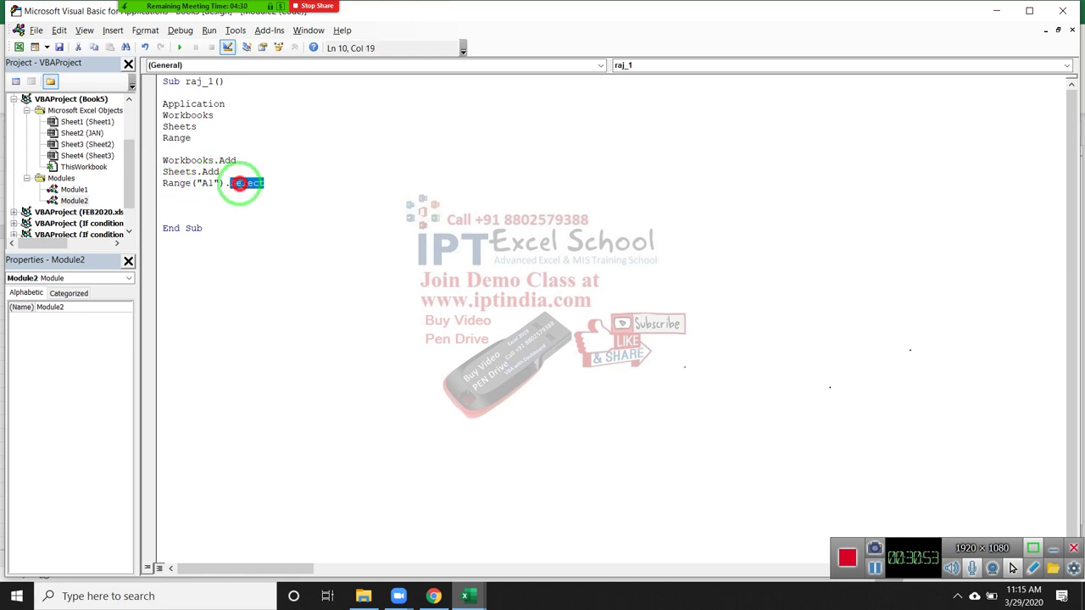
pyautogui.click(185, 206)
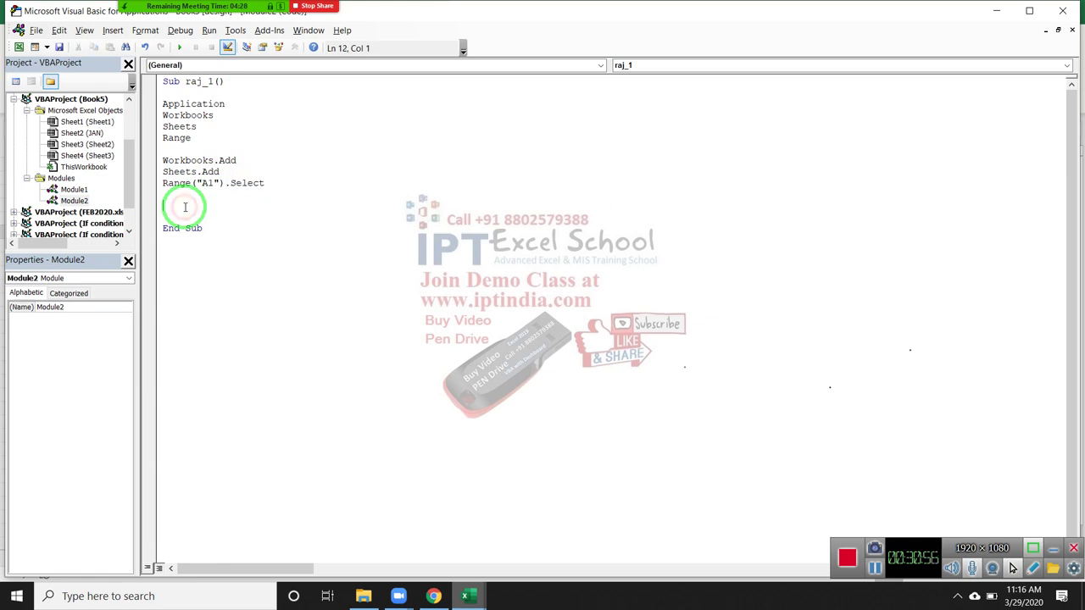
# Step: Type the statement Workbooks("Book1.xlsx").Save "path" into raj_1, fixing typos along the way
pyautogui.write('worbooks(')
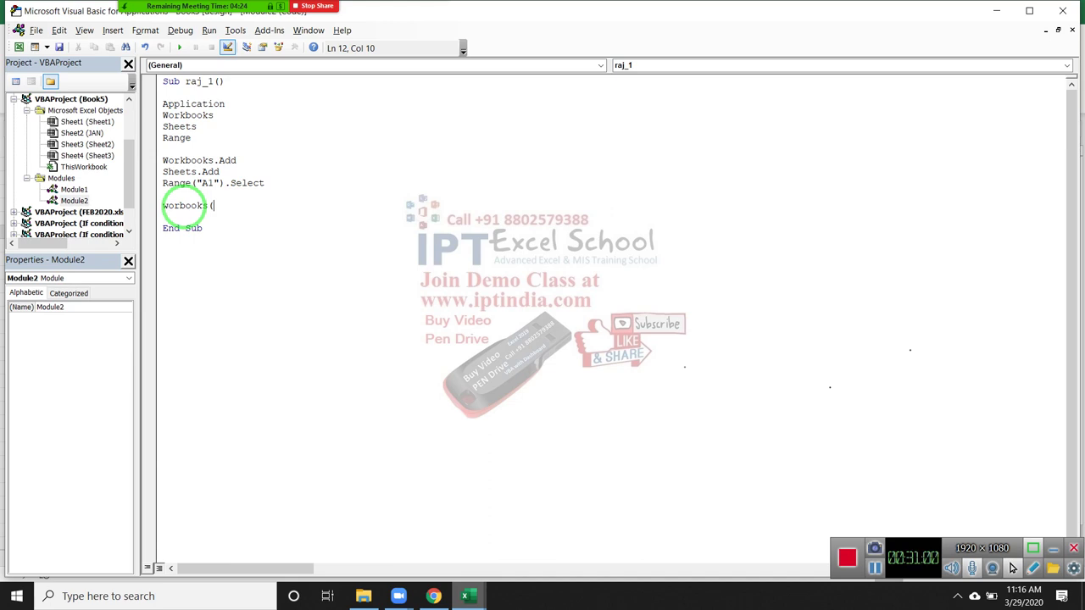
pyautogui.write('"Book1.xsx')
pyautogui.press('Left')
pyautogui.write('l')
pyautogui.press('End')
pyautogui.write('"')
pyautogui.write(').da')
pyautogui.press('BackSpace')
pyautogui.press('BackSpace')
pyautogui.write('sa')
pyautogui.press('BackSpace')
pyautogui.write('ave')
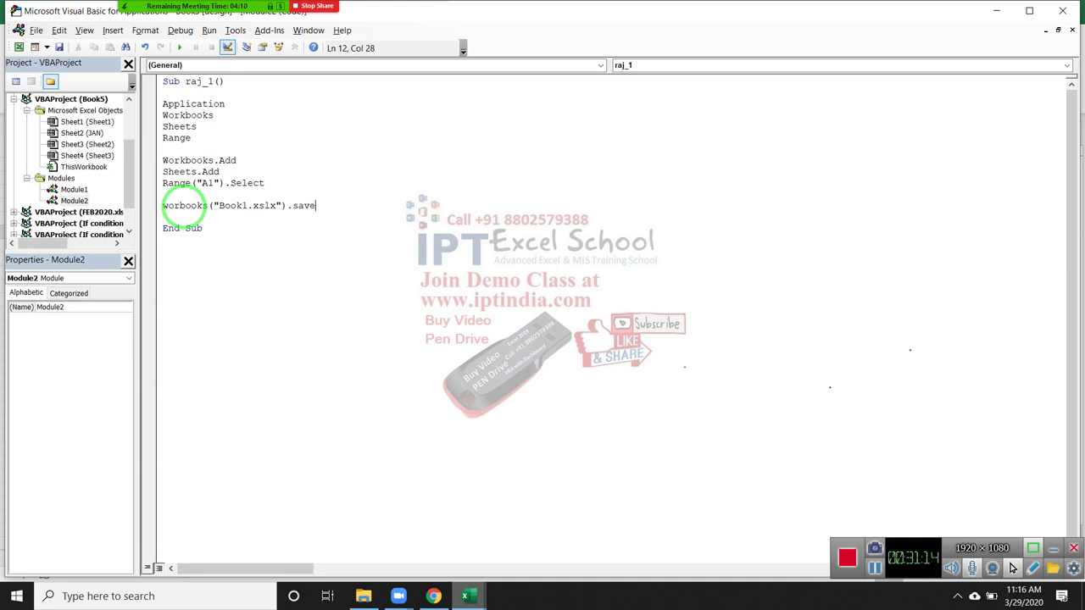
pyautogui.write(' "')
pyautogui.write('path"')
pyautogui.click(183, 238)
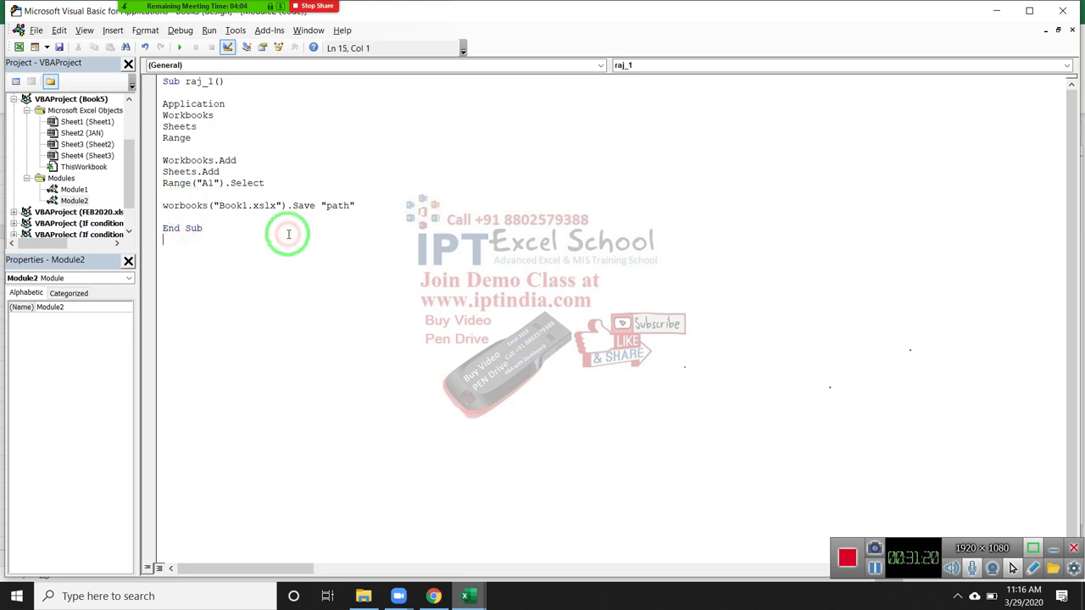
# Step: Correct 'worbooks' to Workbooks, then minimise the VBA editor and Excel
pyautogui.click(173, 206)
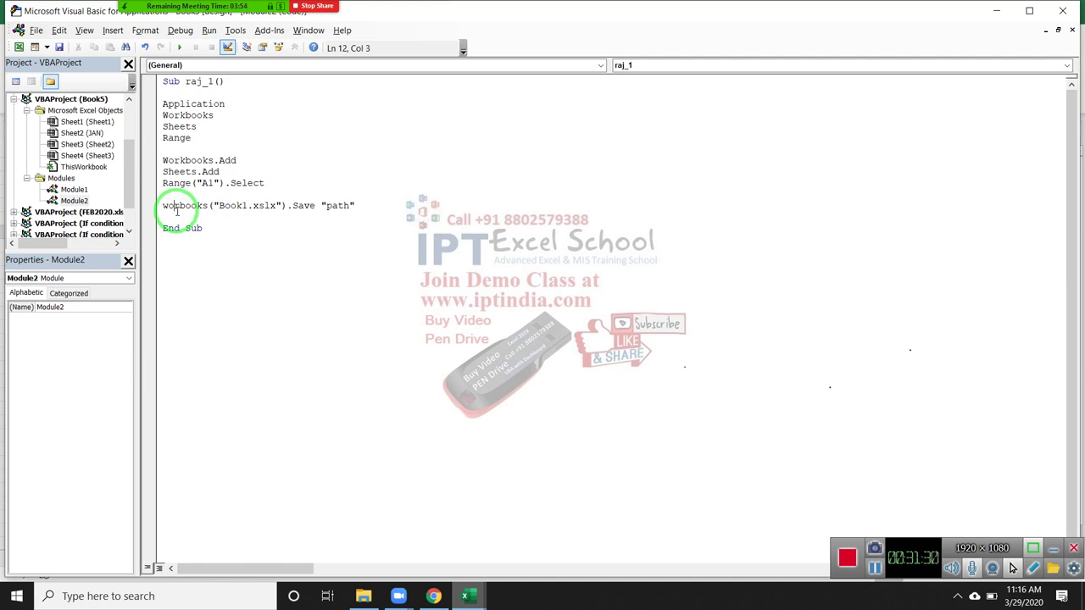
pyautogui.click(181, 211)
pyautogui.click(178, 208)
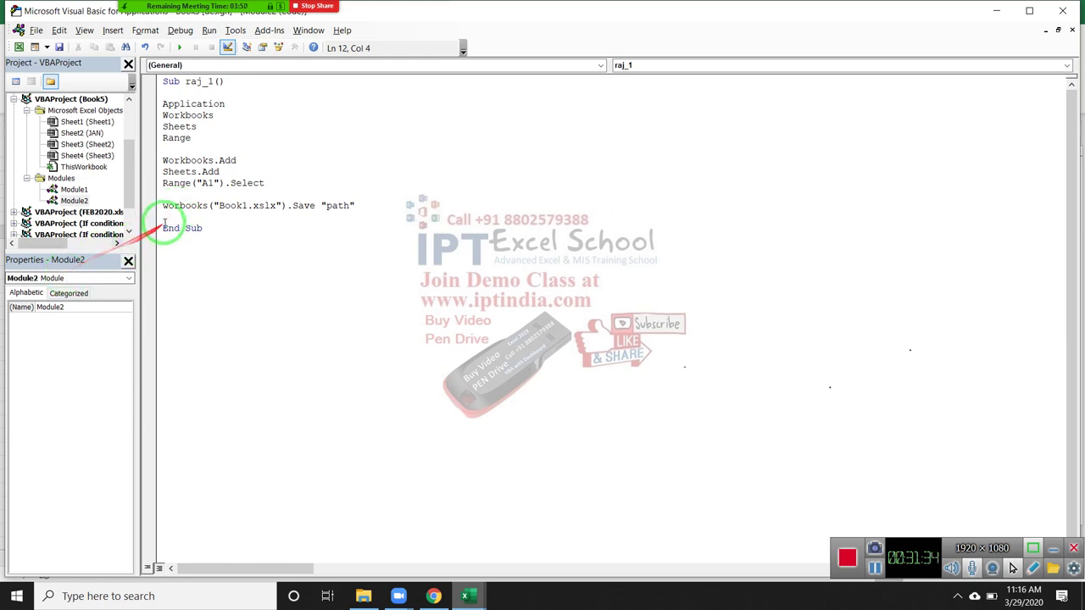
pyautogui.write('k')
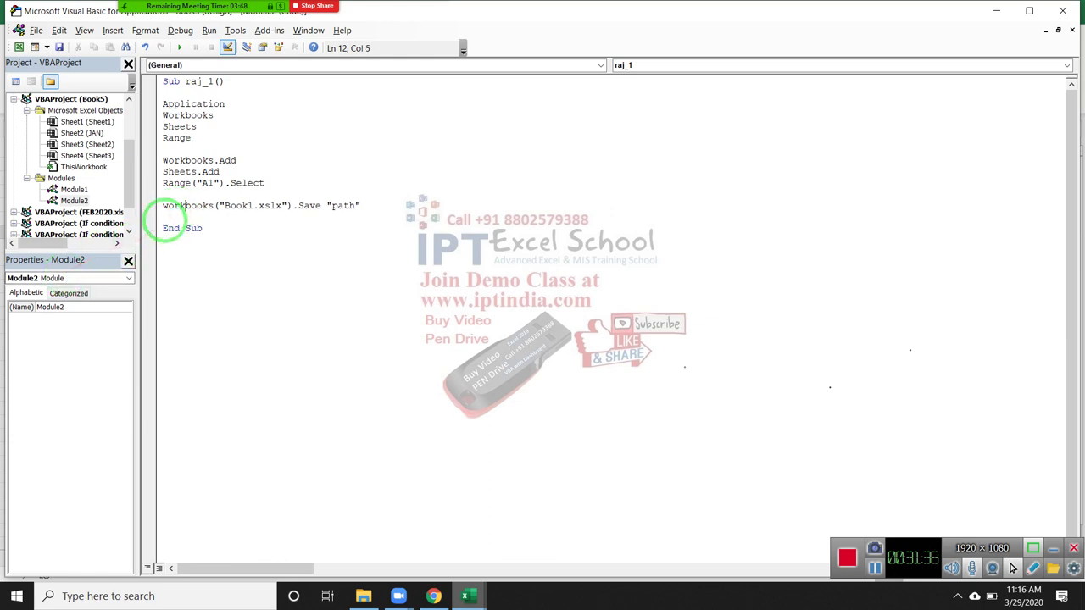
pyautogui.click(206, 213)
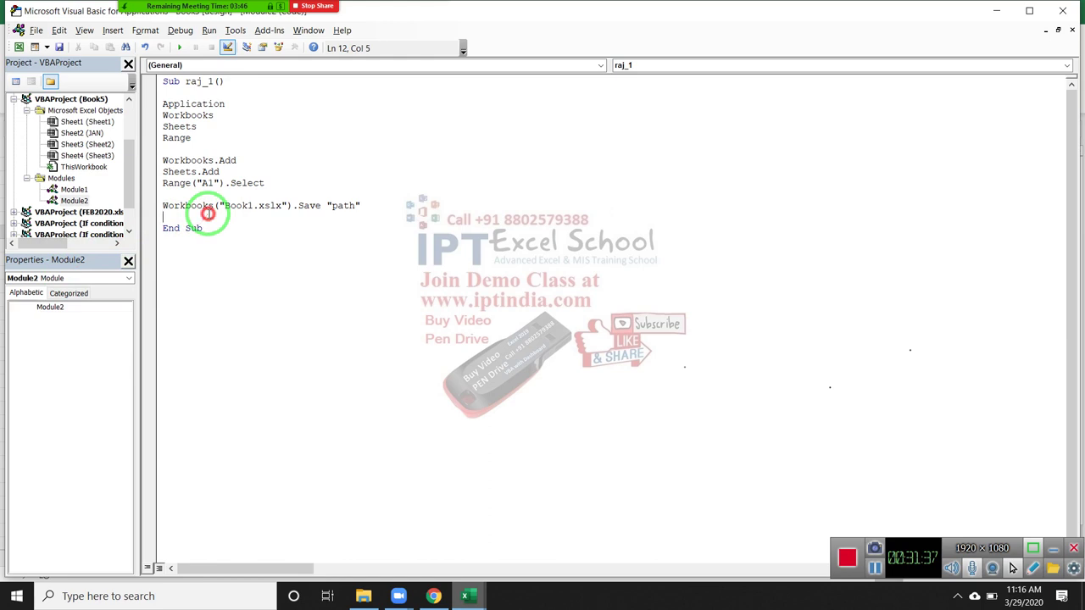
pyautogui.doubleClick(167, 206)
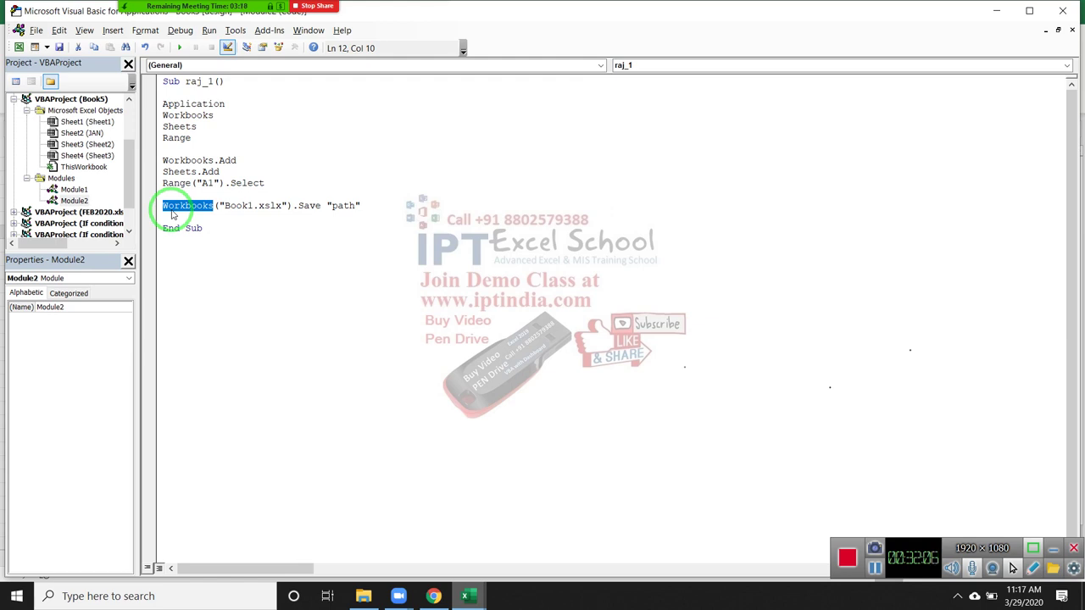
pyautogui.click(1002, 8)
pyautogui.click(1003, 12)
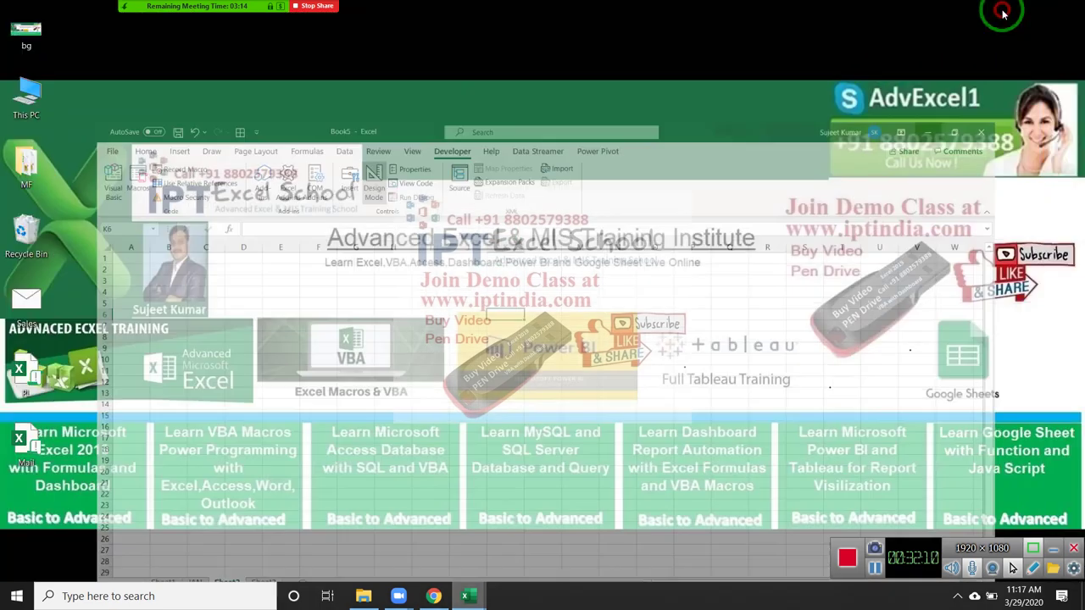